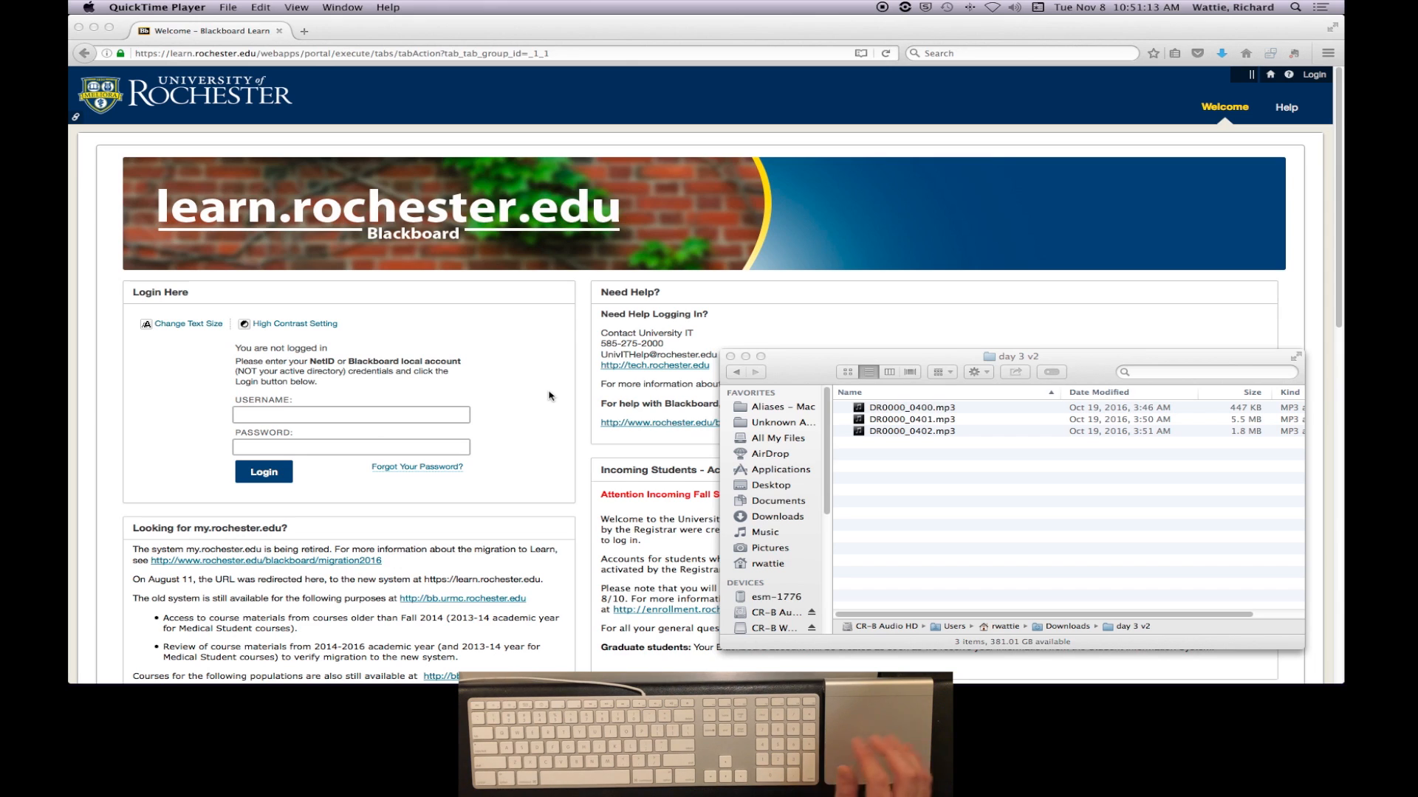
- Launch Logic Pro X
mouse_move(709, 668)
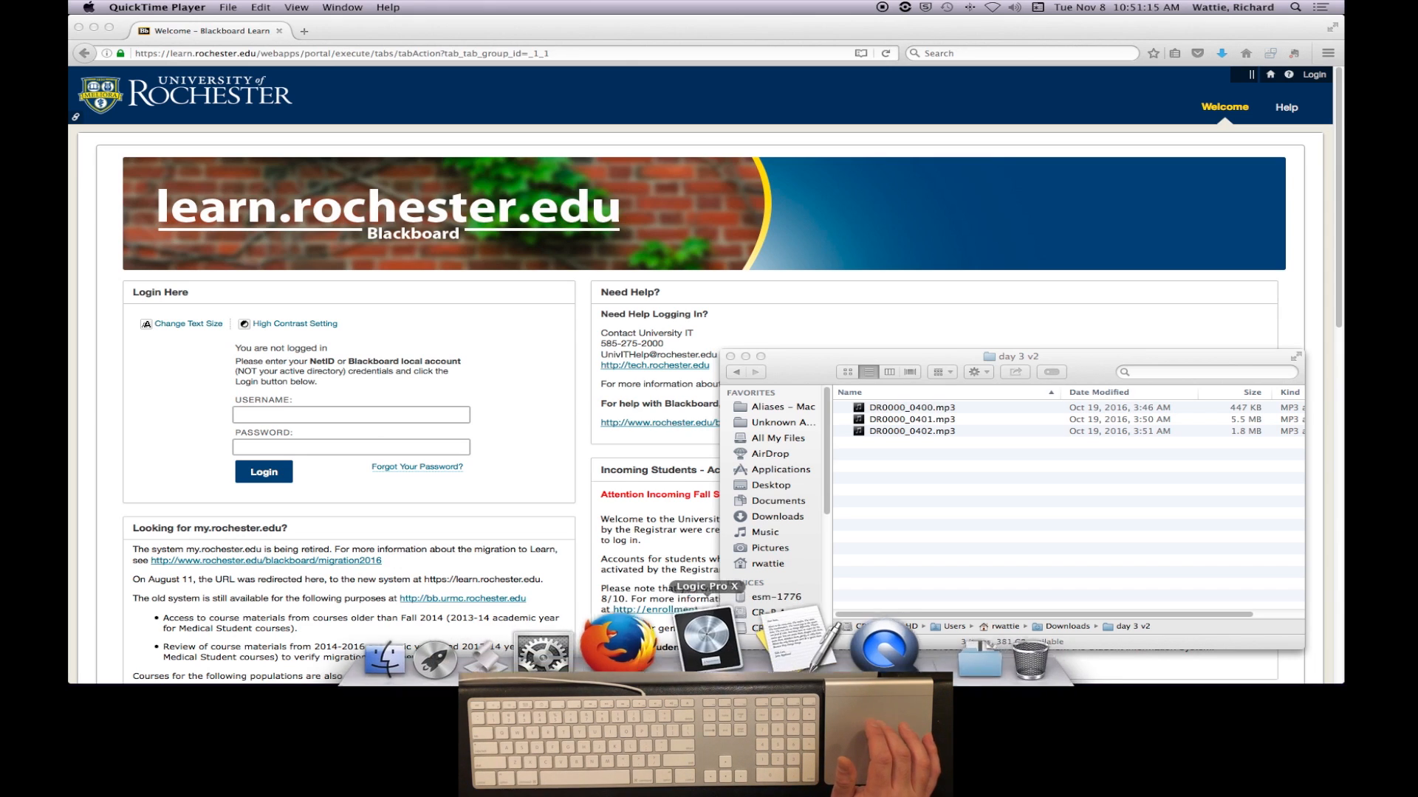
click(723, 666)
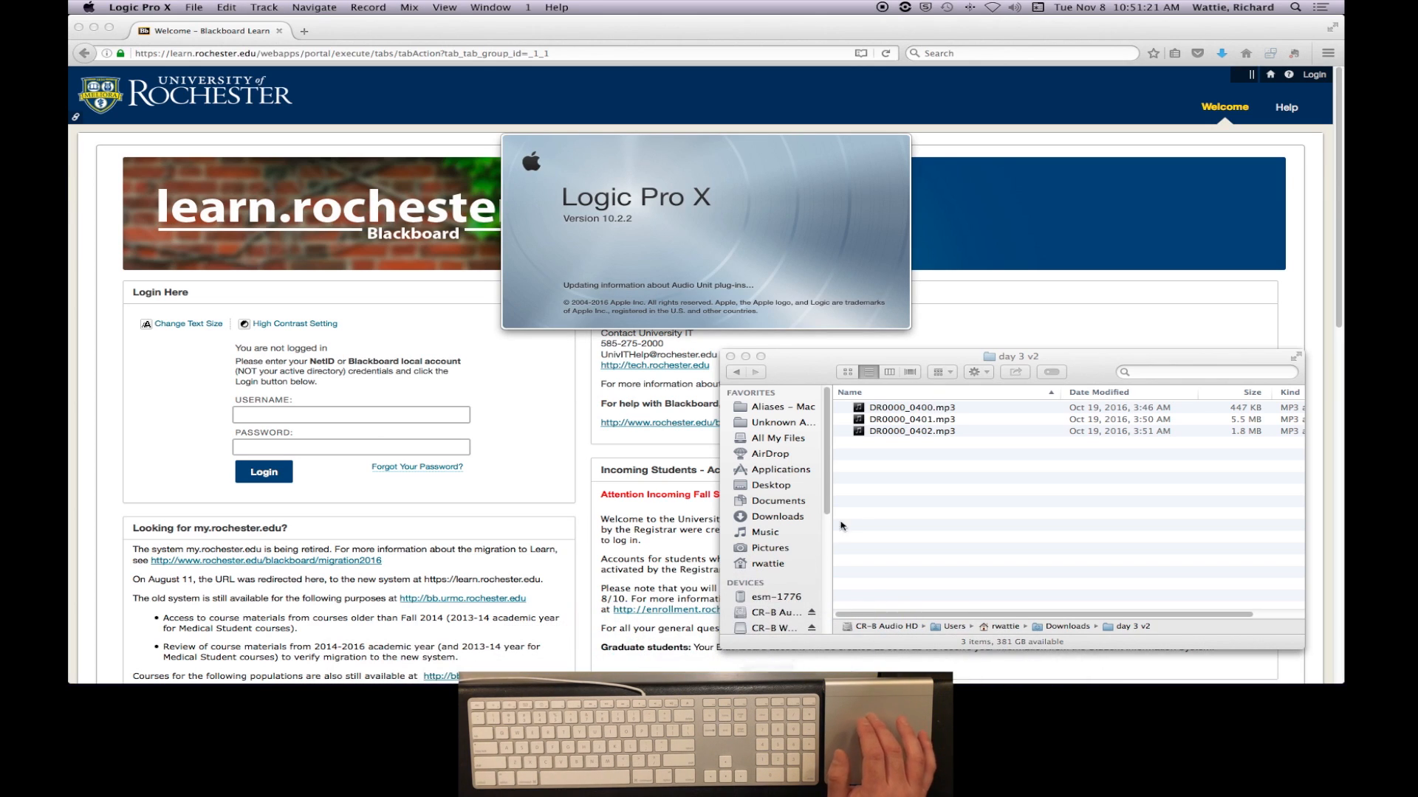
- Locate Logic Pro X.app in the Applications folder of the Finder window
click(885, 494)
click(784, 471)
scroll(897, 539, down, 10)
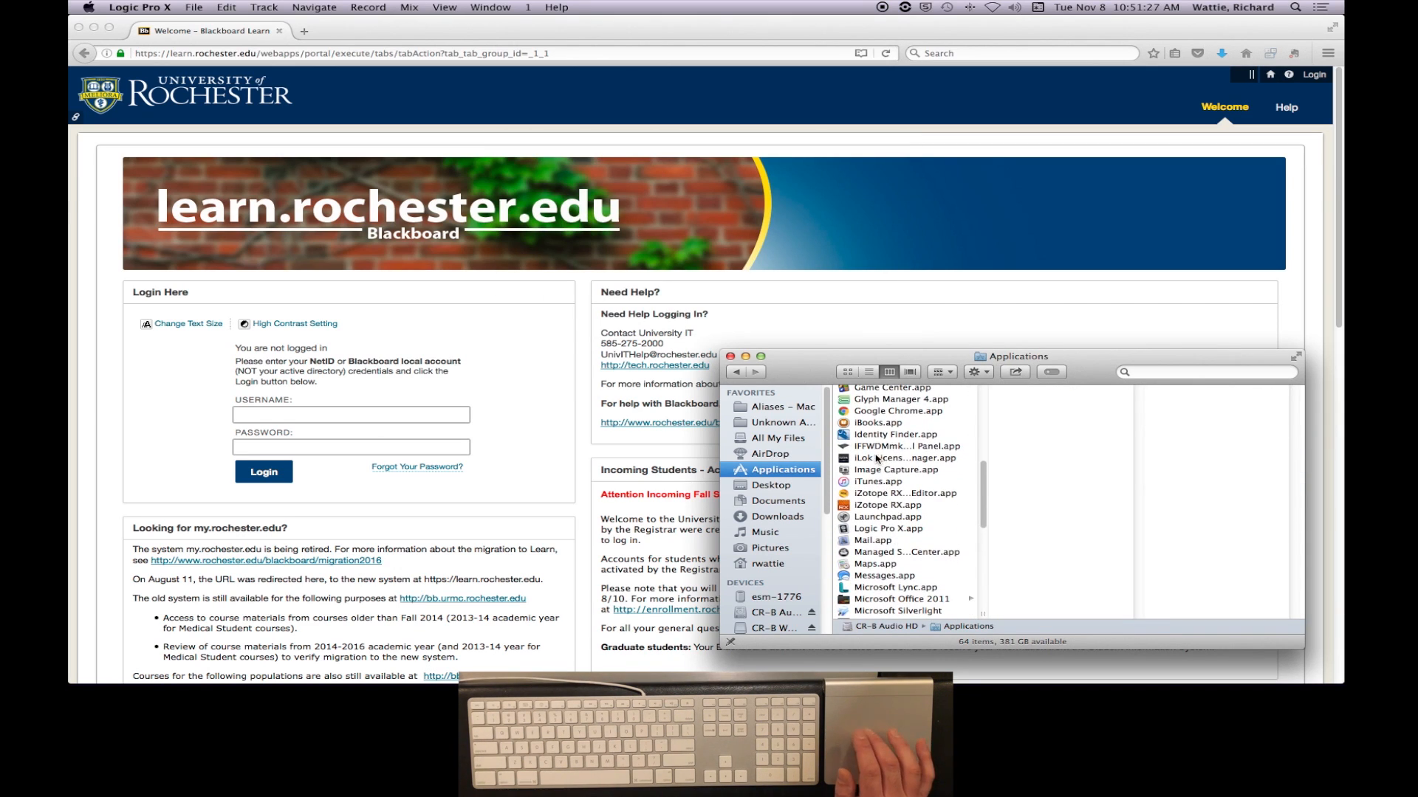
click(880, 527)
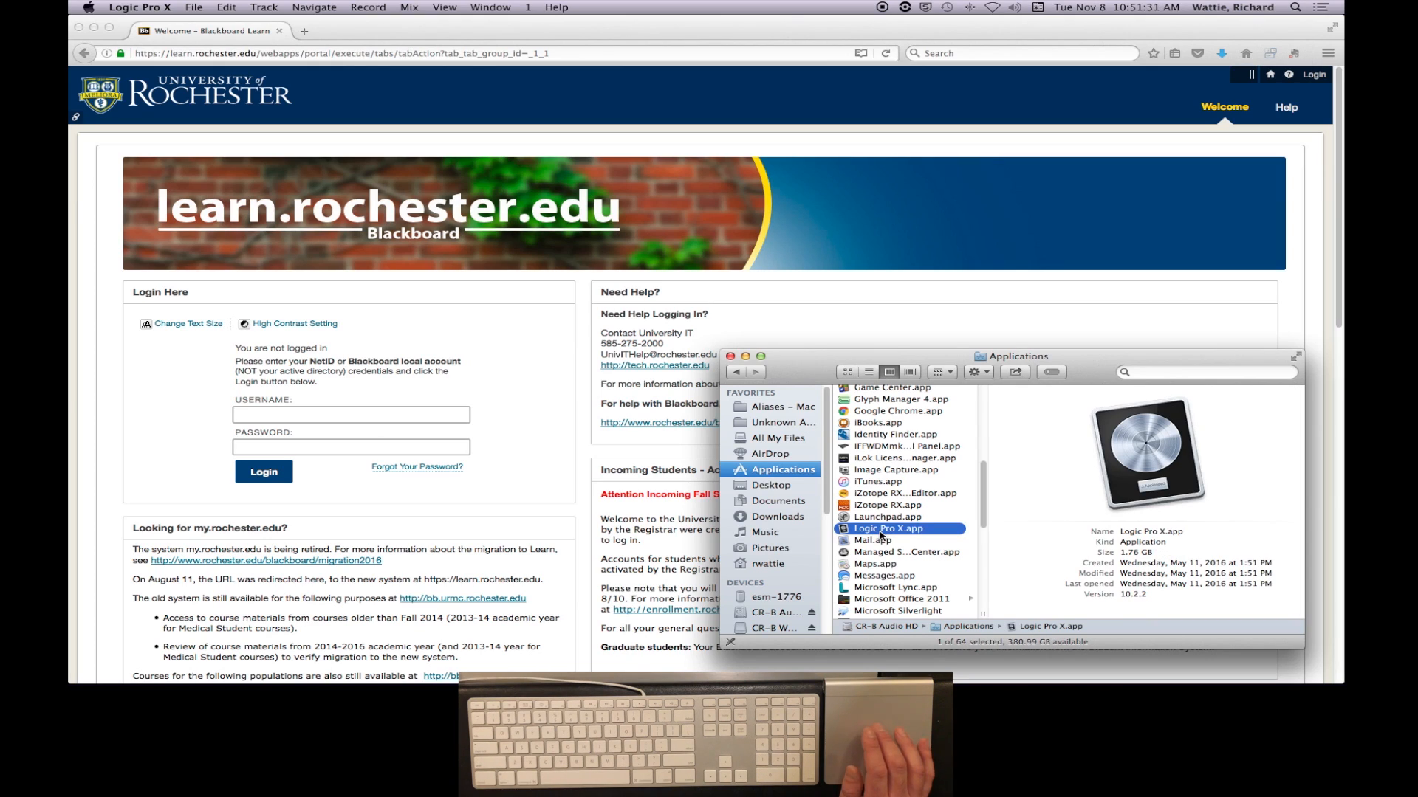
- Look through the Launchpad pages for Logic Pro X, and close Launchpad
mouse_move(702, 681)
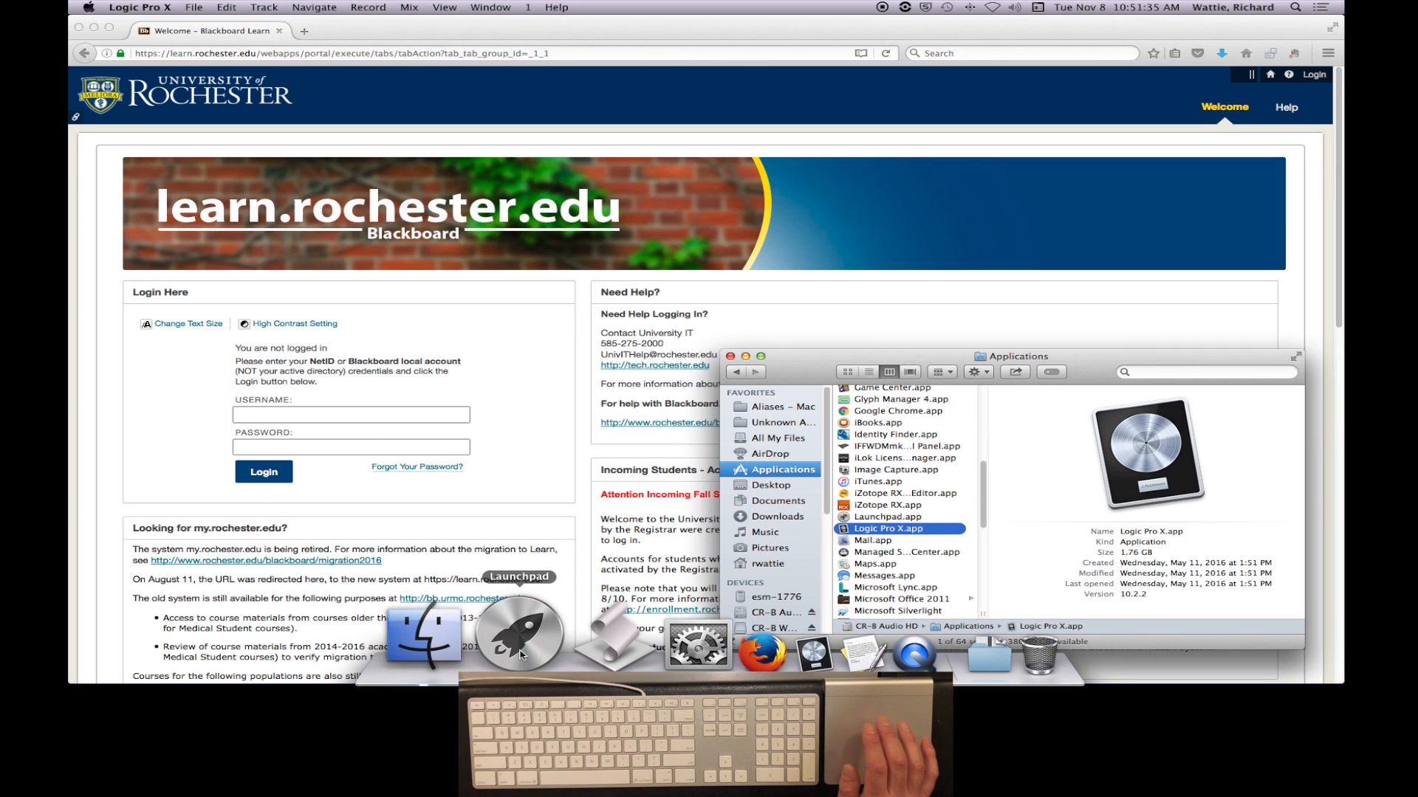
click(520, 655)
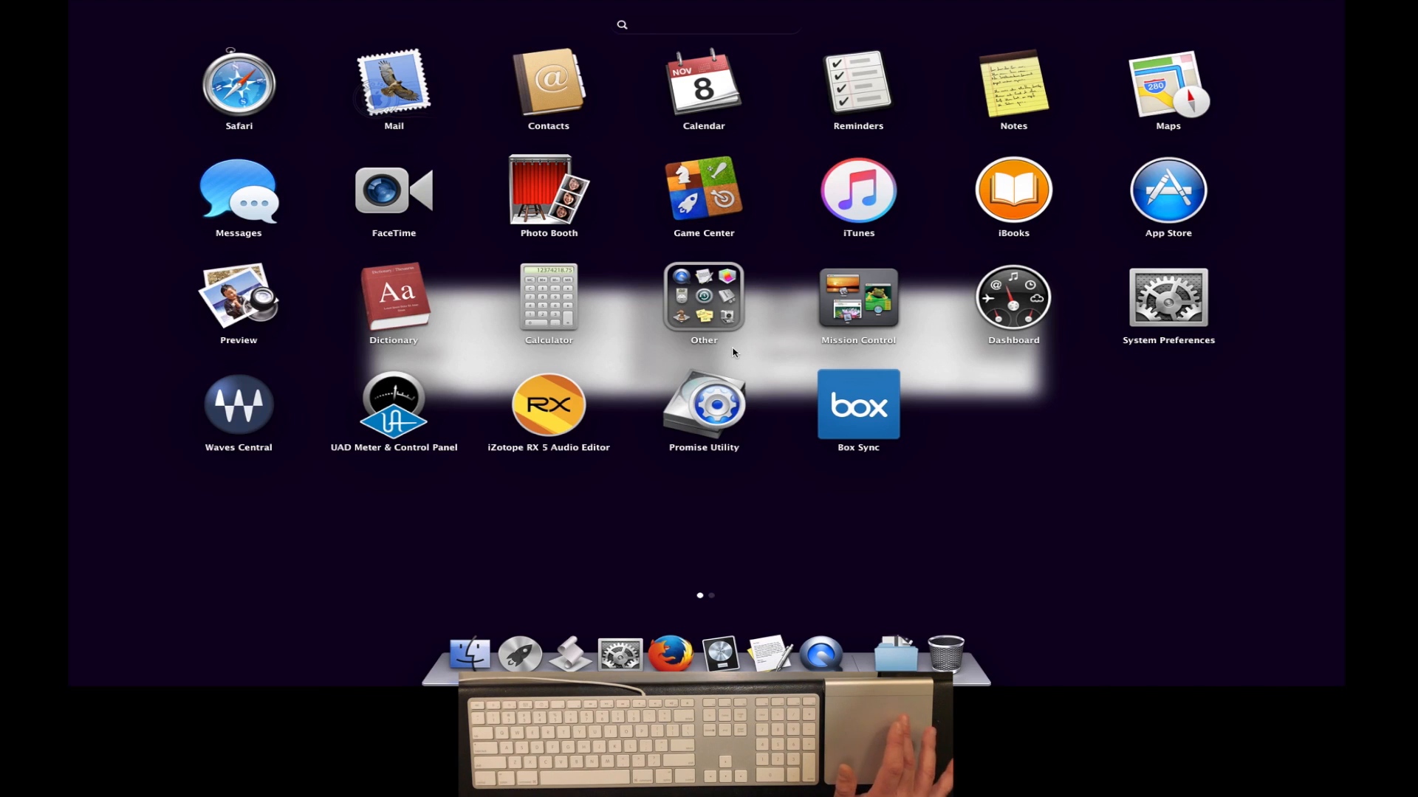
scroll(733, 352, right, 5)
scroll(734, 352, left, 5)
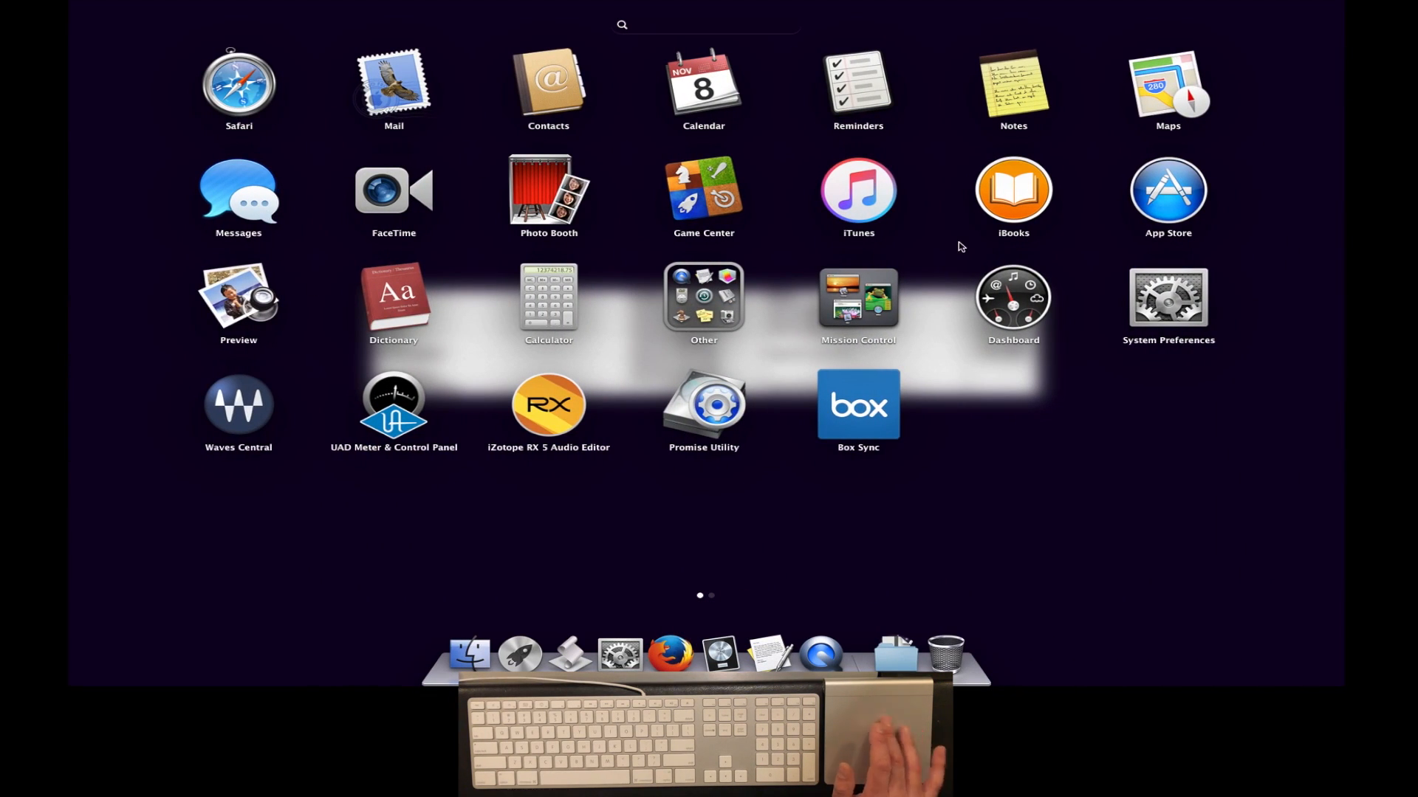
scroll(960, 245, right, 5)
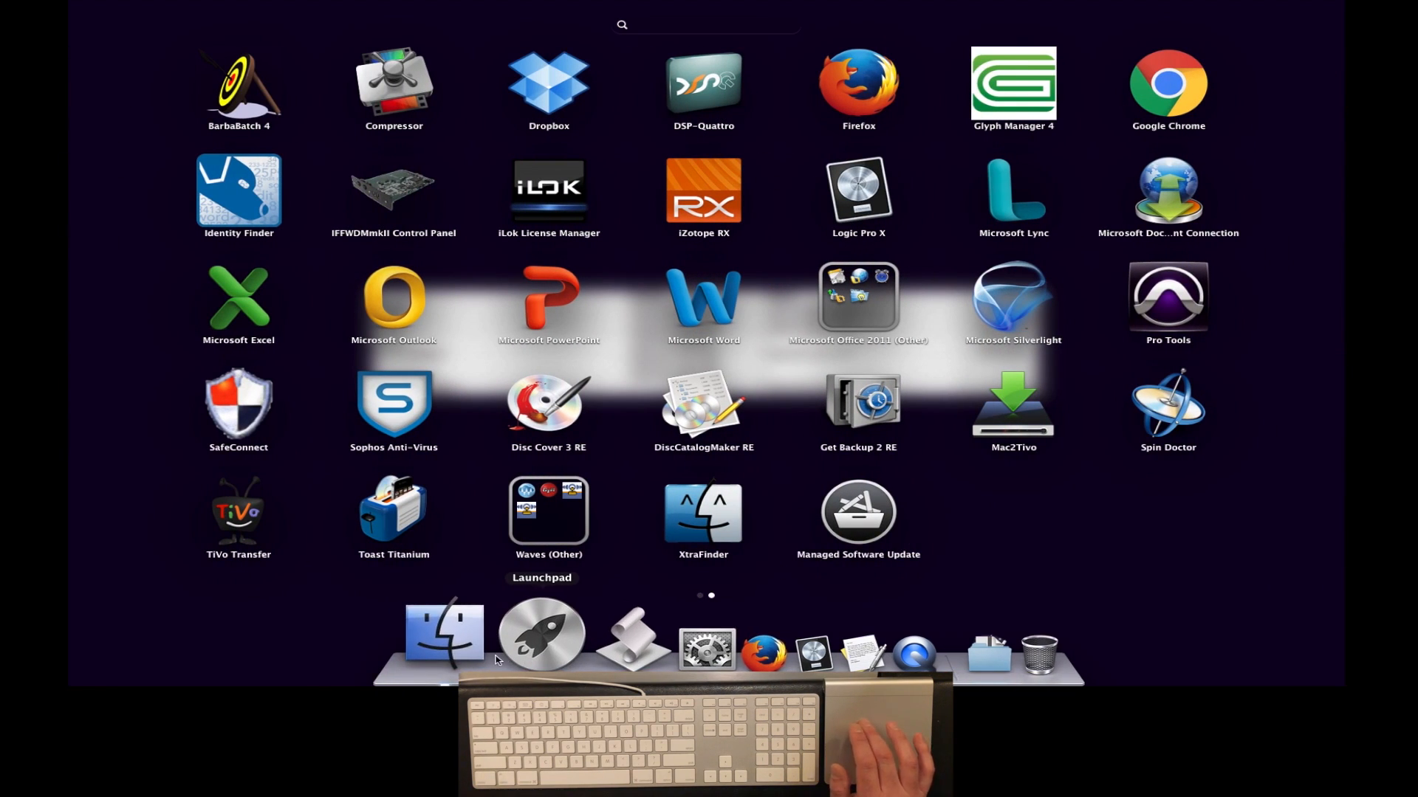
click(526, 665)
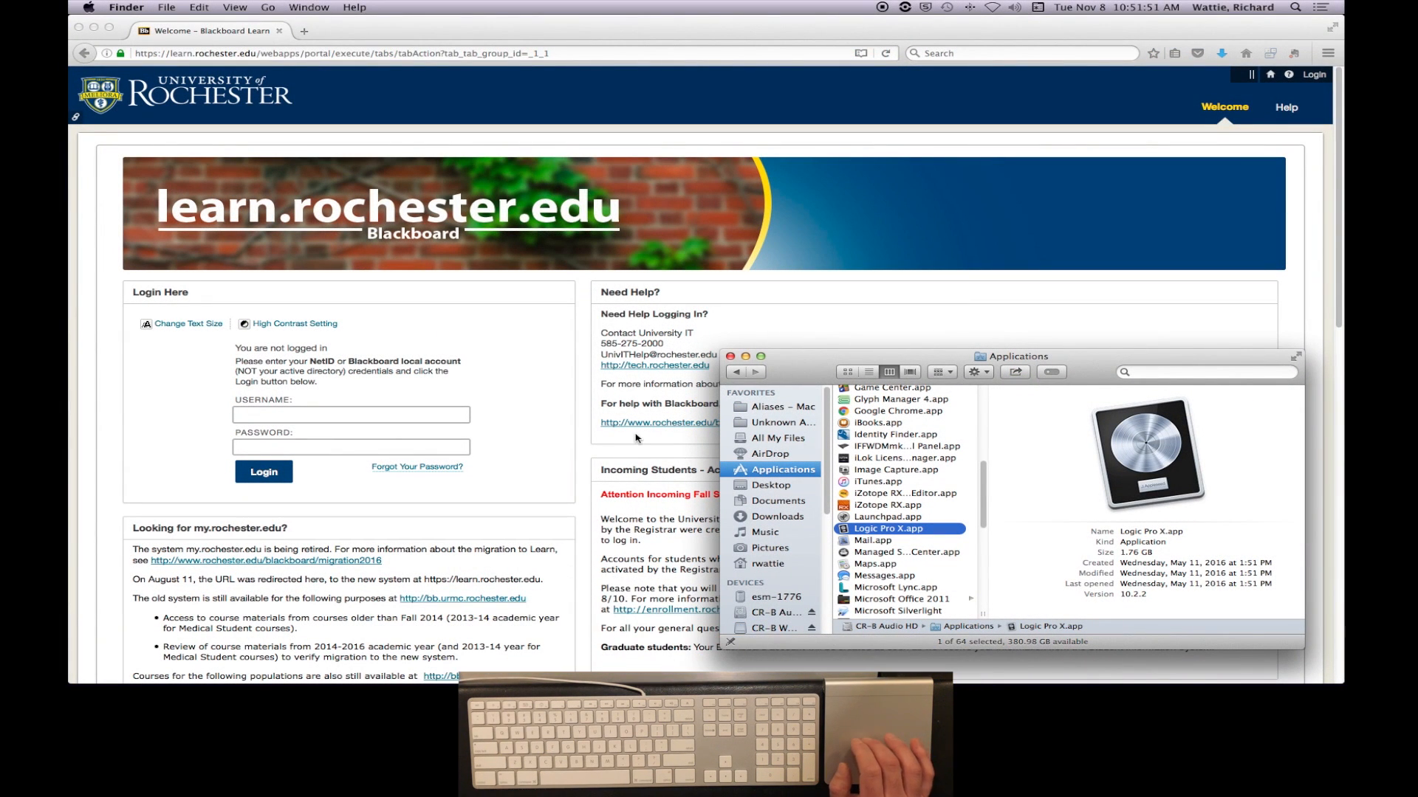
- Search Spotlight for "log" and open Logic Pro X from the results
click(1294, 9)
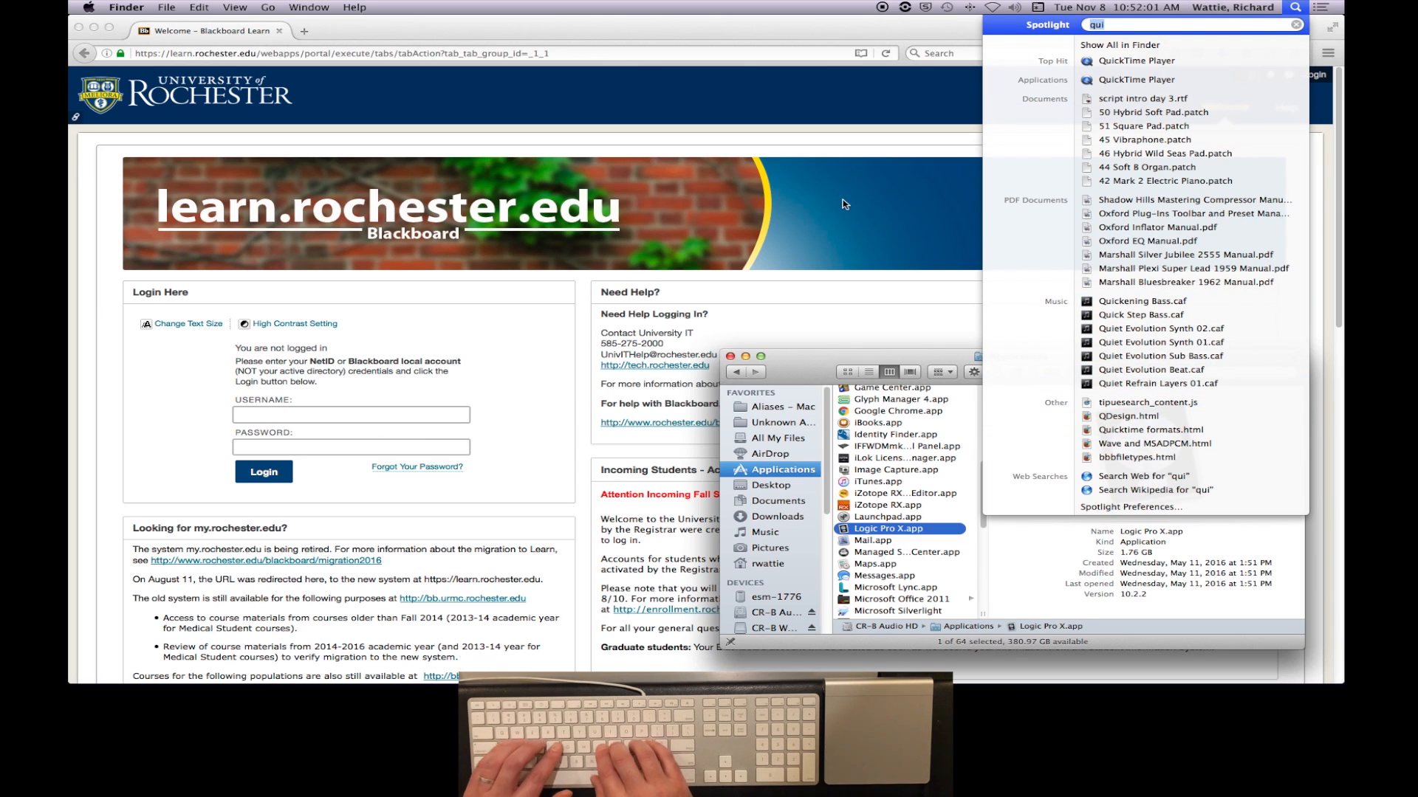
text(log)
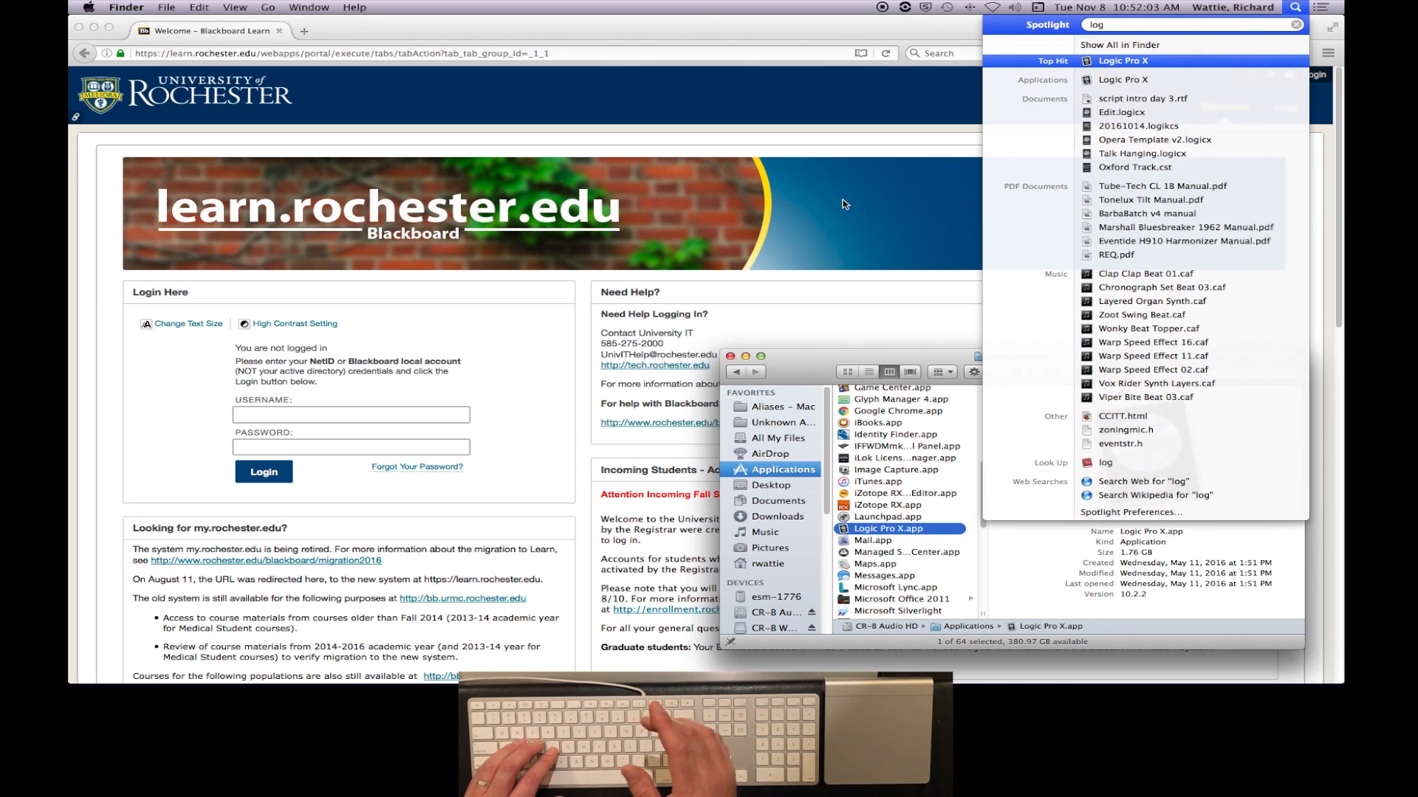
key(Up)
key(Down)
key(Down)
key(Down)
key(Up)
key(Up)
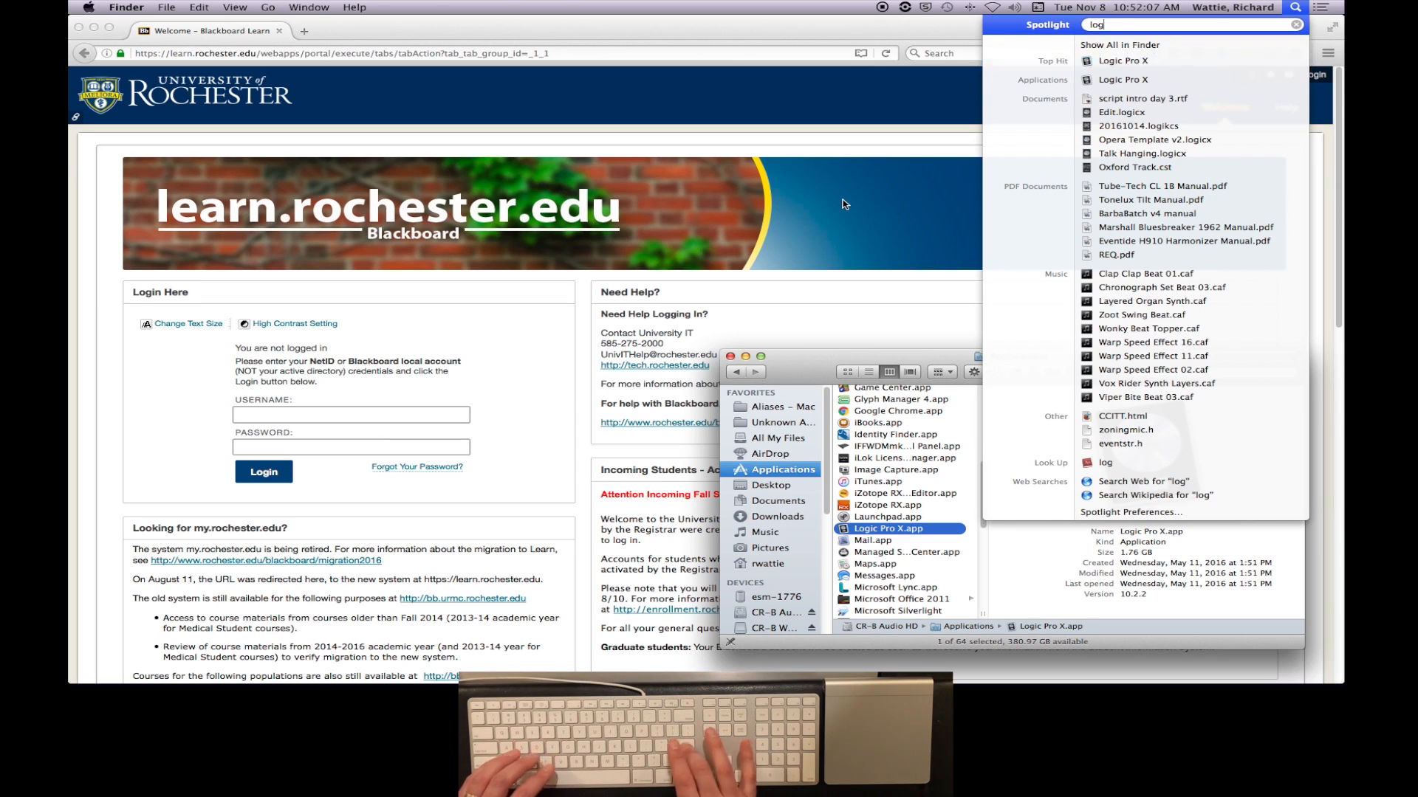
key(Return)
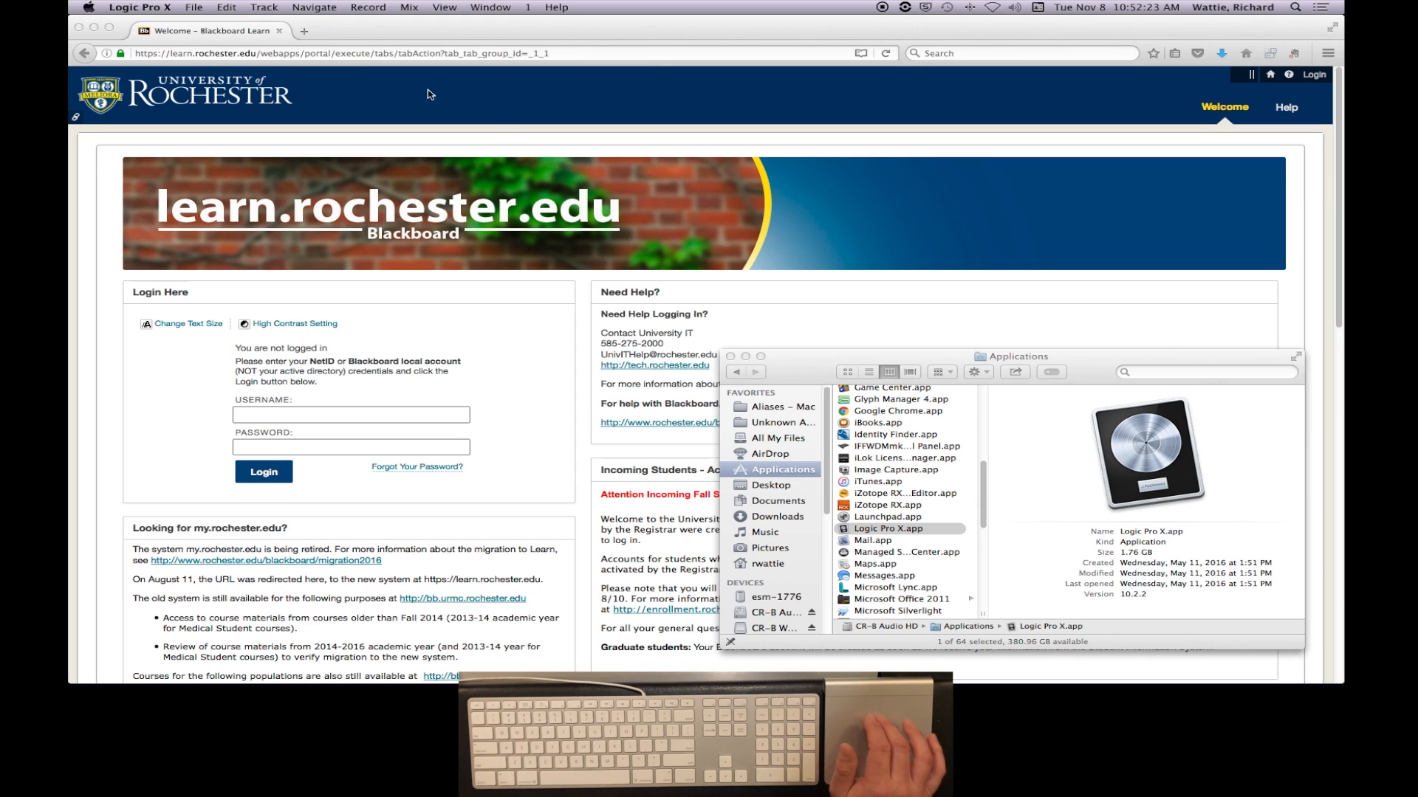
- Return the Finder window to the day 3 v2 folder
click(804, 368)
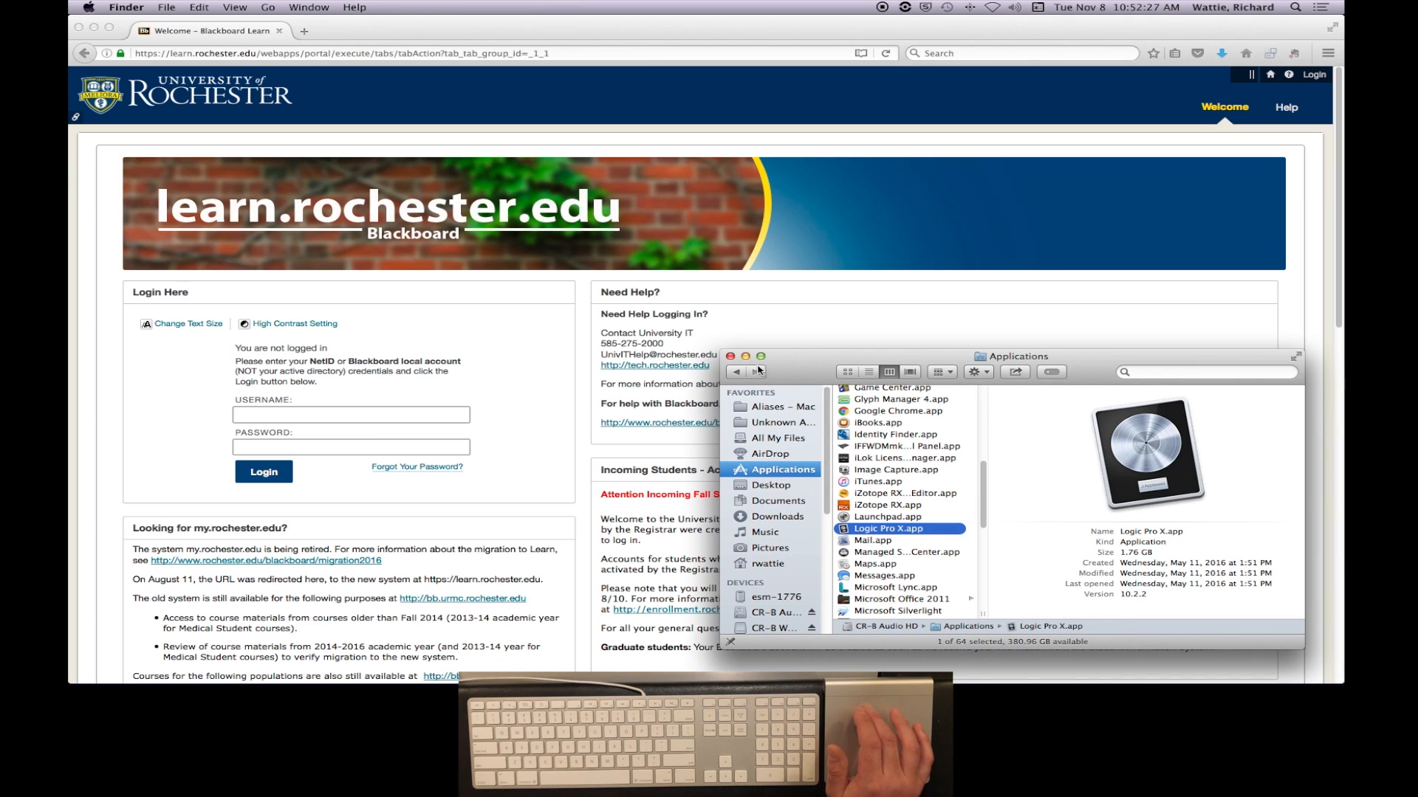
click(735, 374)
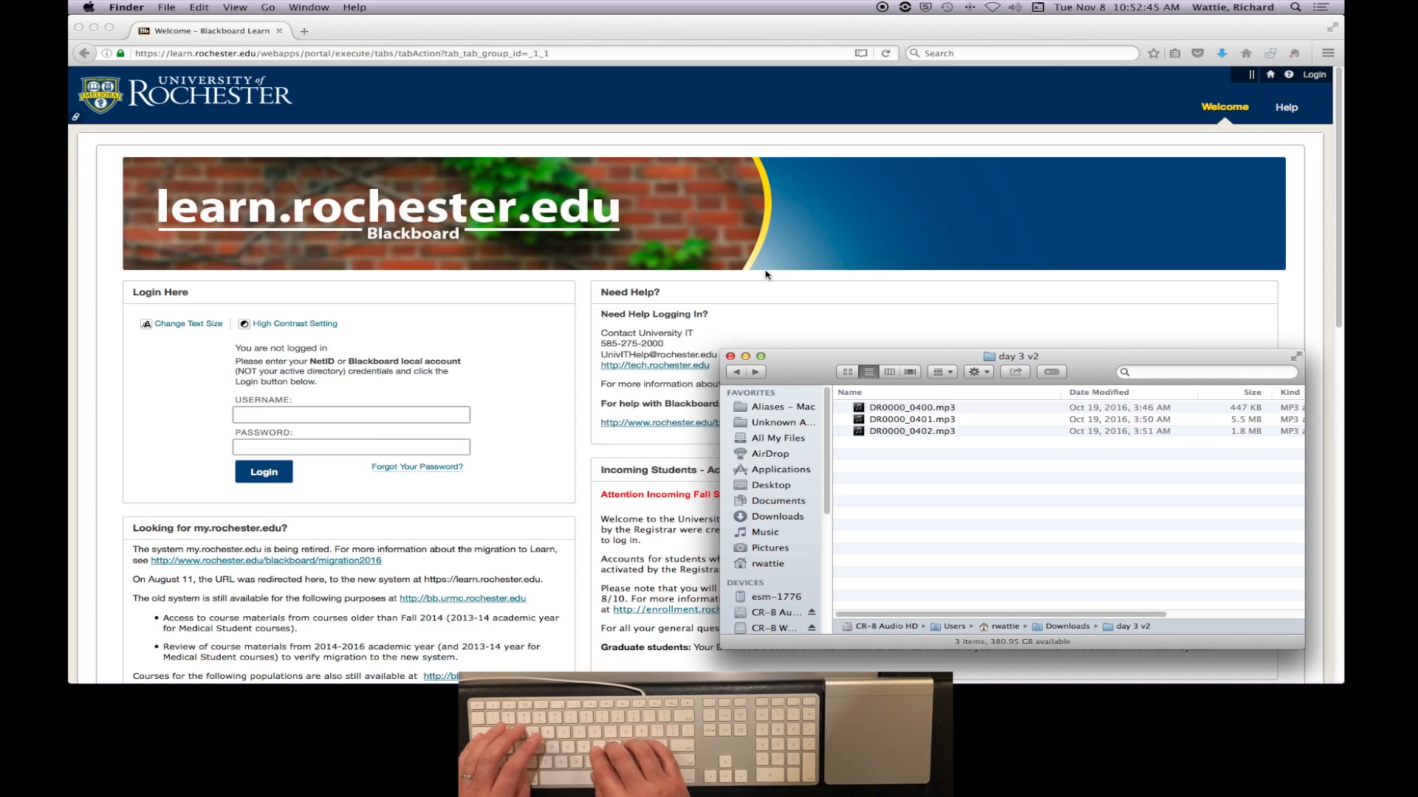
- Switch to Logic Pro X through a Spotlight search for "lo"
key(super+space)
text(log)
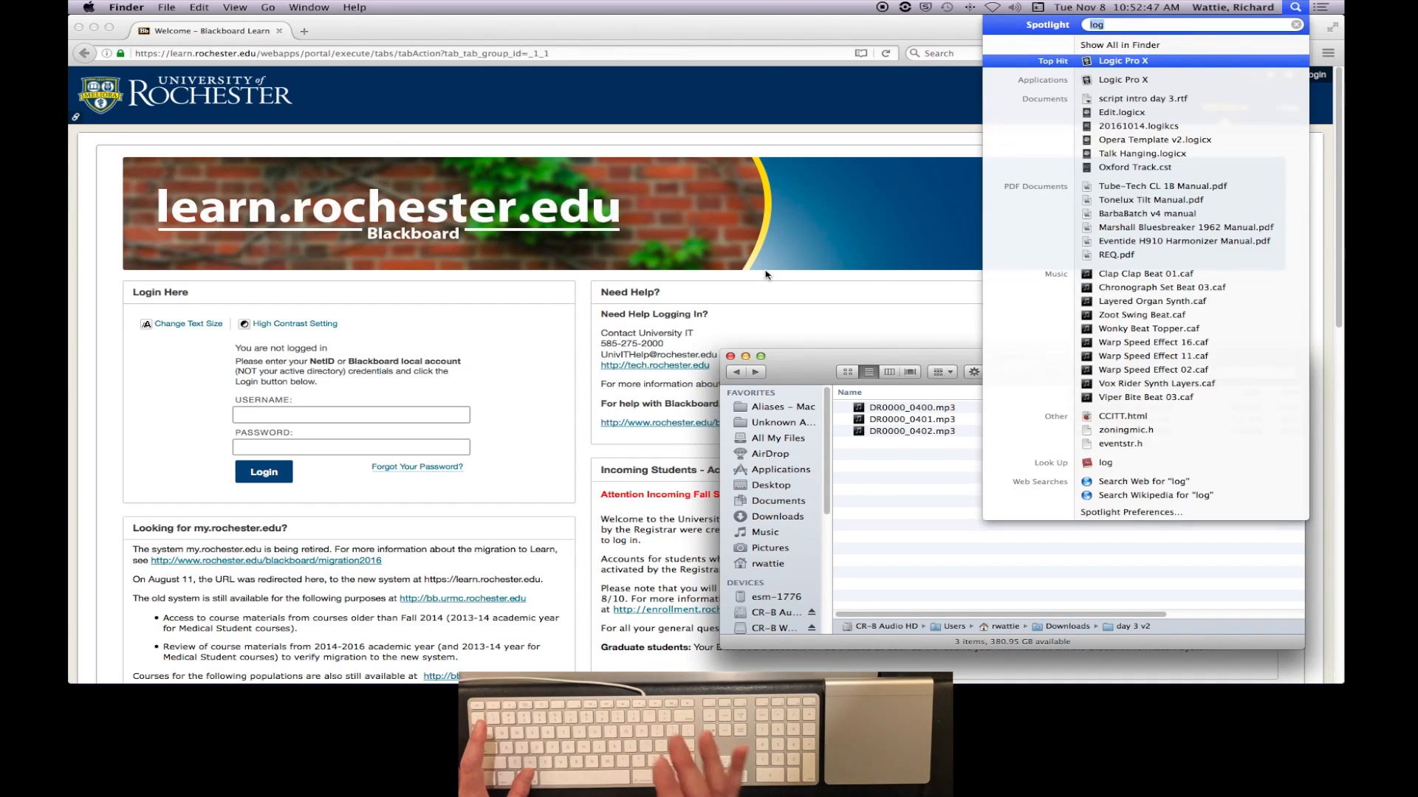
key(BackSpace)
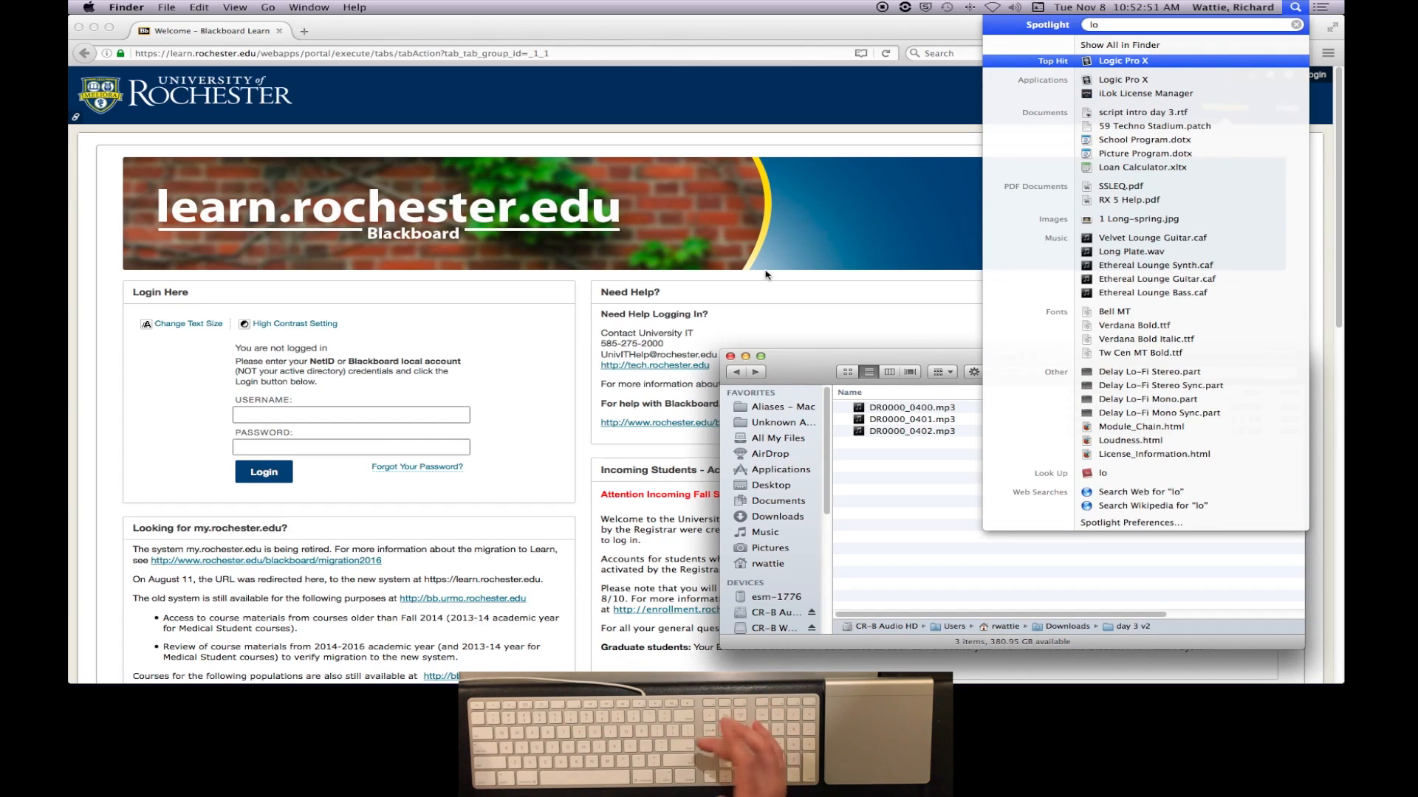
key(Return)
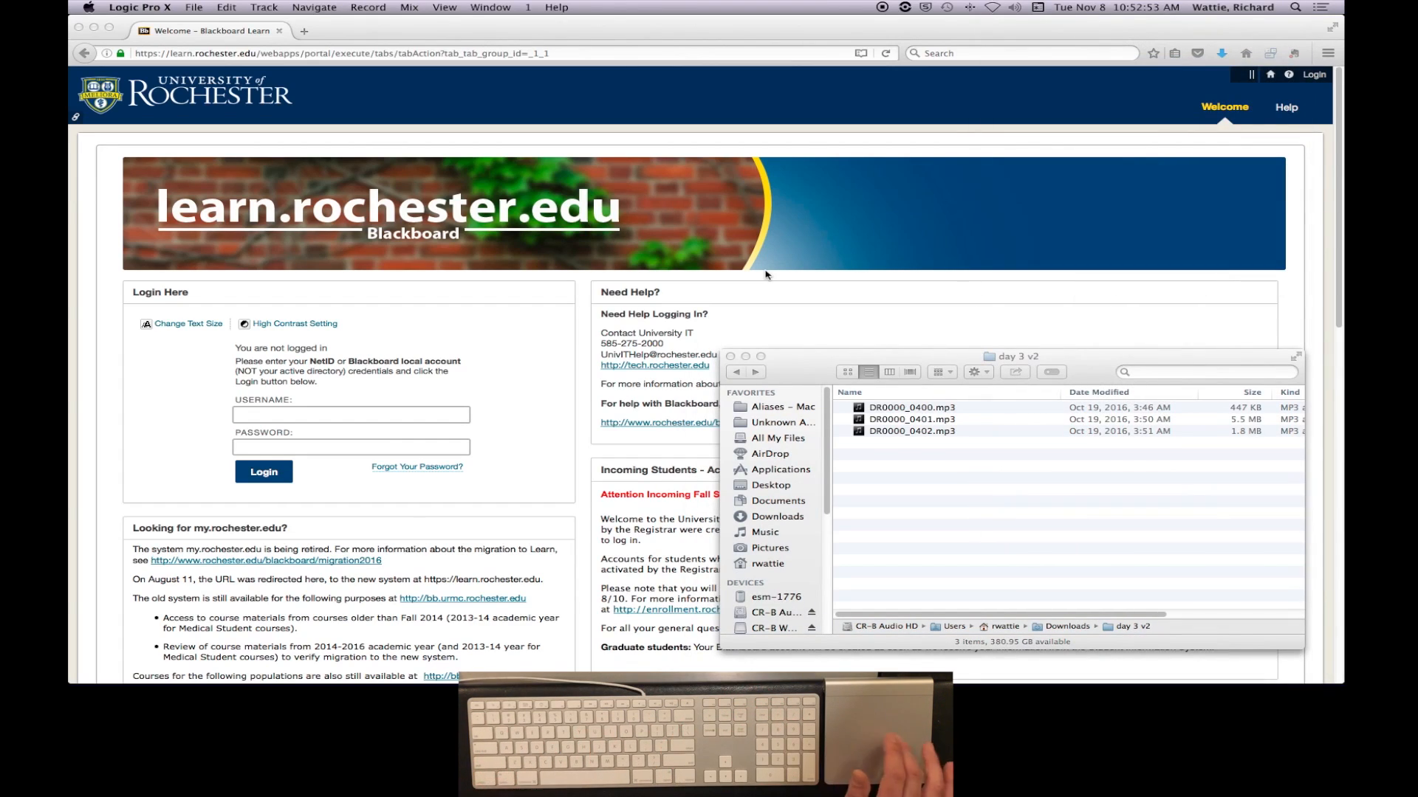
- Open the General preferences and examine the Startup Action choices for project handling, leaving the selection as it is
click(156, 9)
mouse_move(154, 46)
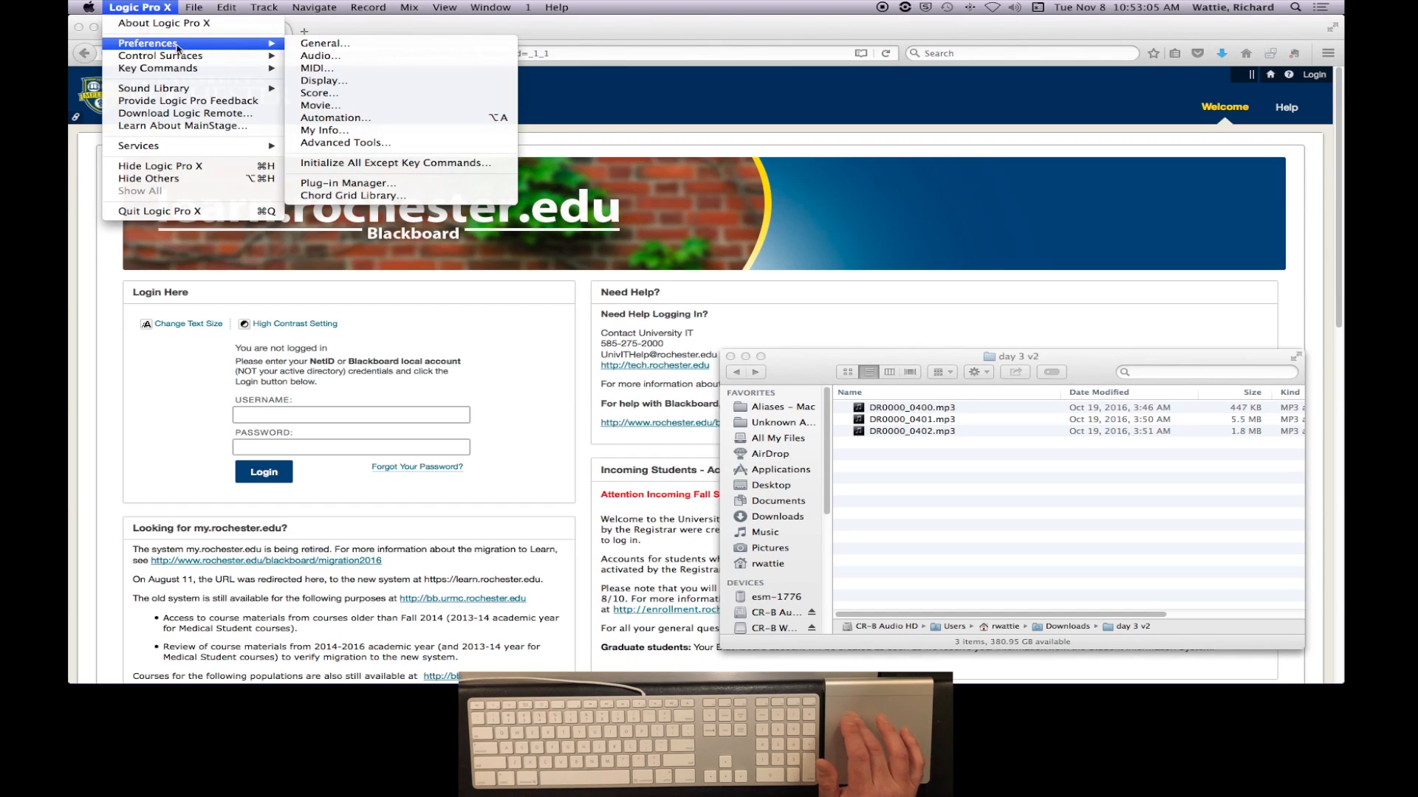
click(321, 48)
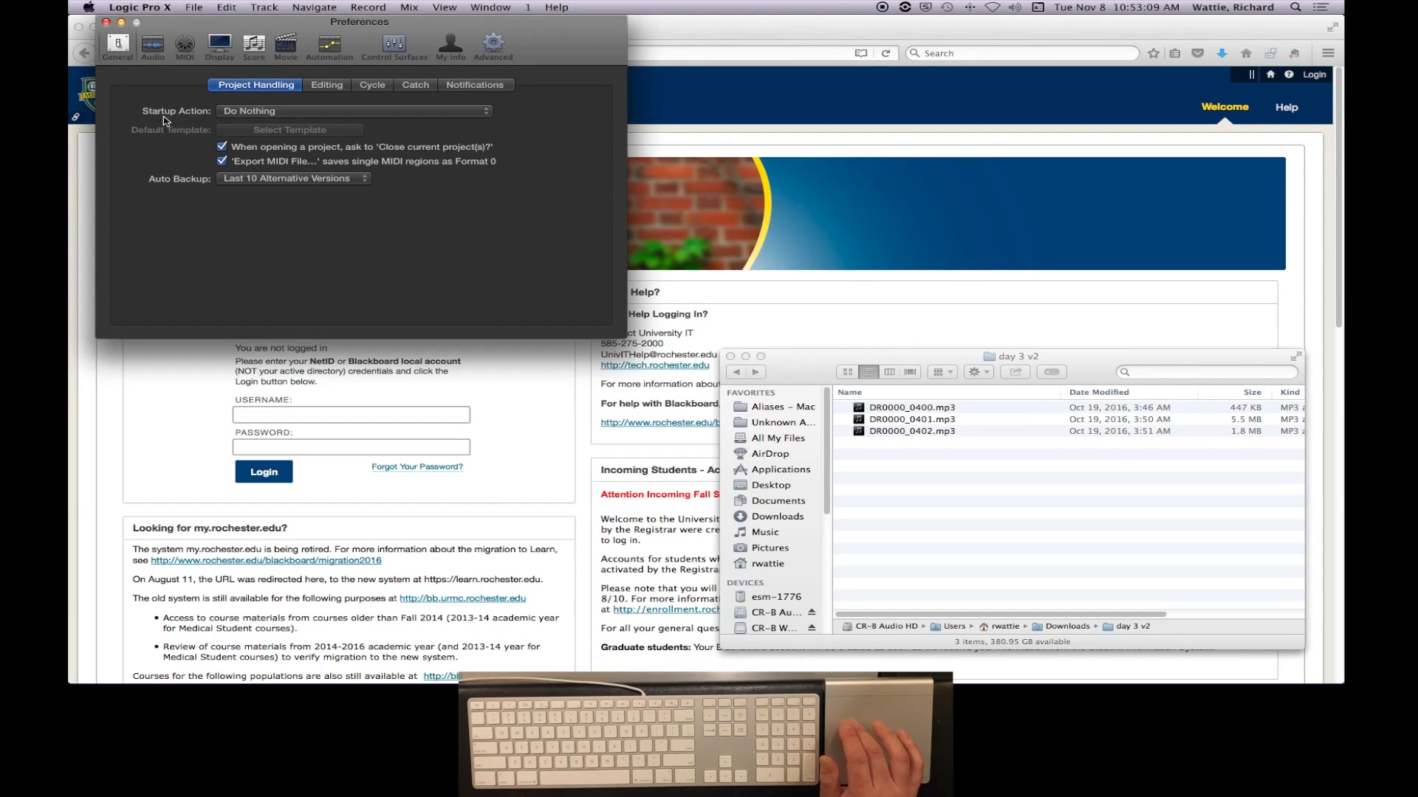
click(307, 112)
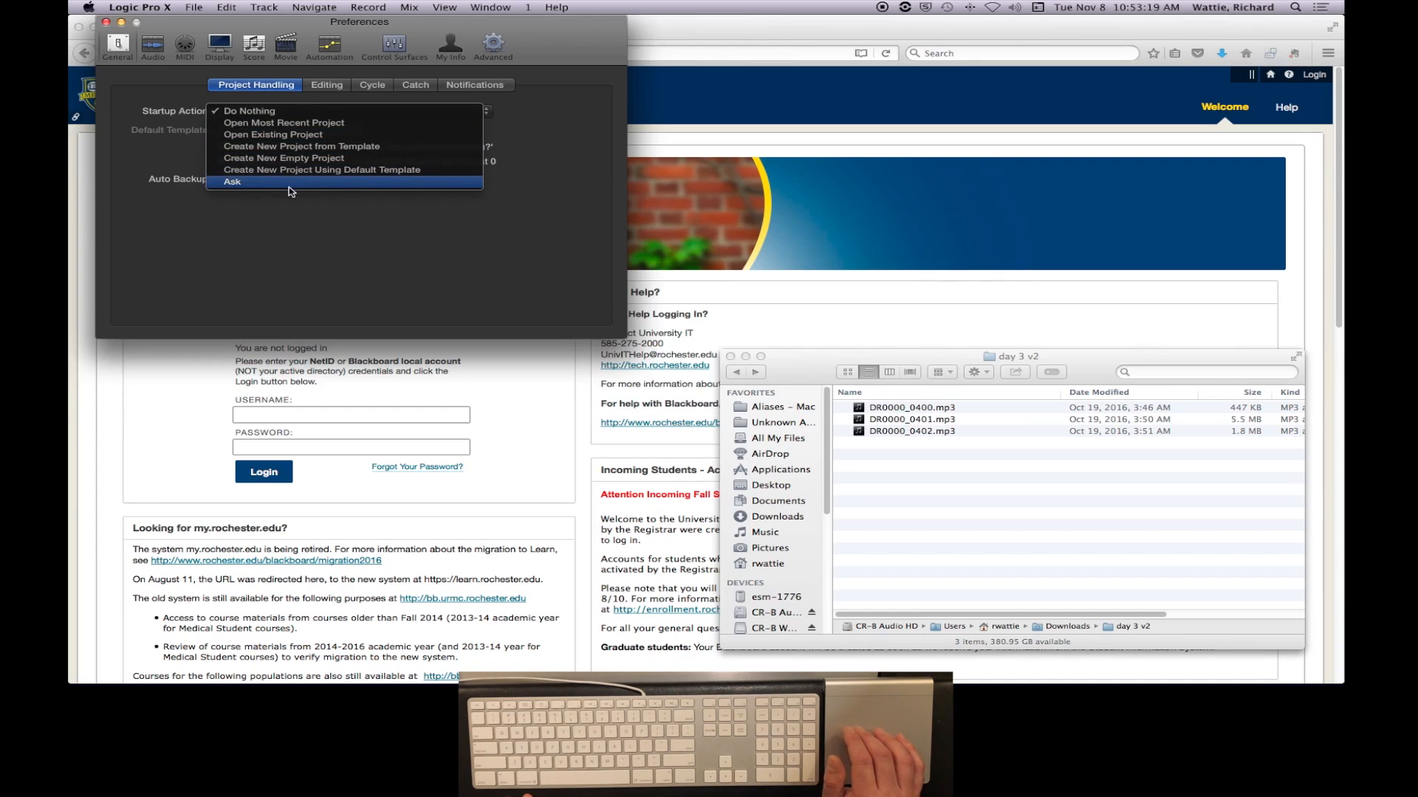
click(310, 214)
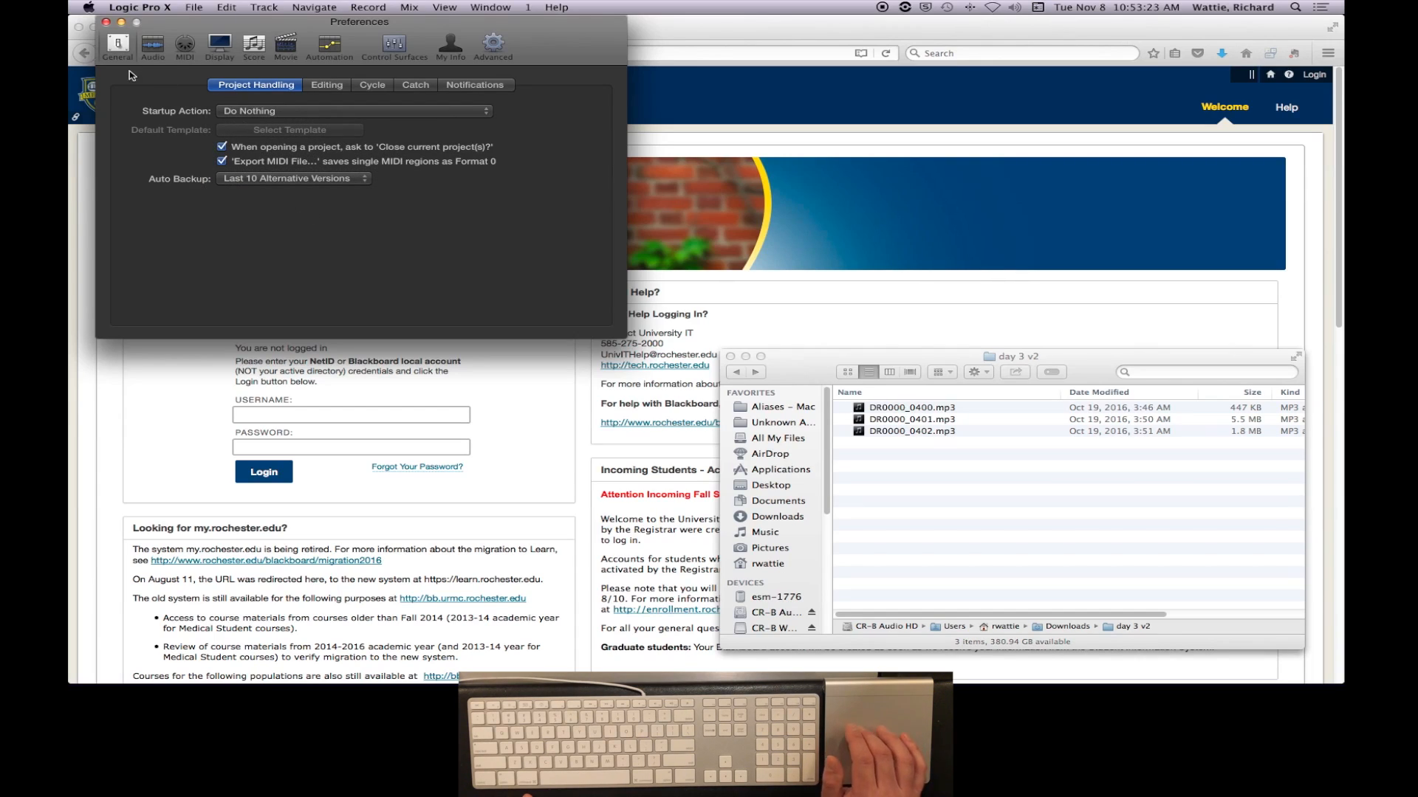
click(192, 6)
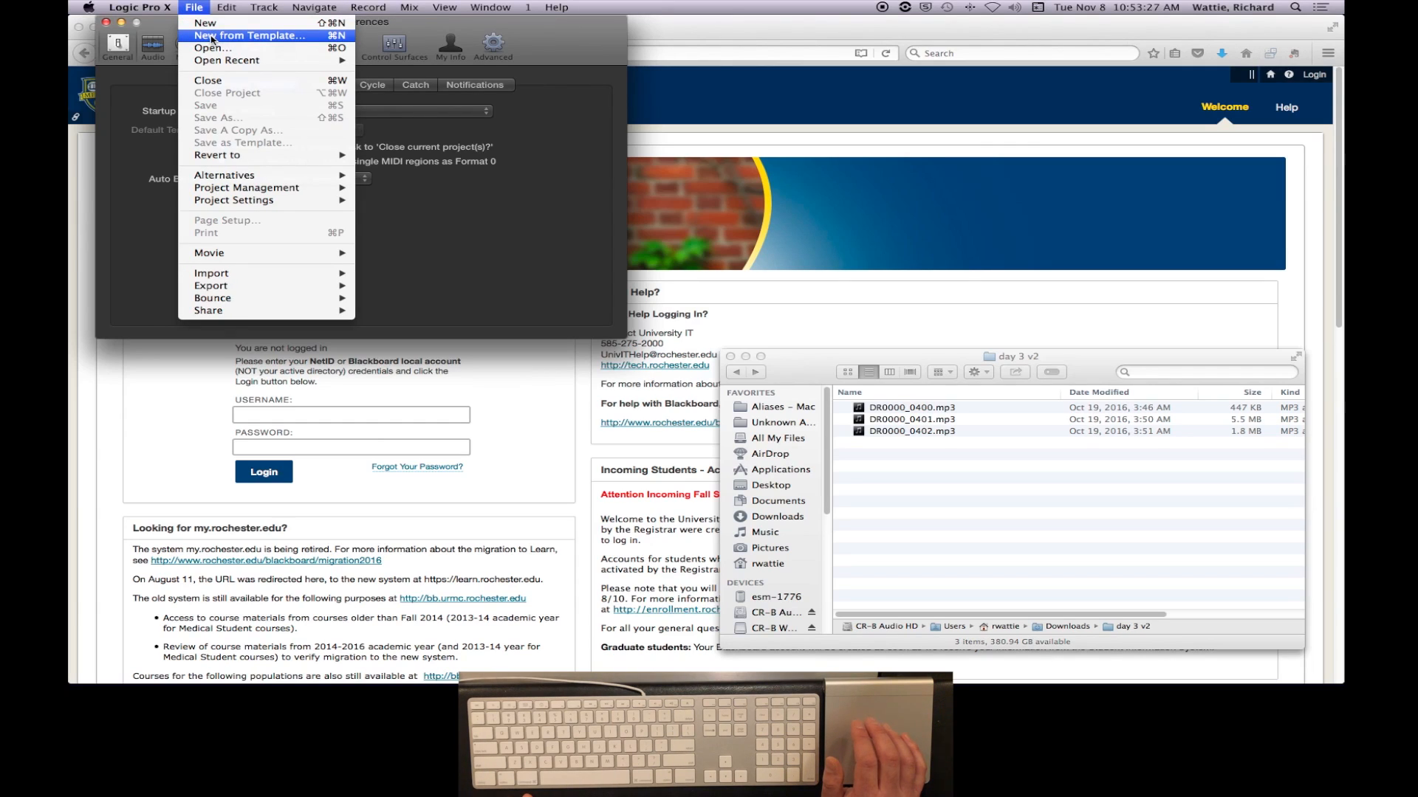
click(214, 25)
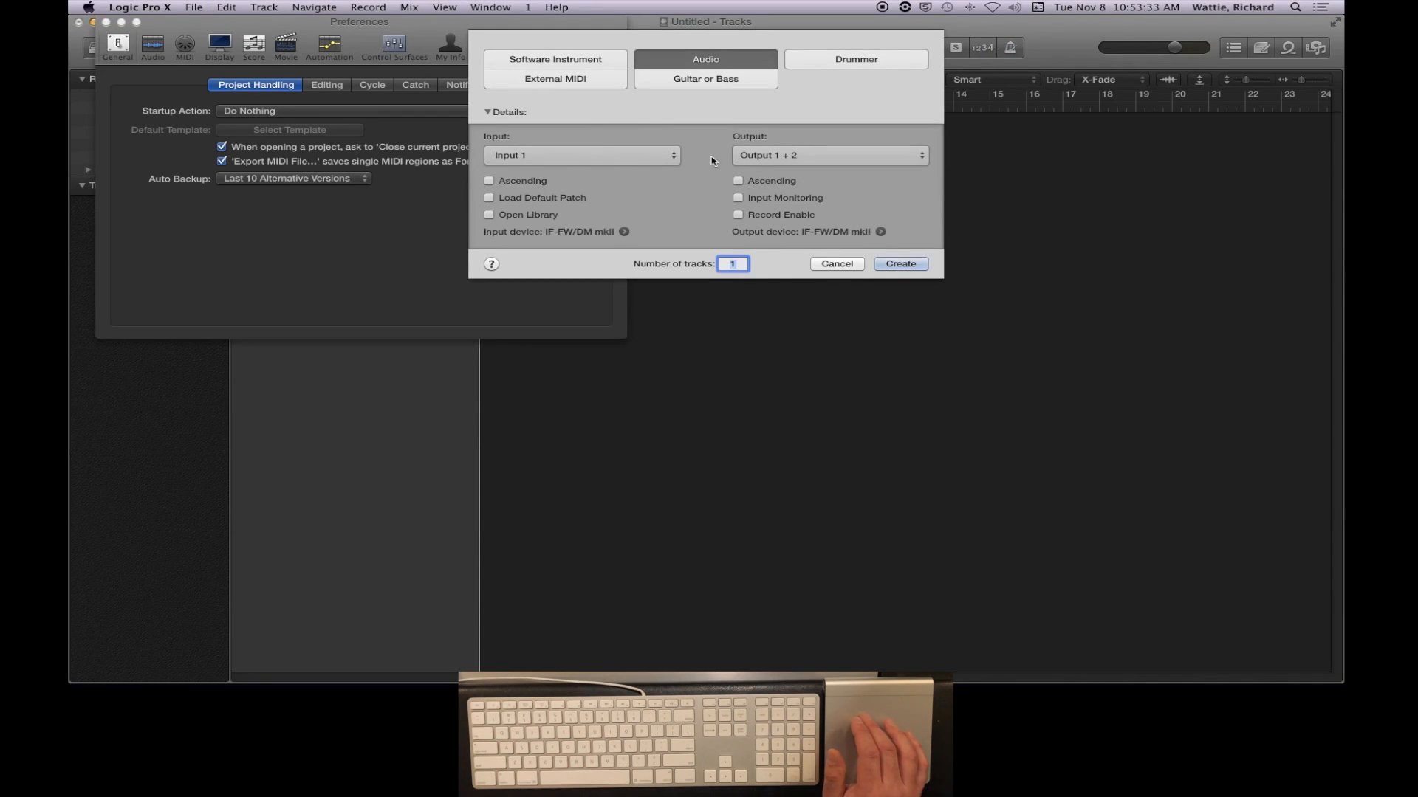
click(837, 264)
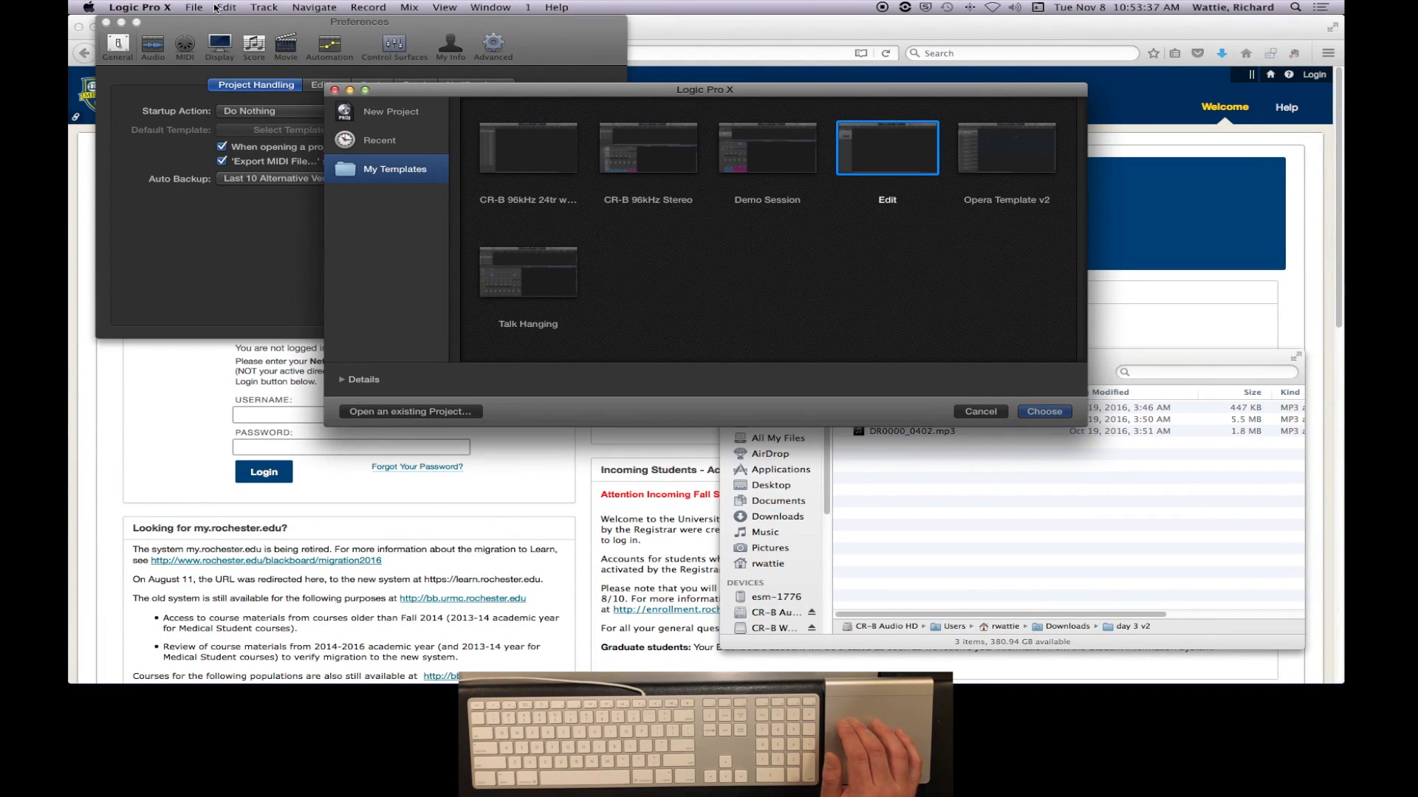
click(981, 411)
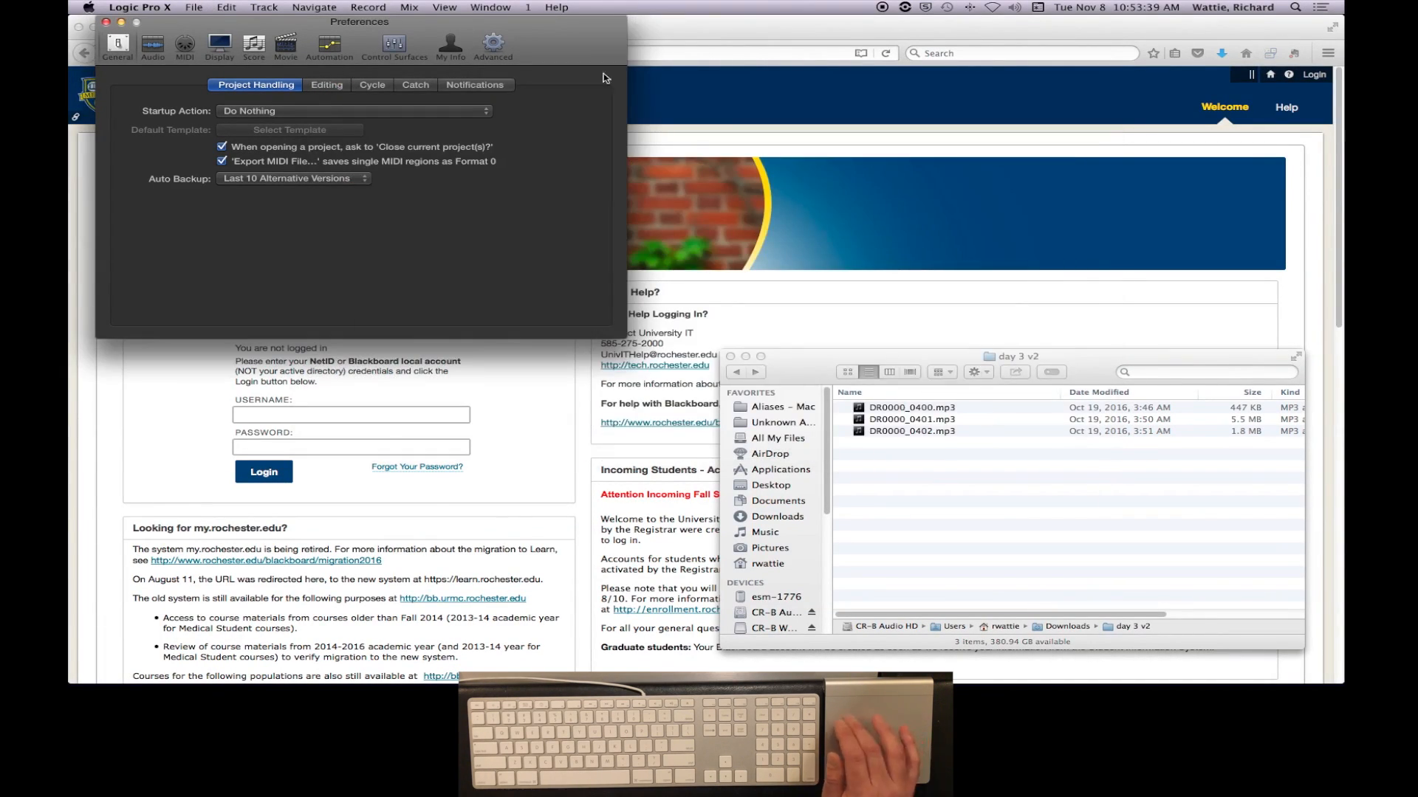
- Look through the template chooser's My Templates and Recent collections, and create a new project from the Empty Project template
click(198, 7)
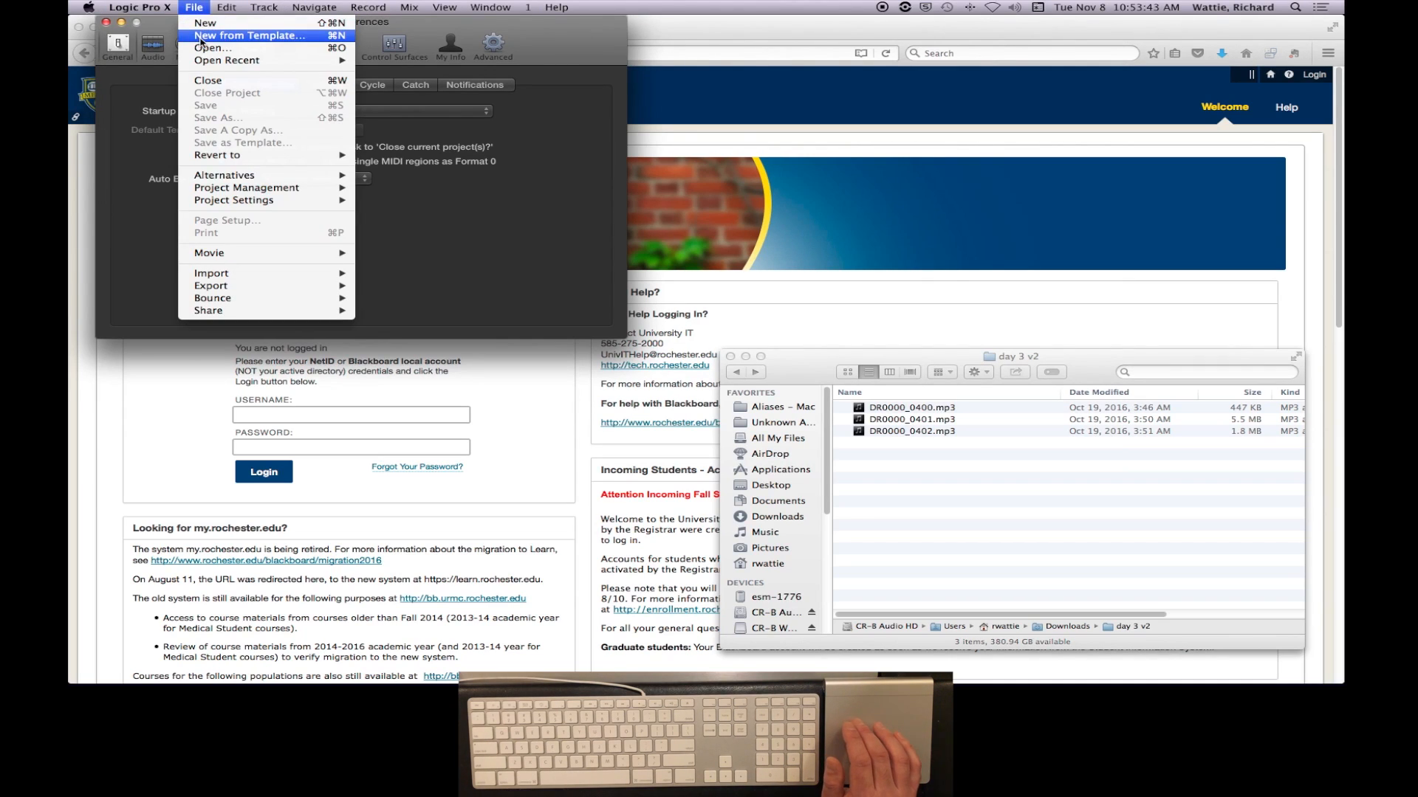
click(200, 37)
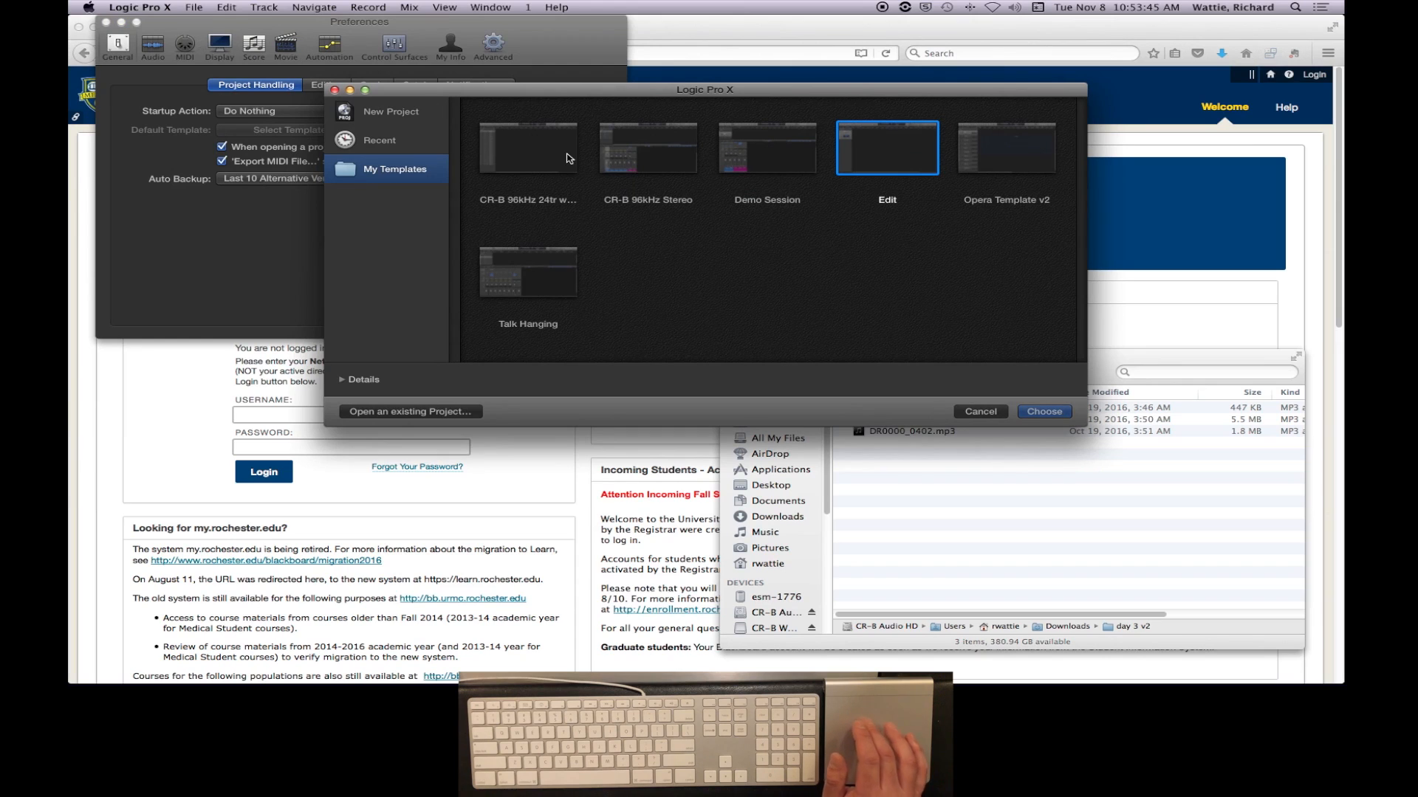
click(392, 117)
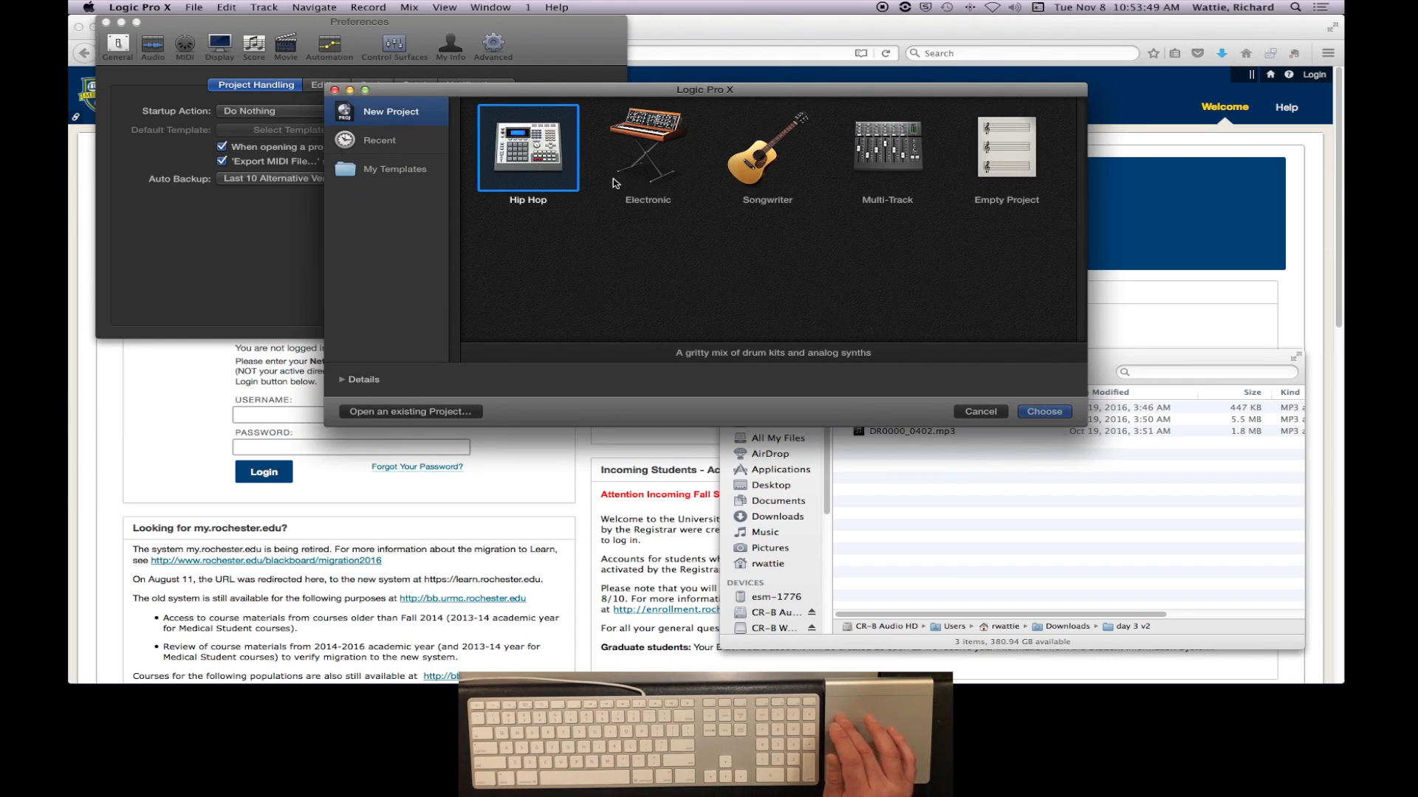
click(392, 169)
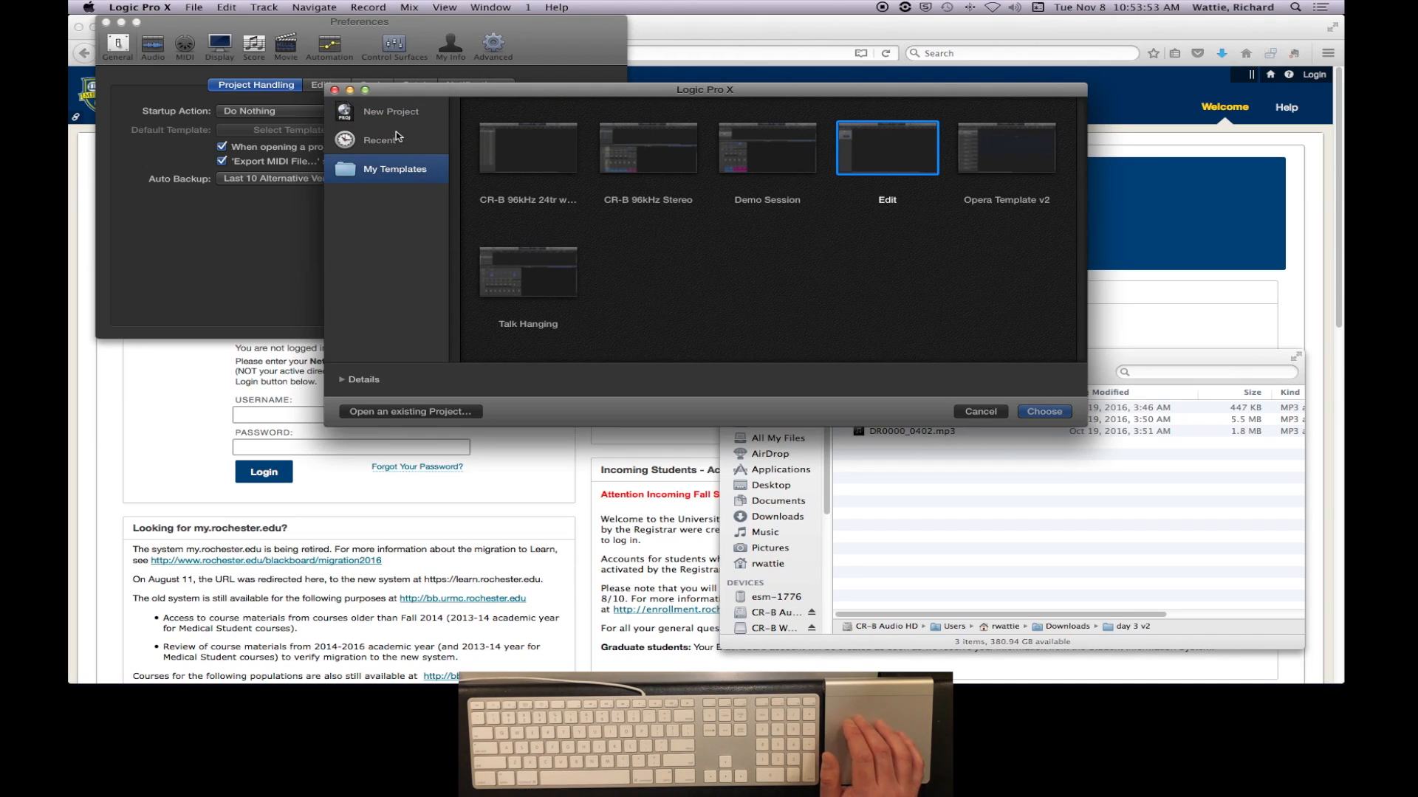
click(396, 137)
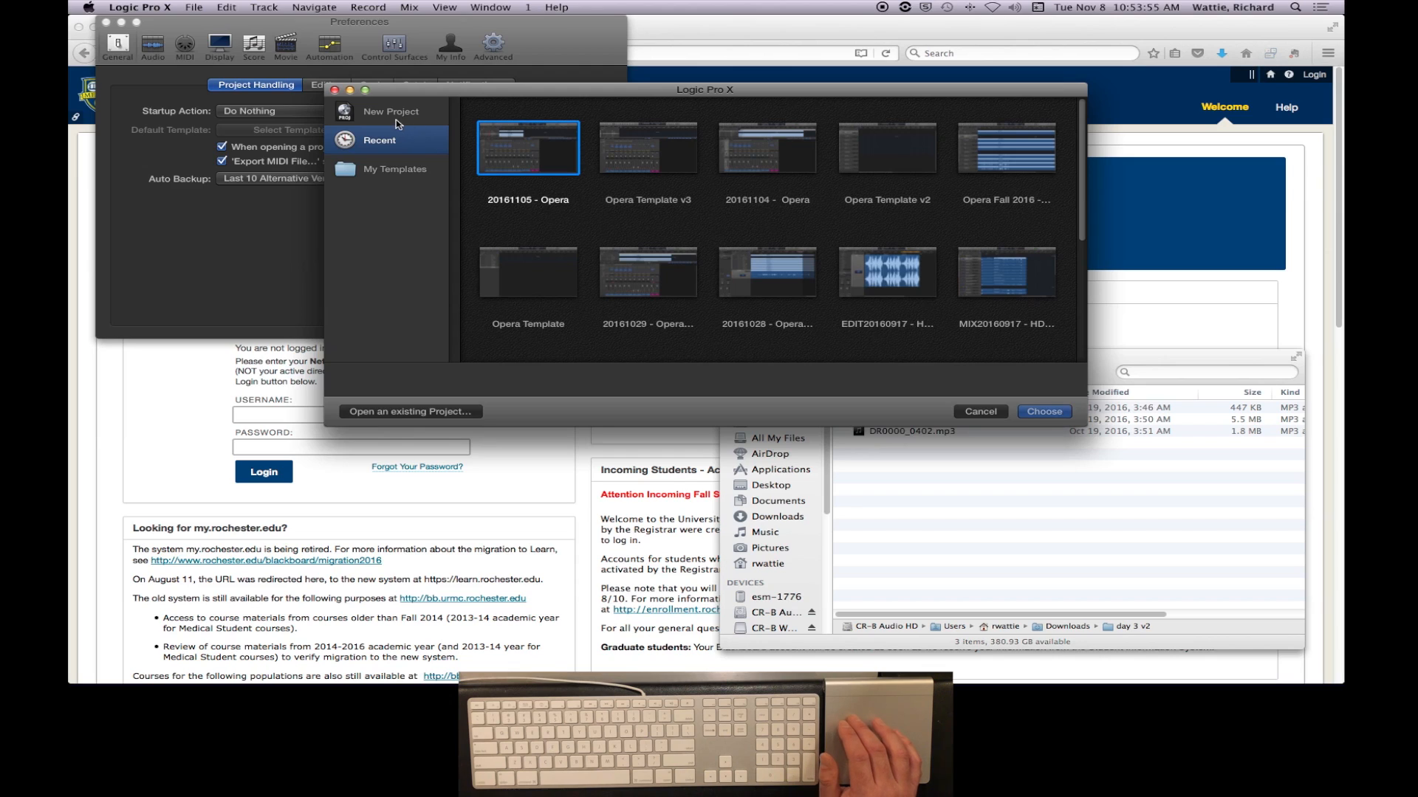
click(389, 114)
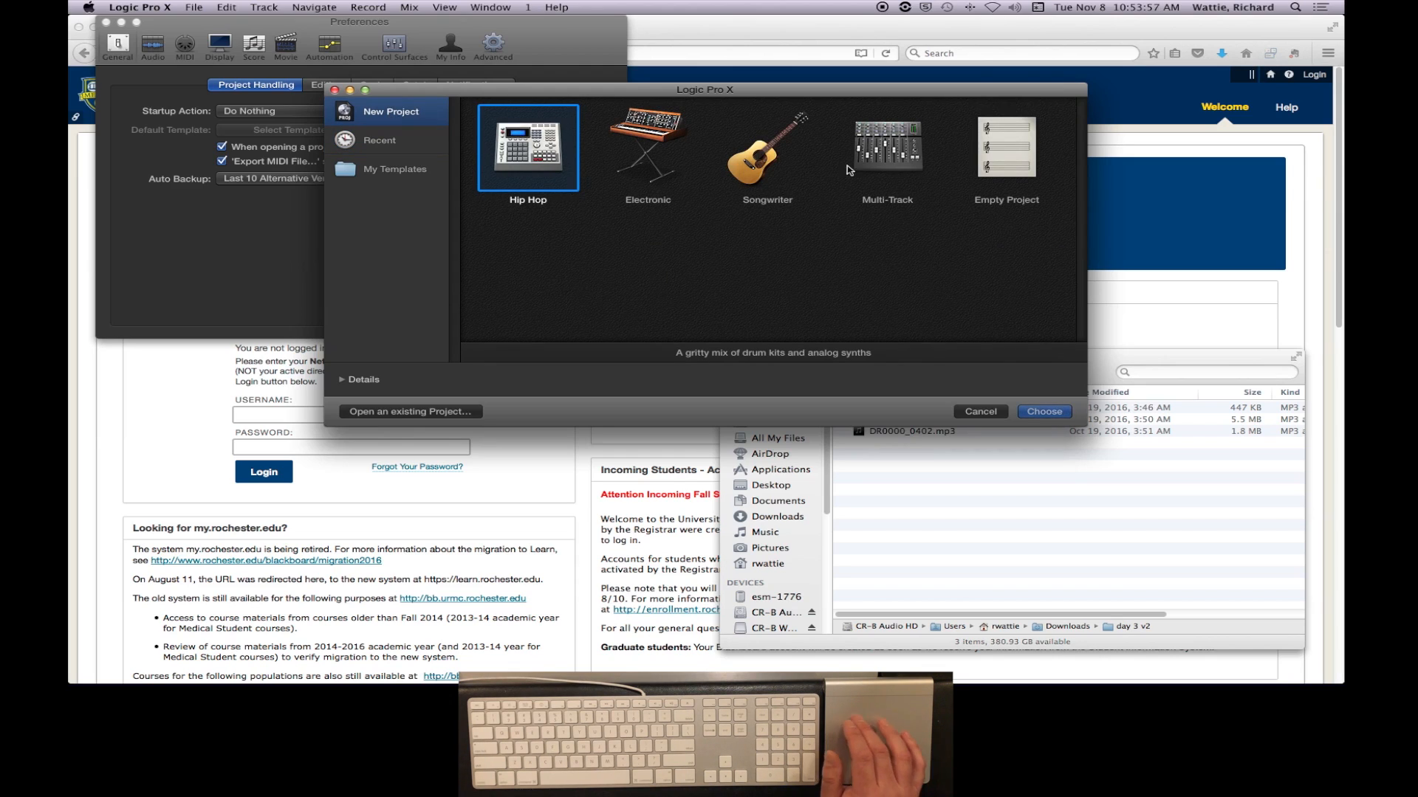
double_click(1014, 158)
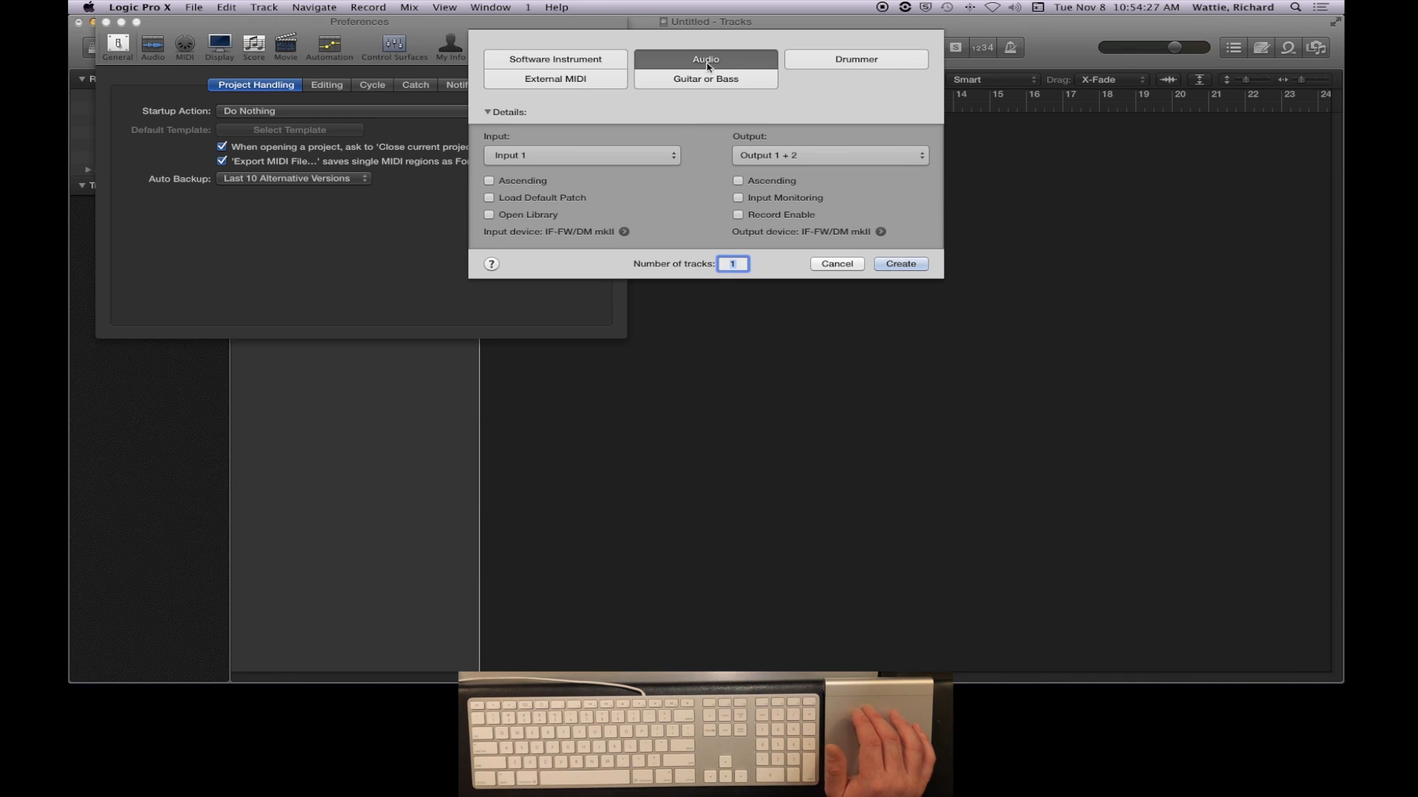
- Examine the input and output choices for the new audio track, leaving Input 1 and Output 1 + 2 selected
click(605, 157)
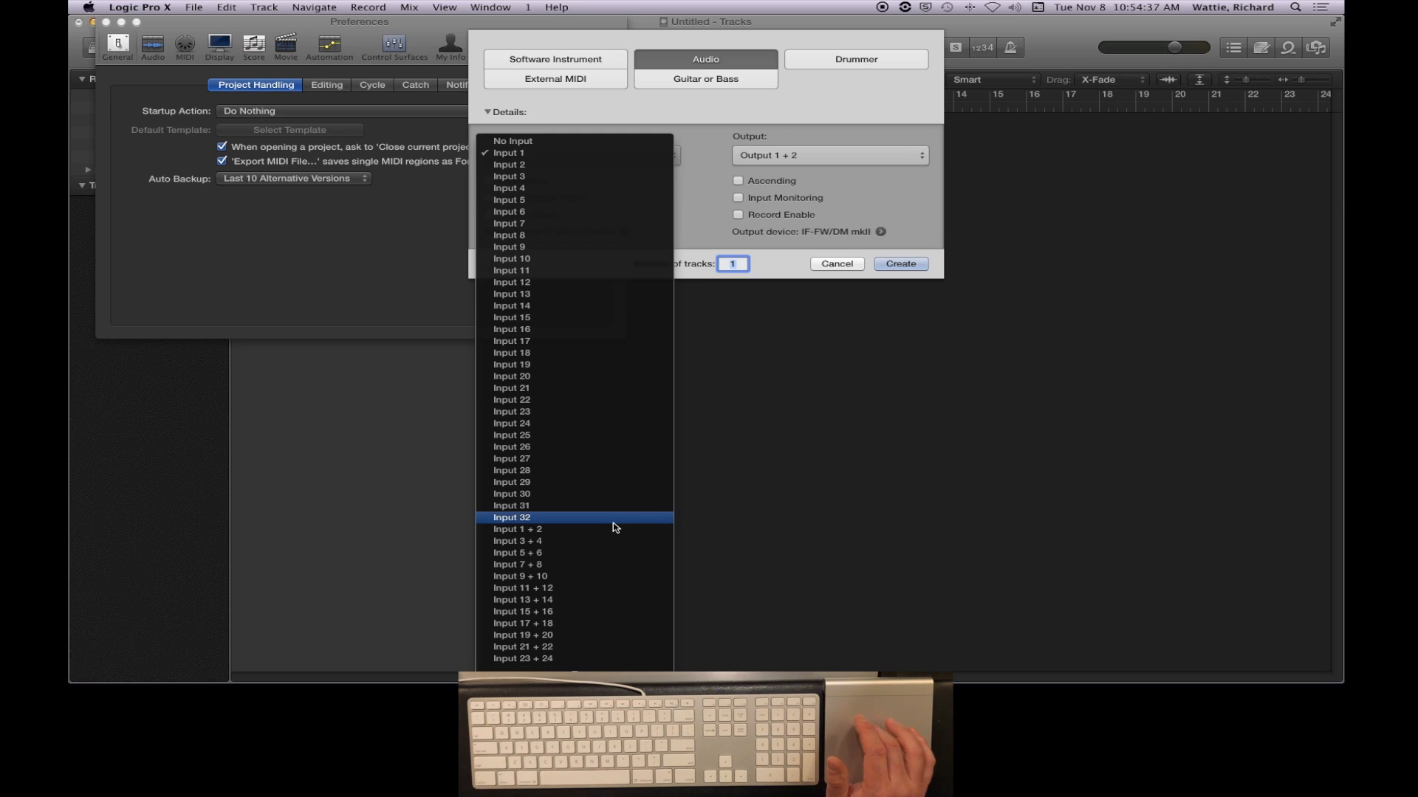
click(700, 134)
click(812, 158)
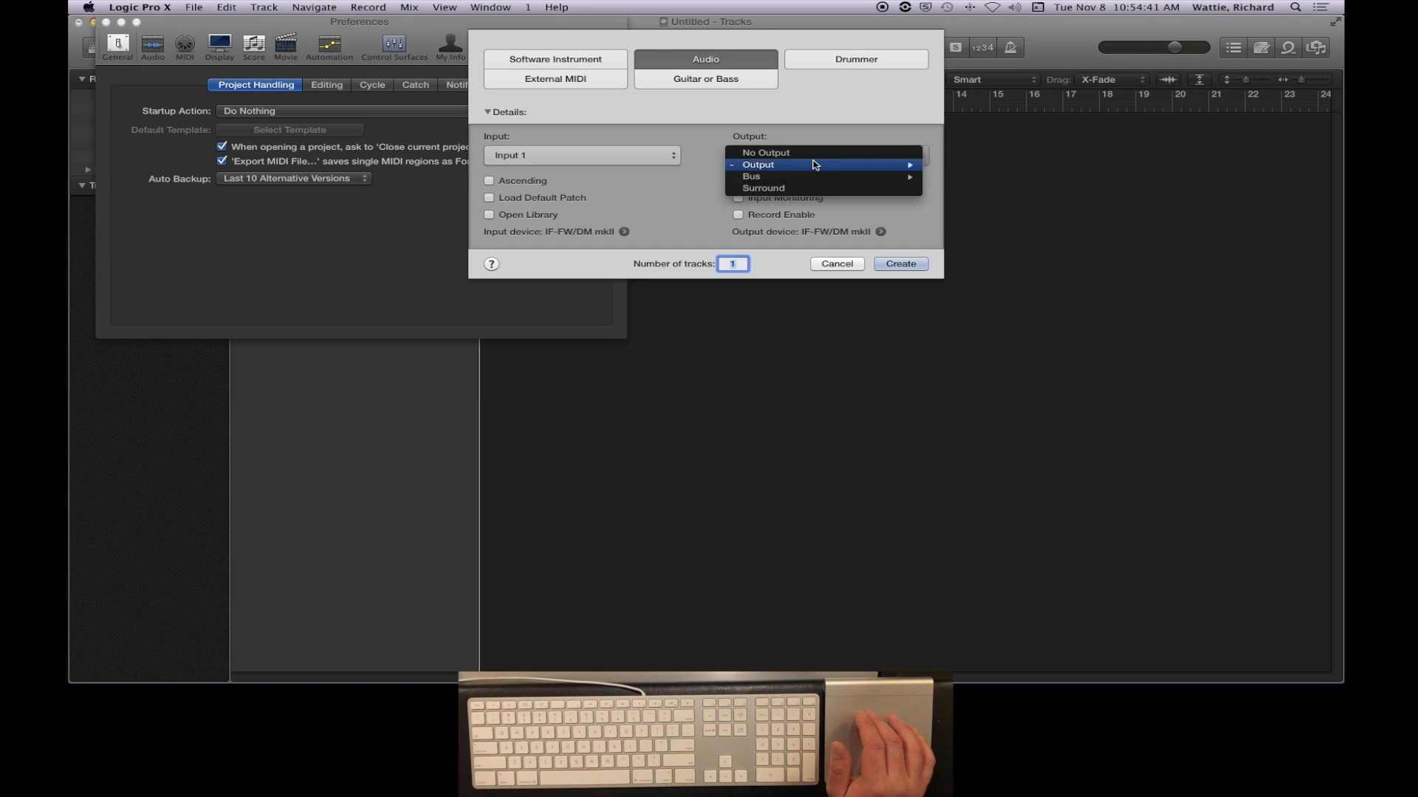
mouse_move(840, 167)
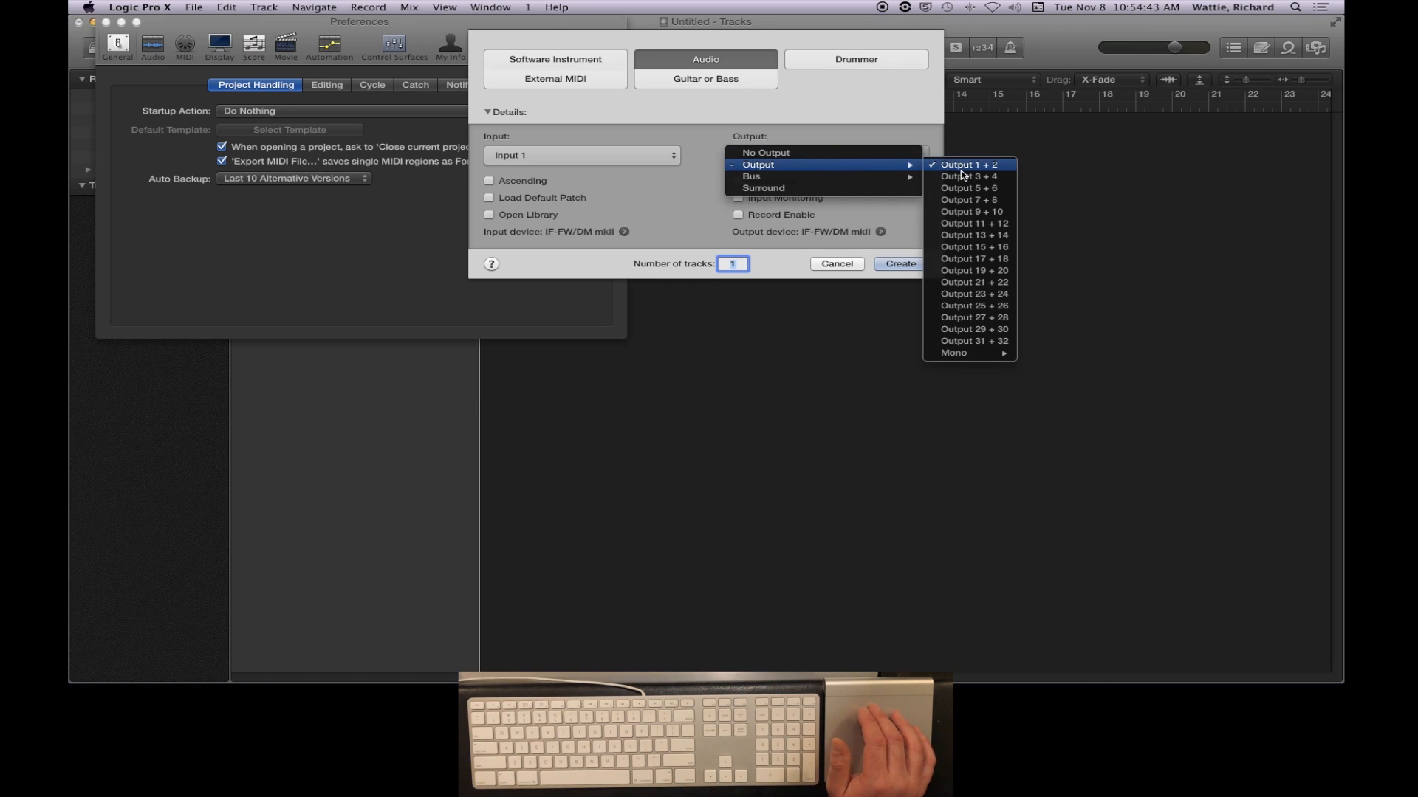
mouse_move(899, 174)
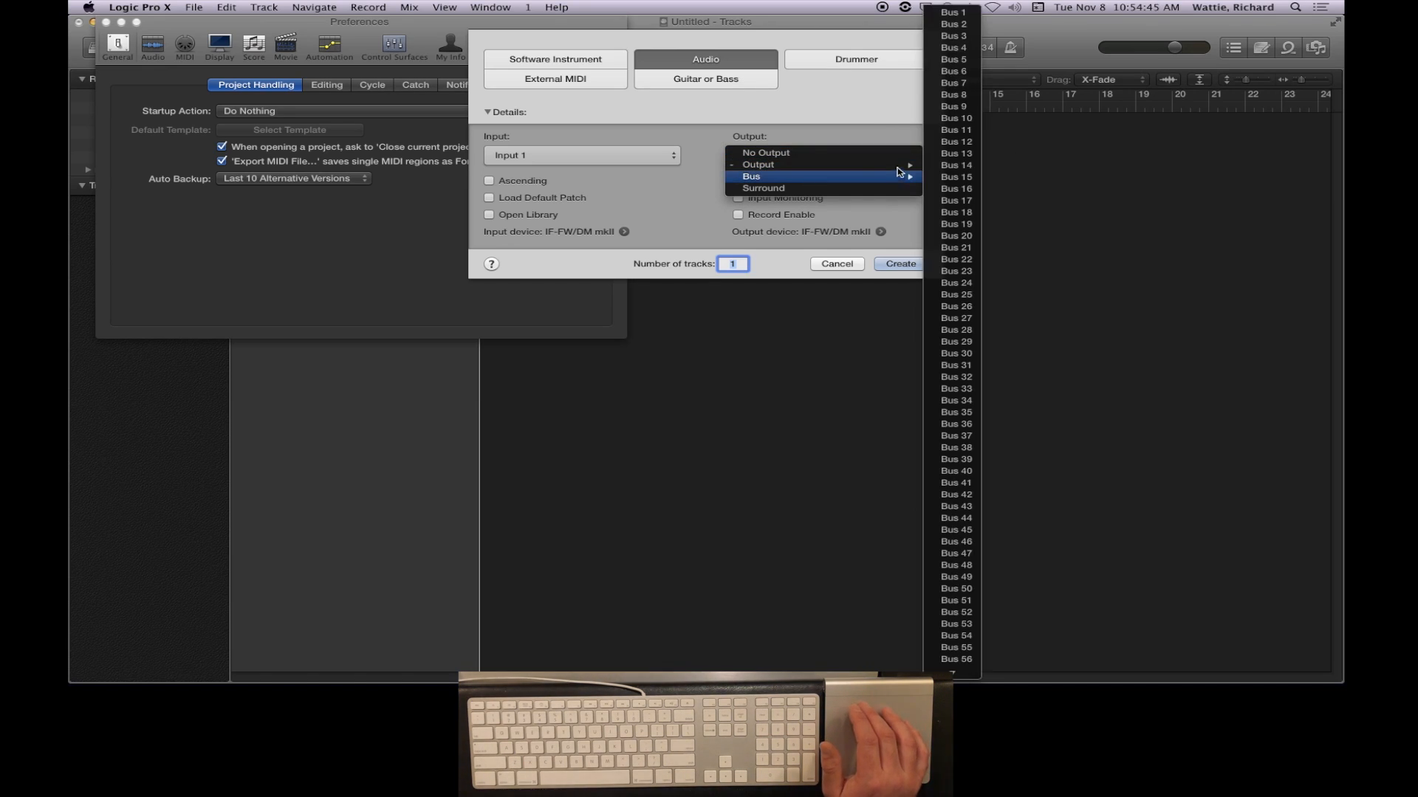
click(852, 116)
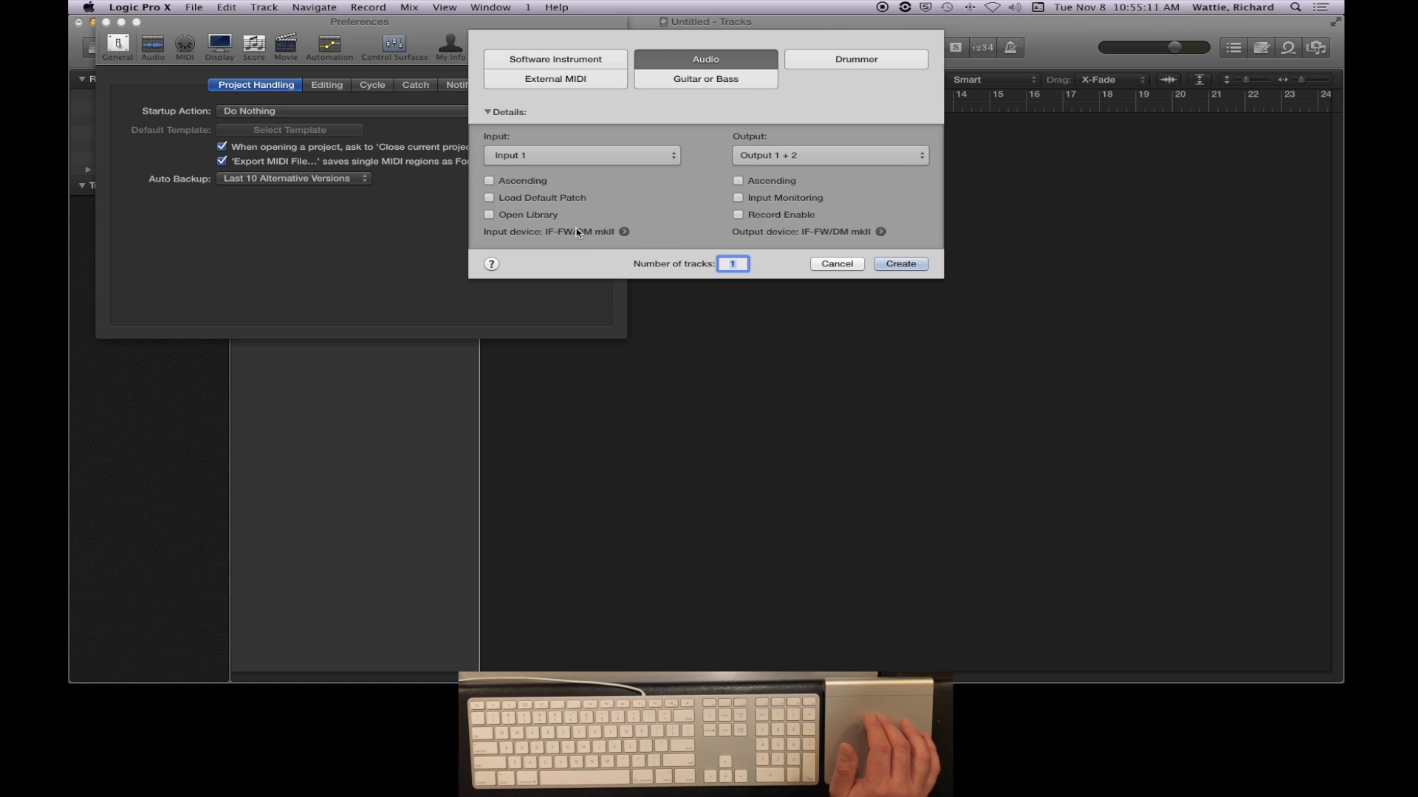
- Open the audio device preferences from the new track's input device, review the device settings, and close the Preferences window
click(624, 233)
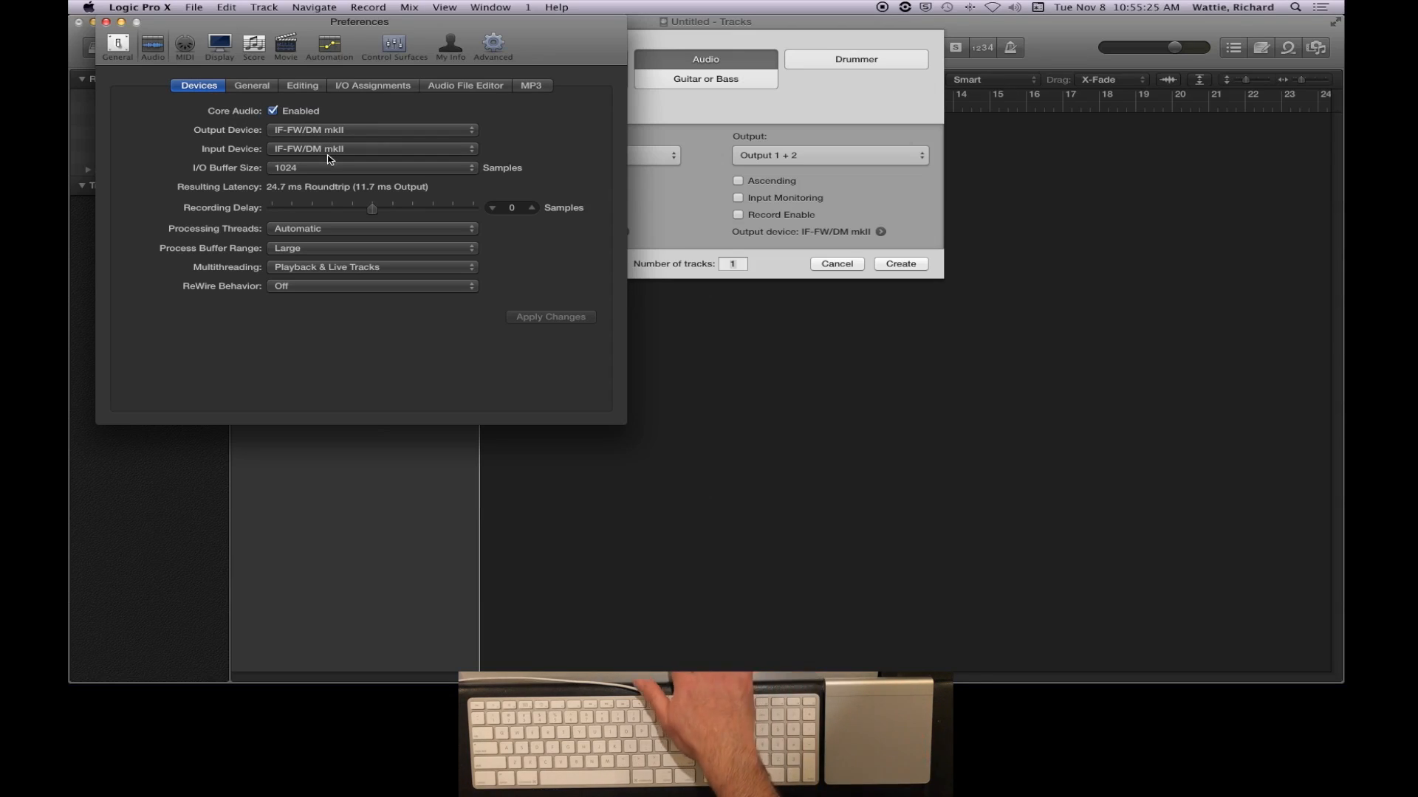
click(762, 109)
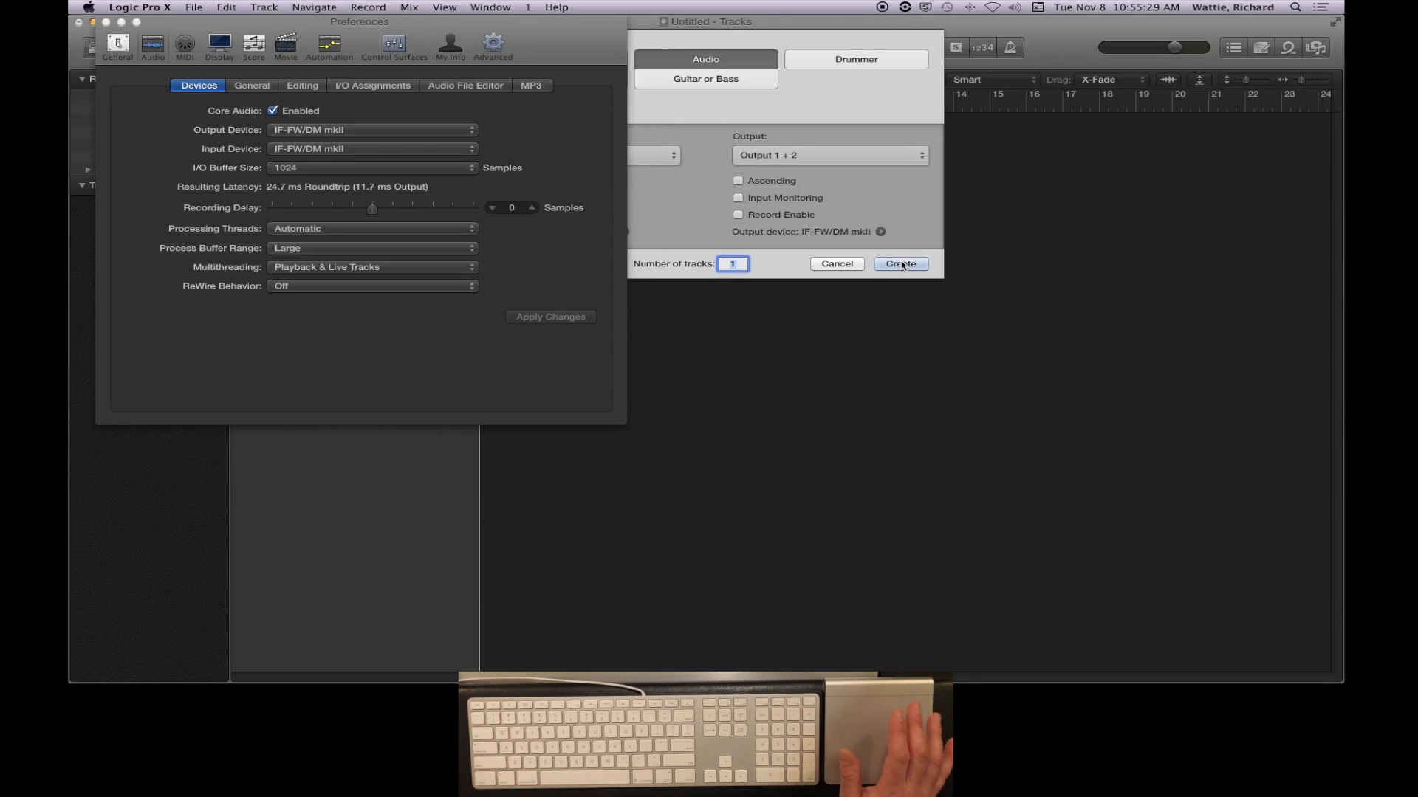
click(106, 21)
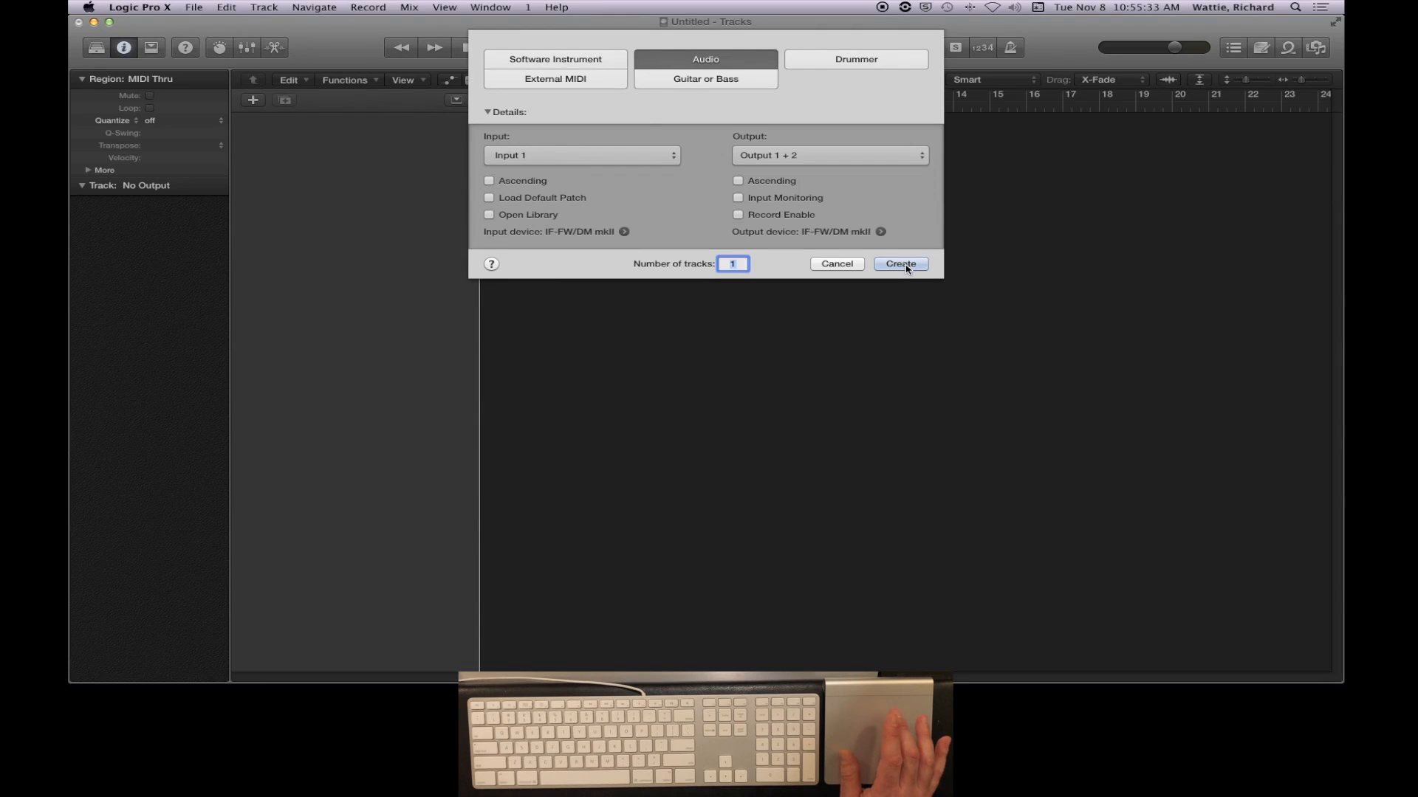
- Set the new audio track's input to Input 1 + 2 and create the track
click(633, 155)
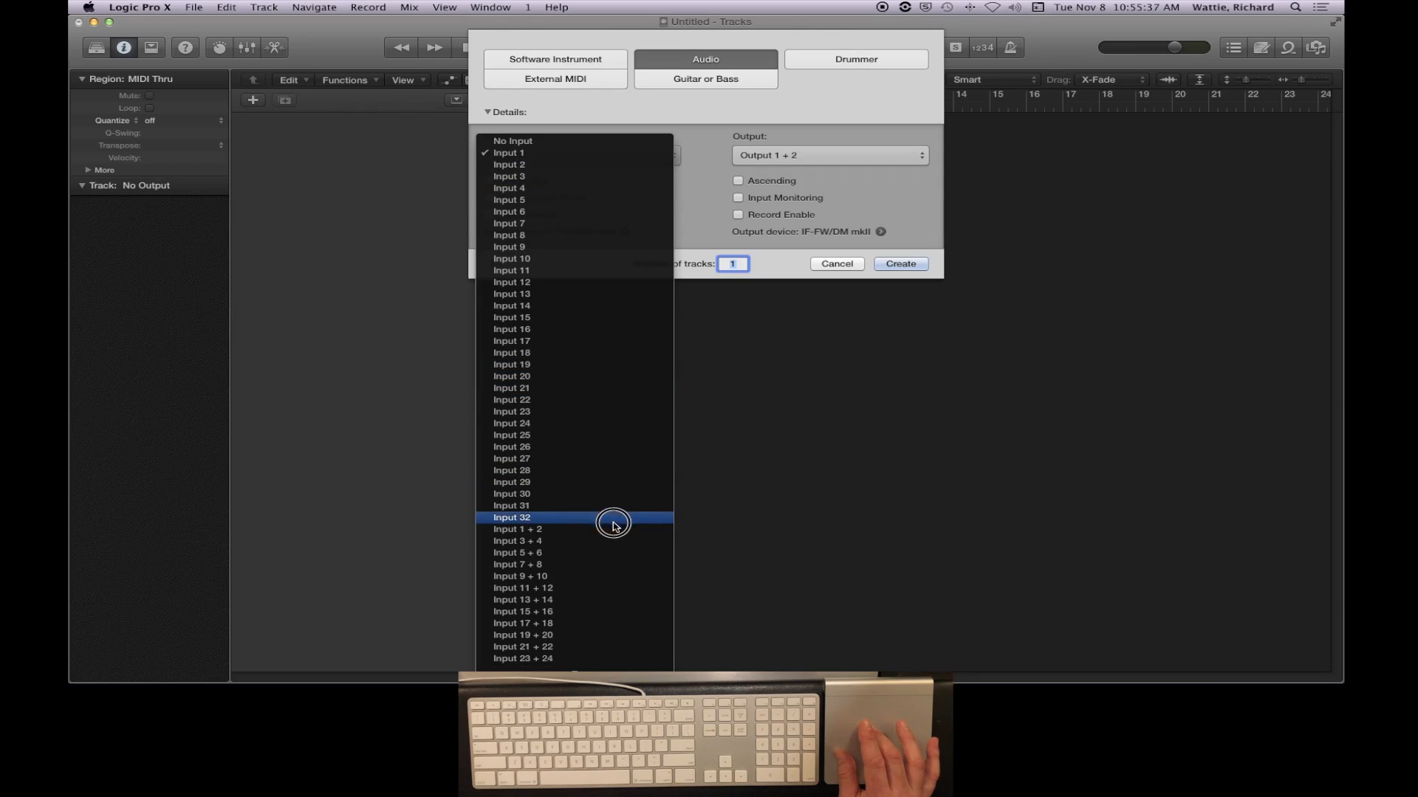
click(613, 531)
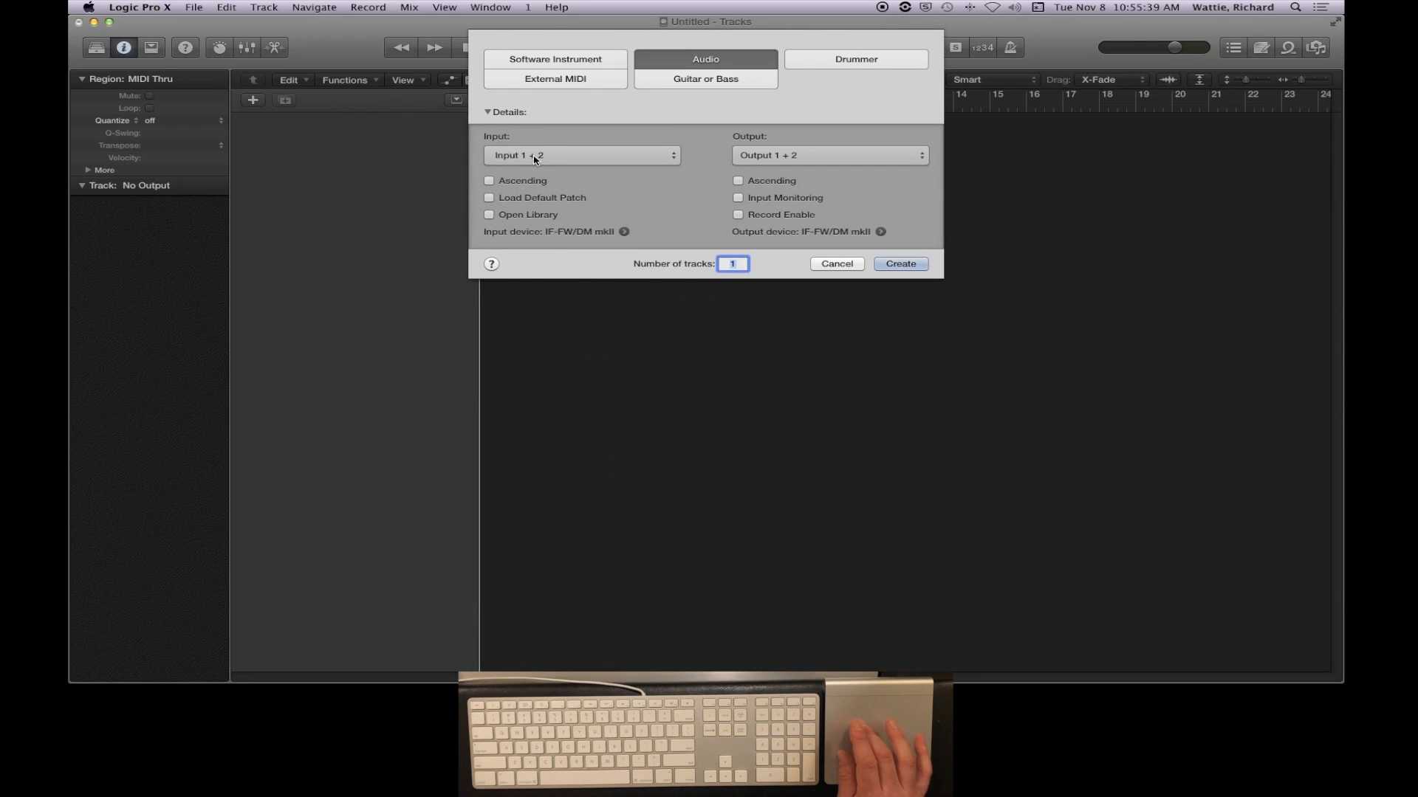
click(900, 264)
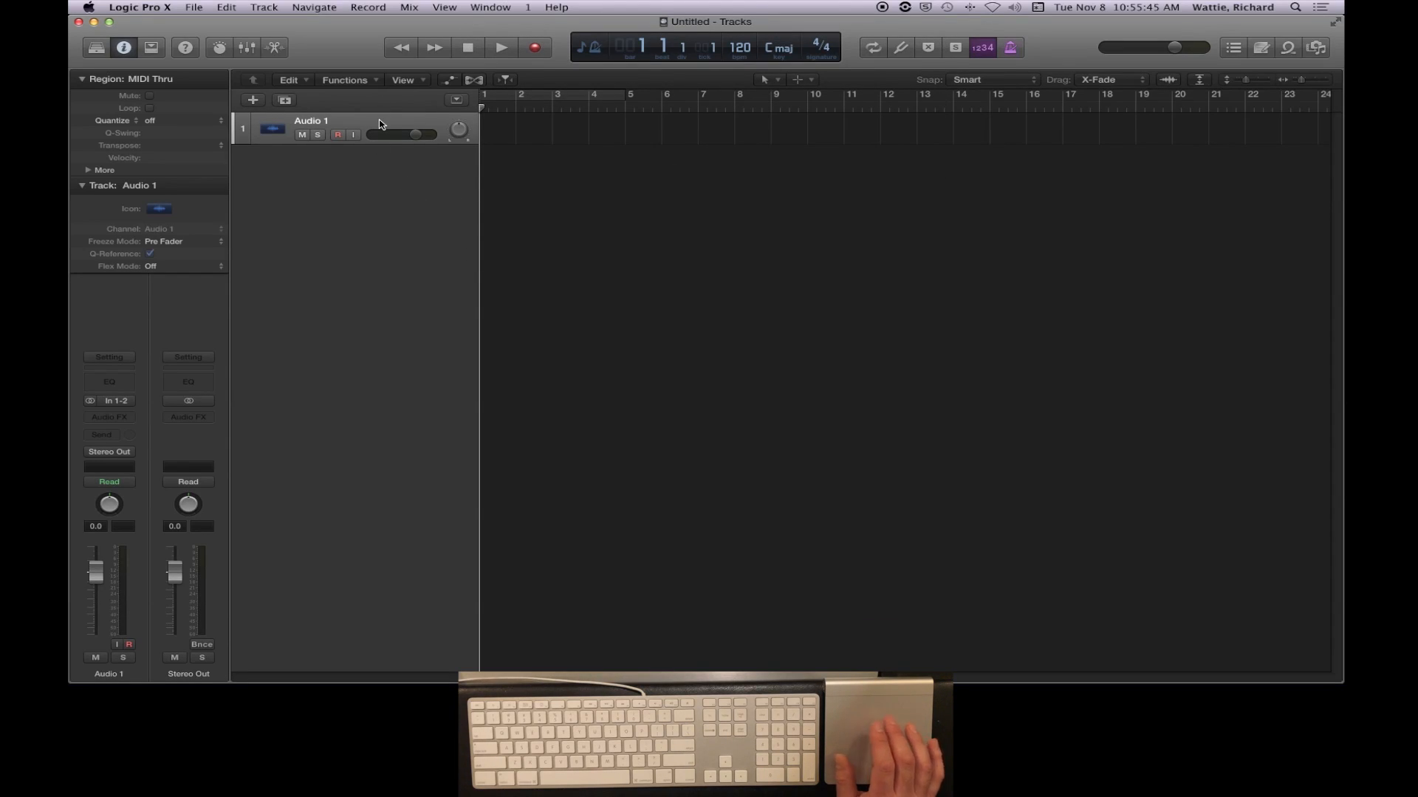
- Show and hide the Inspector and the Library to compare the layouts, leaving only the Inspector open
click(124, 48)
click(124, 48)
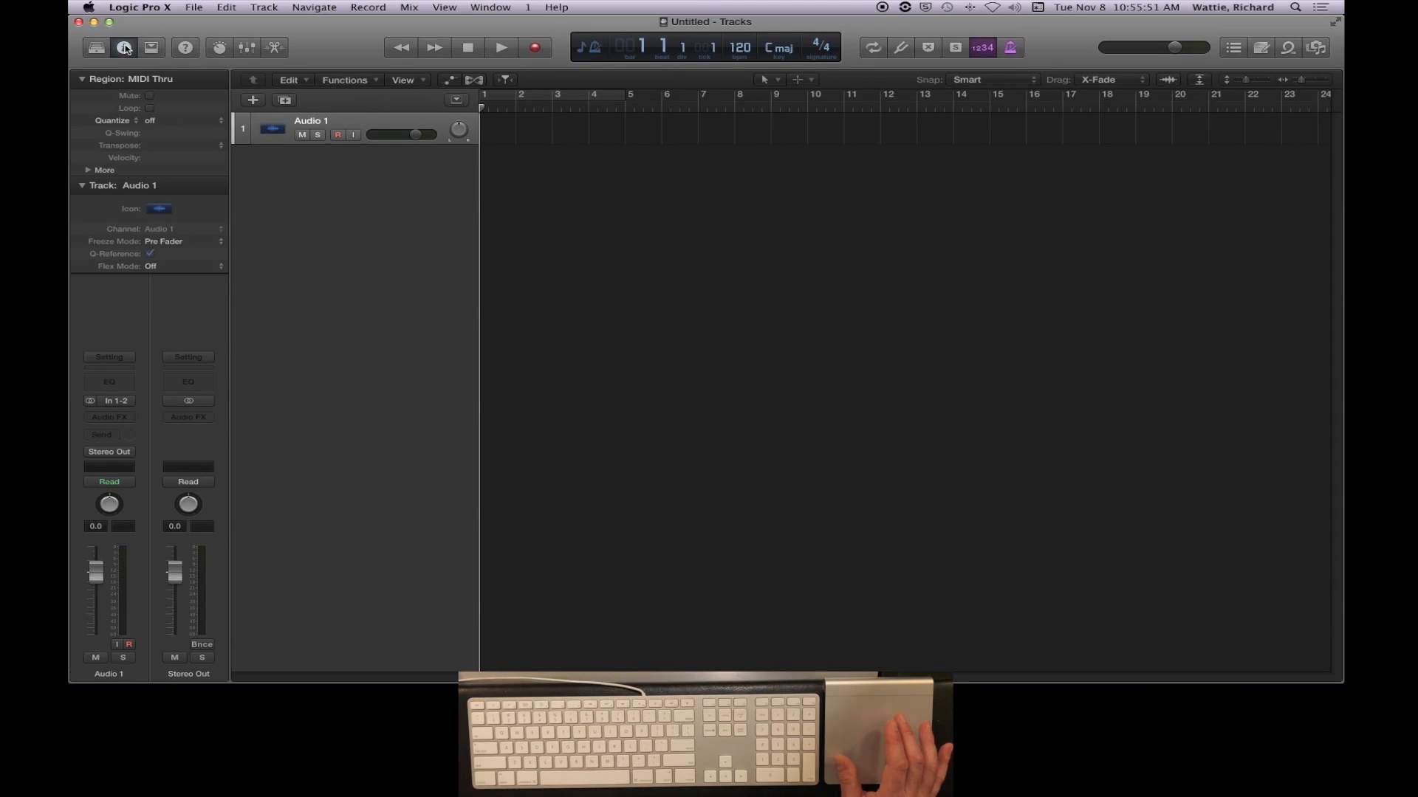
click(124, 48)
click(124, 48)
click(124, 48)
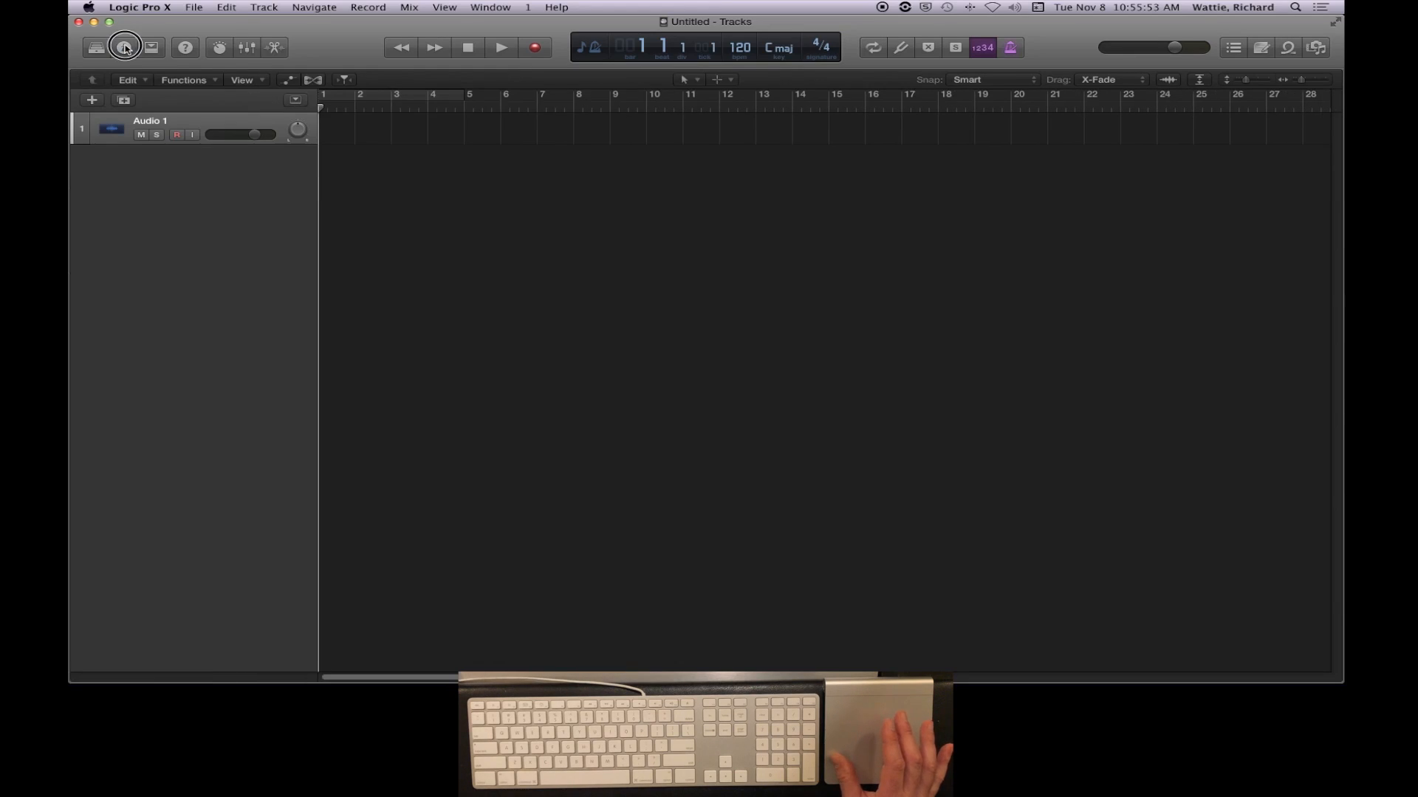
click(94, 52)
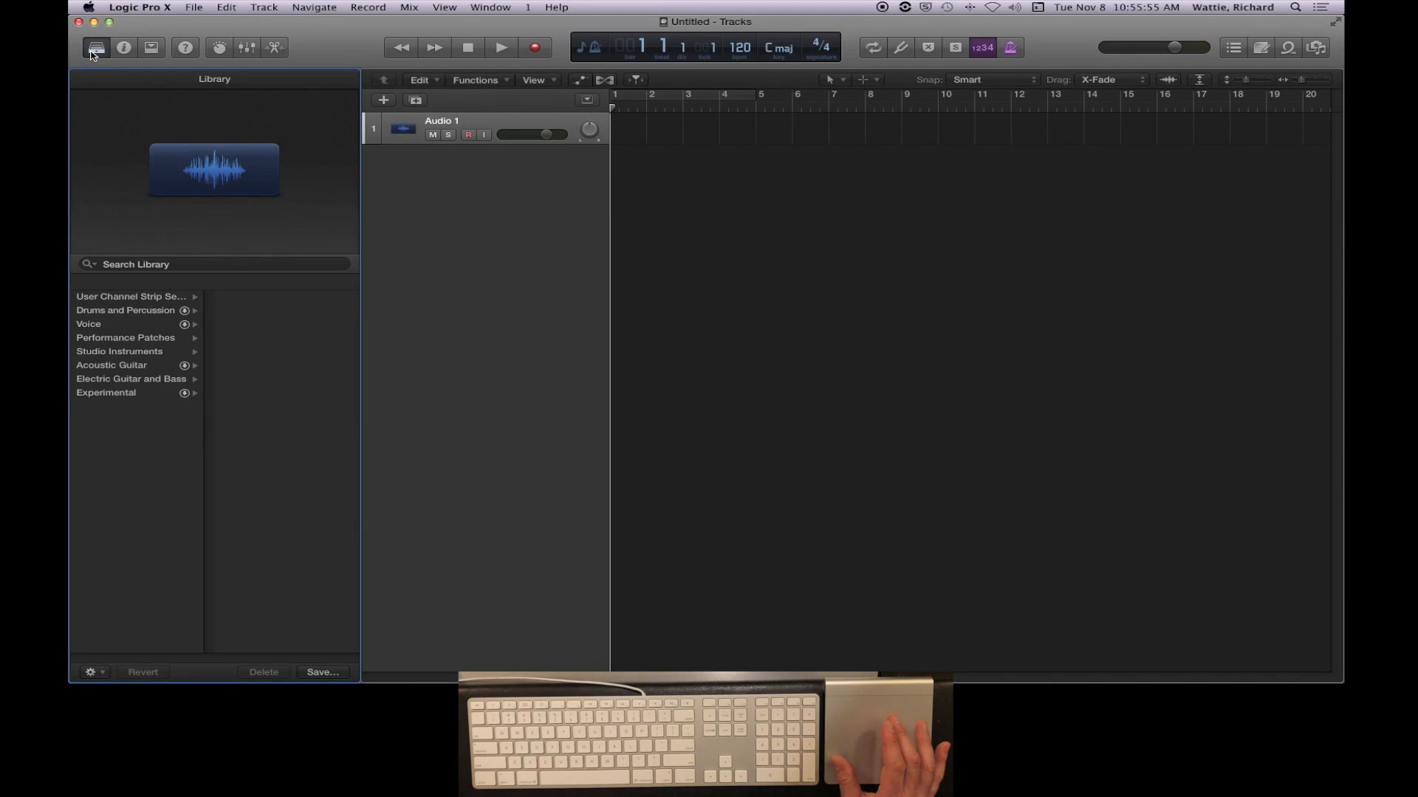
click(93, 50)
click(93, 50)
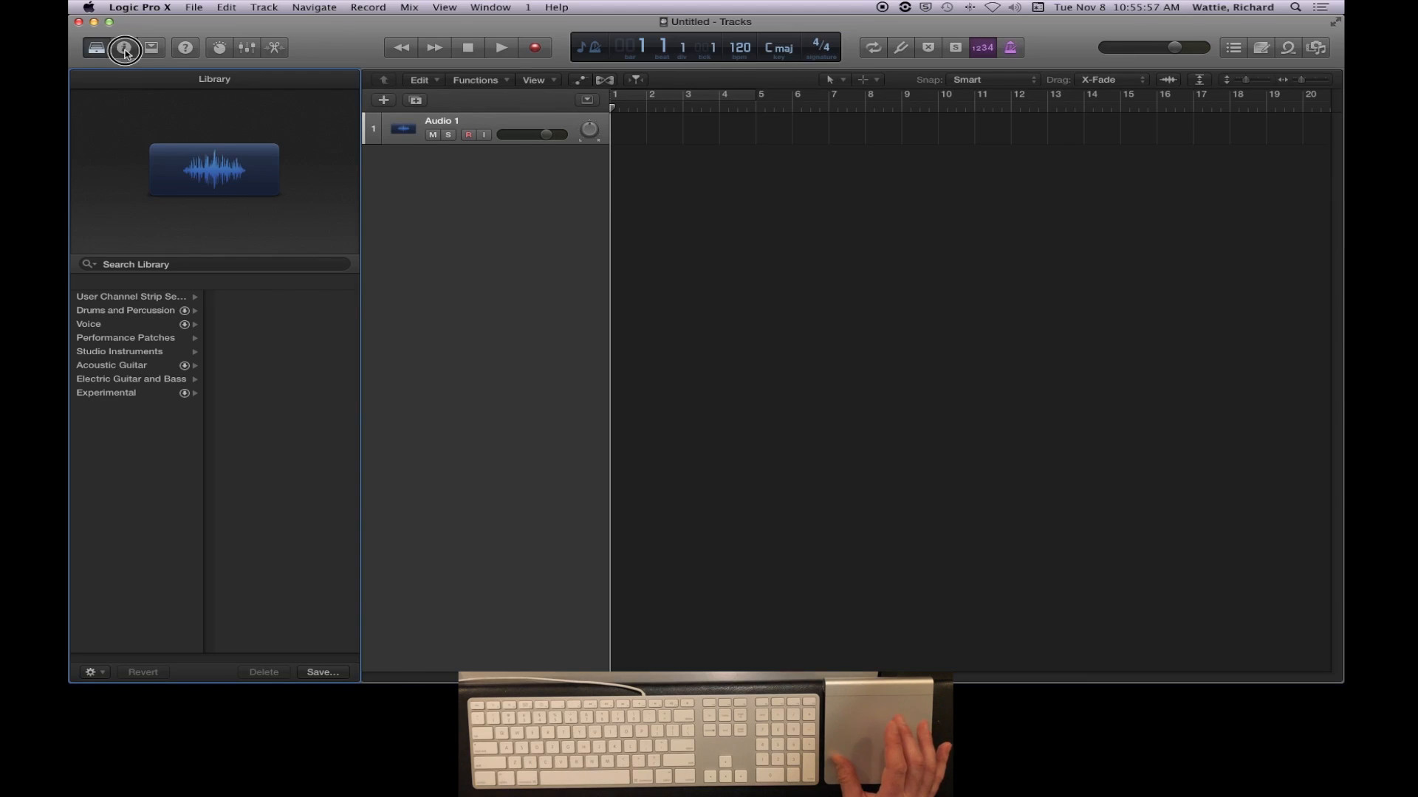
click(124, 49)
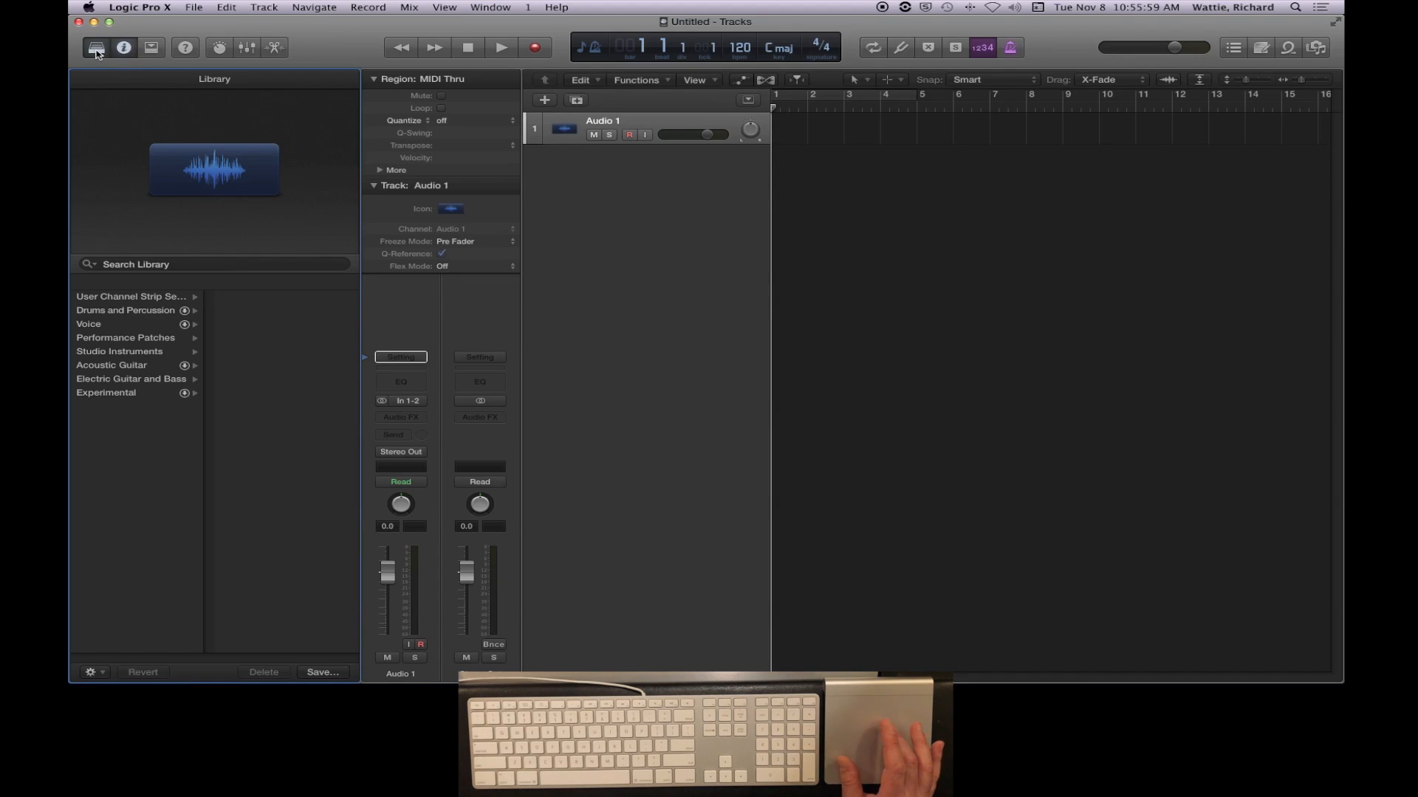
click(96, 52)
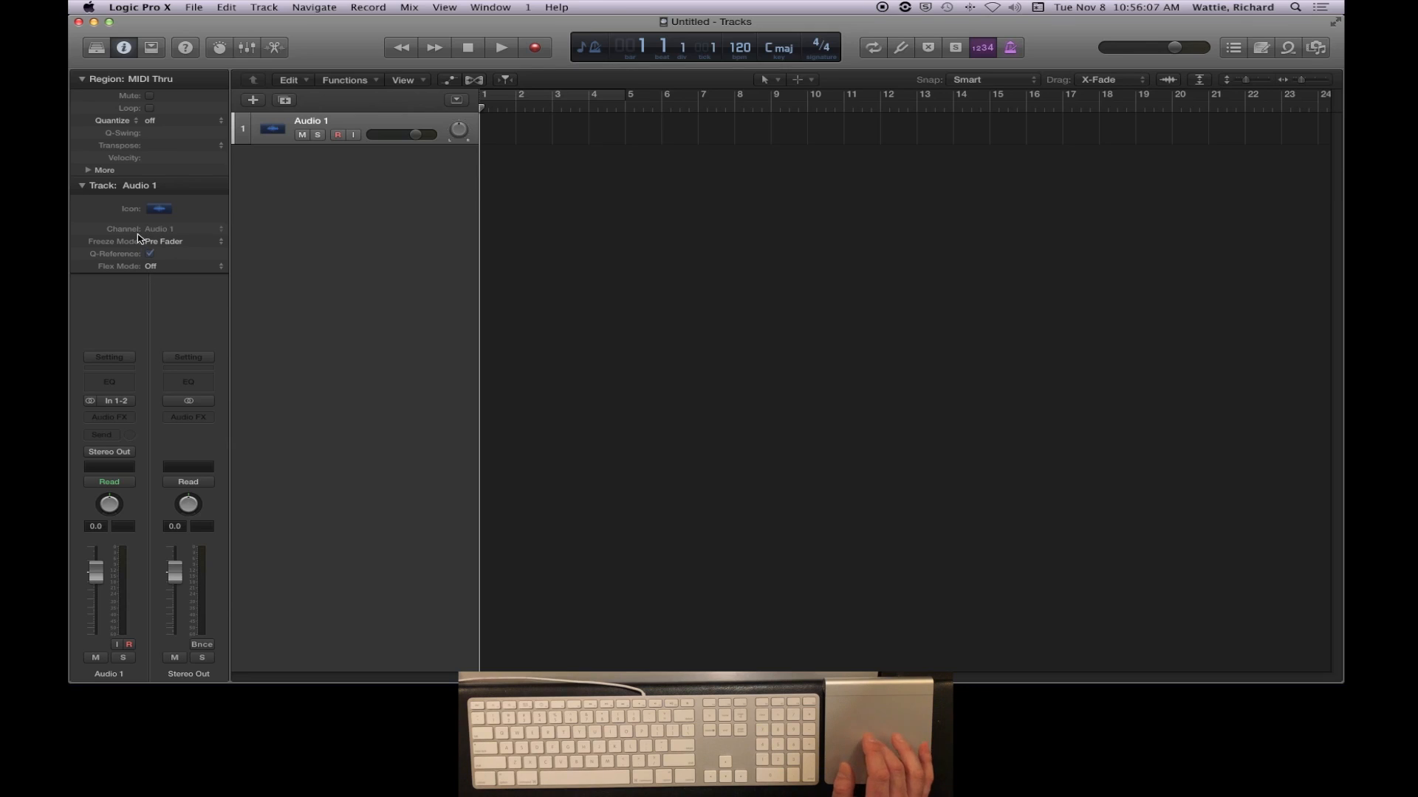
- Examine the input choices of the Audio 1 channel strip, keeping Input 1-2
click(122, 403)
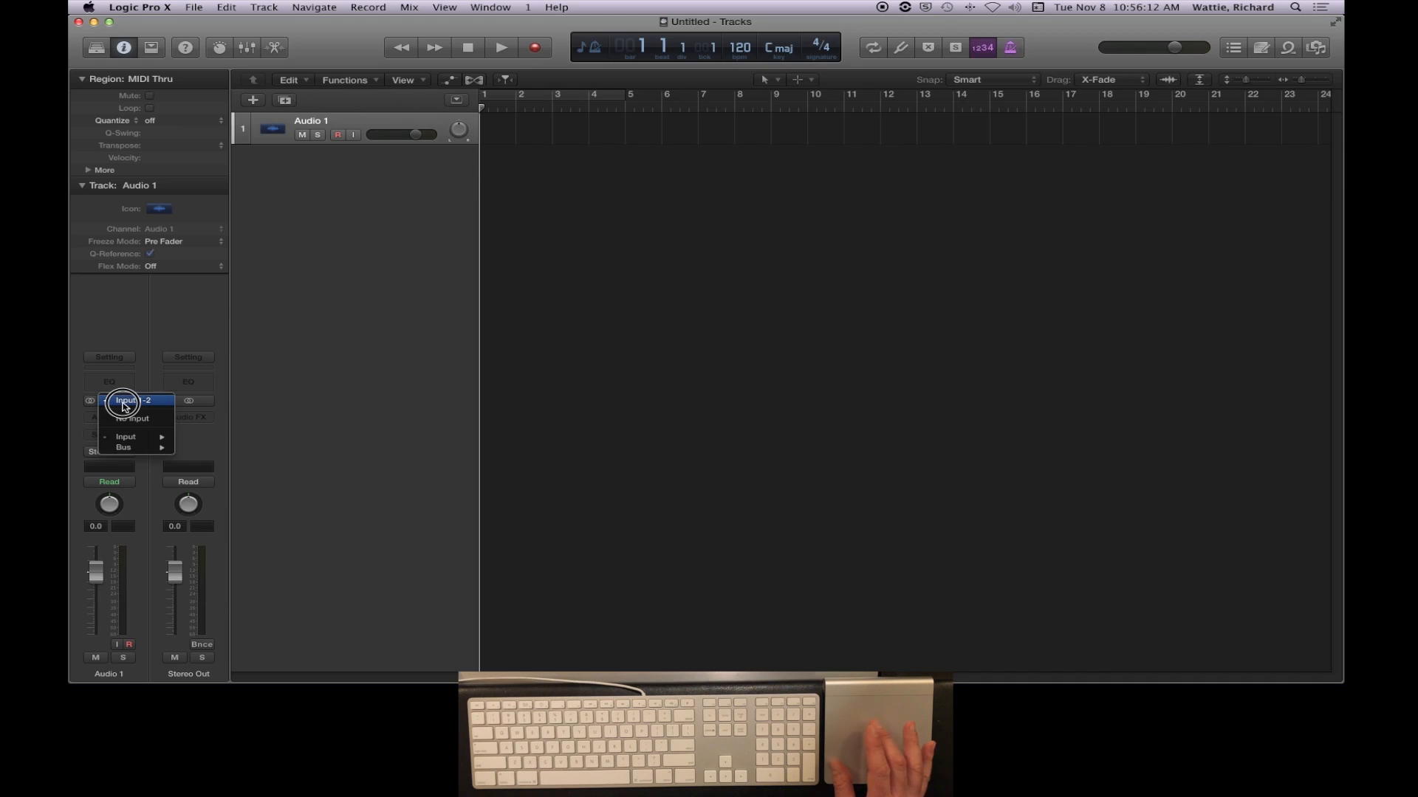
click(122, 438)
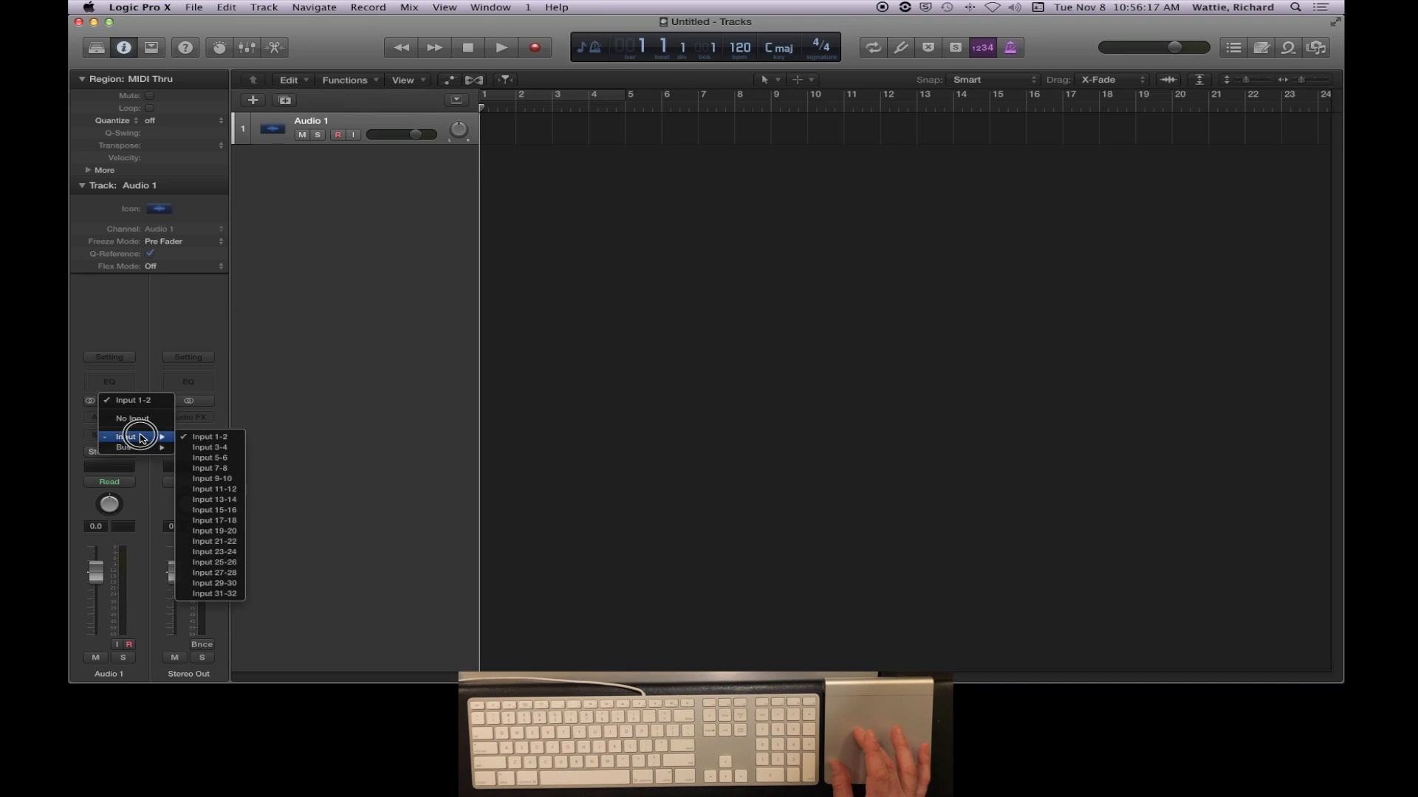
mouse_move(143, 451)
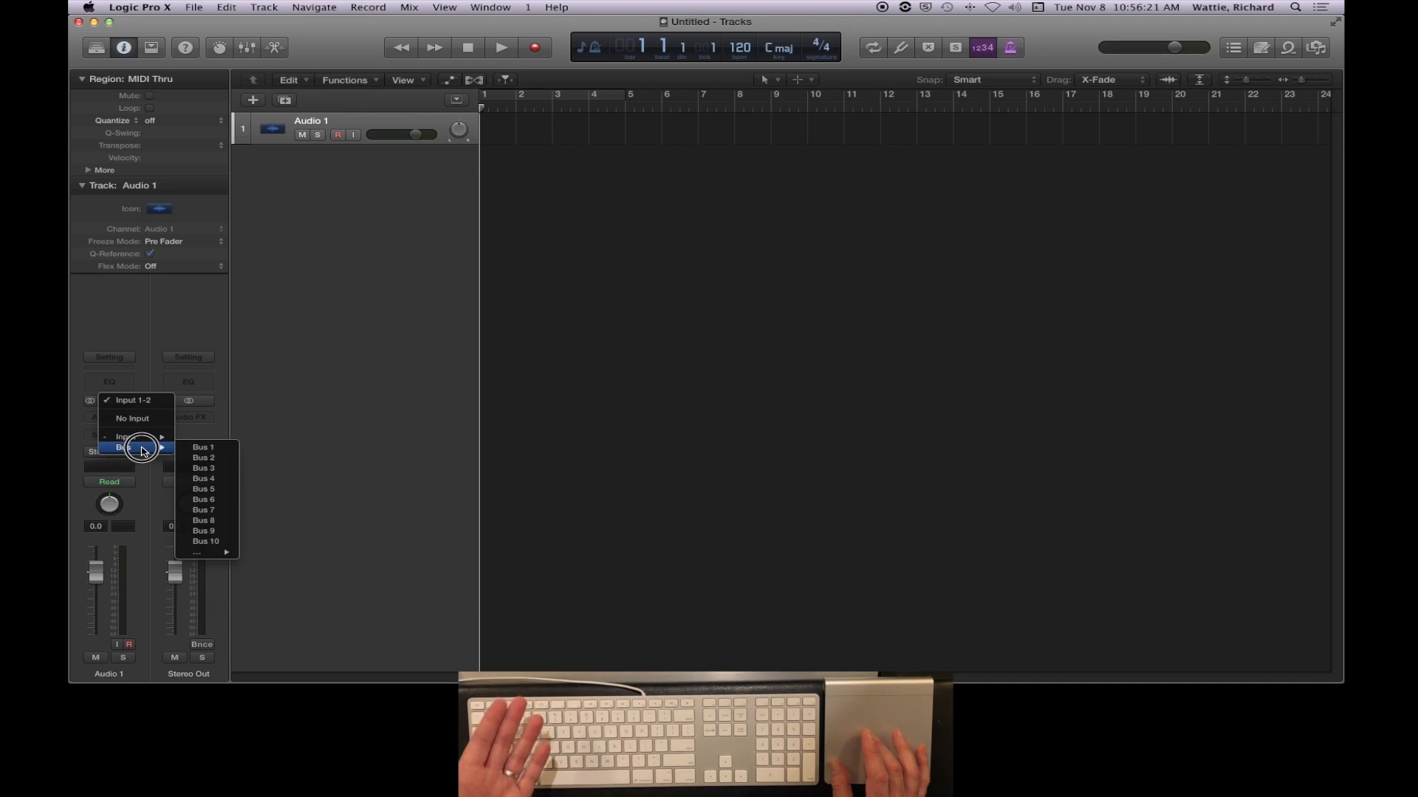
click(77, 433)
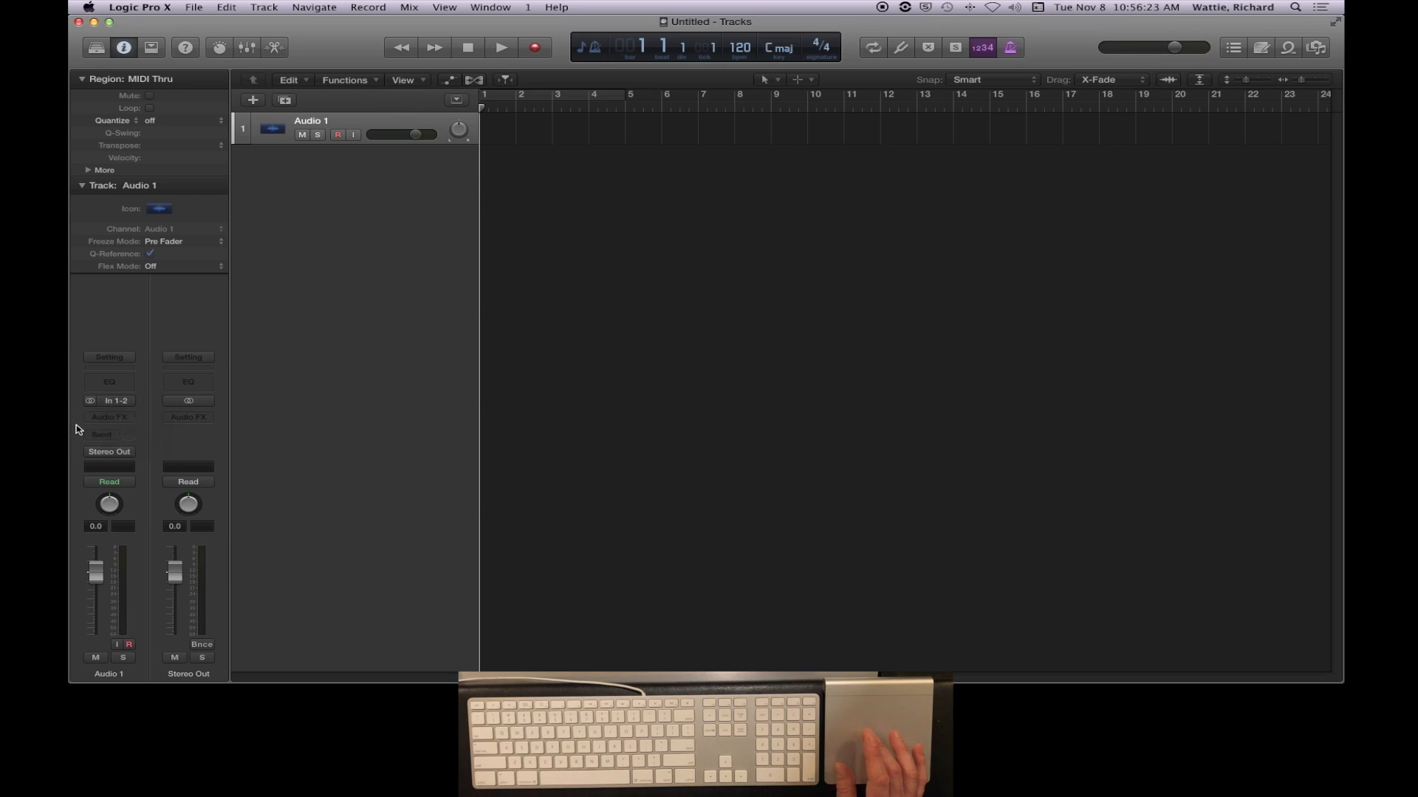
- Examine the Audio FX plug-in categories and the output choices of the Audio 1 channel strip without selecting any
click(114, 418)
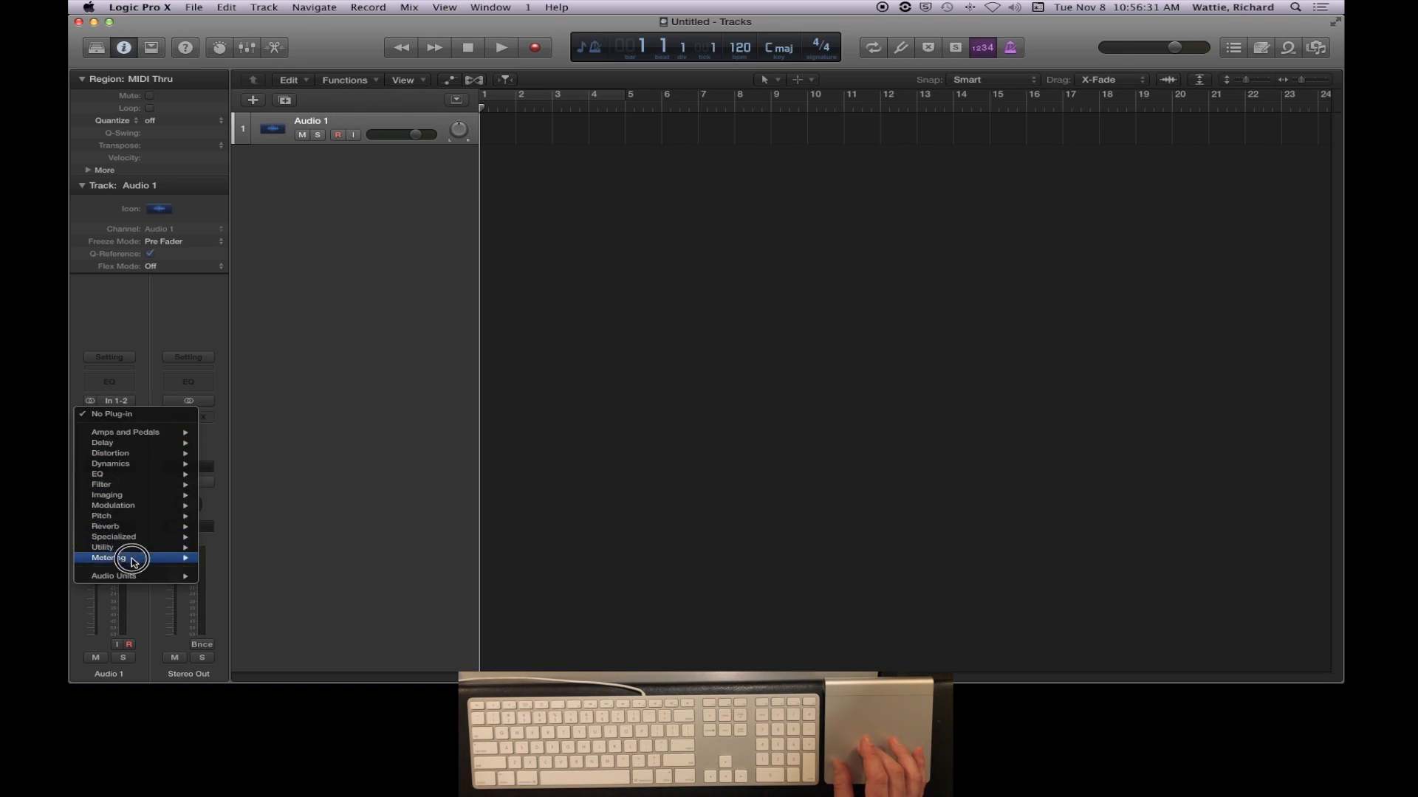
click(149, 332)
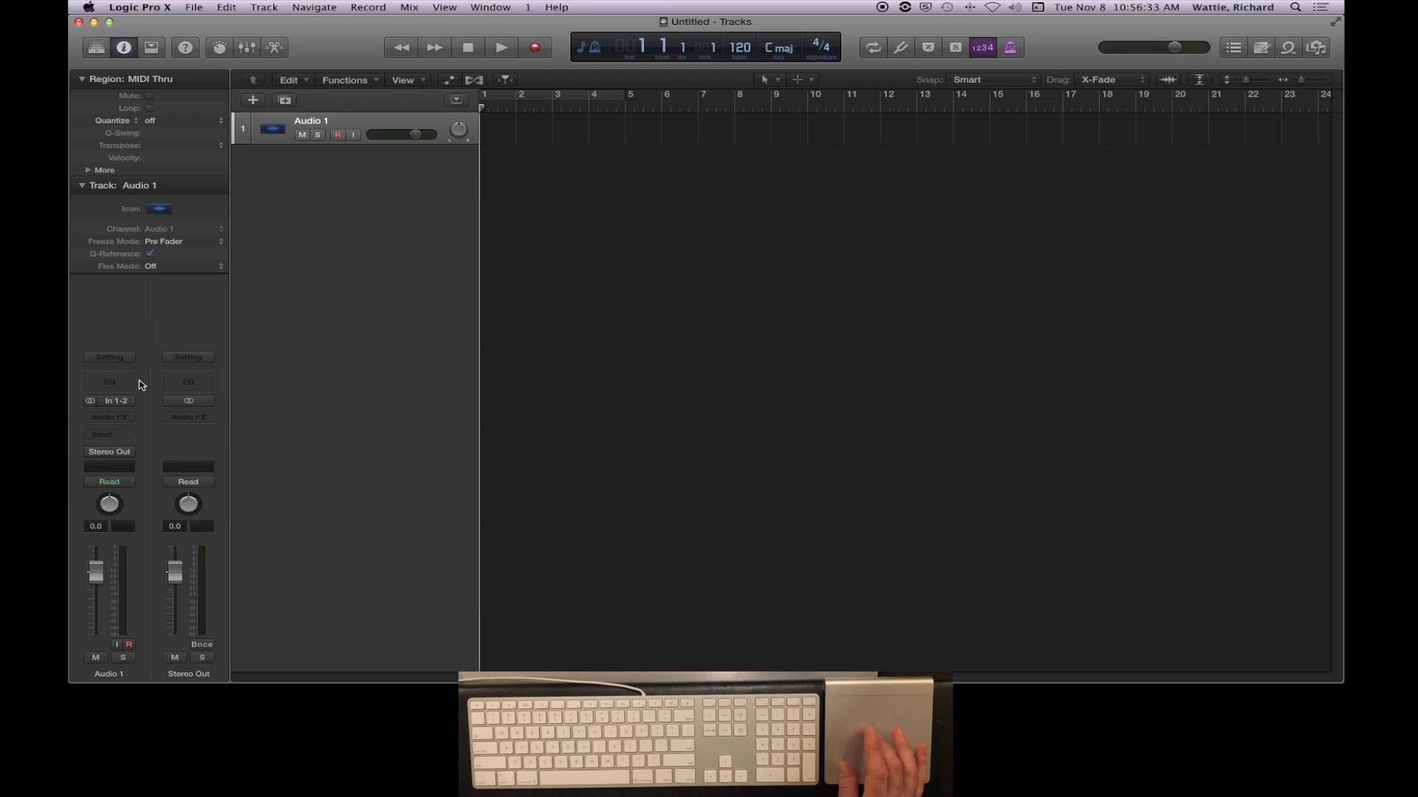
click(112, 455)
click(118, 488)
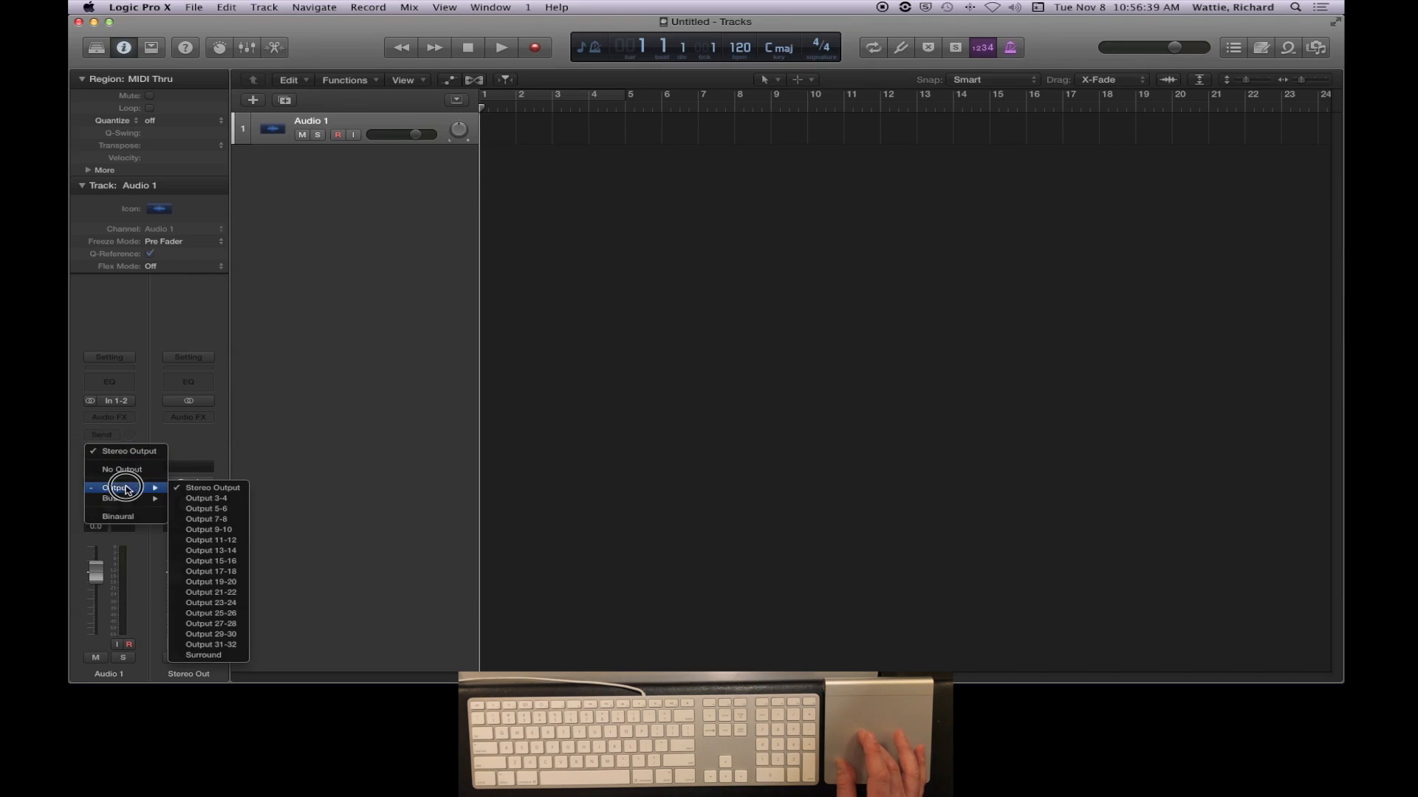
click(165, 329)
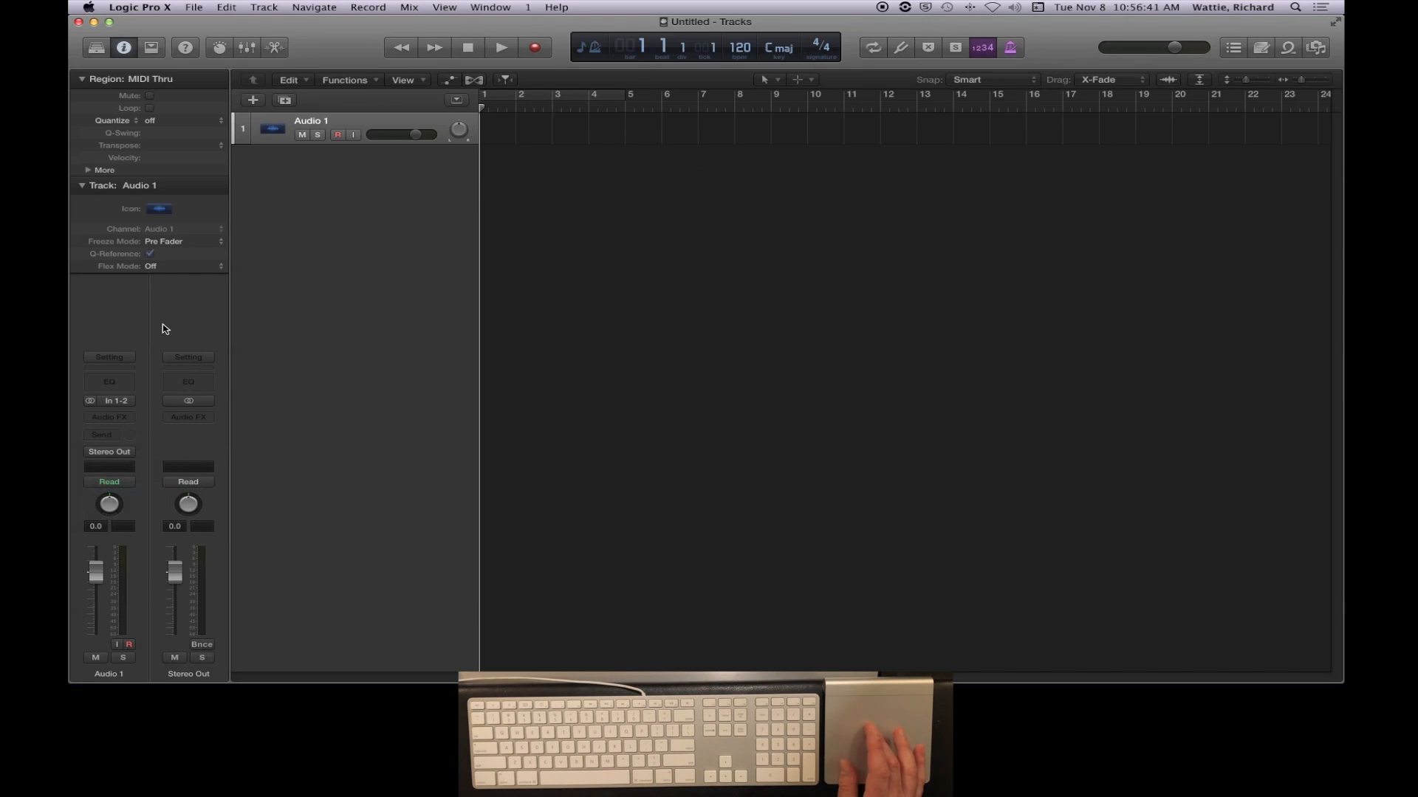
- Switch the Audio 1 channel strip's input format to Mono and return it to Stereo
click(90, 401)
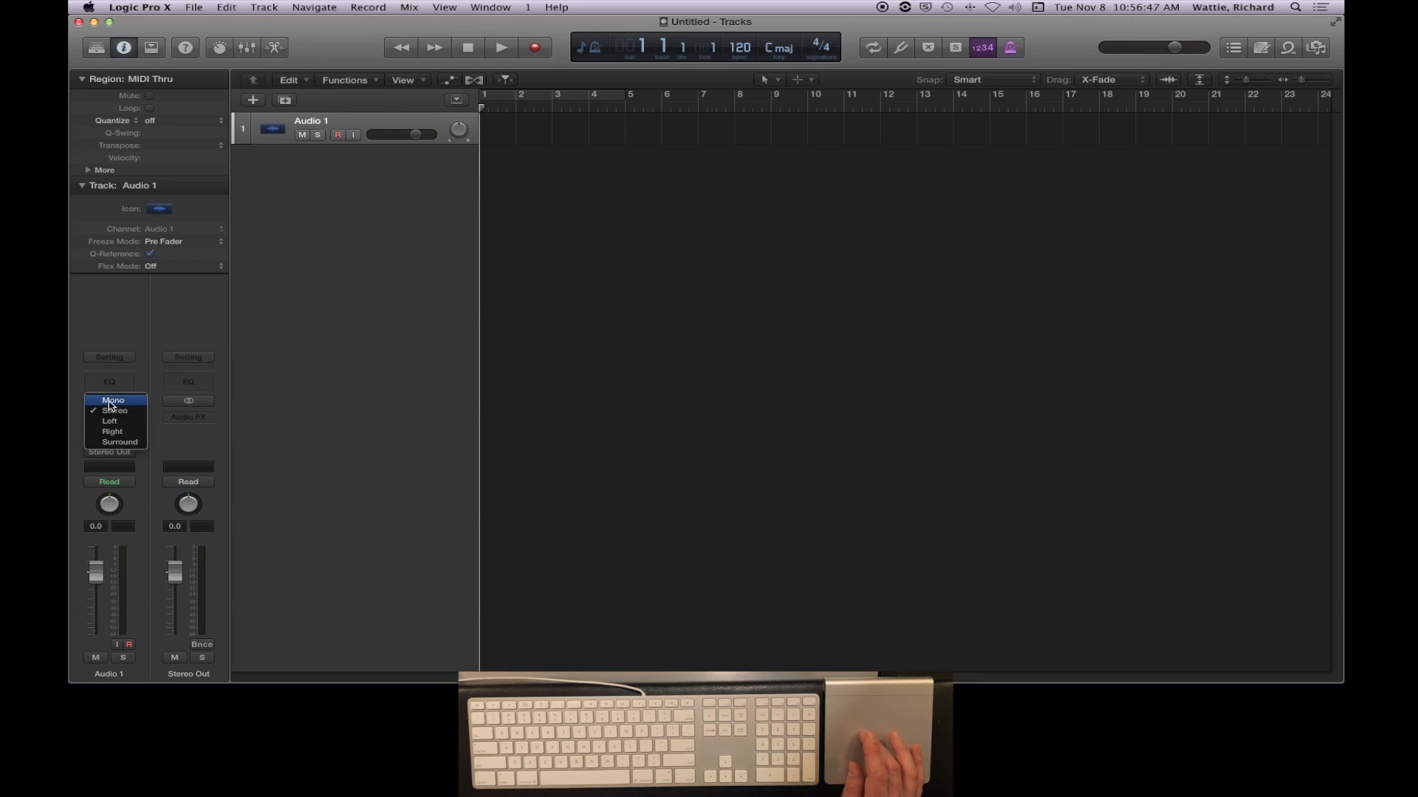
click(125, 401)
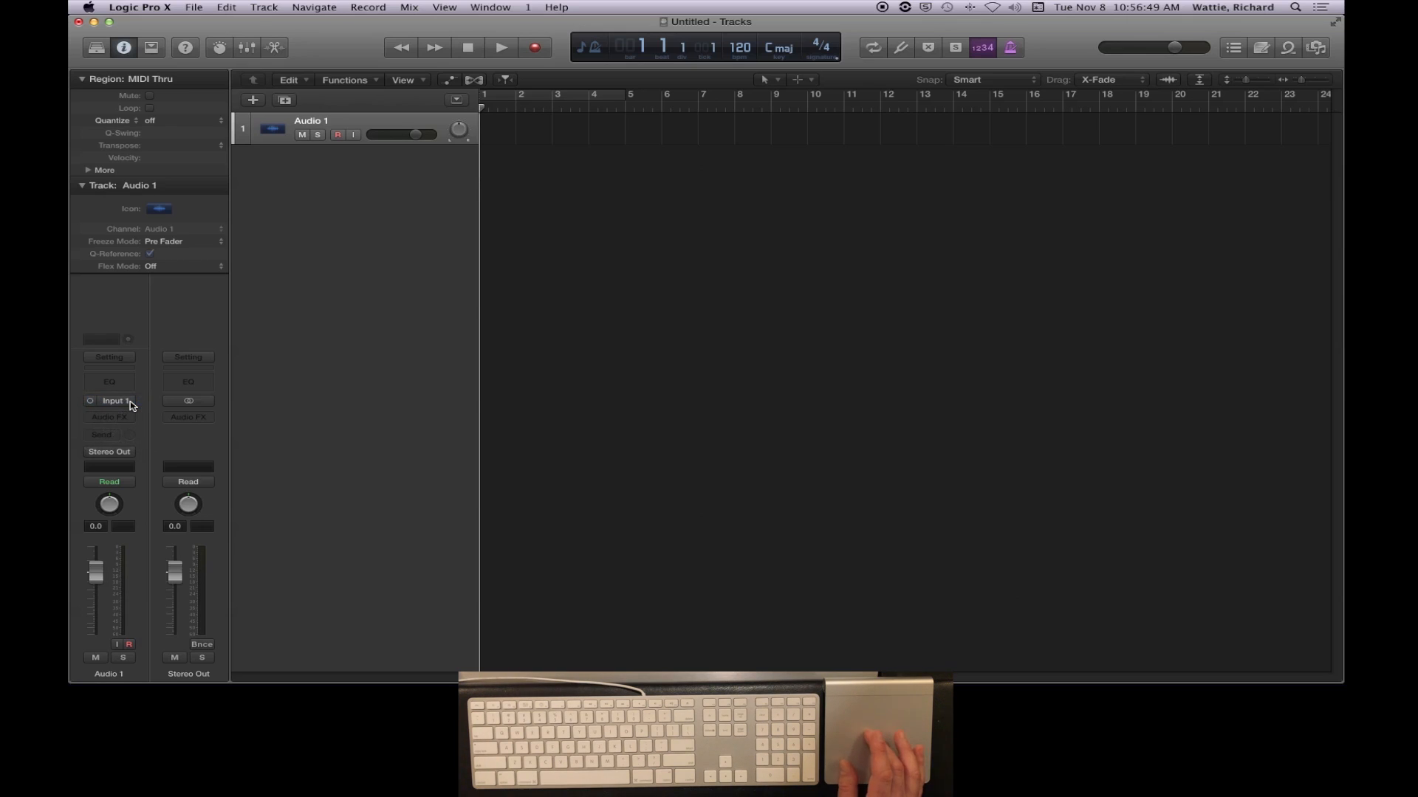
click(91, 400)
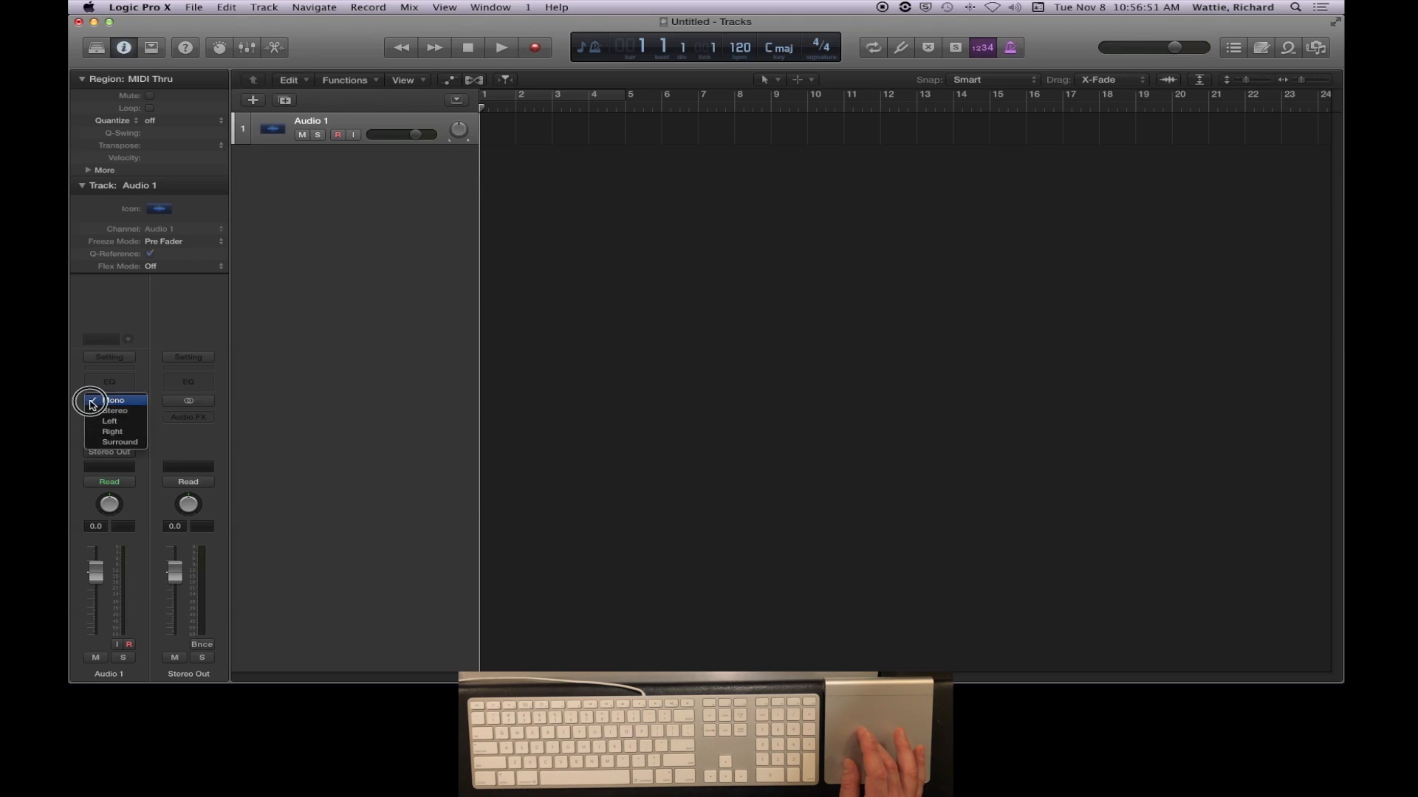
click(94, 415)
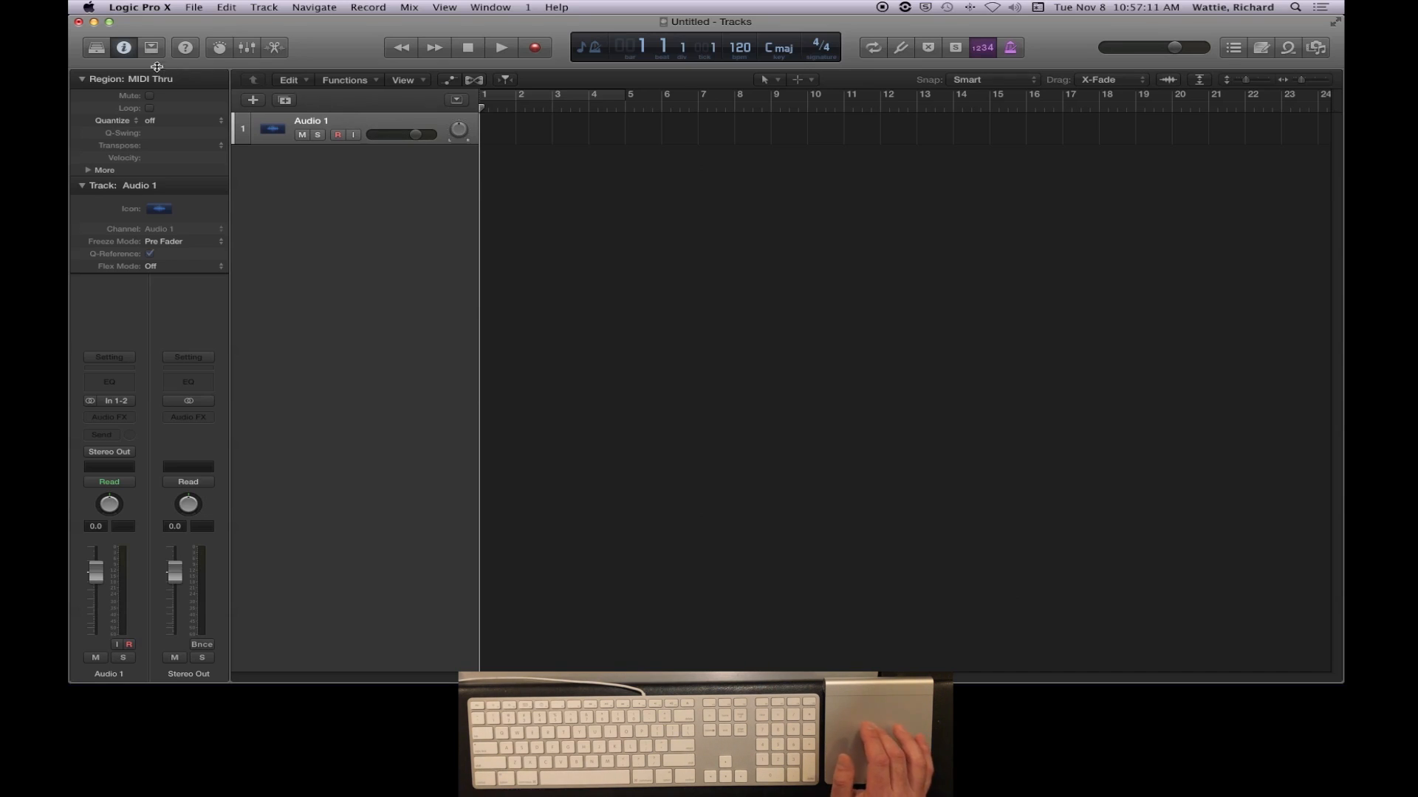
- Hide the Inspector with the Library kept closed, and show the toolbar above the tracks area
click(96, 49)
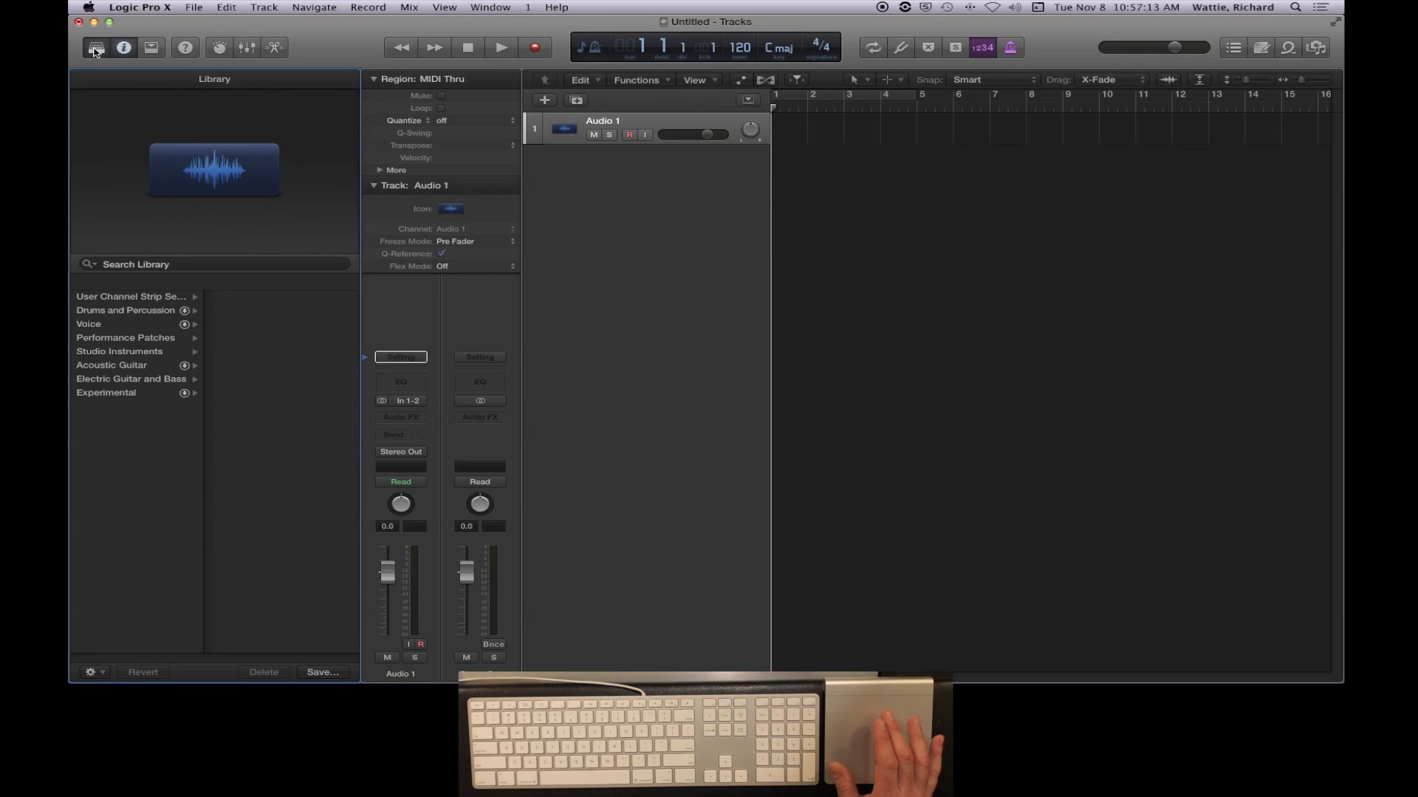
click(97, 49)
click(125, 48)
click(125, 48)
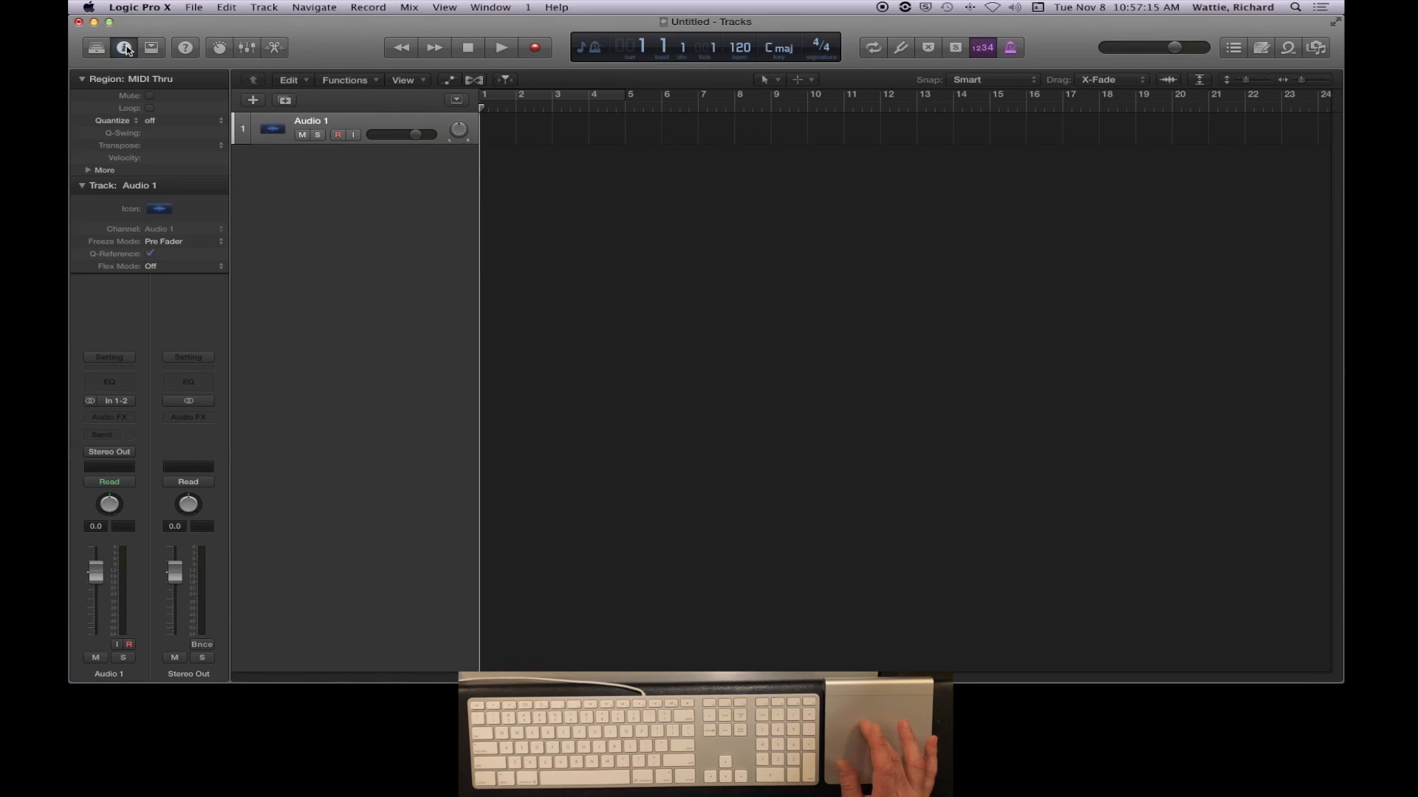
click(127, 49)
click(155, 48)
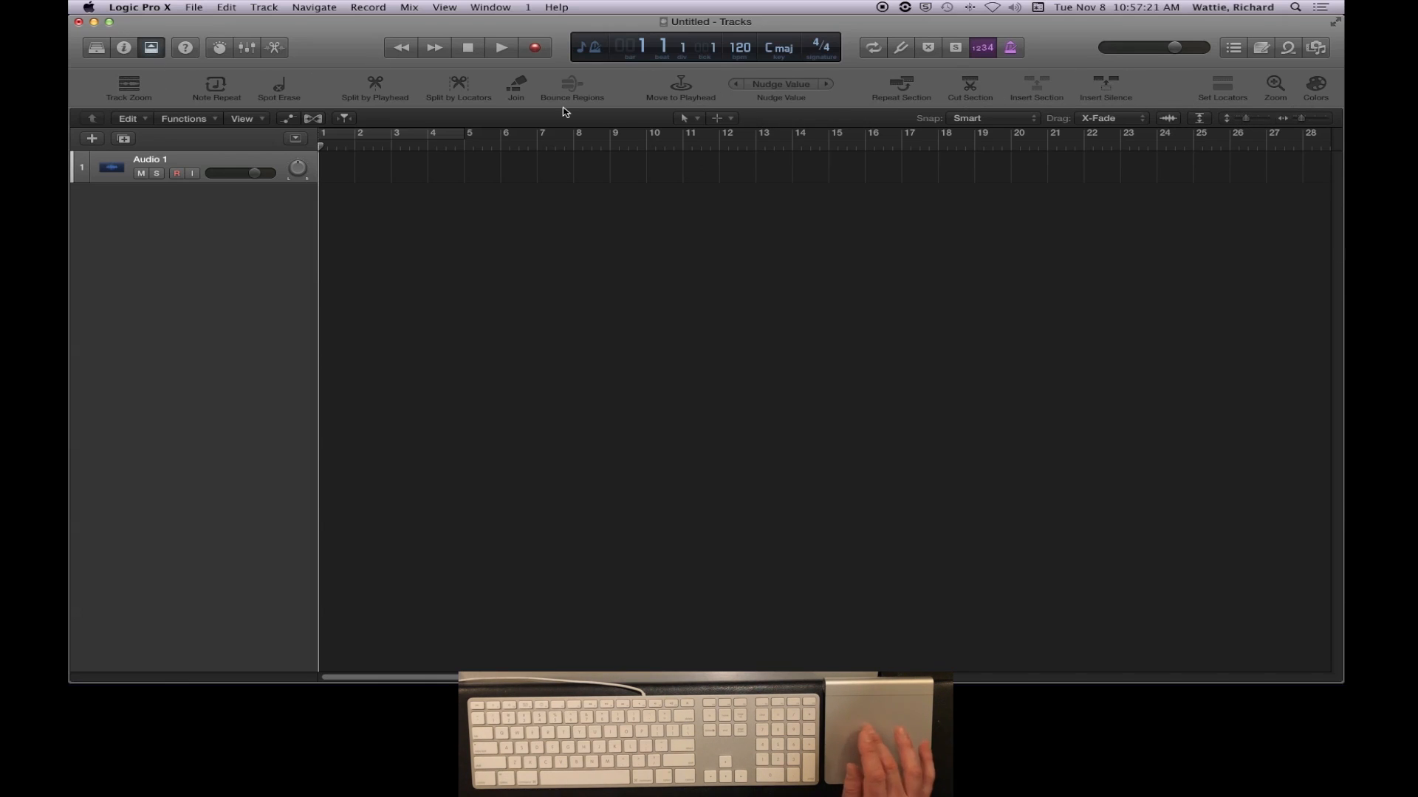
- Customize the toolbar to include Bounce and Import Audio and leave out Note Repeat, Spot Erase, Join and Bounce Regions
right_click(324, 92)
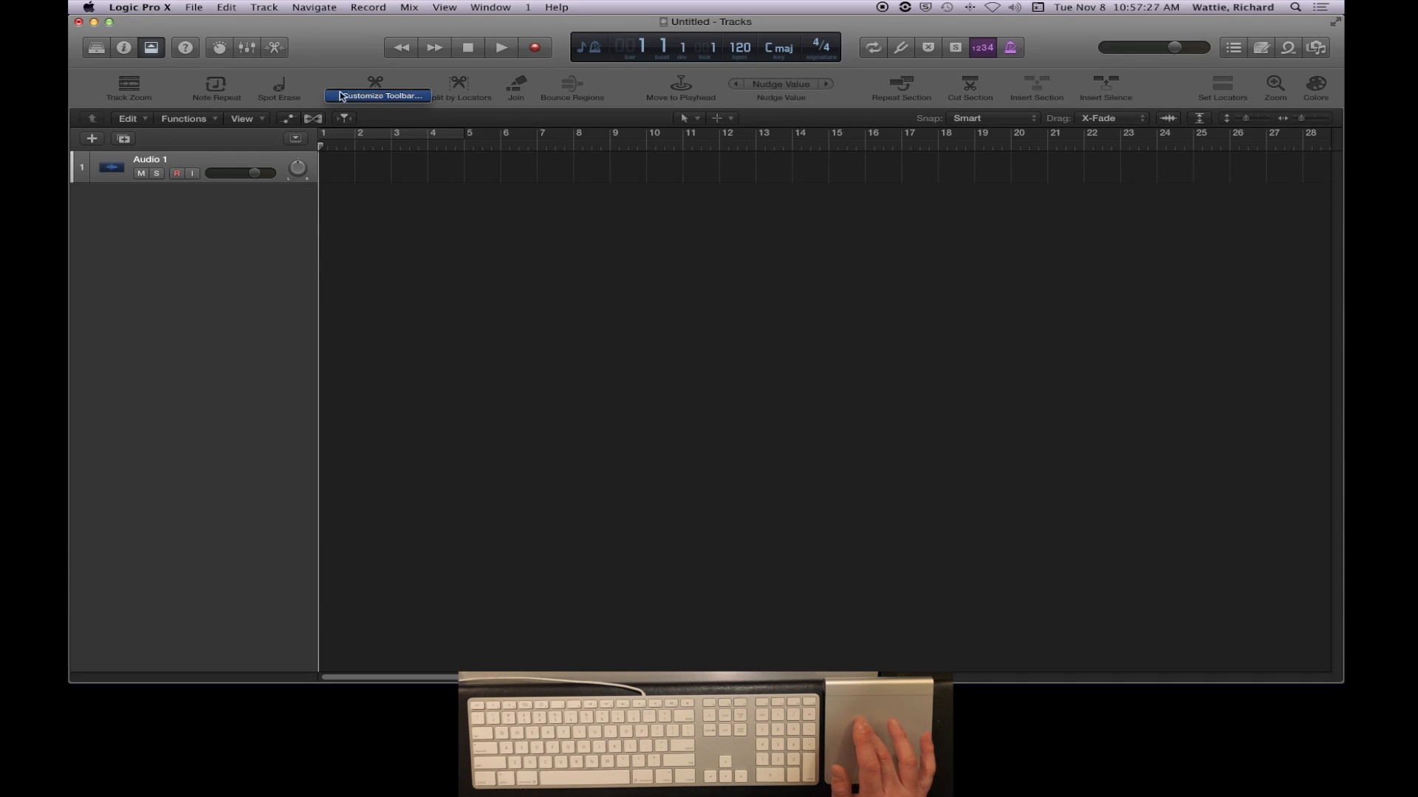
click(353, 98)
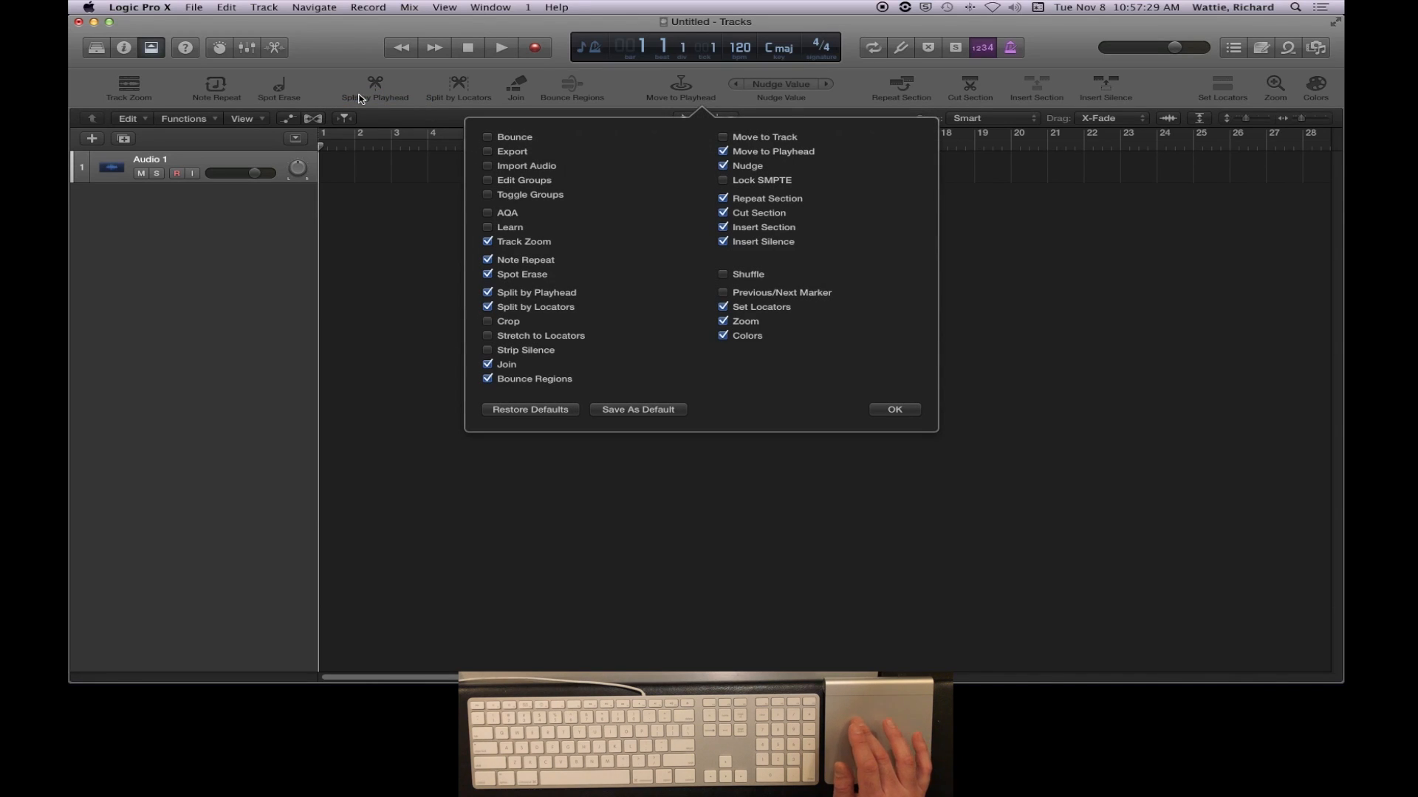
click(488, 138)
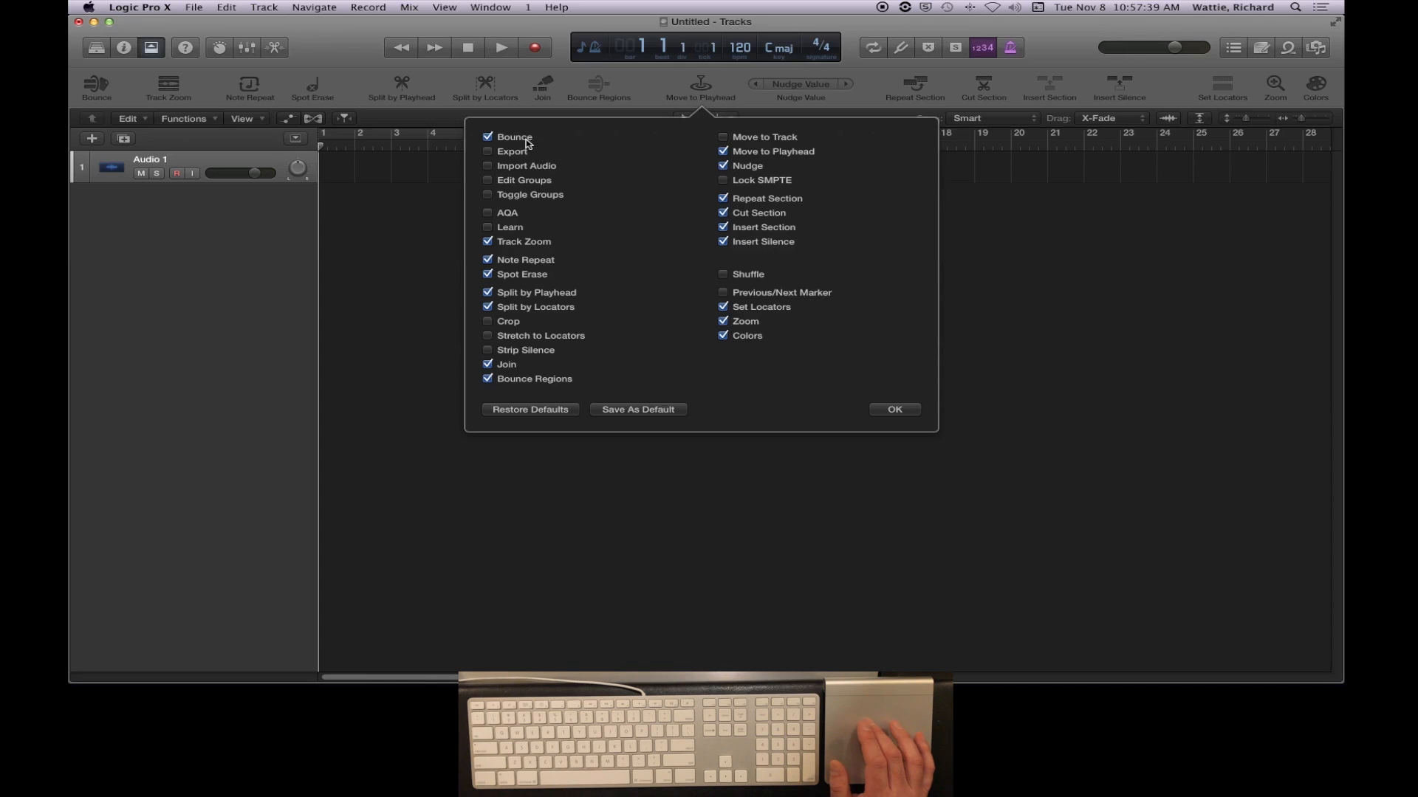
click(488, 167)
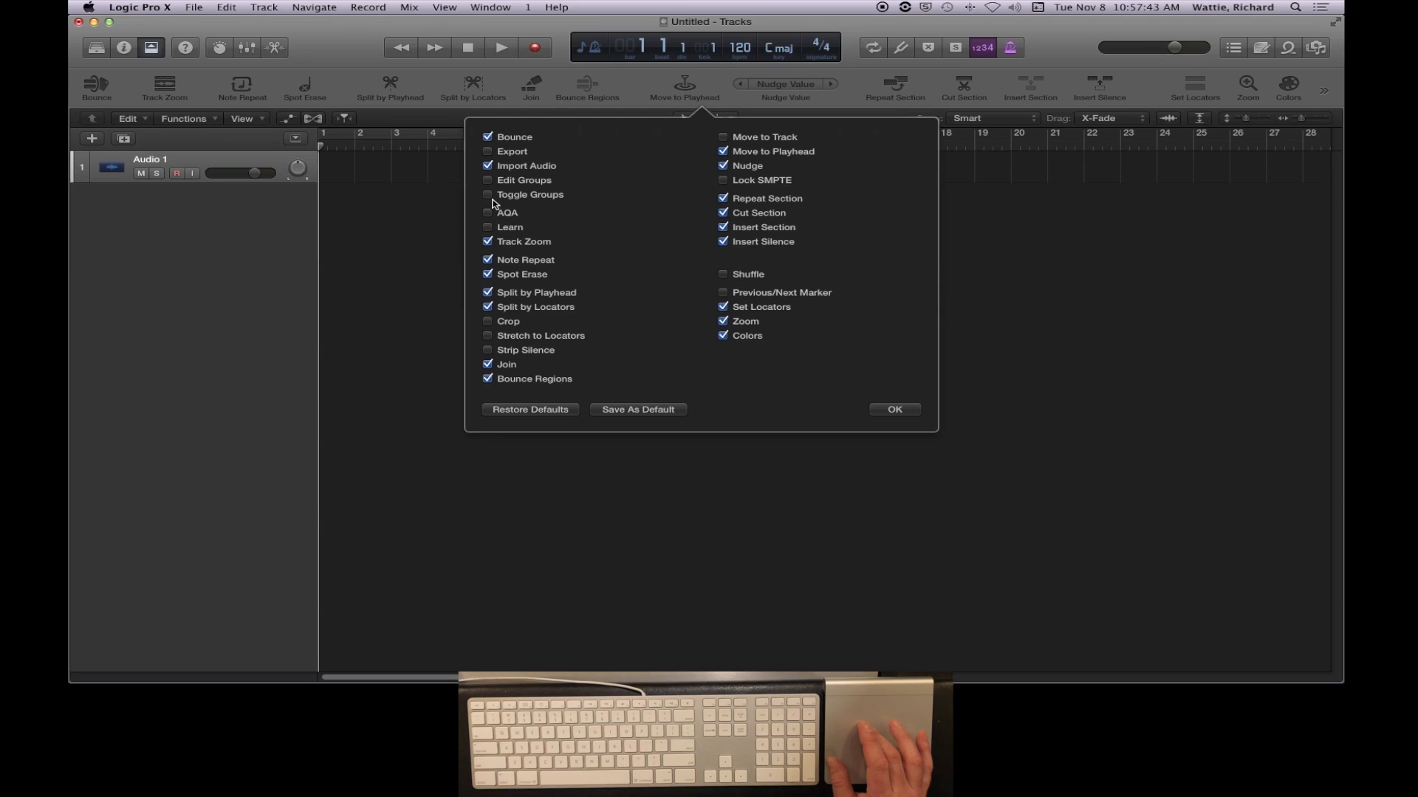
click(487, 260)
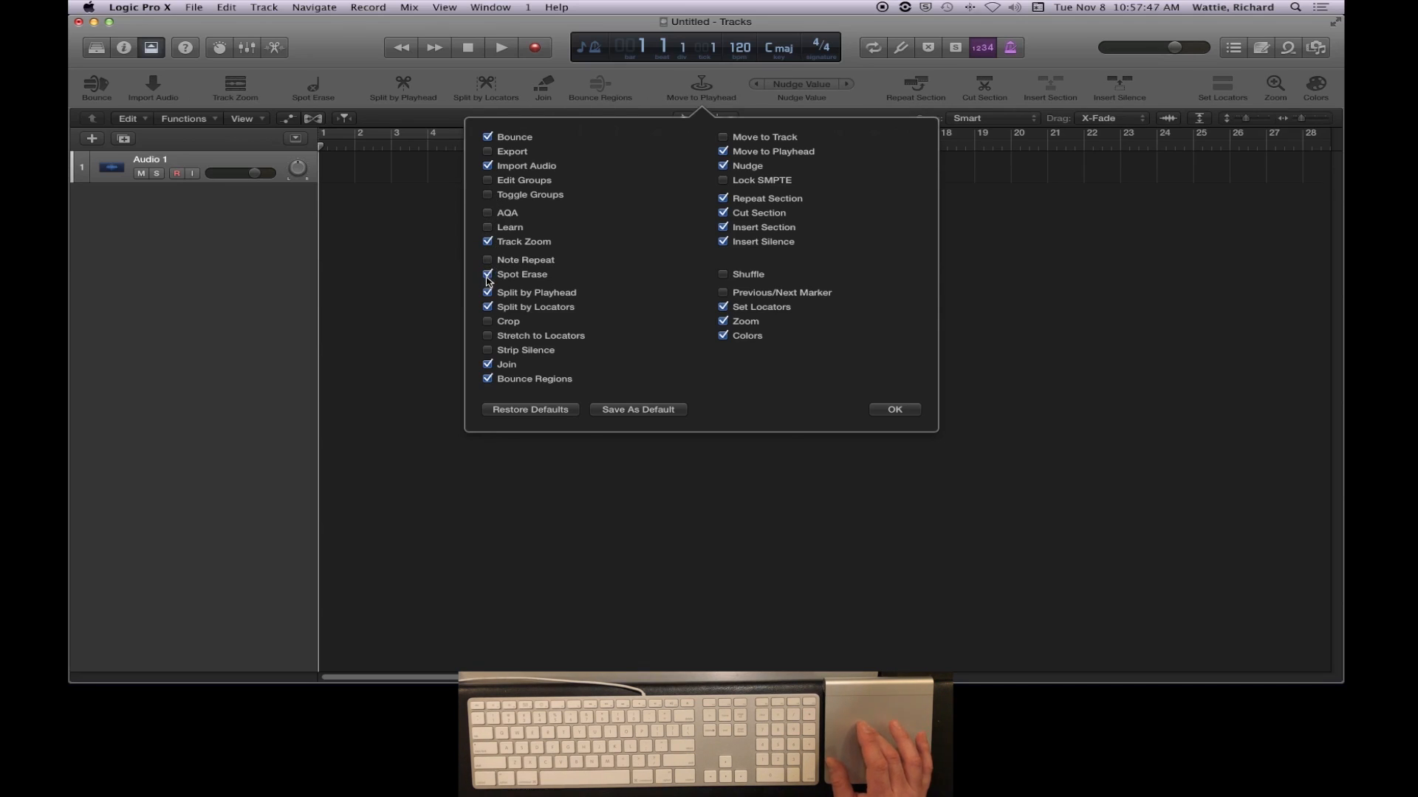
click(487, 274)
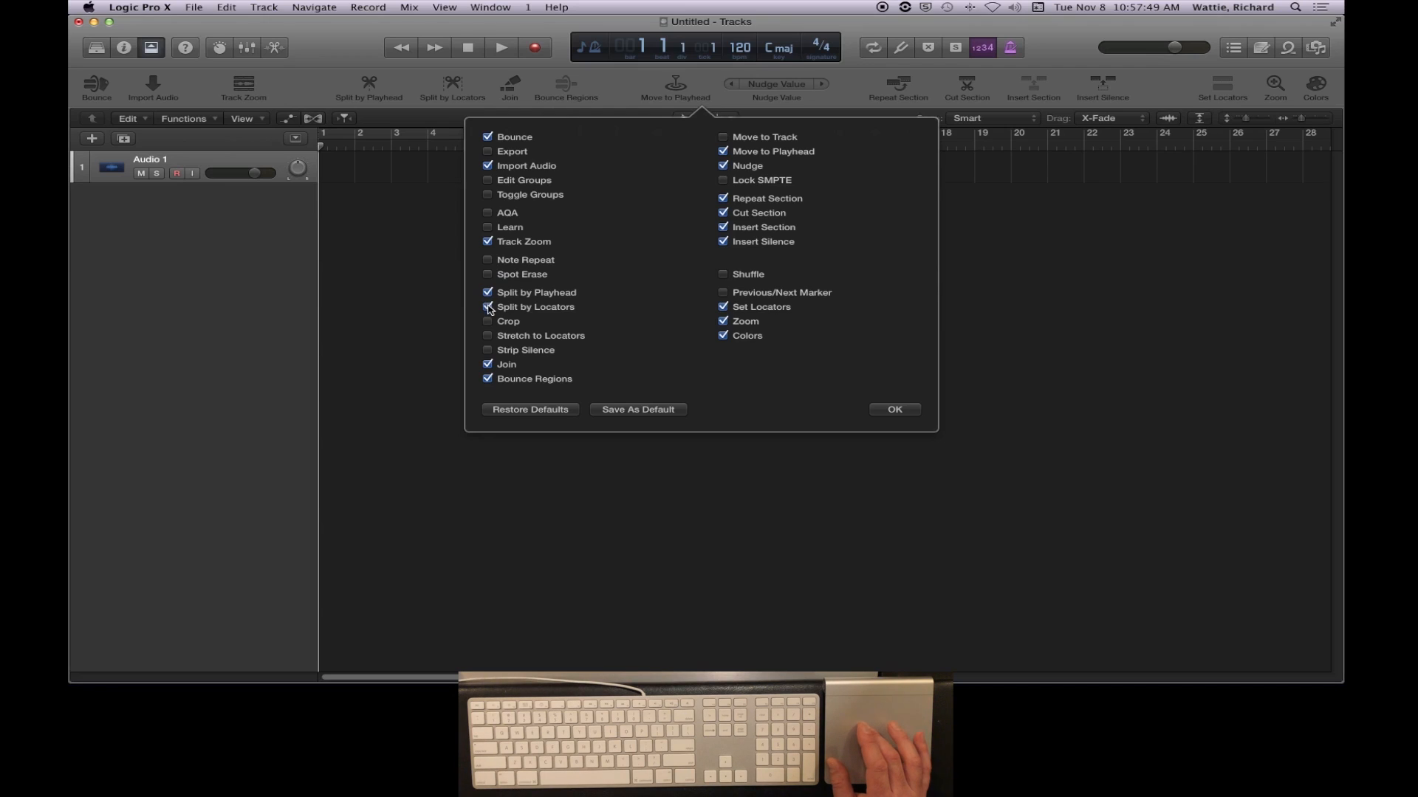
click(487, 364)
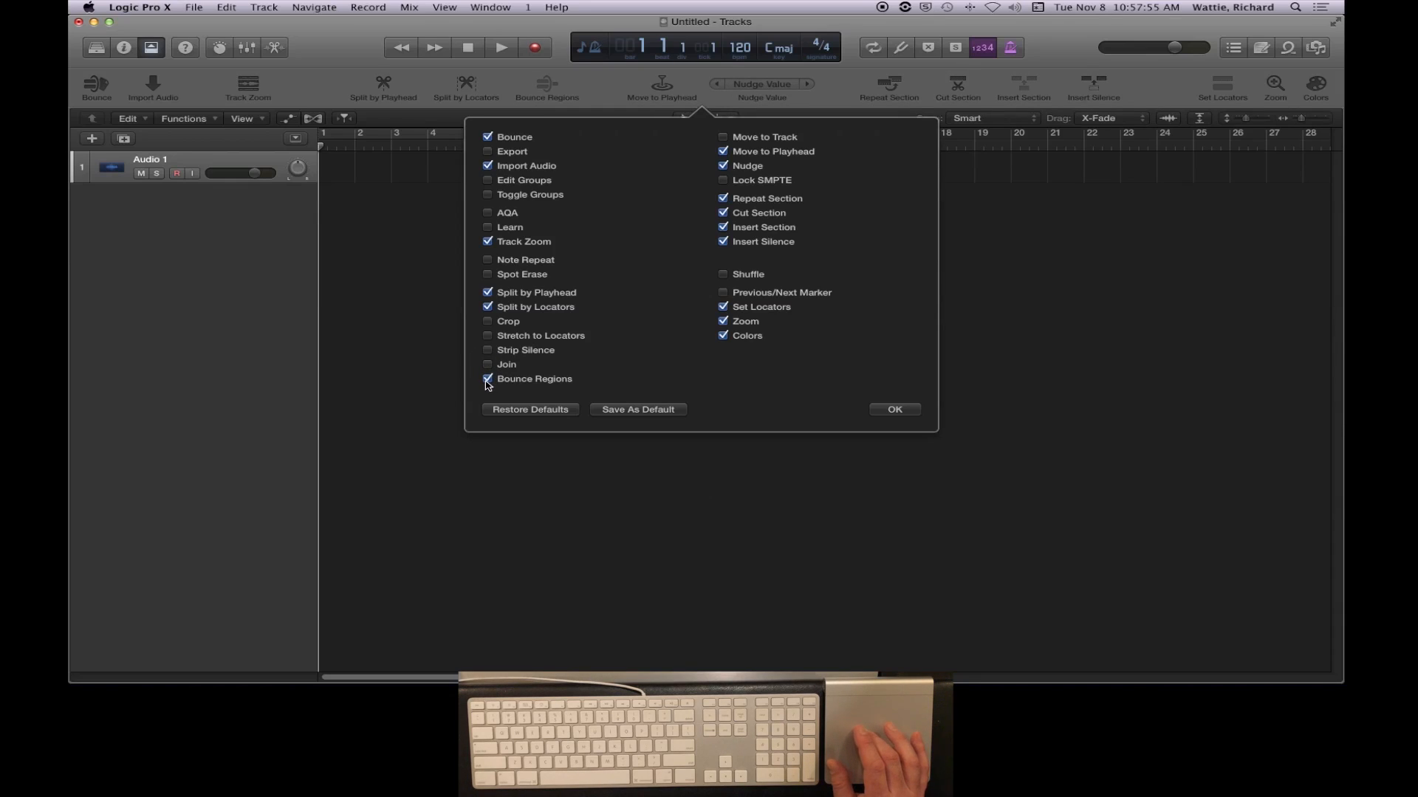
click(487, 380)
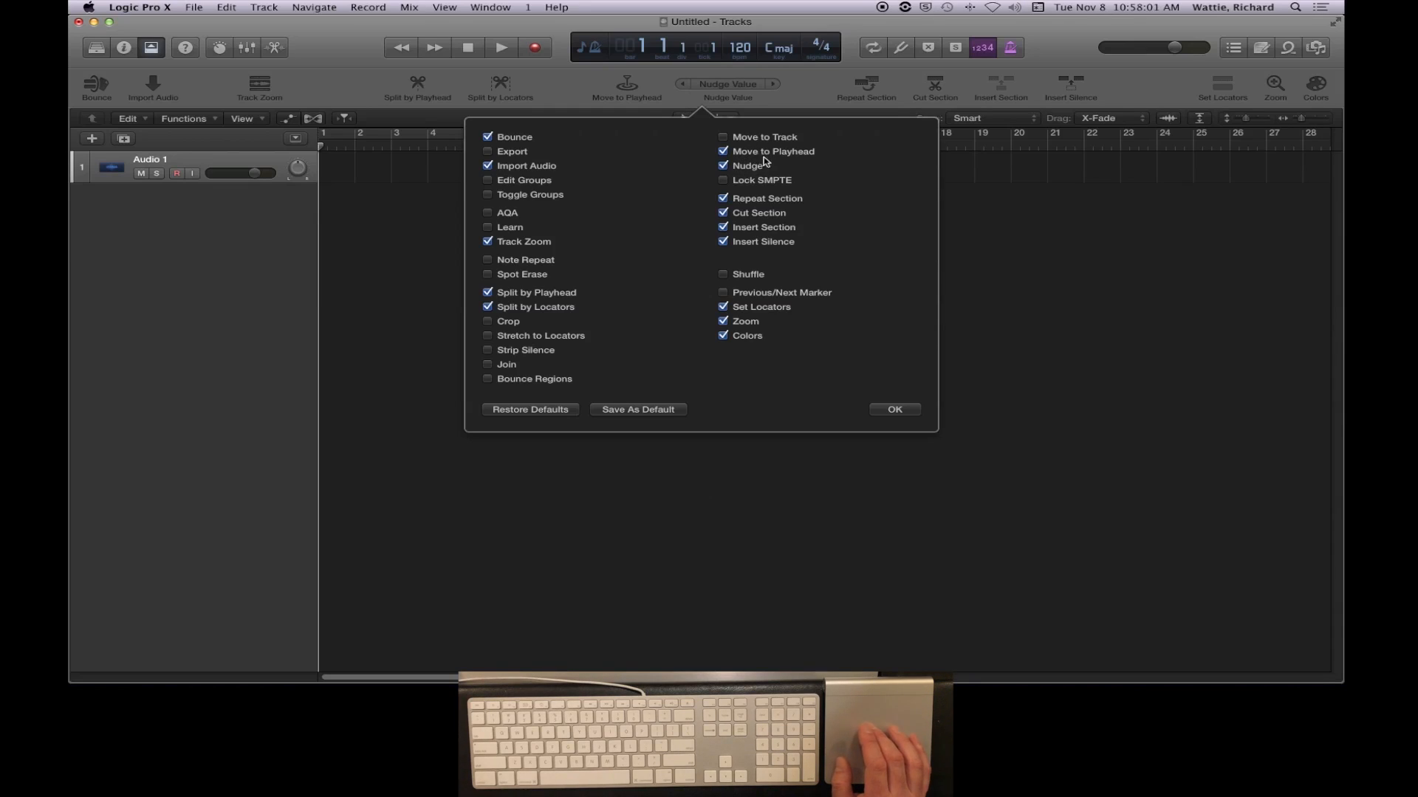
- Remove Nudge, Repeat Section, Cut Section, Insert Section and Insert Silence from the toolbar and accept the customization
click(735, 168)
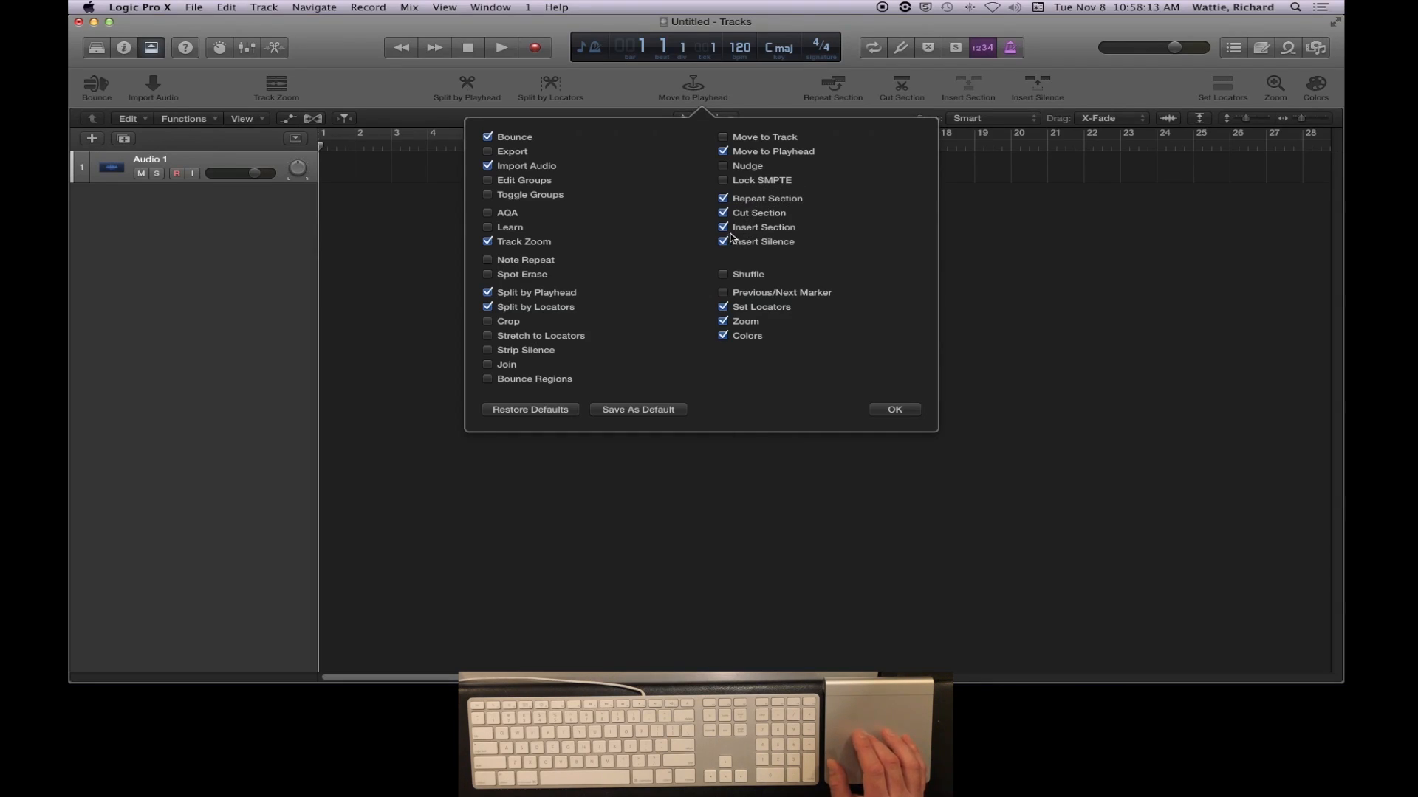
click(722, 199)
click(723, 213)
click(724, 228)
click(724, 242)
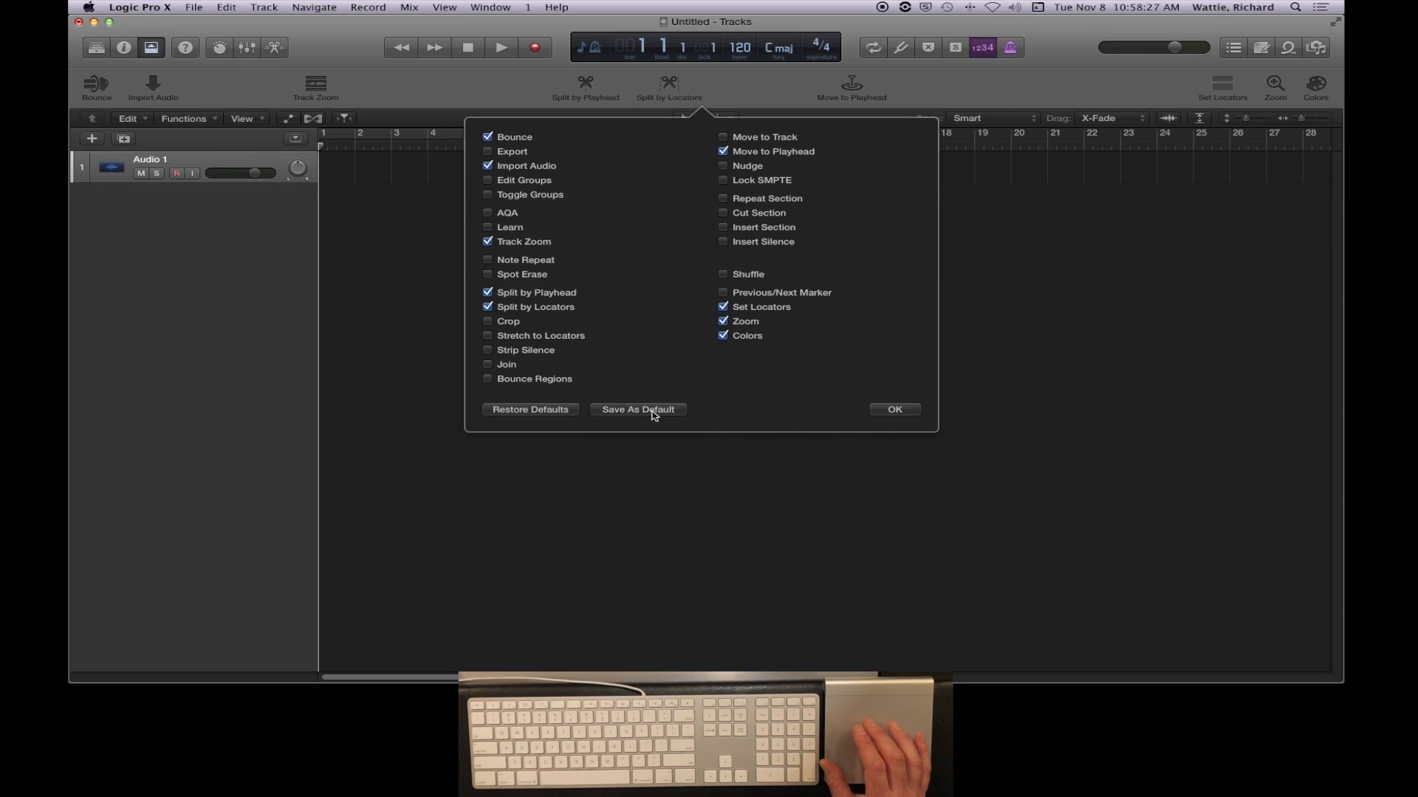
click(896, 411)
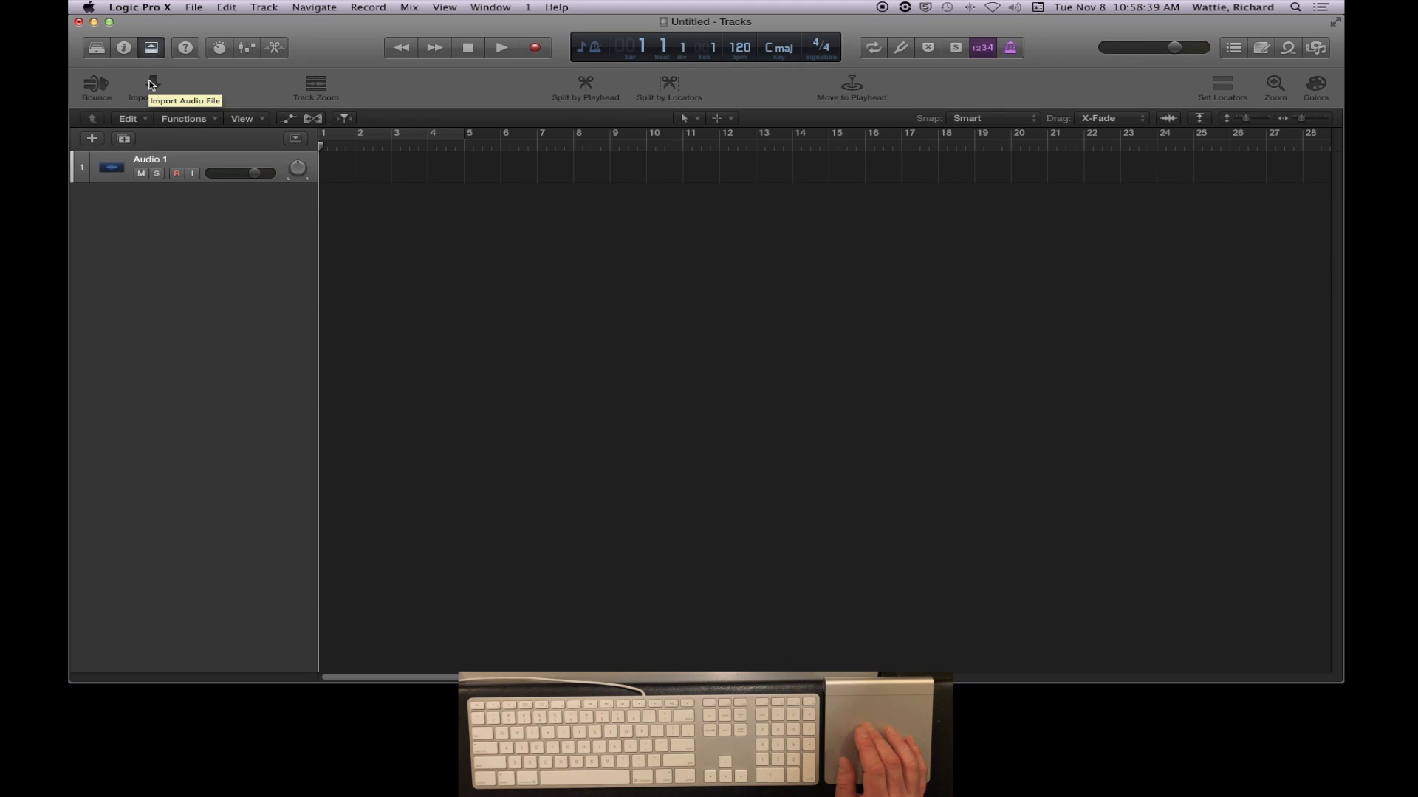
- Turn on Track Zoom for the Audio 1 track and hide the toolbar
click(317, 85)
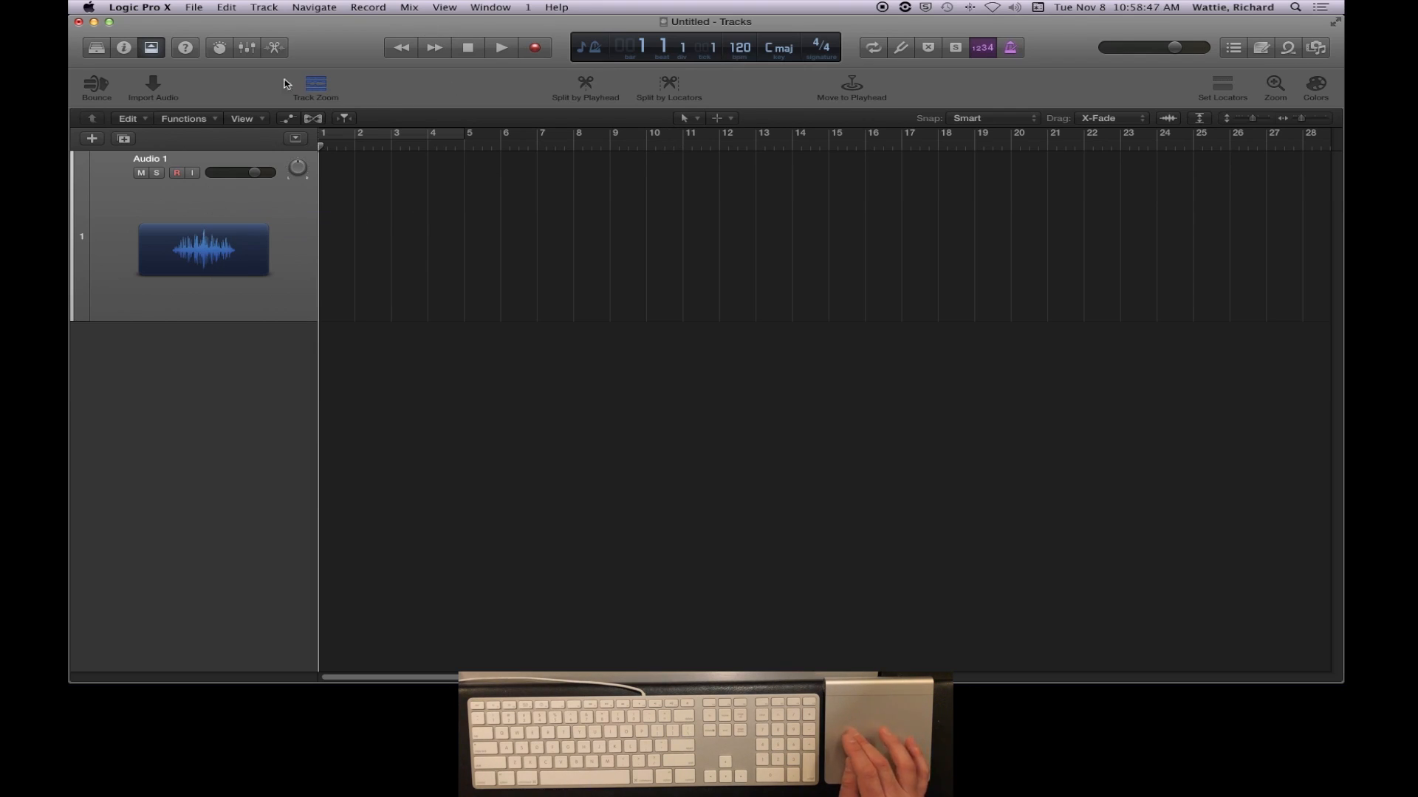
click(152, 49)
click(152, 49)
click(152, 48)
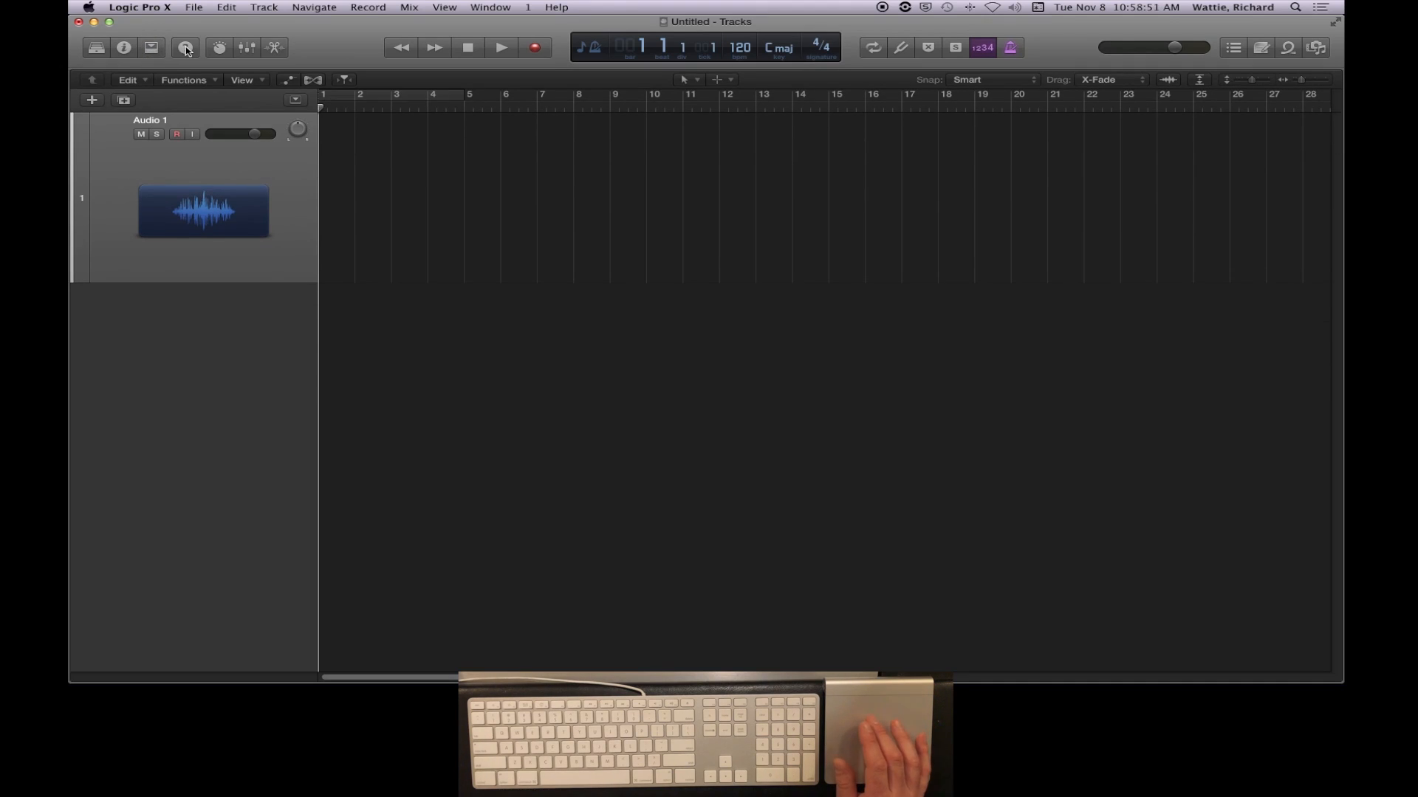
- View the Smart Controls and the Mixer with Quick Help turned on, and close Quick Help
click(186, 49)
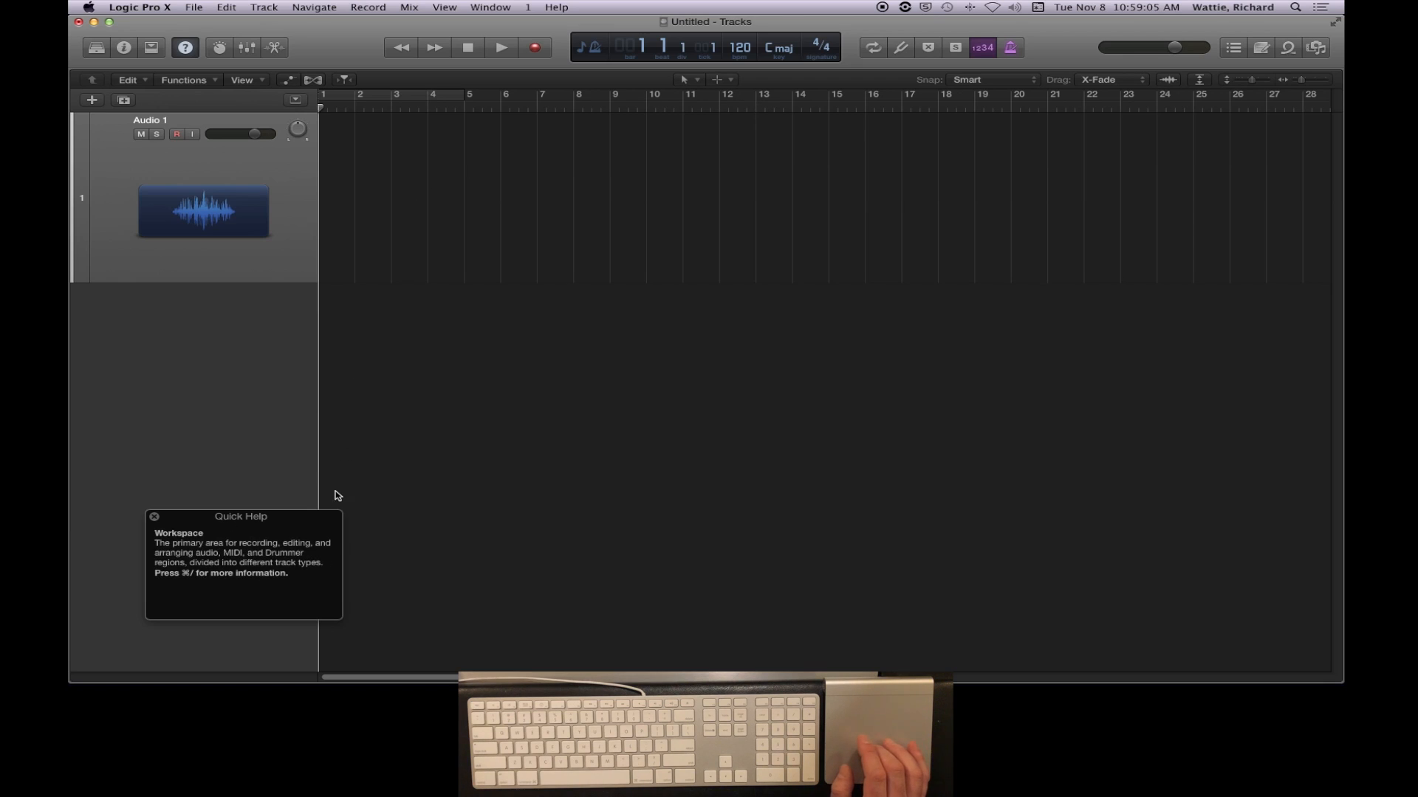
click(220, 49)
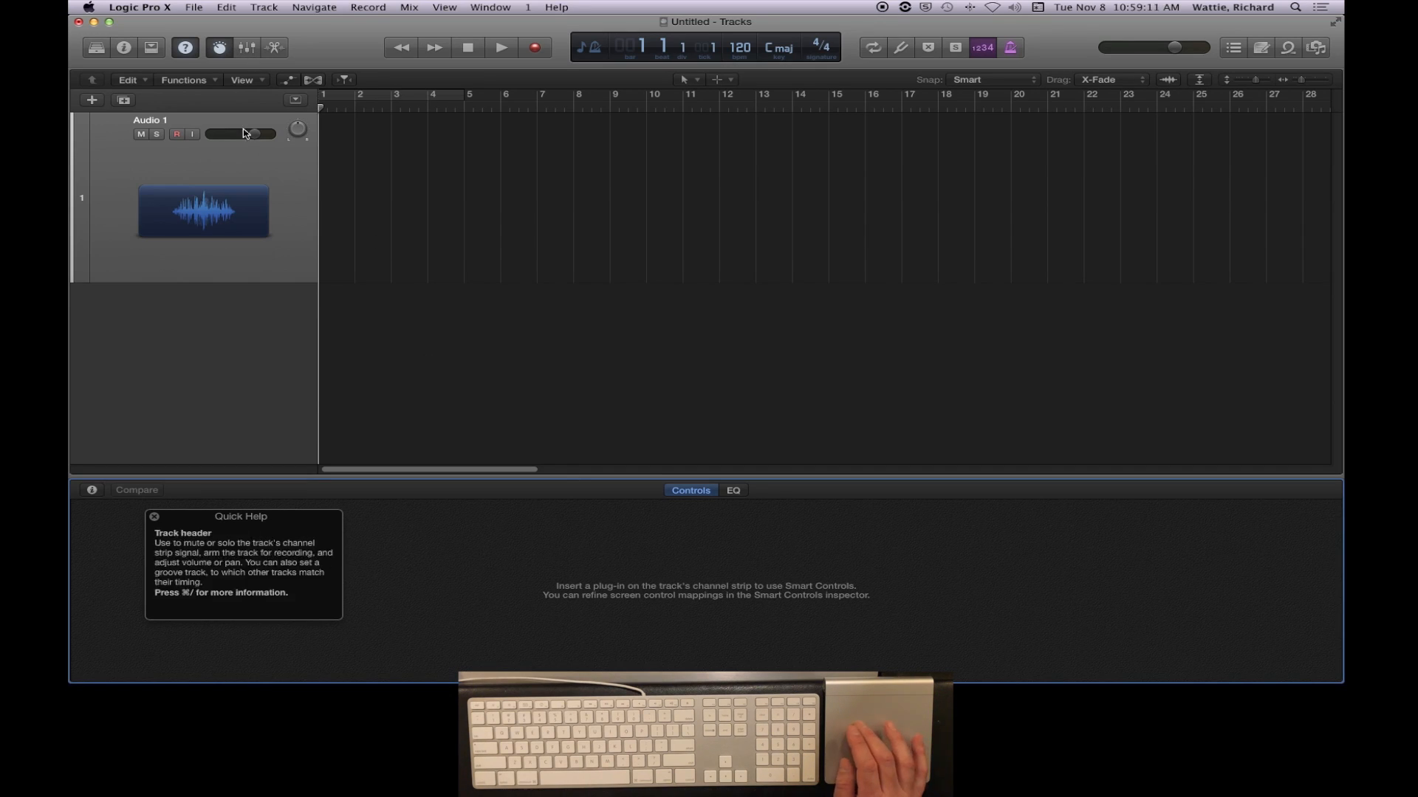
click(248, 48)
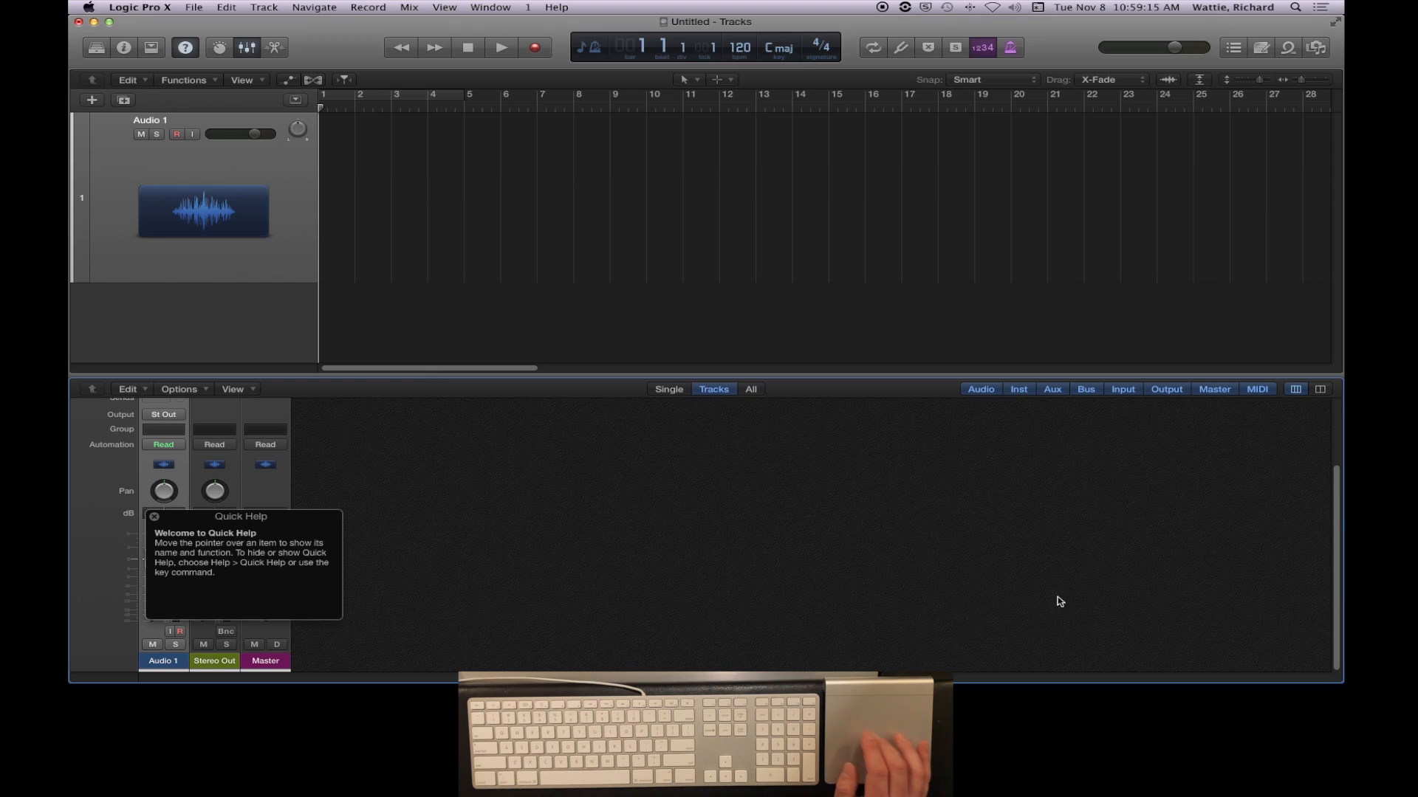
click(155, 518)
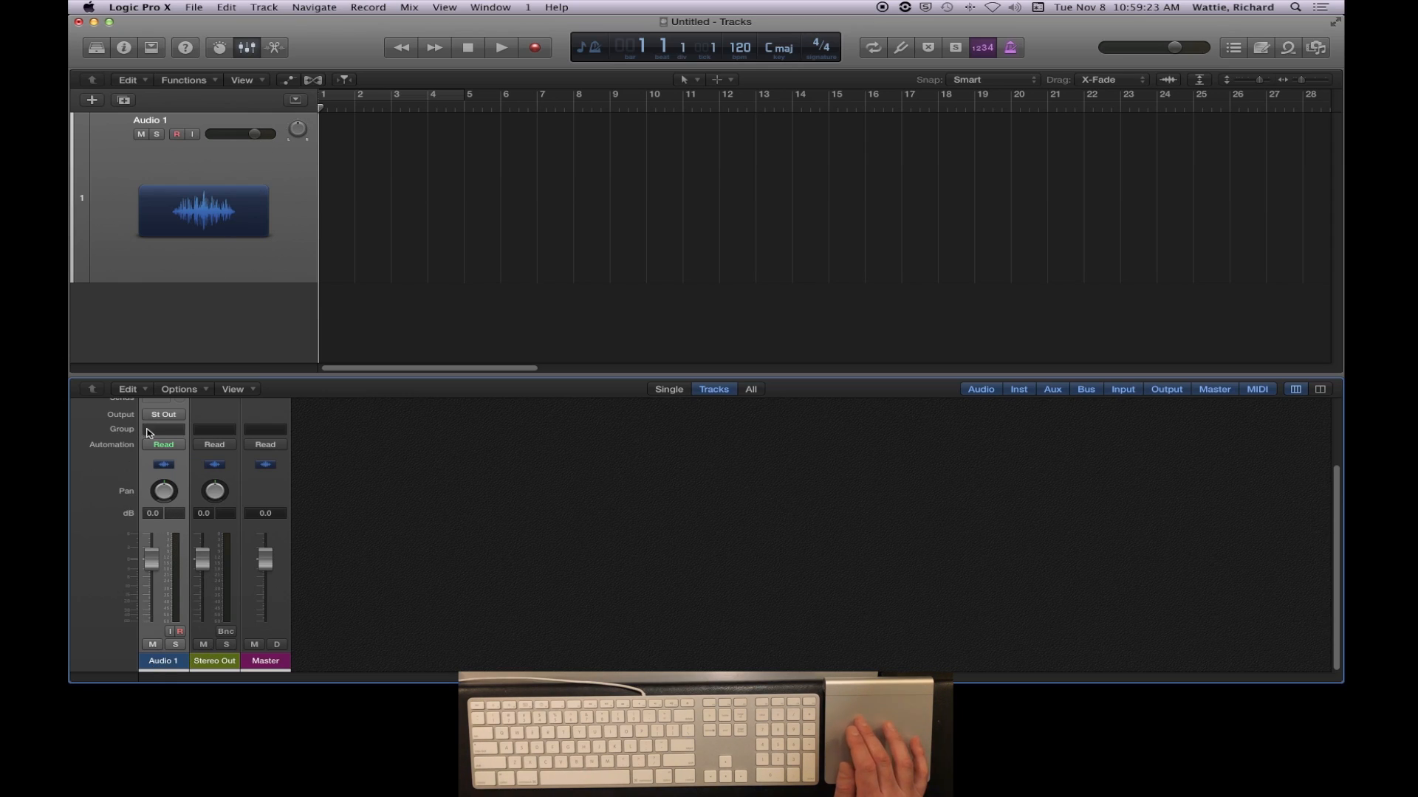
- Examine the Audio 1, Stereo Out and Master channel strips from top to bottom in the Mixer, and close the Mixer
scroll(165, 436, up, 3)
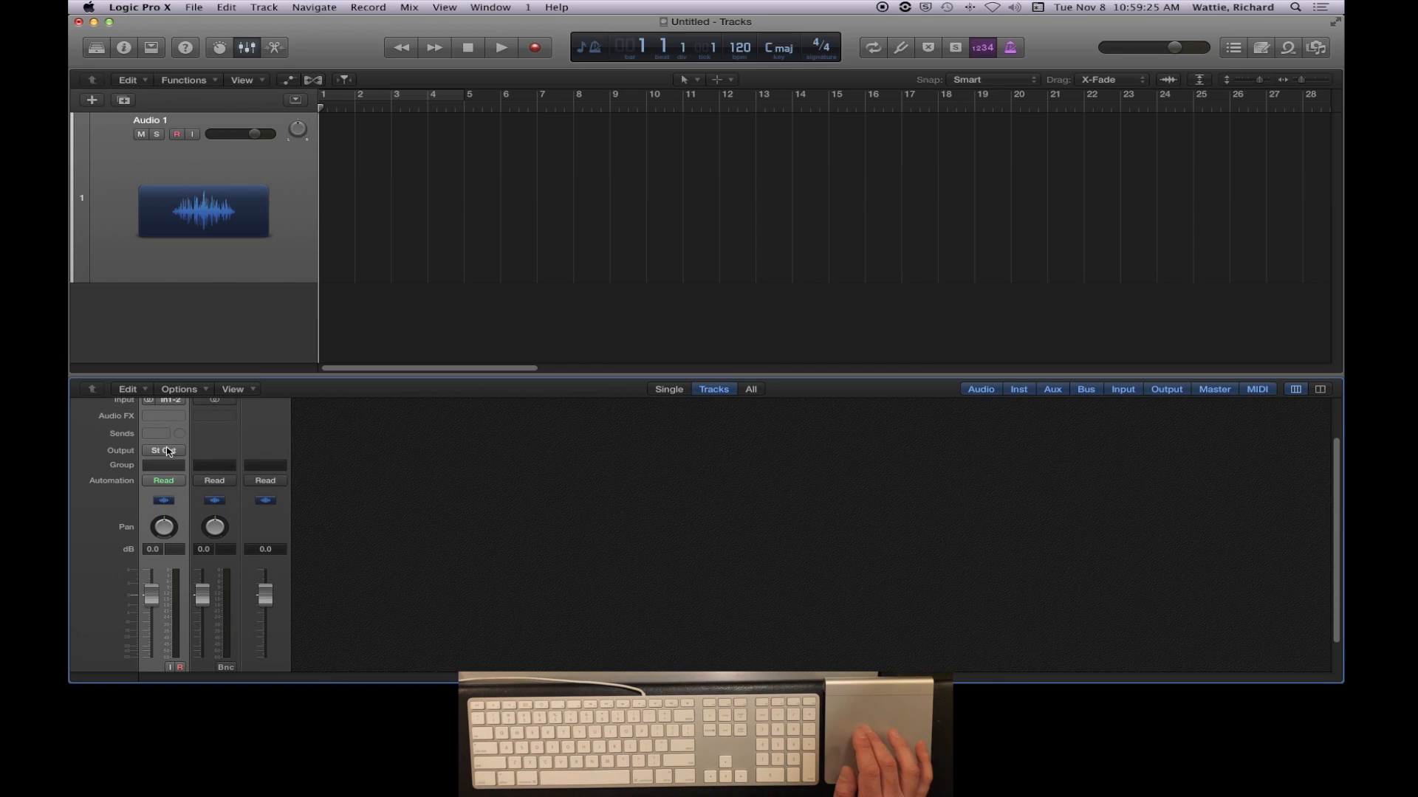
scroll(282, 575, up, 2)
scroll(283, 575, down, 3)
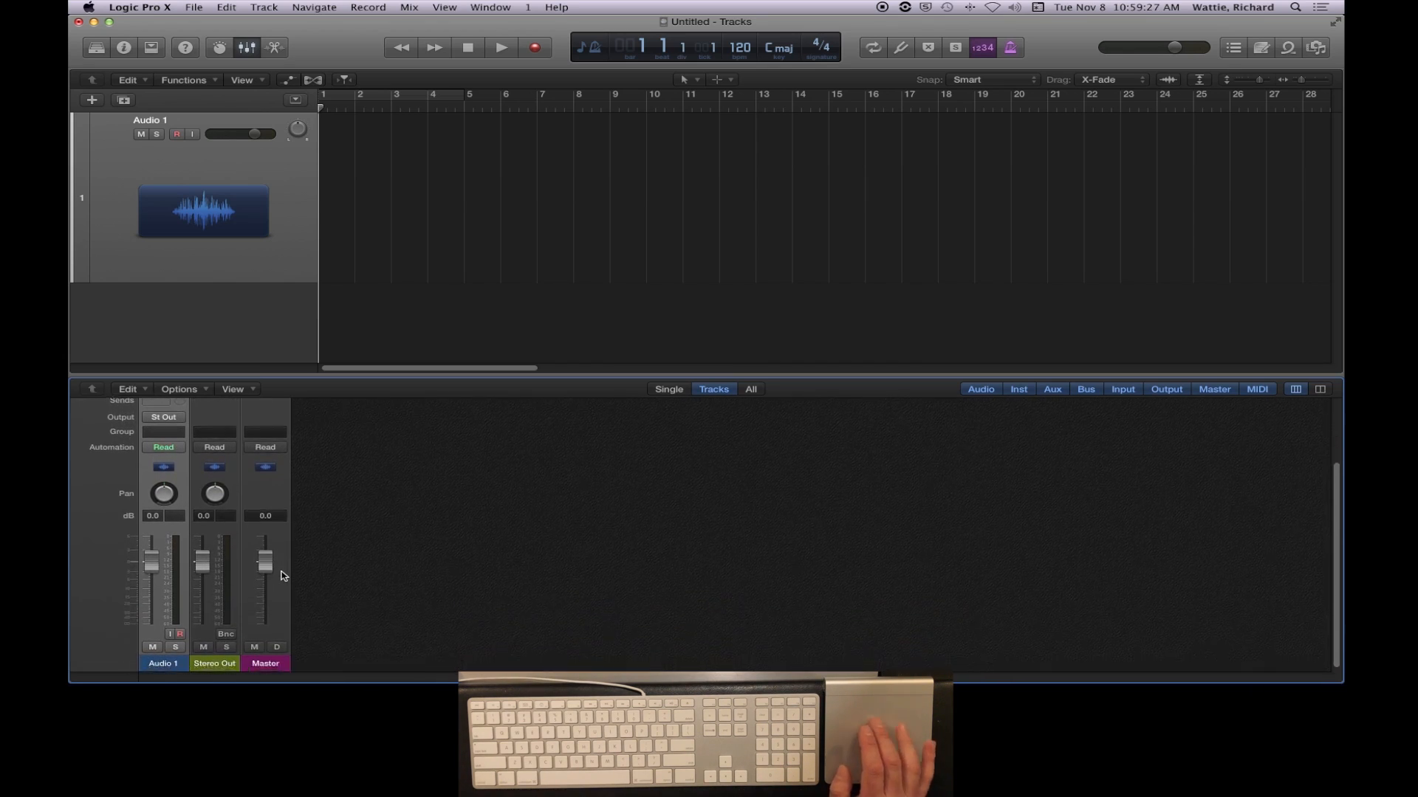
scroll(308, 459, up, 1)
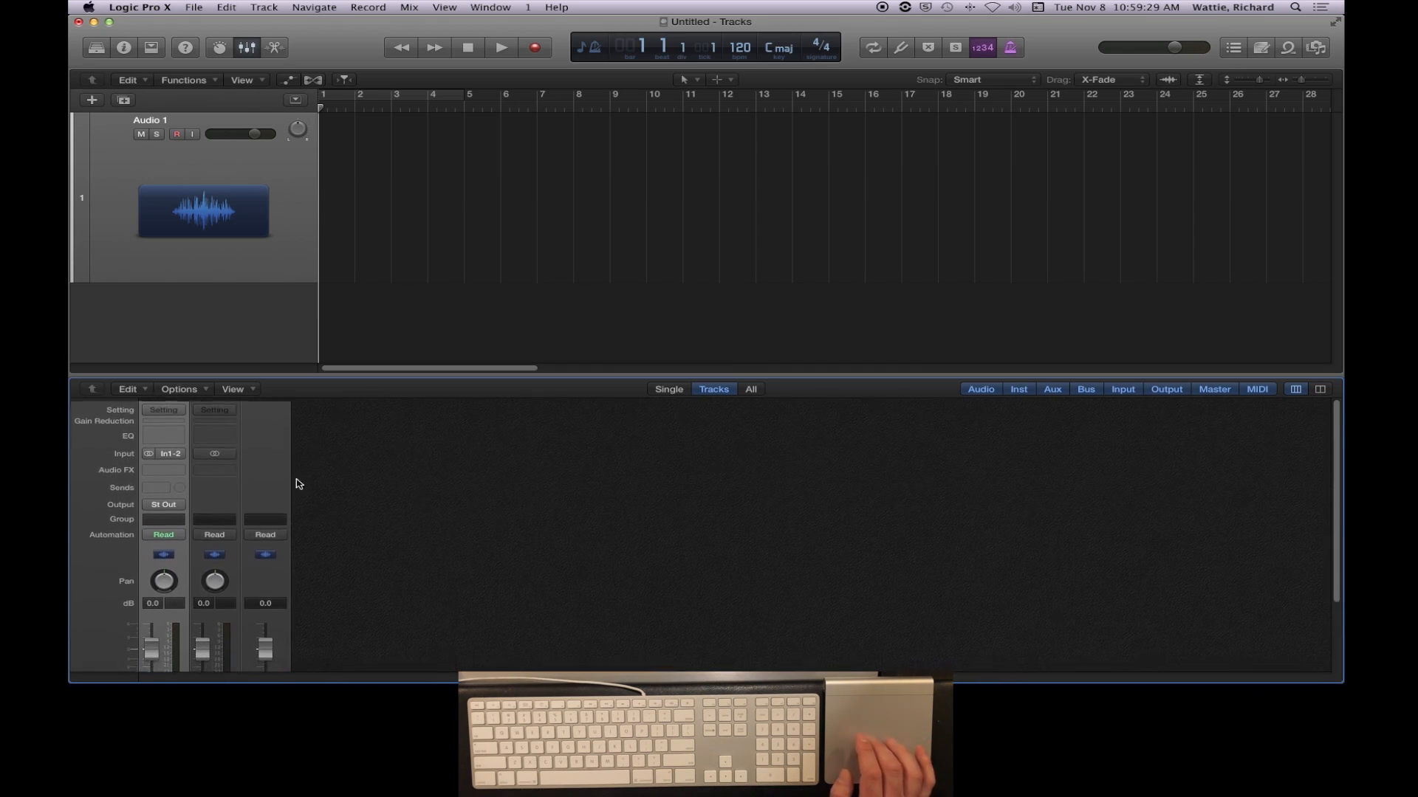
scroll(291, 654, down, 2)
scroll(291, 655, up, 1)
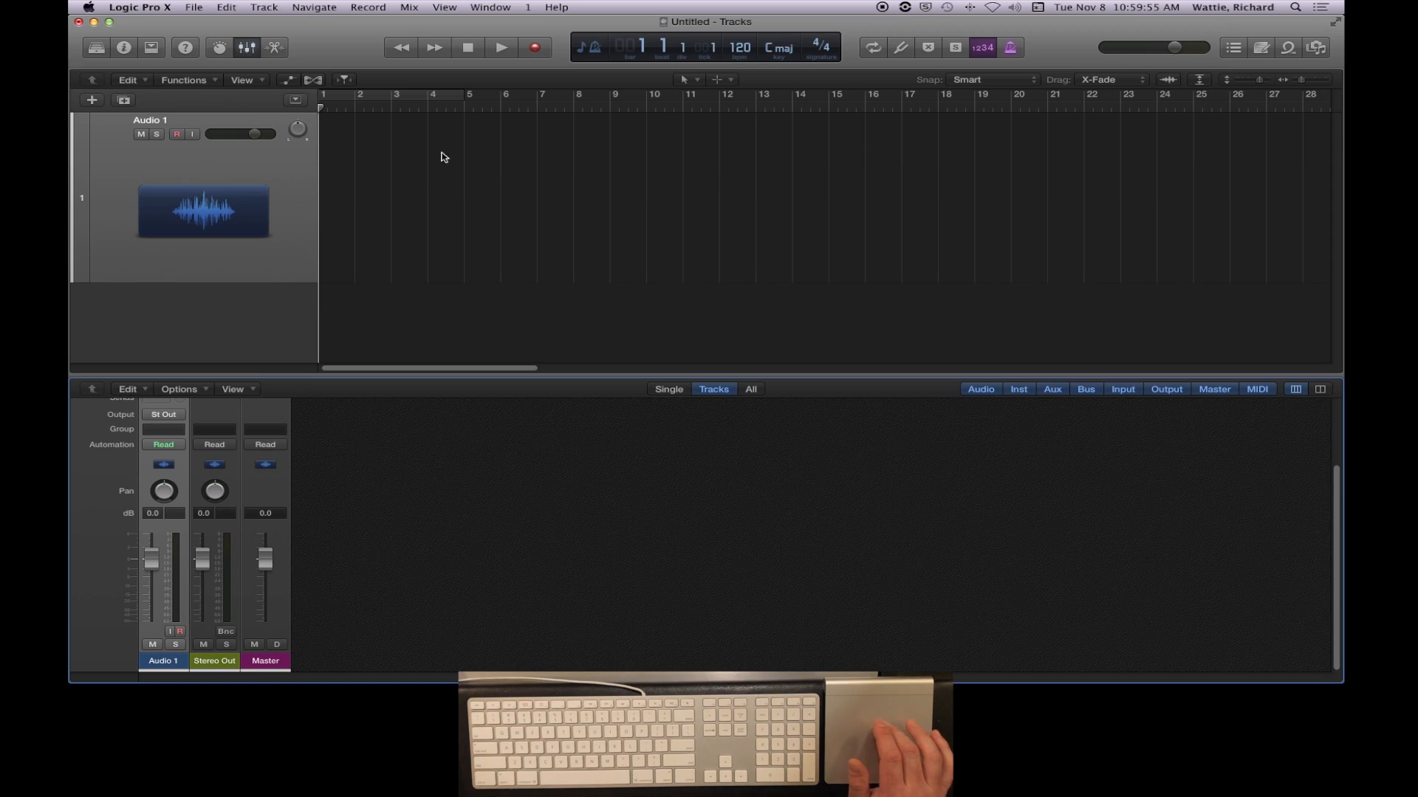
click(246, 48)
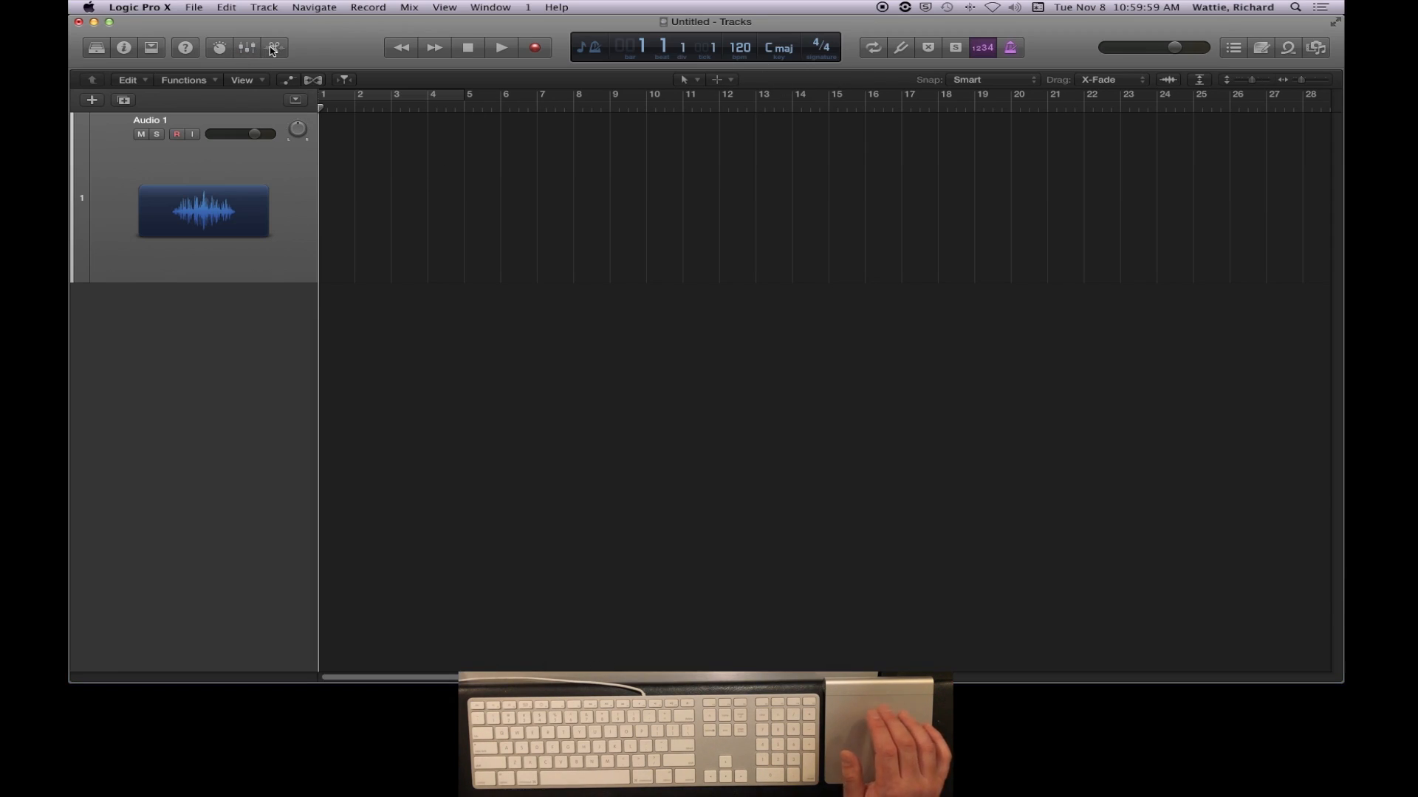
- View the Track and File views of the audio editor below the tracks area, and close the editor
click(273, 49)
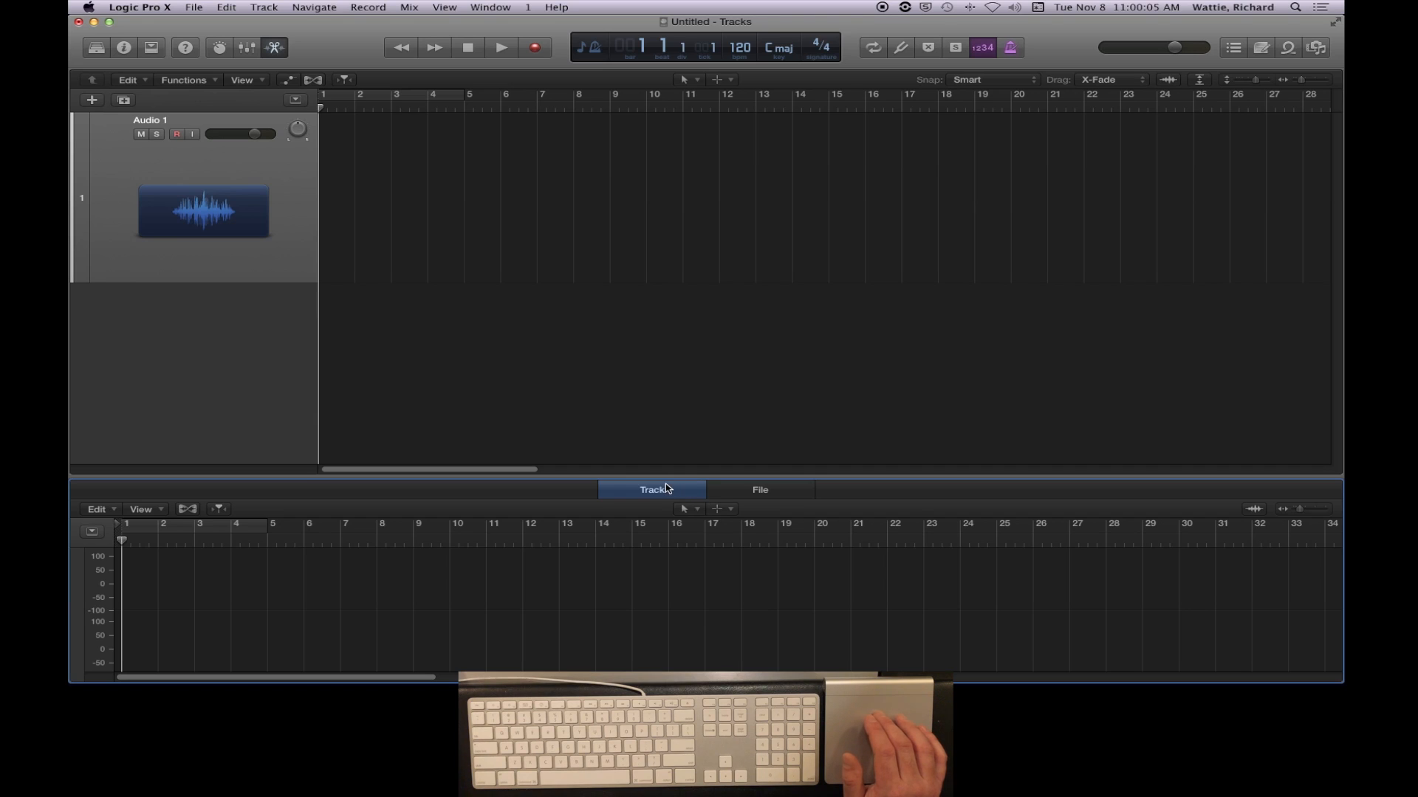
click(744, 493)
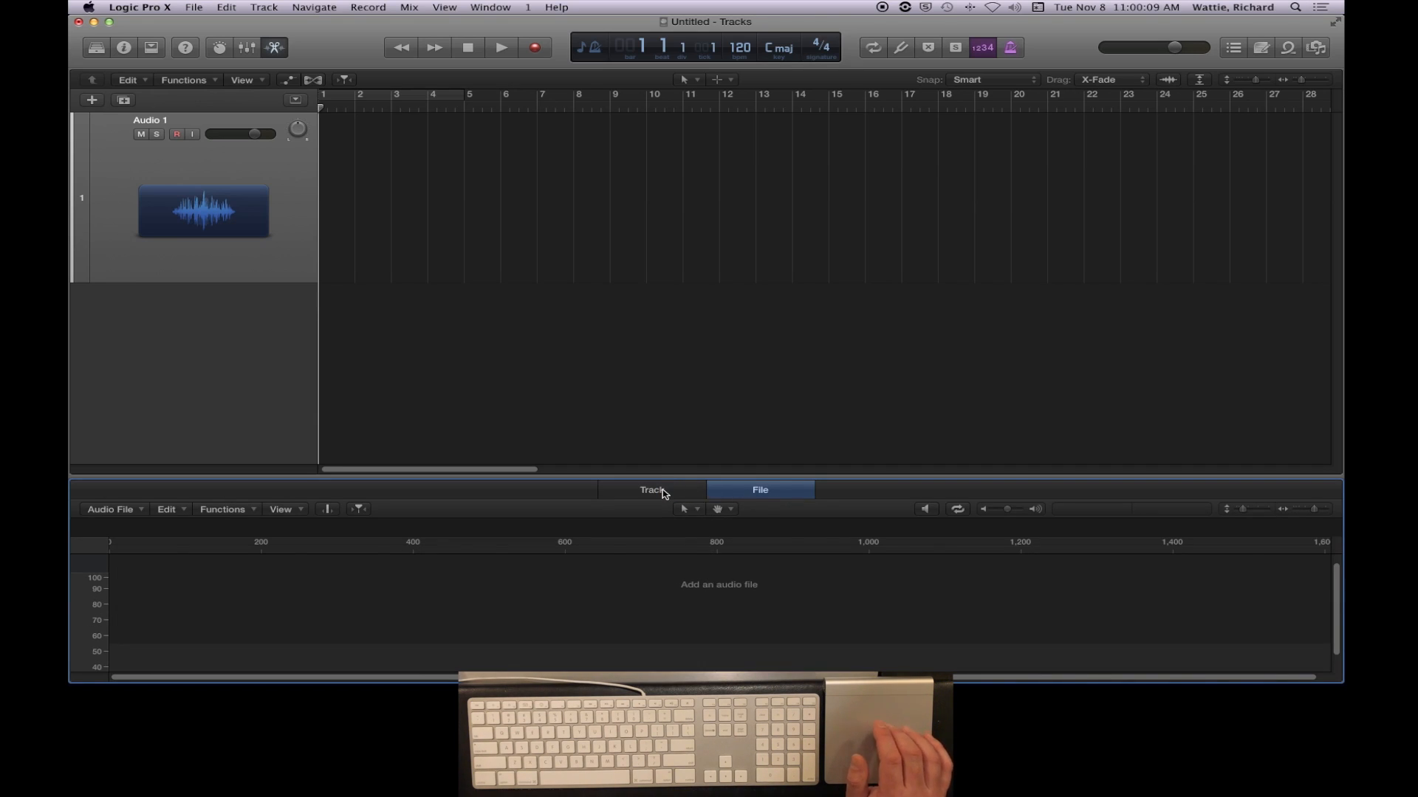
click(662, 491)
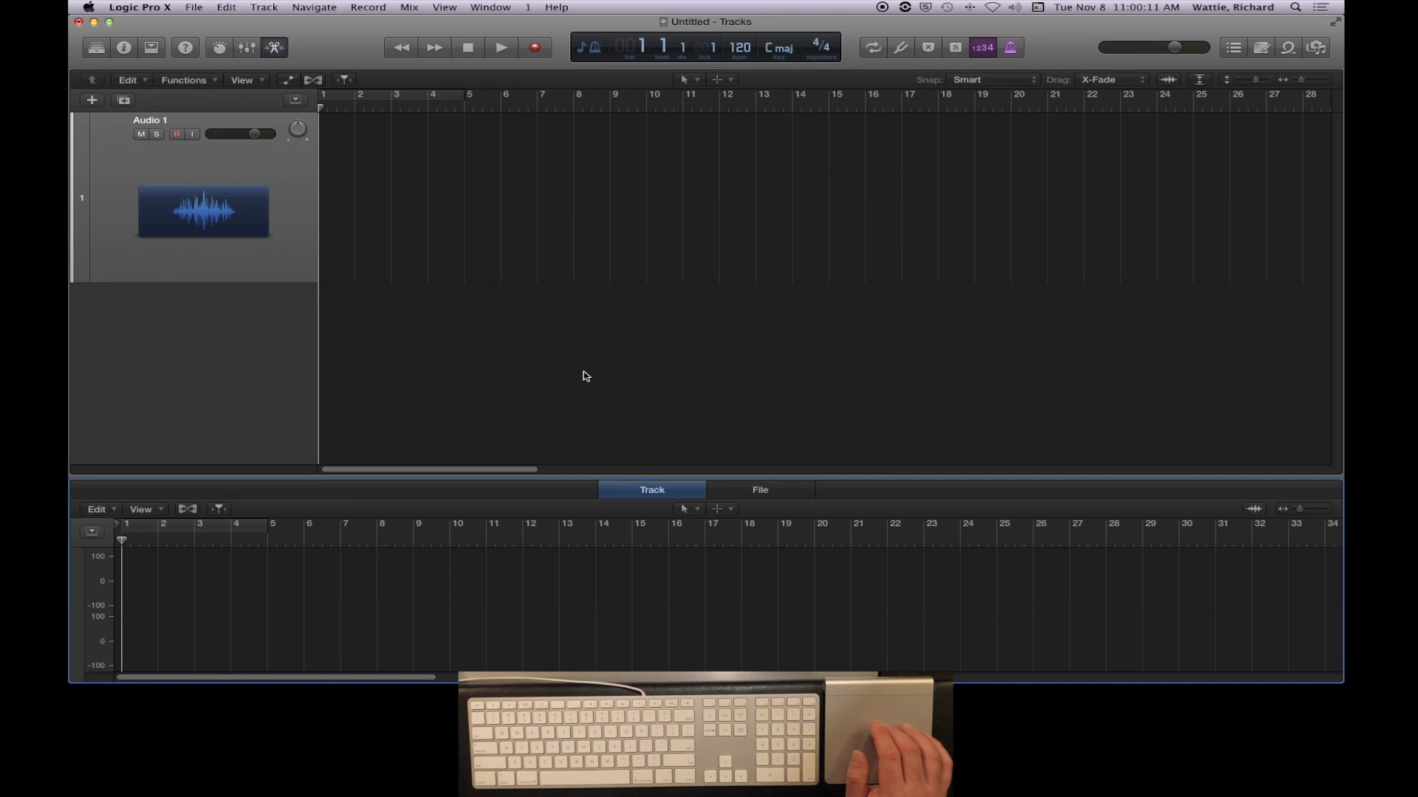
click(275, 48)
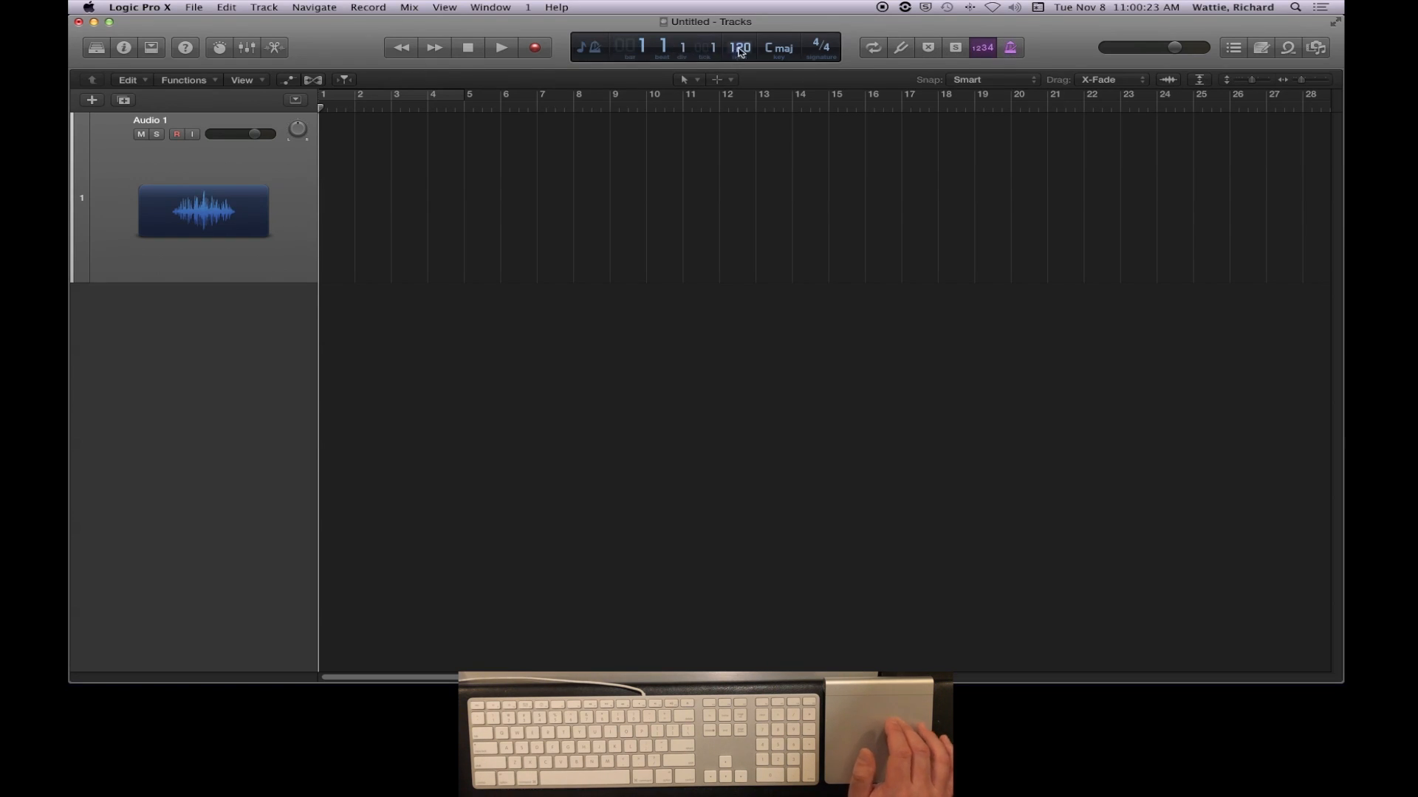
- Switch the LCD to the Custom display and open the control bar and display customization
click(592, 47)
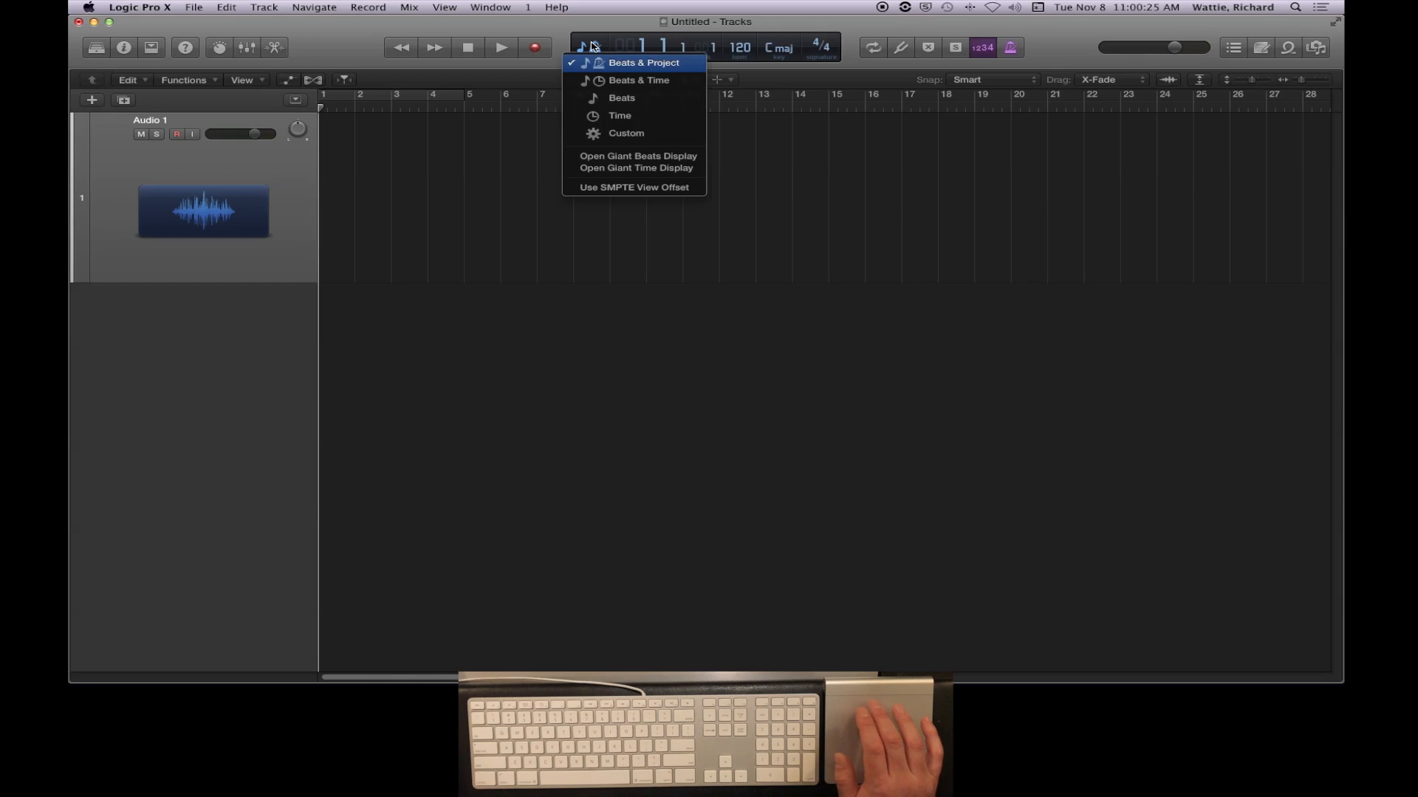
click(615, 133)
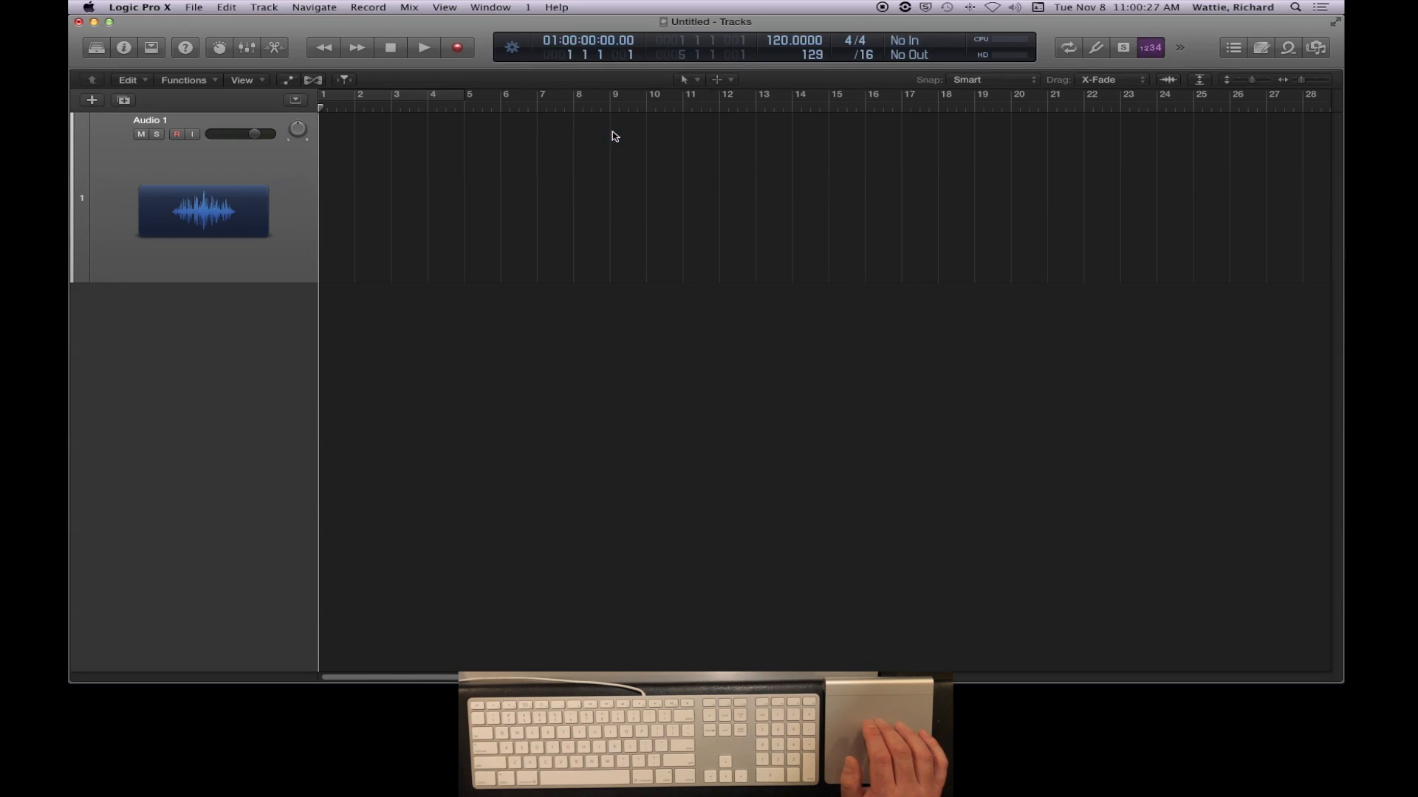
right_click(486, 49)
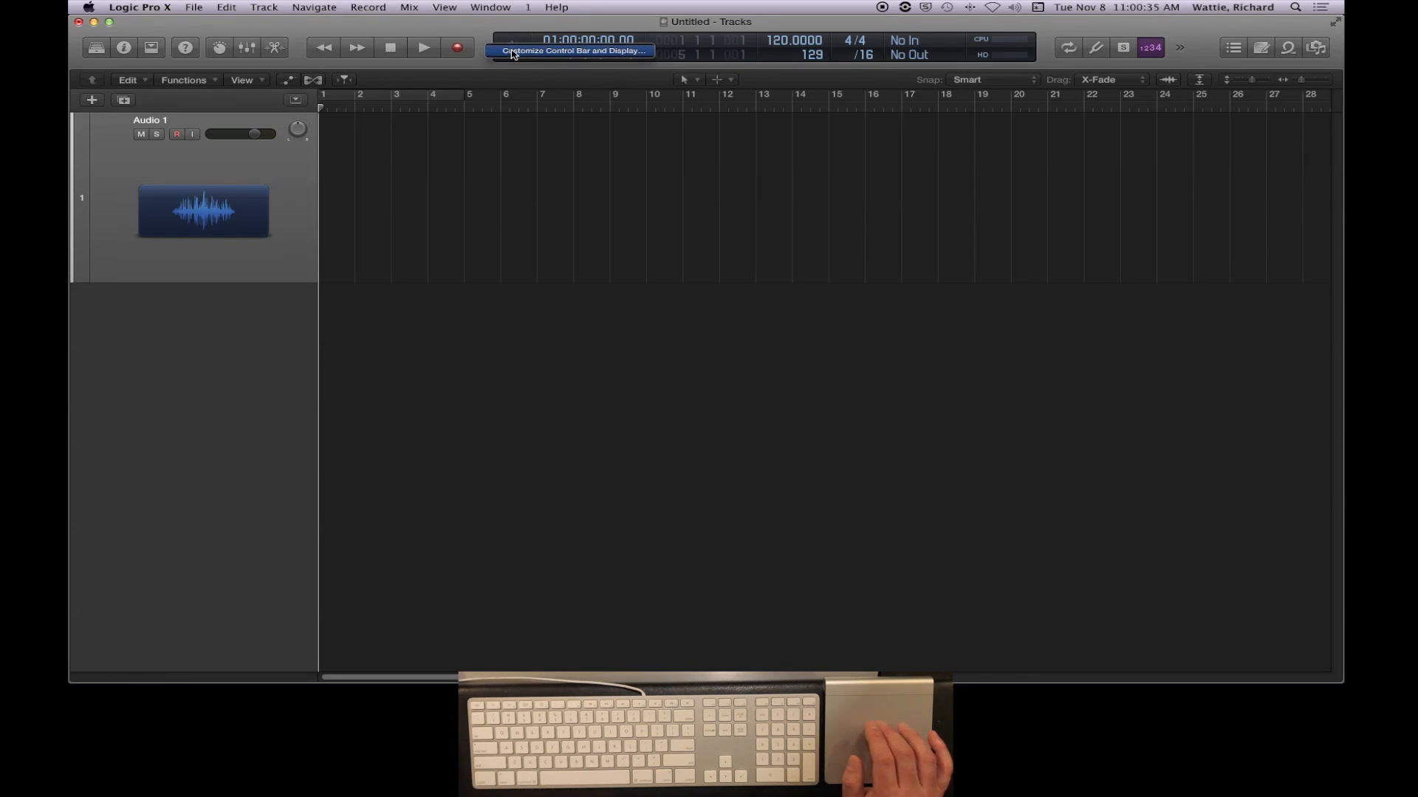
click(514, 51)
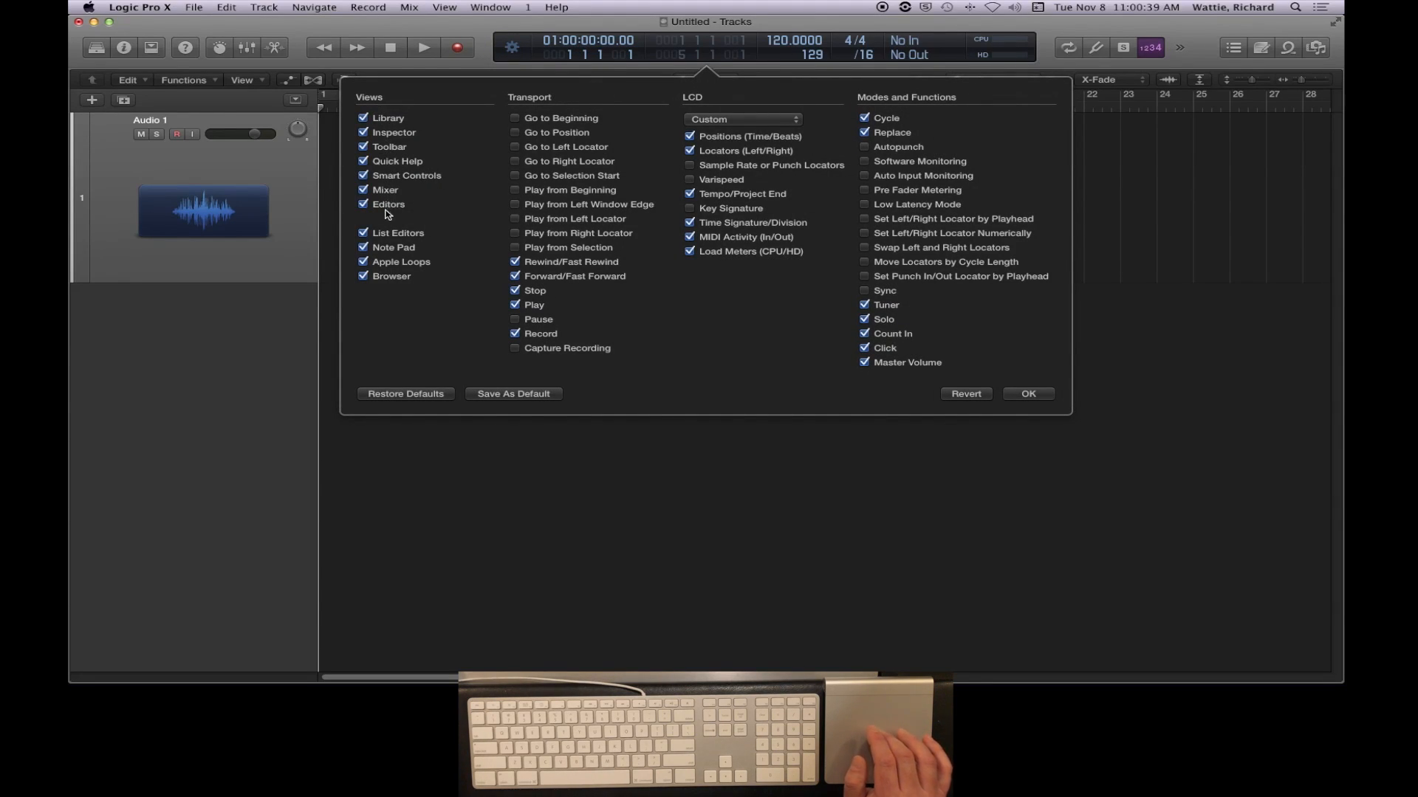
- Add Go to Beginning, Go to Left Locator, Go to Right Locator and Pause to the control bar's transport controls
click(364, 118)
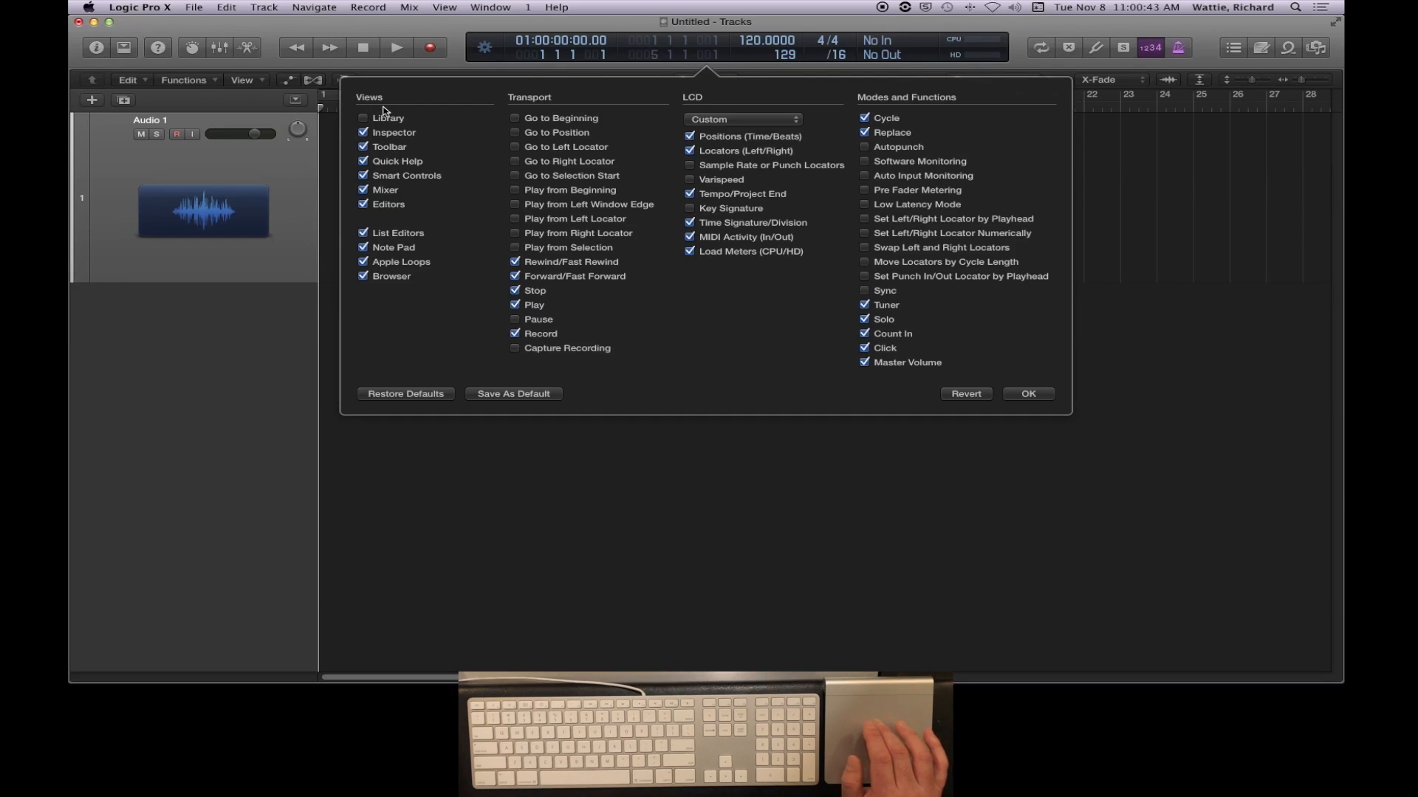
click(365, 120)
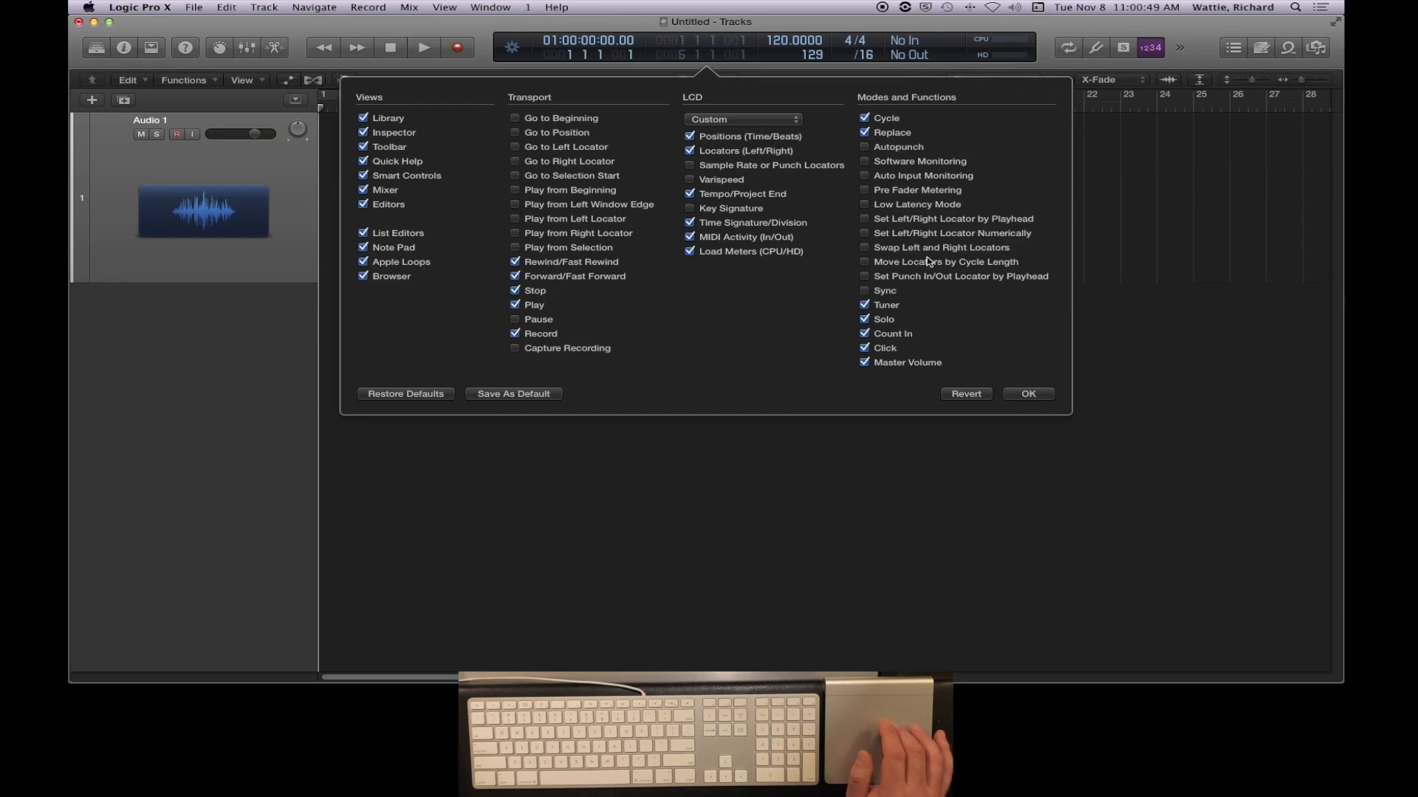
click(533, 121)
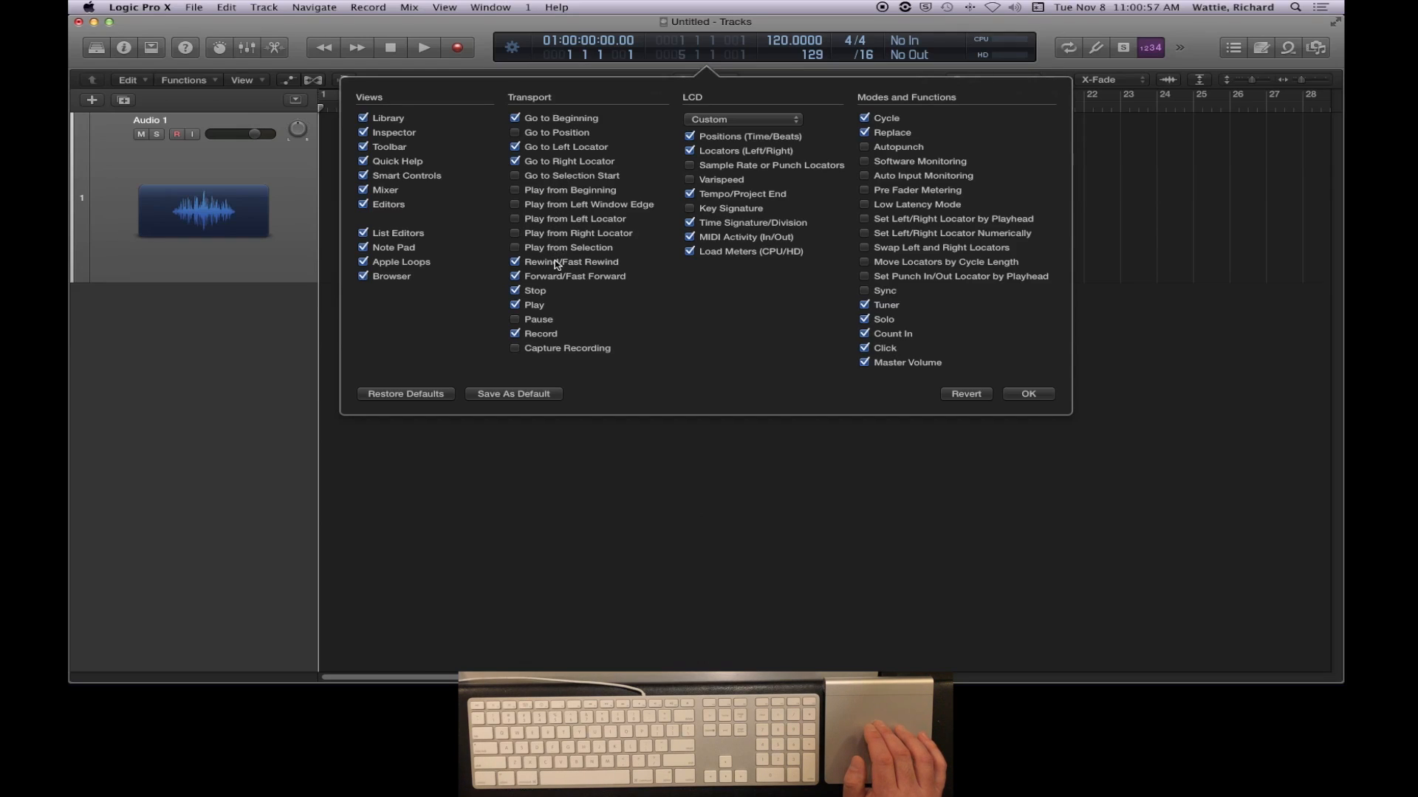
click(538, 319)
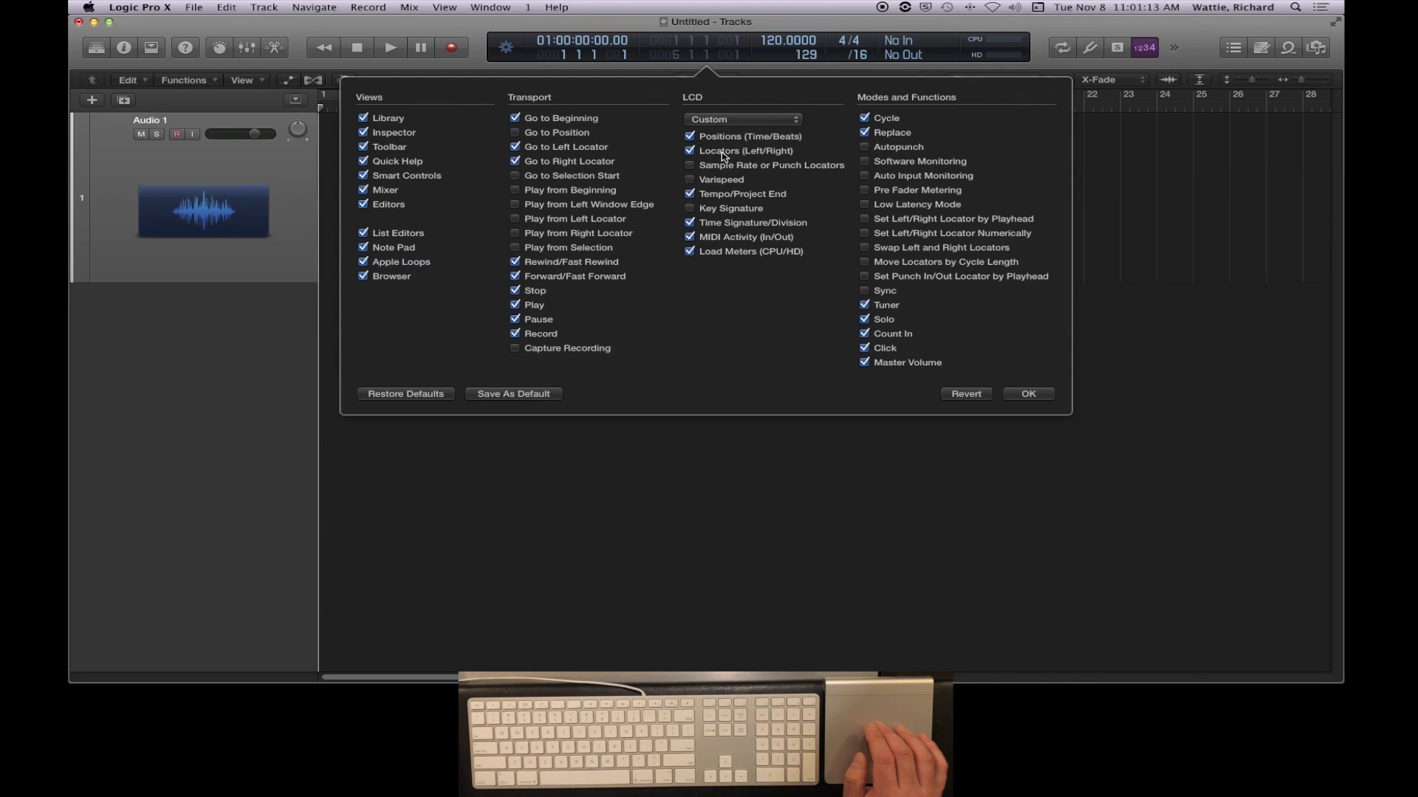
- Show Sample Rate or Punch Locators and Varispeed in the LCD, and hide Locators, Tempo/Project End, Time Signature/Division and MIDI Activity
click(690, 152)
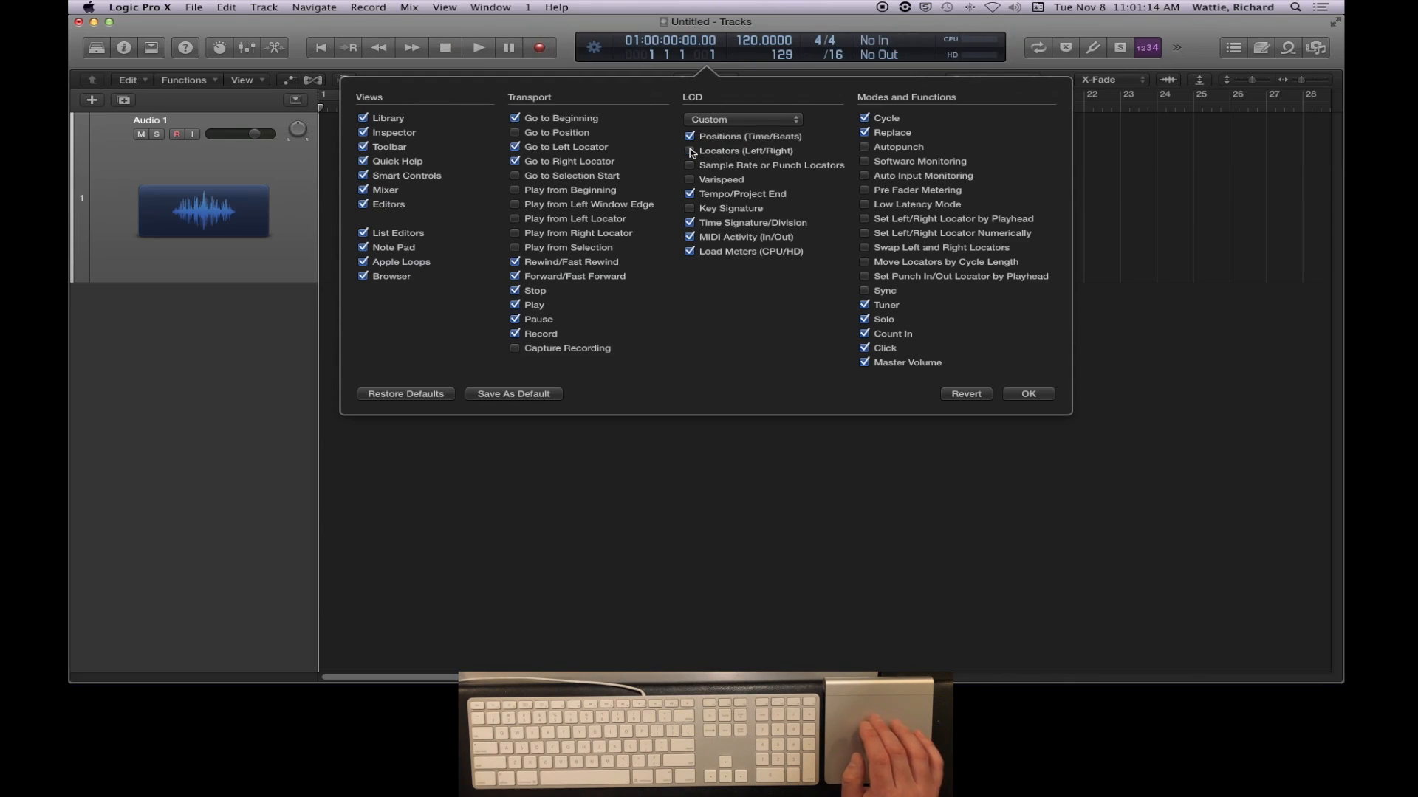
click(723, 167)
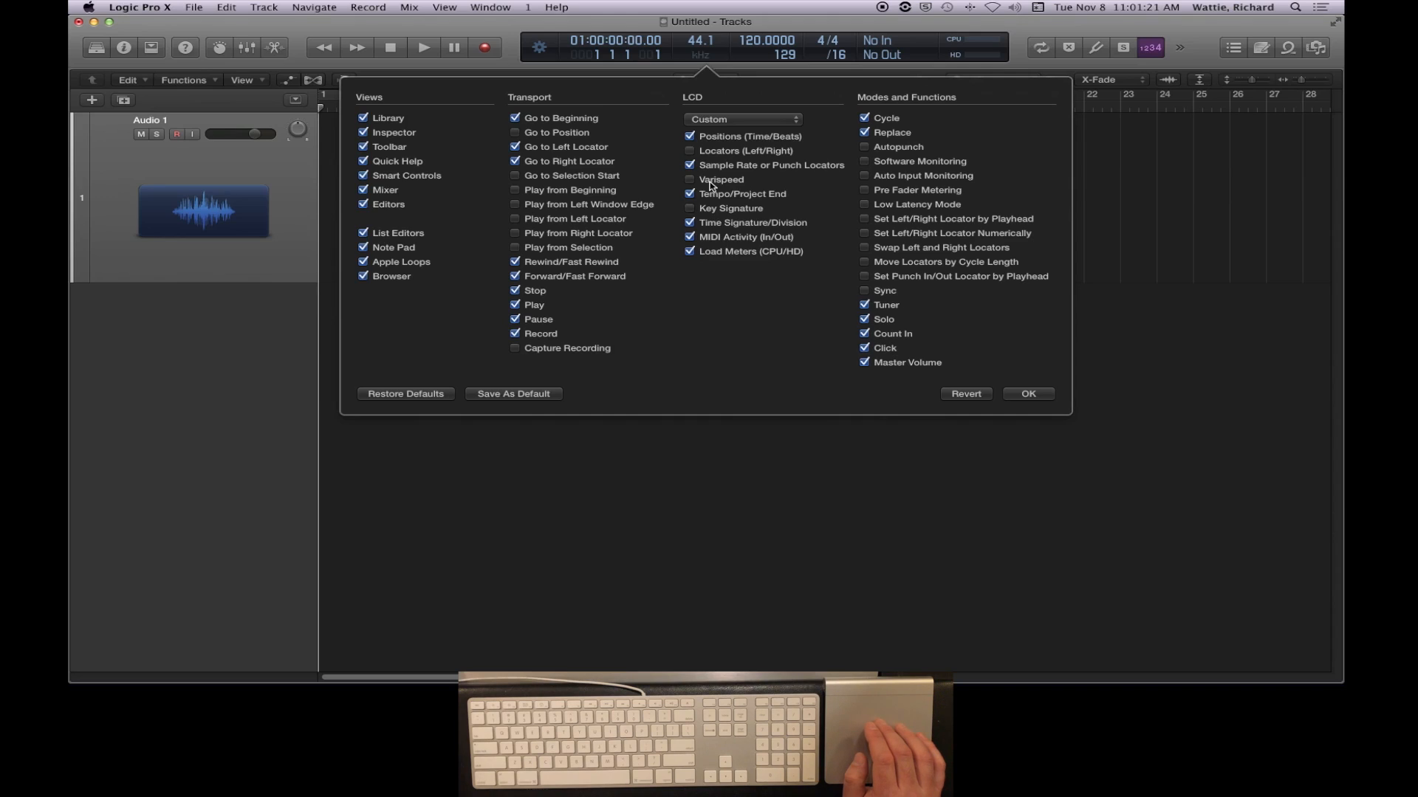
click(712, 185)
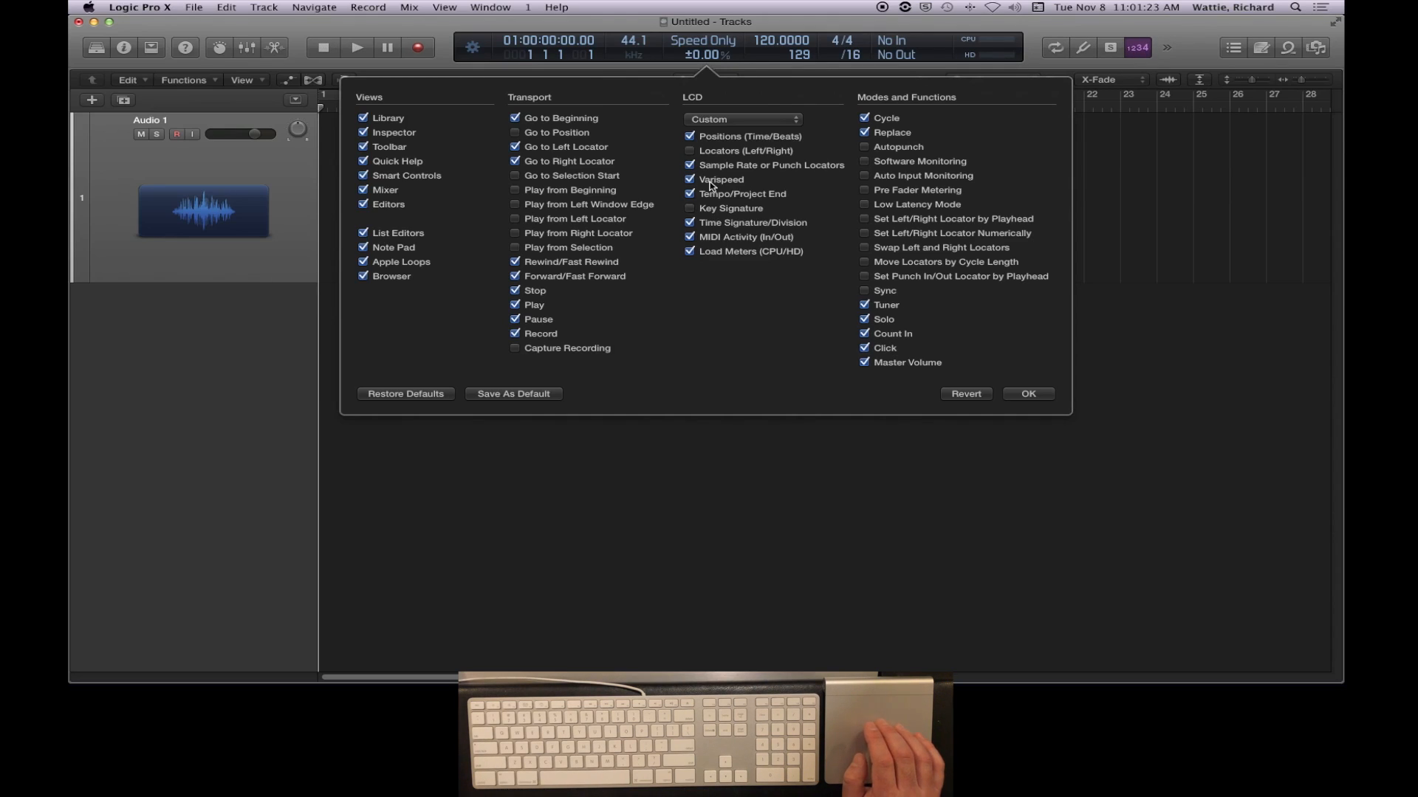
click(712, 186)
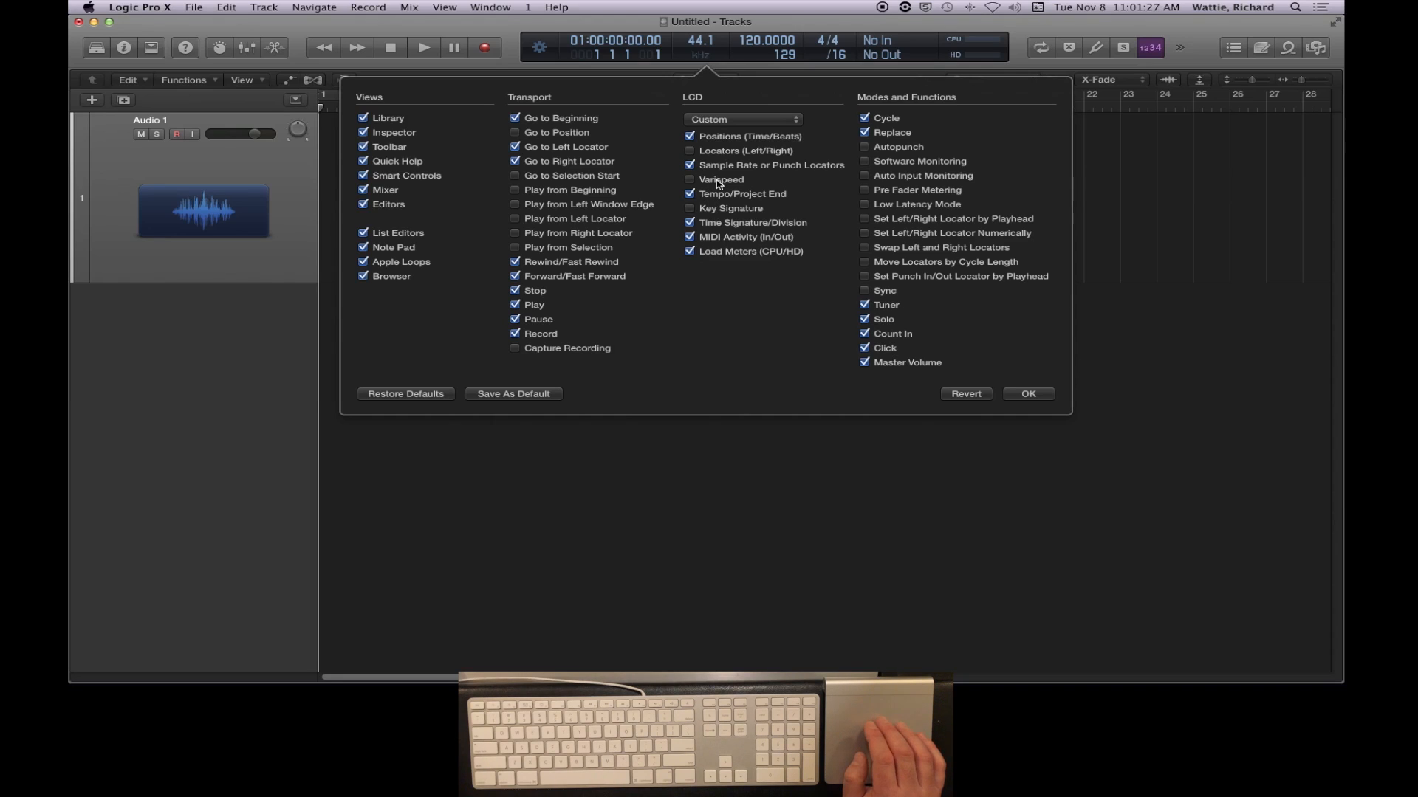
click(718, 184)
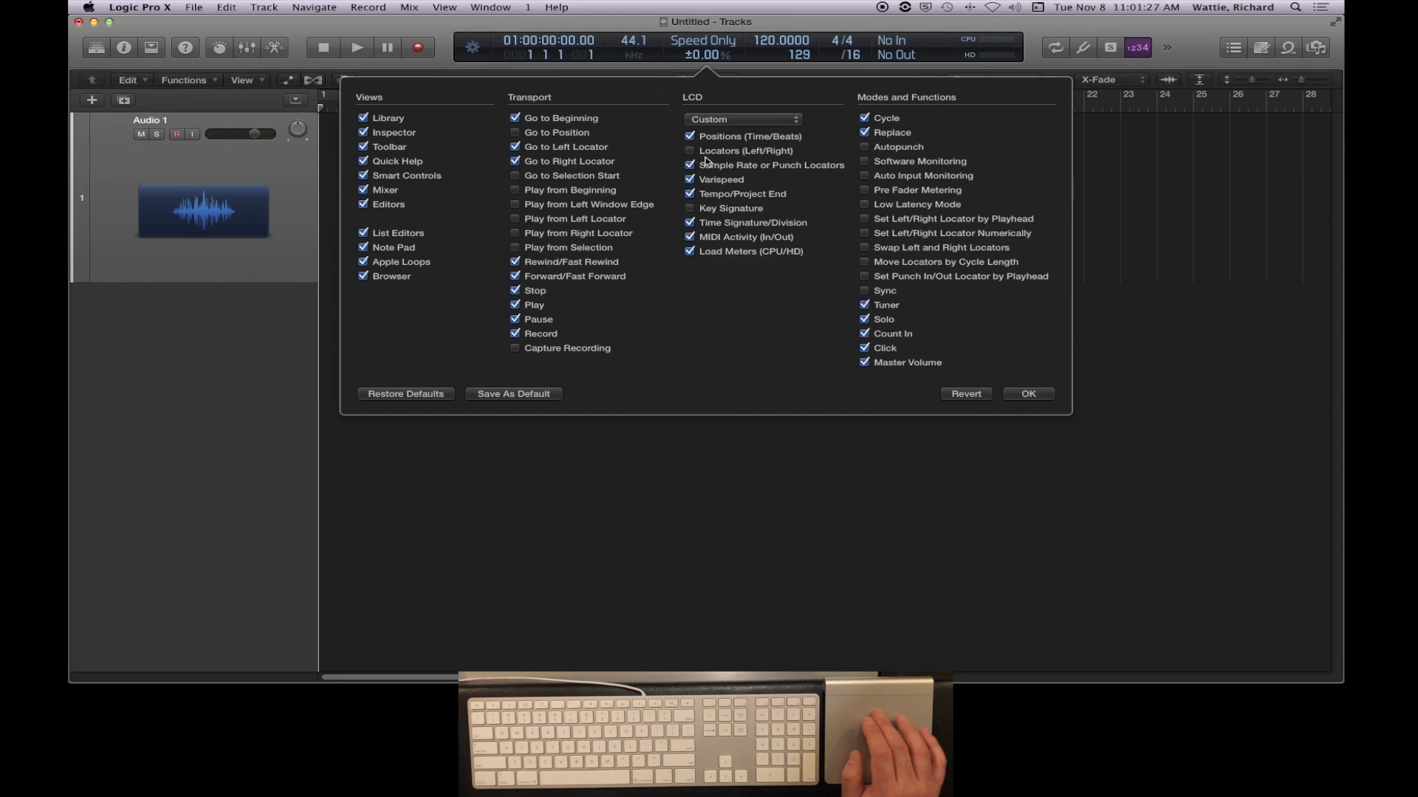
click(725, 196)
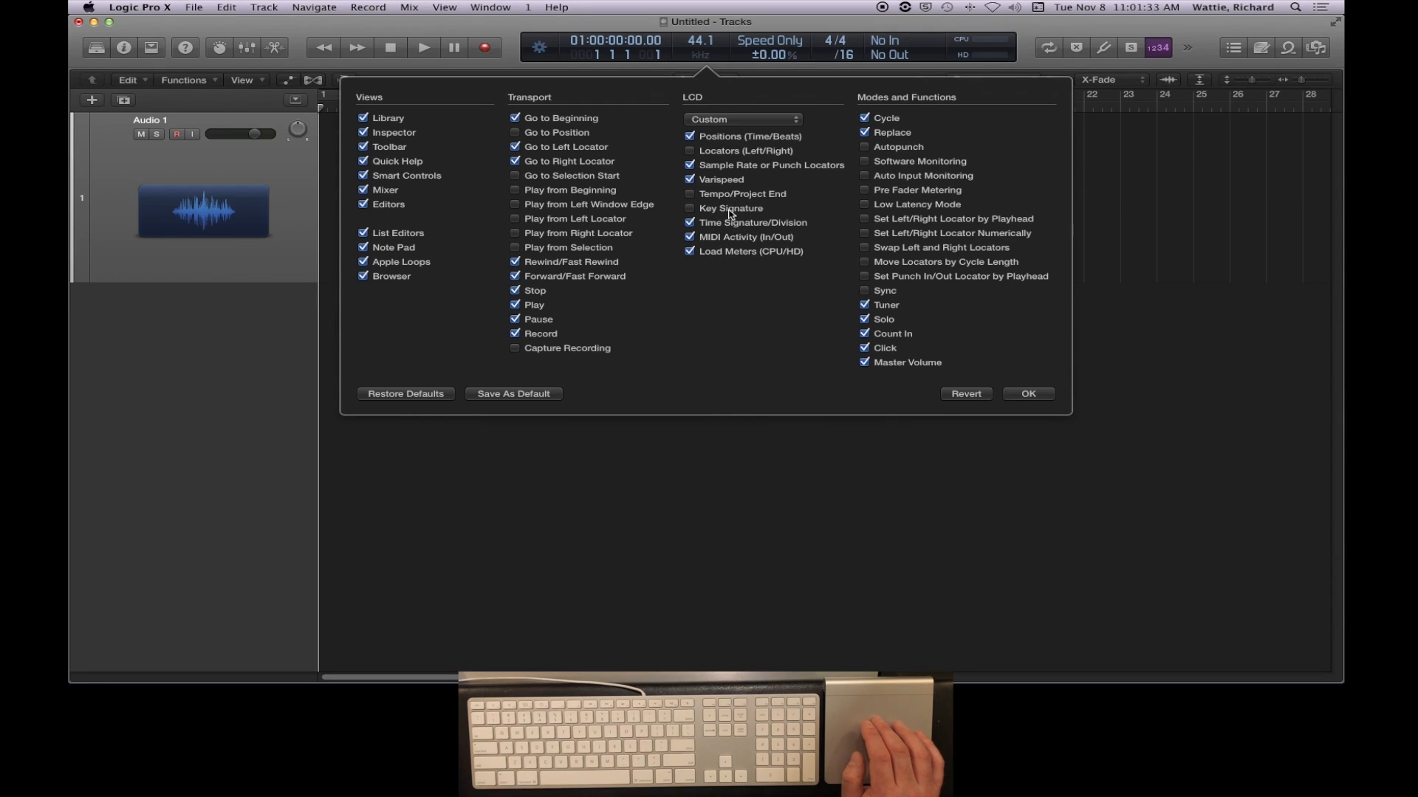
click(731, 224)
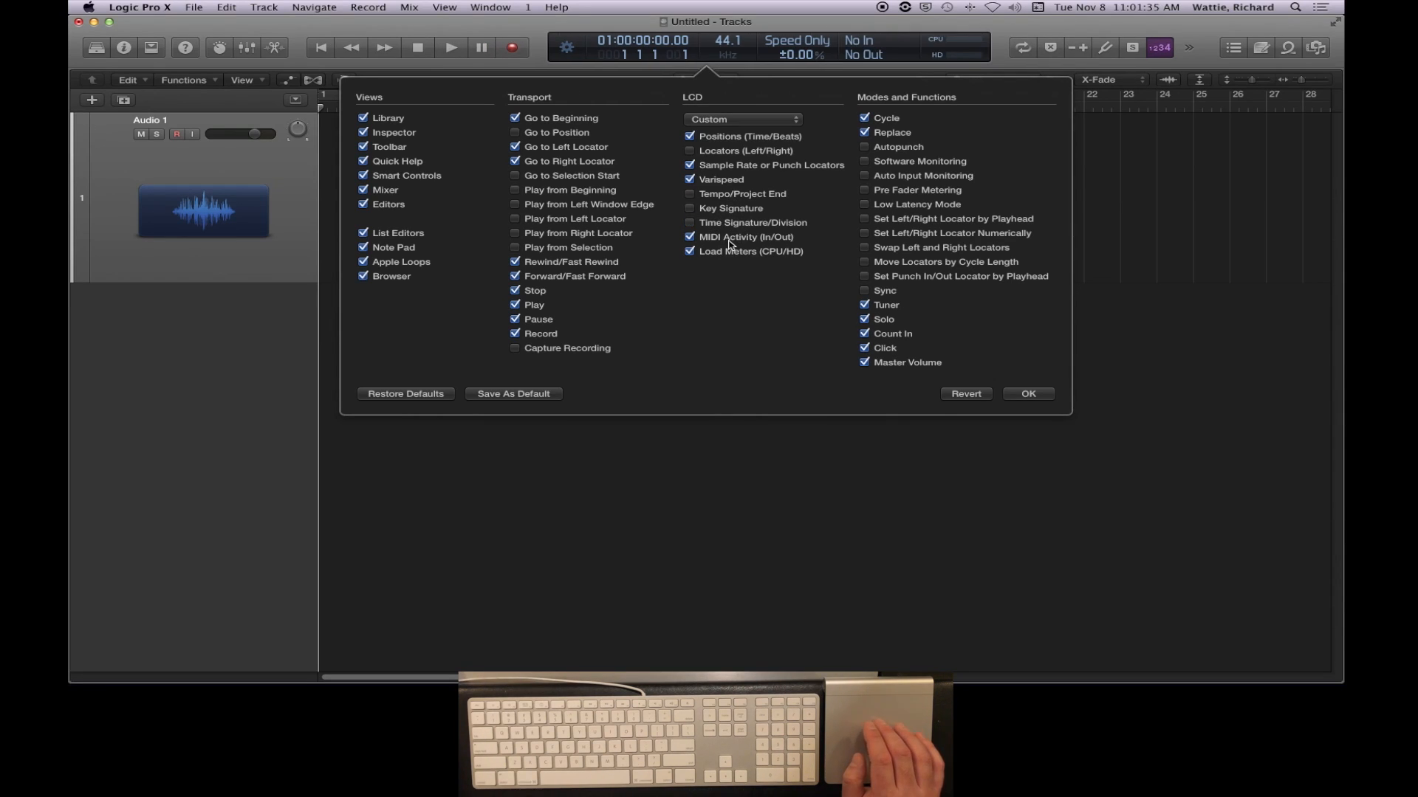
click(728, 238)
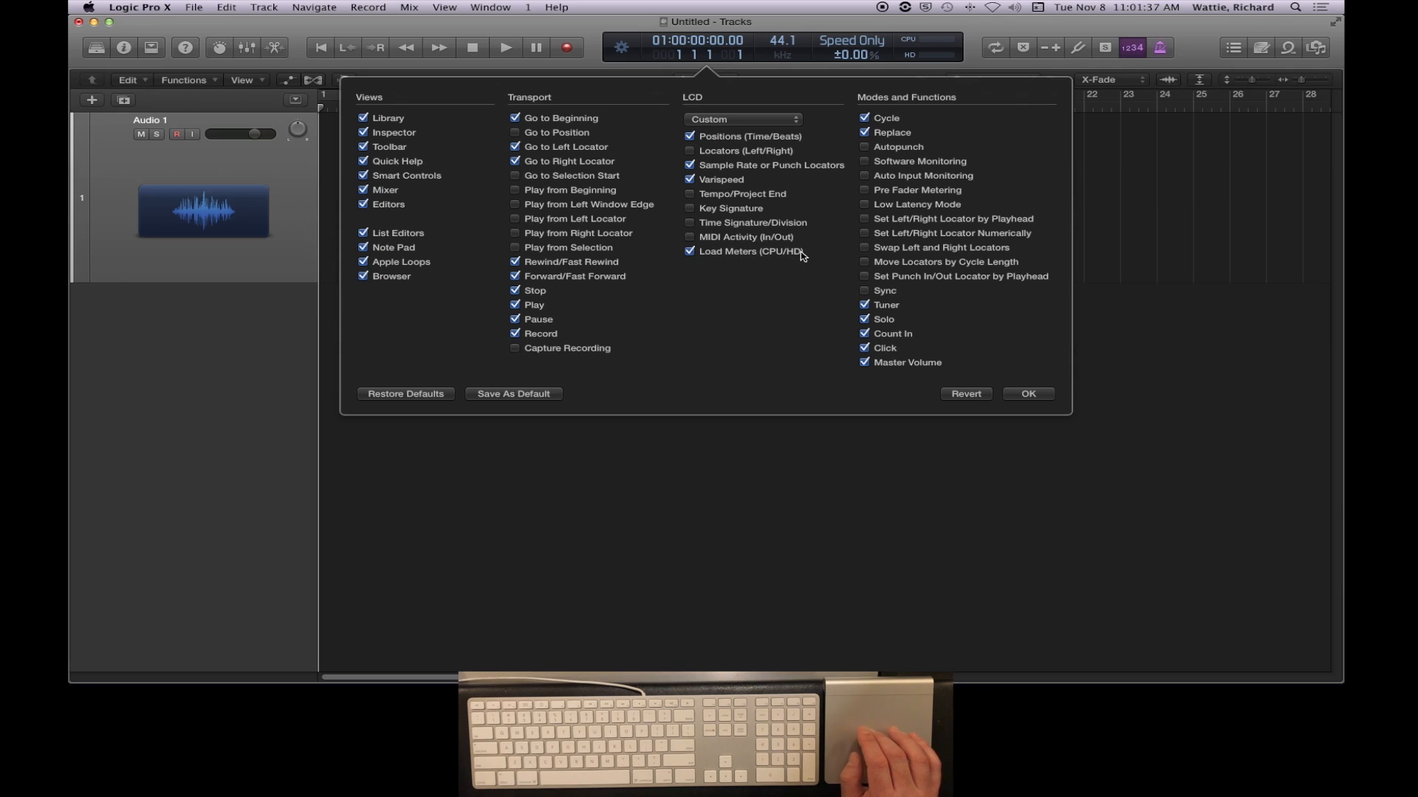
- Show Software Monitoring and Set Left/Right Locator by Playhead, hide Replace, Tuner and Master Volume, and accept the control bar customization
click(889, 136)
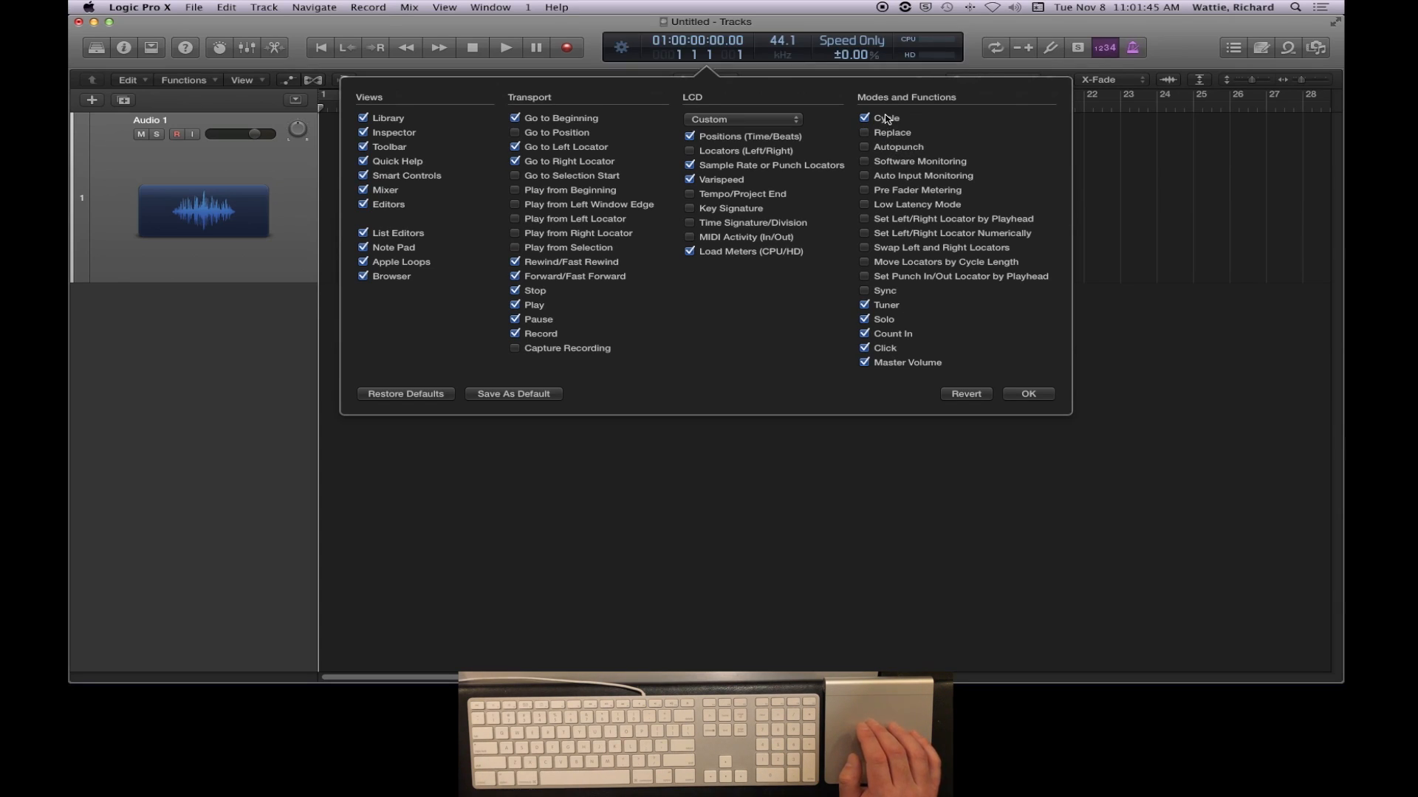
click(897, 165)
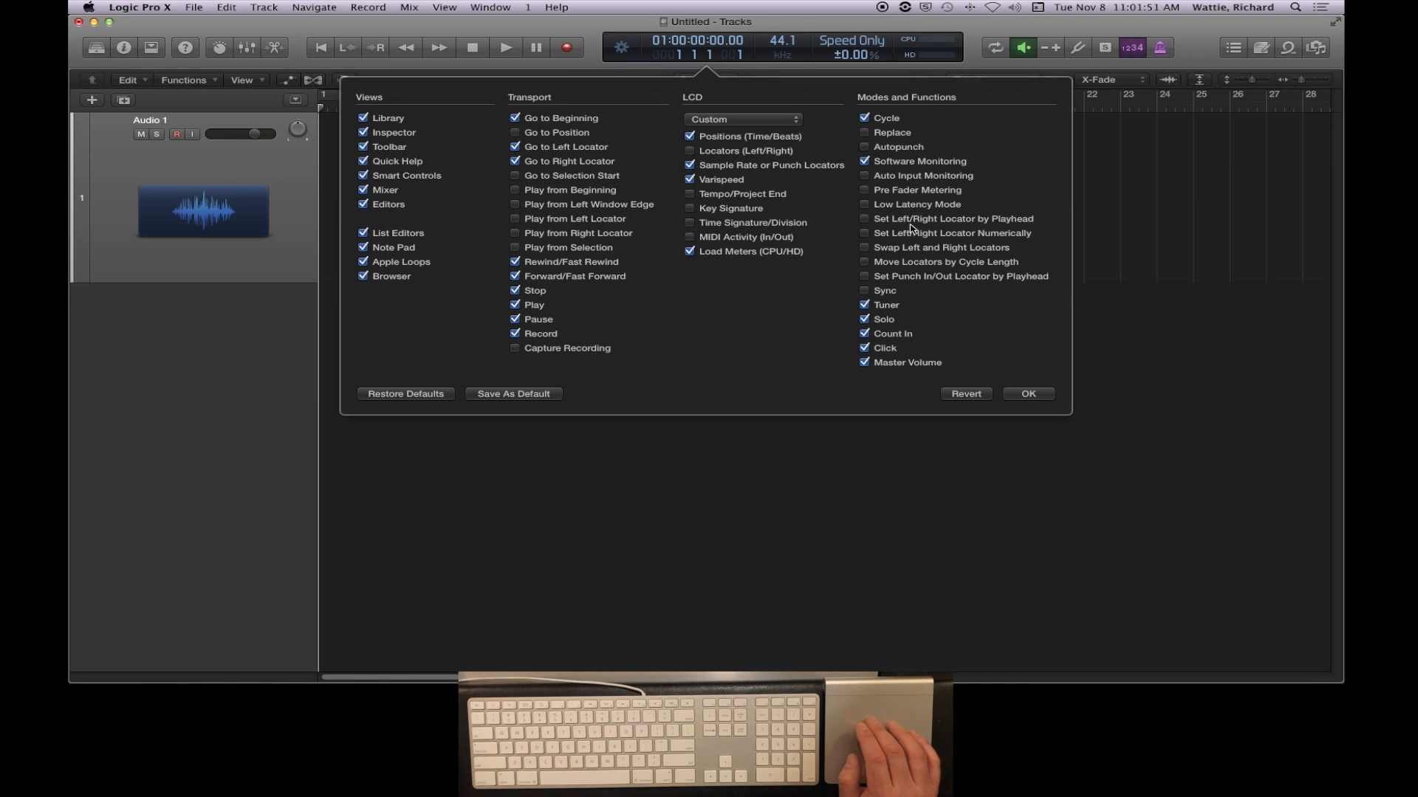
click(865, 219)
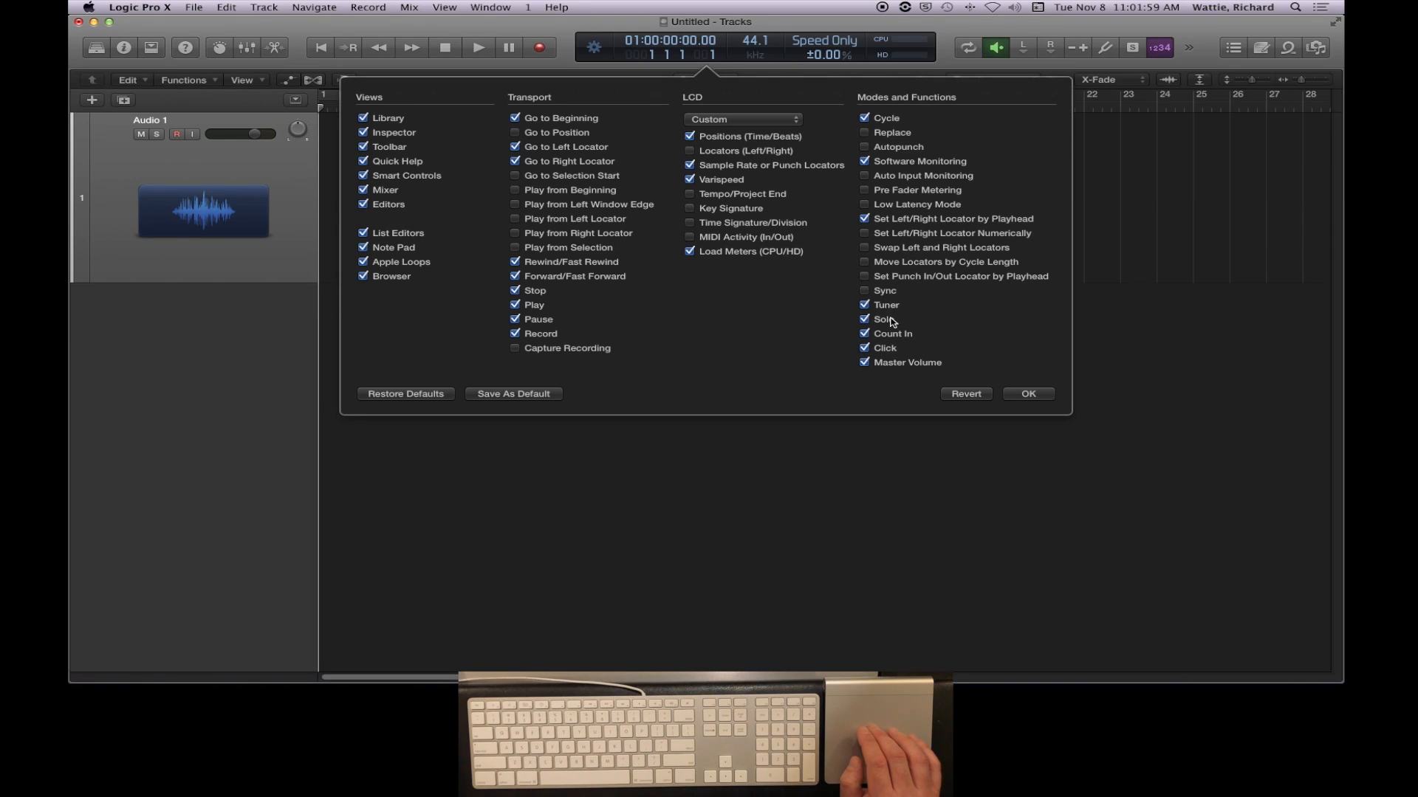
click(884, 309)
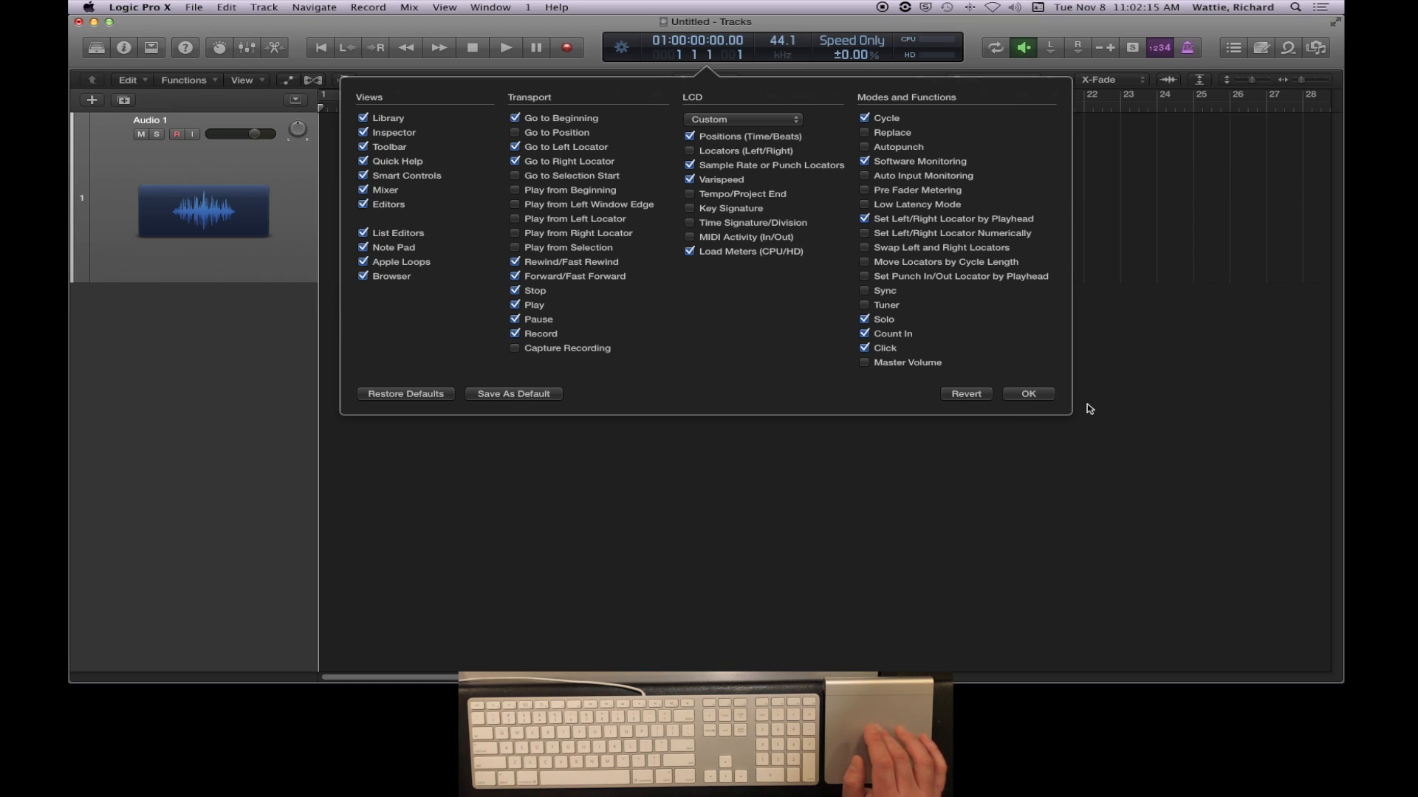
click(1029, 394)
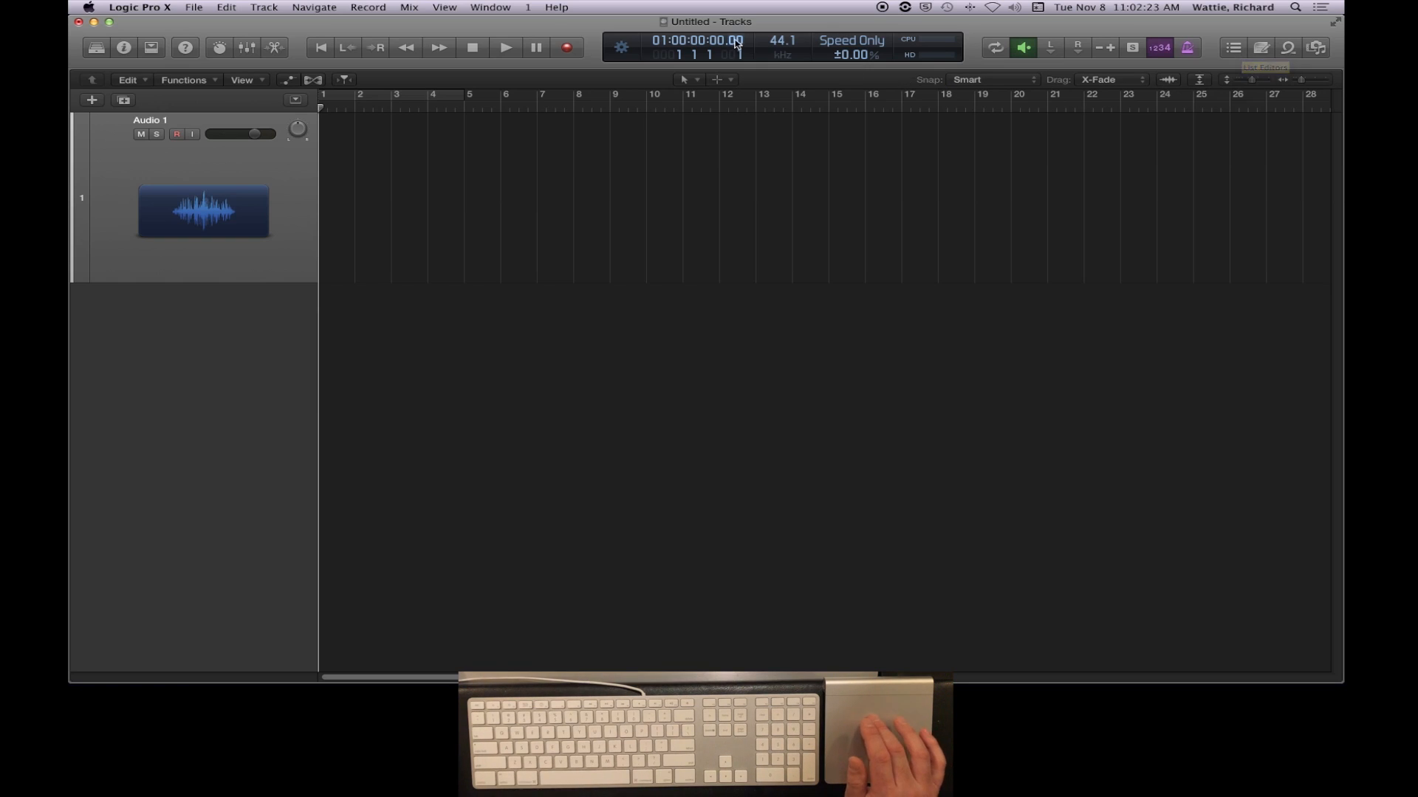
- Set the project's sample rate to 96 kHz from the LCD
click(780, 43)
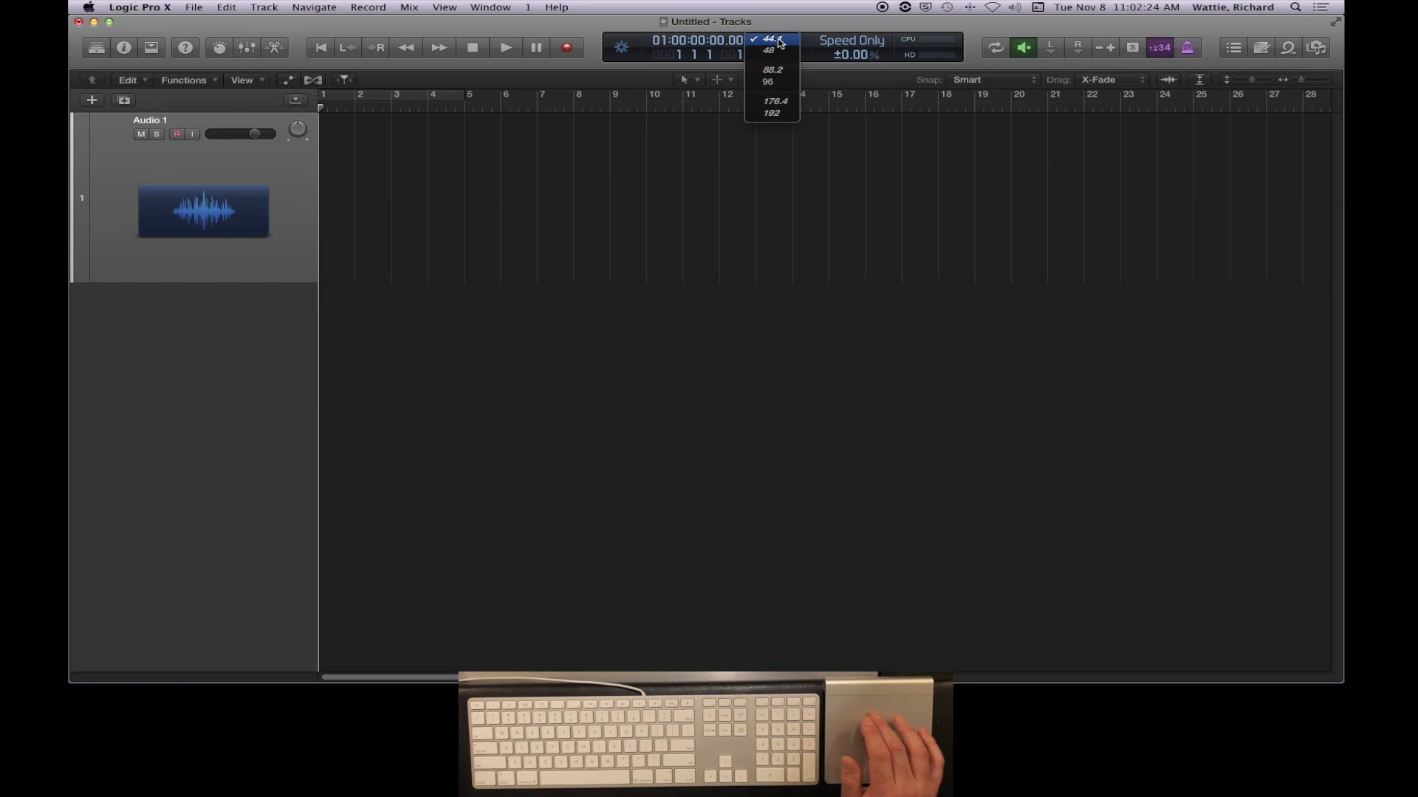
click(783, 84)
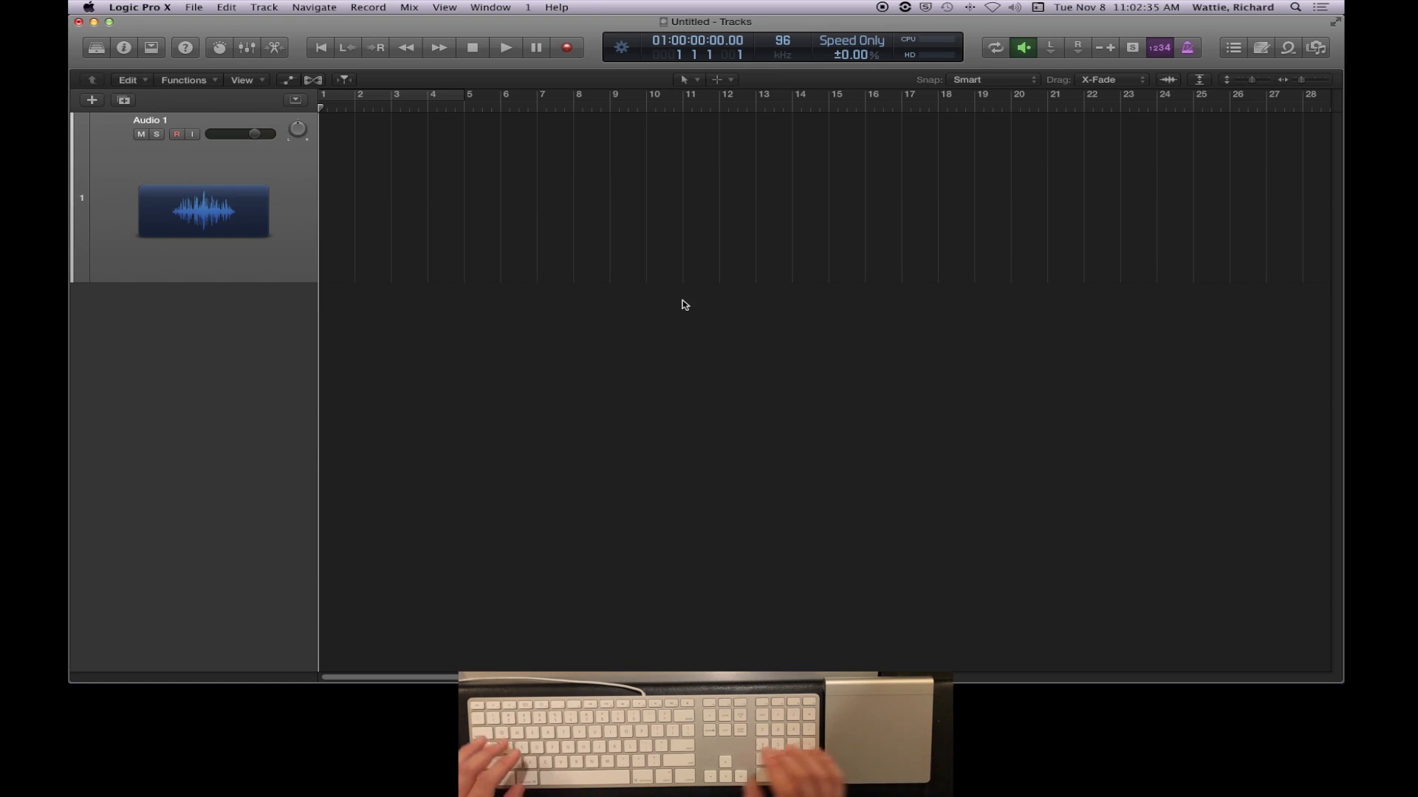
- Examine the Devices and General audio preferences, including the available recording file types
key(super+comma)
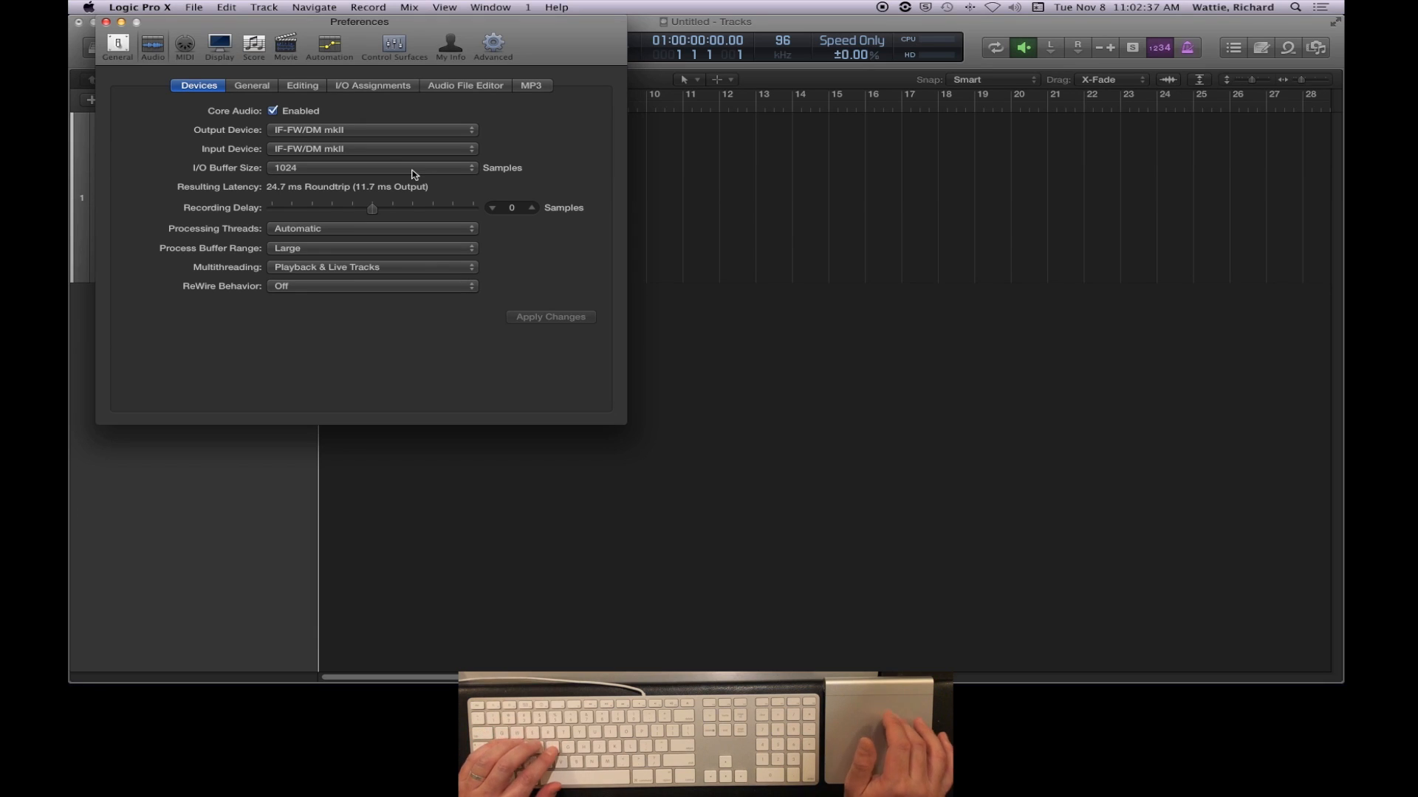
drag(384, 24, 633, 121)
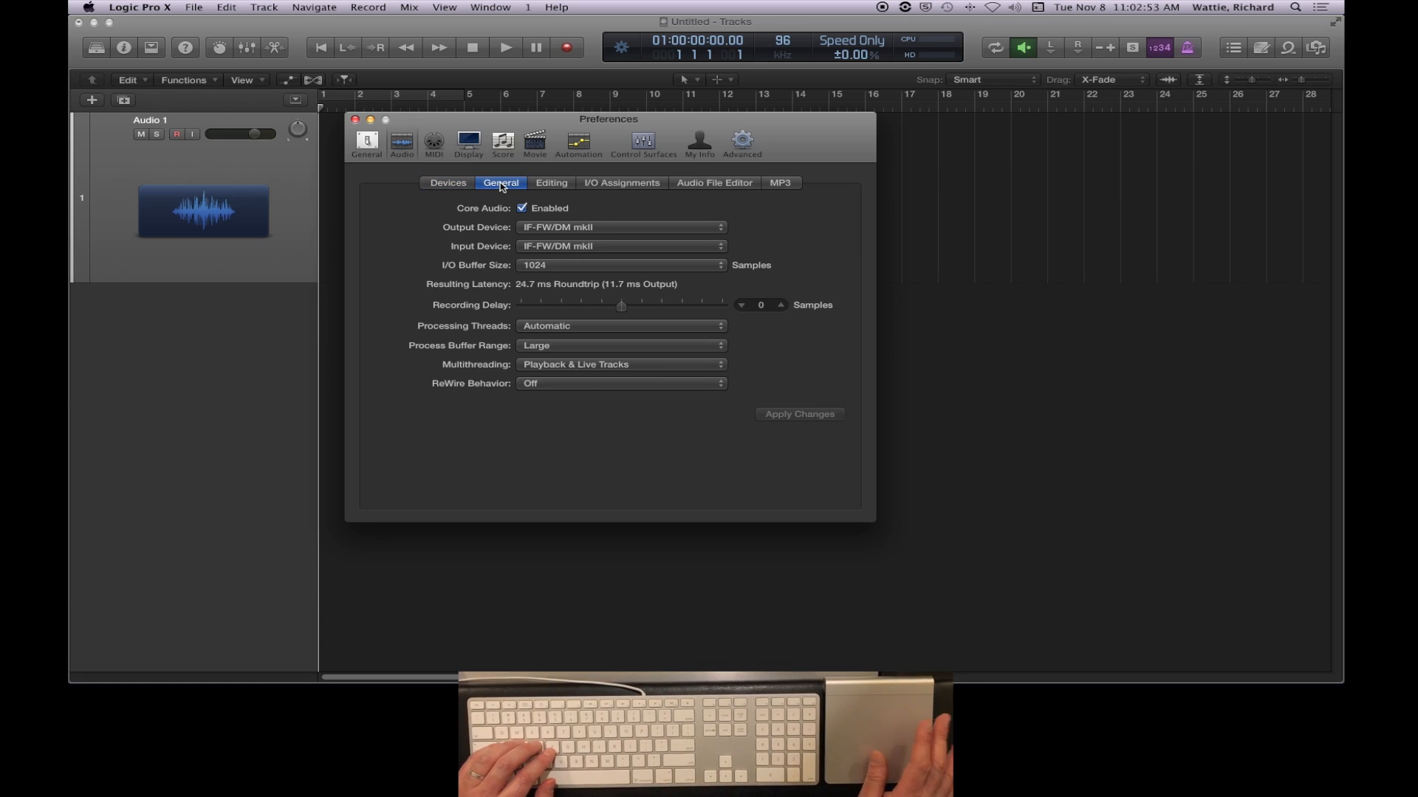
click(501, 184)
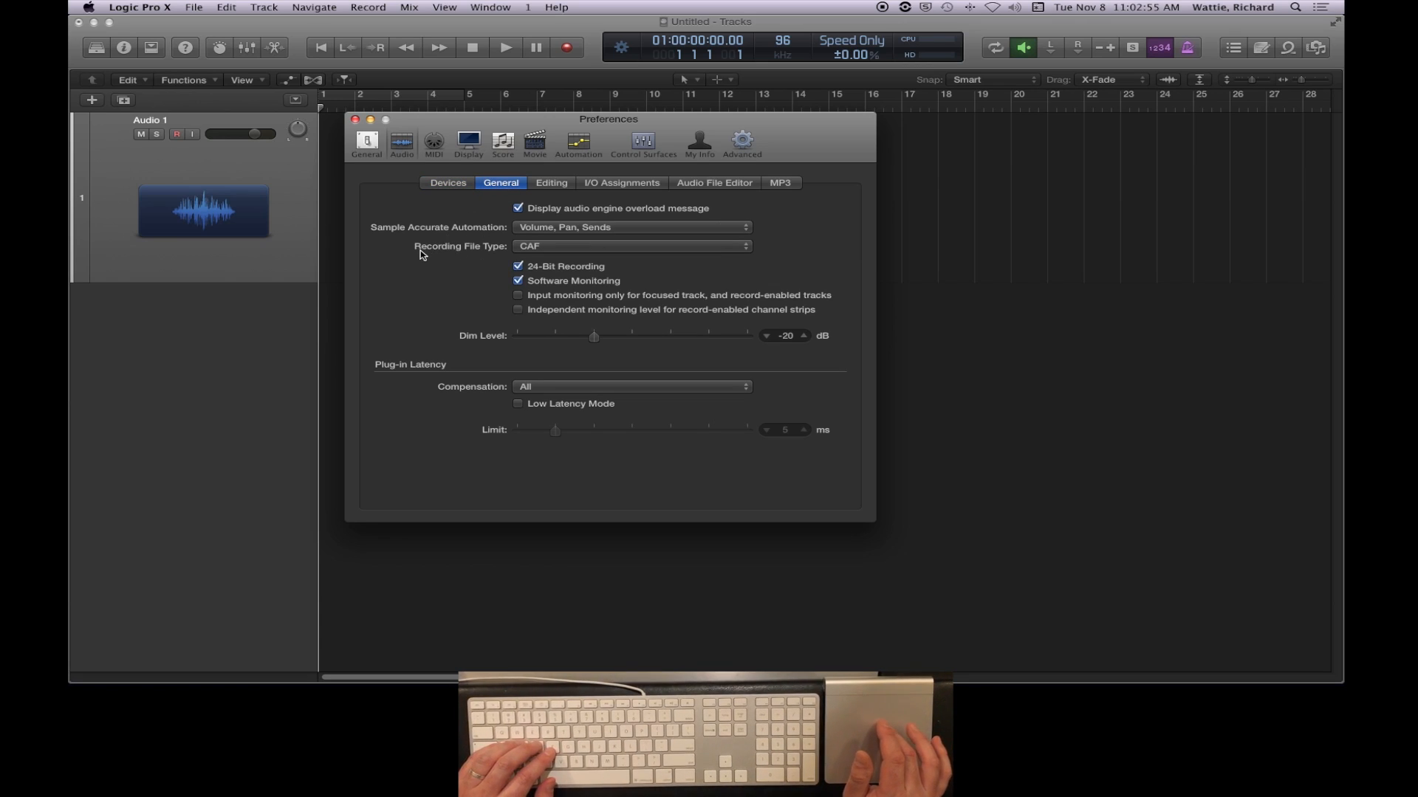
click(552, 247)
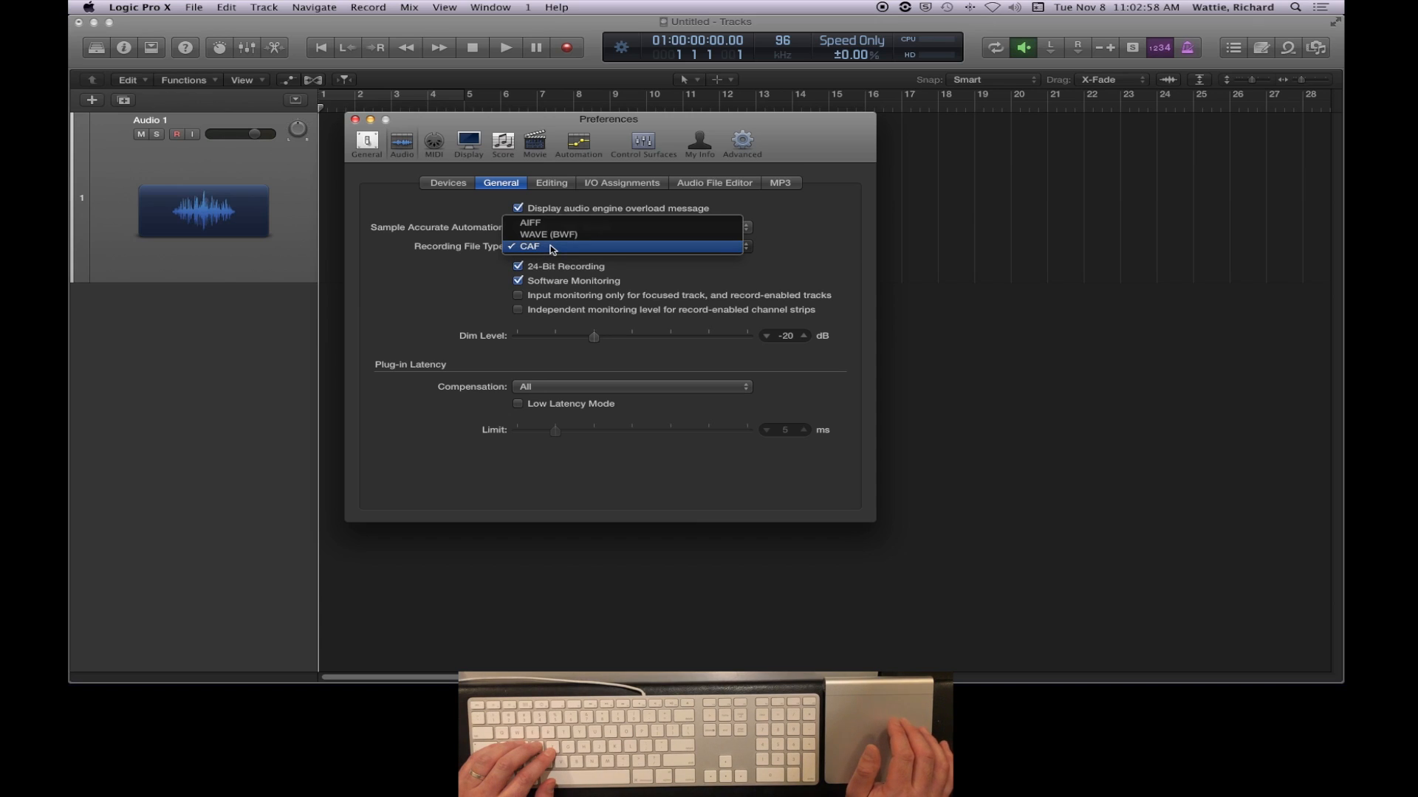
click(449, 260)
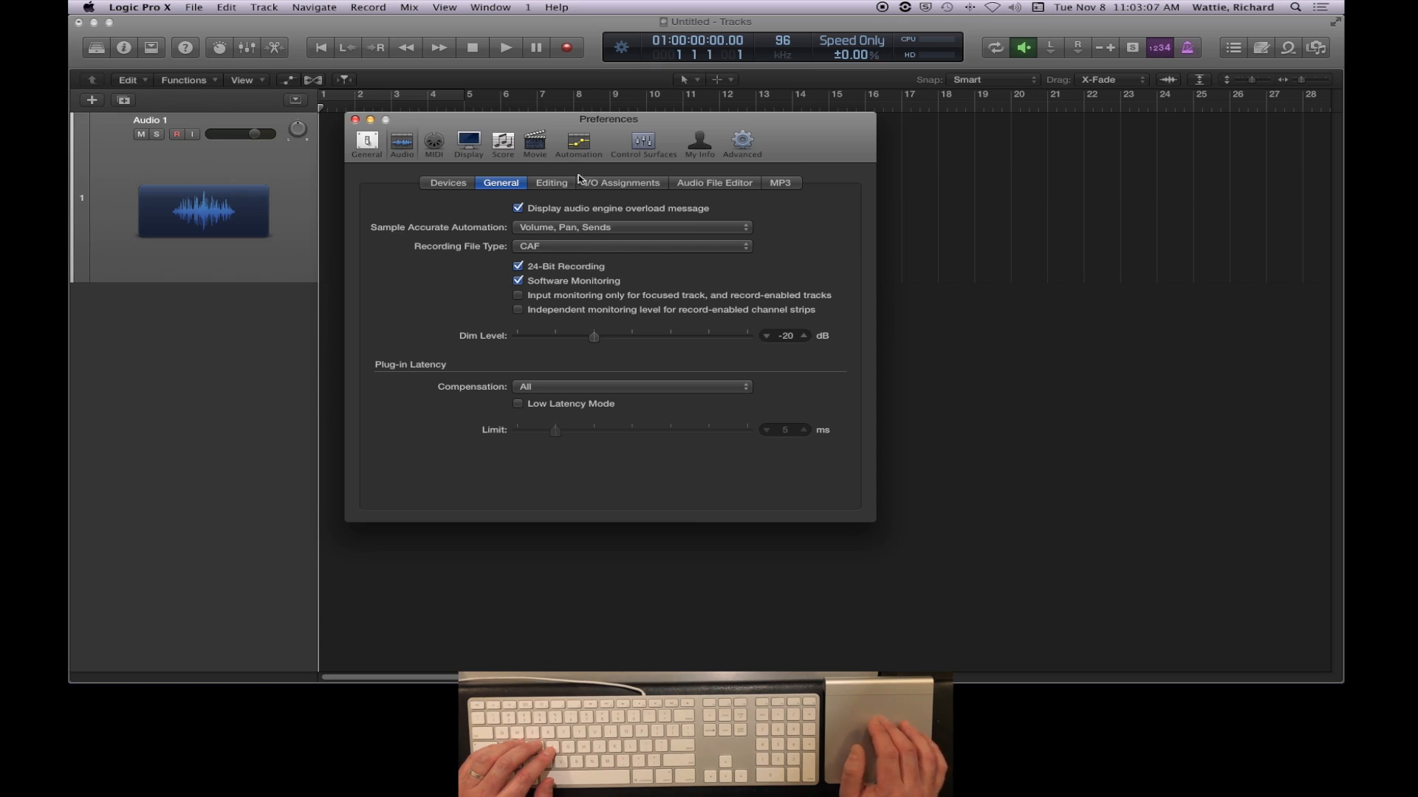
- View the audio preferences for Editing and I/O Assignments and the Advanced preferences, and close the preferences
click(553, 188)
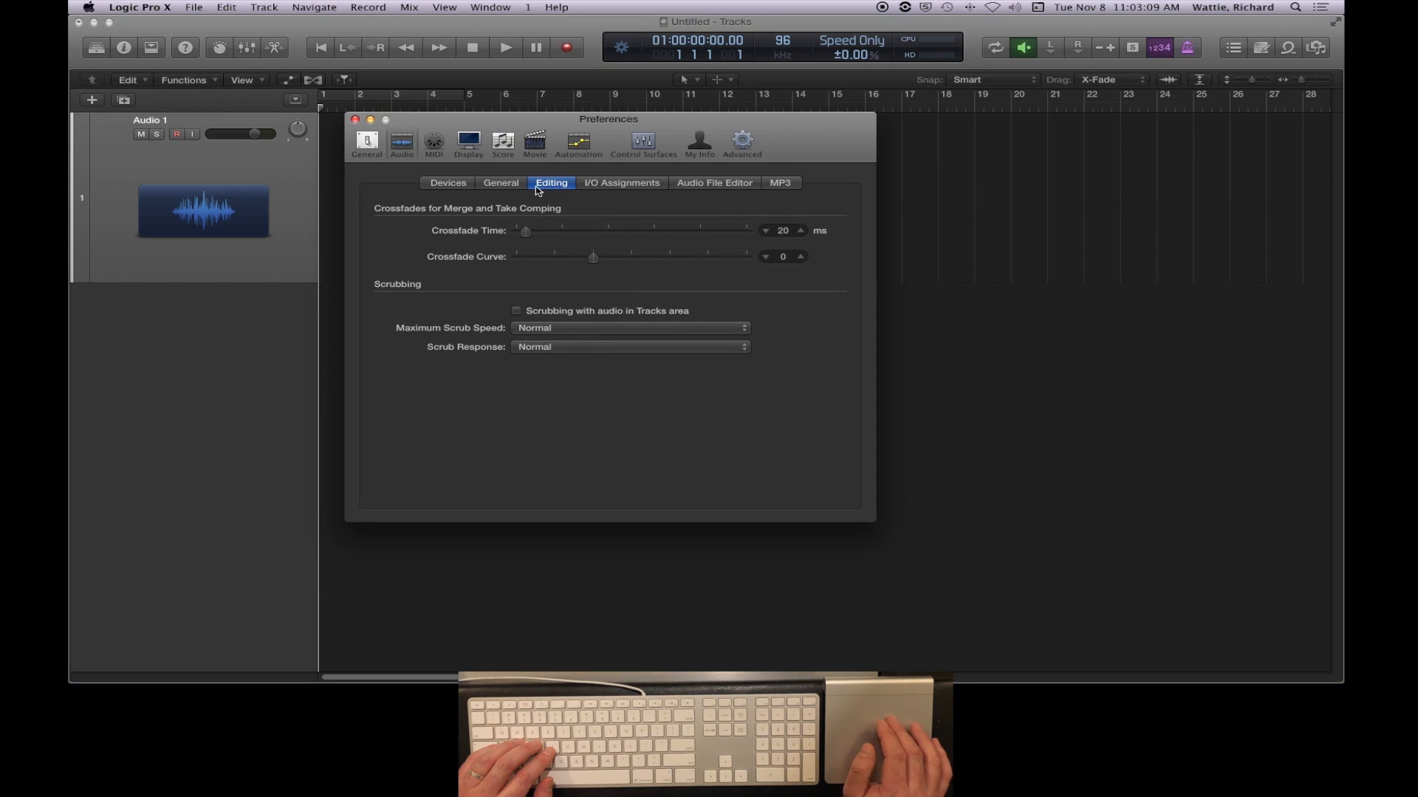
click(620, 187)
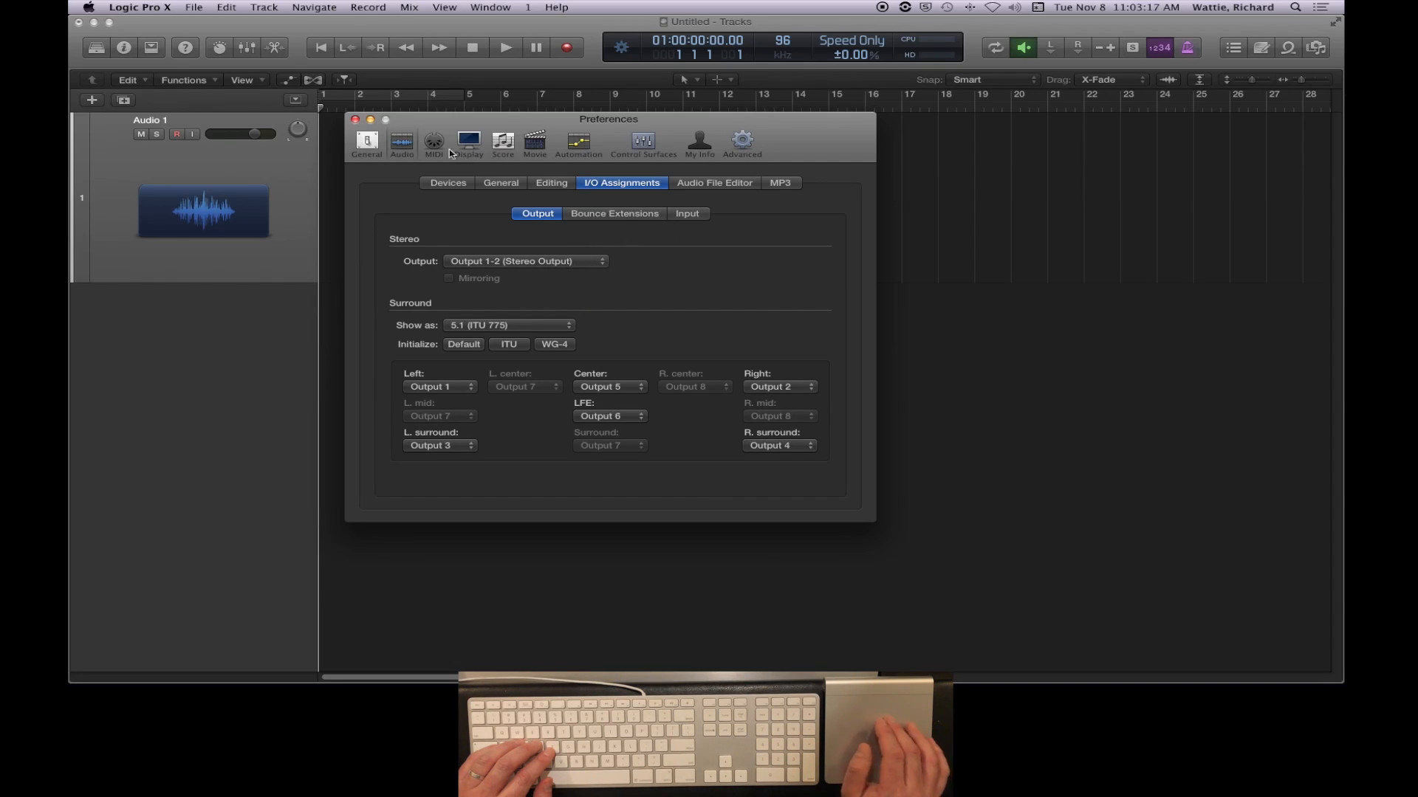
click(743, 143)
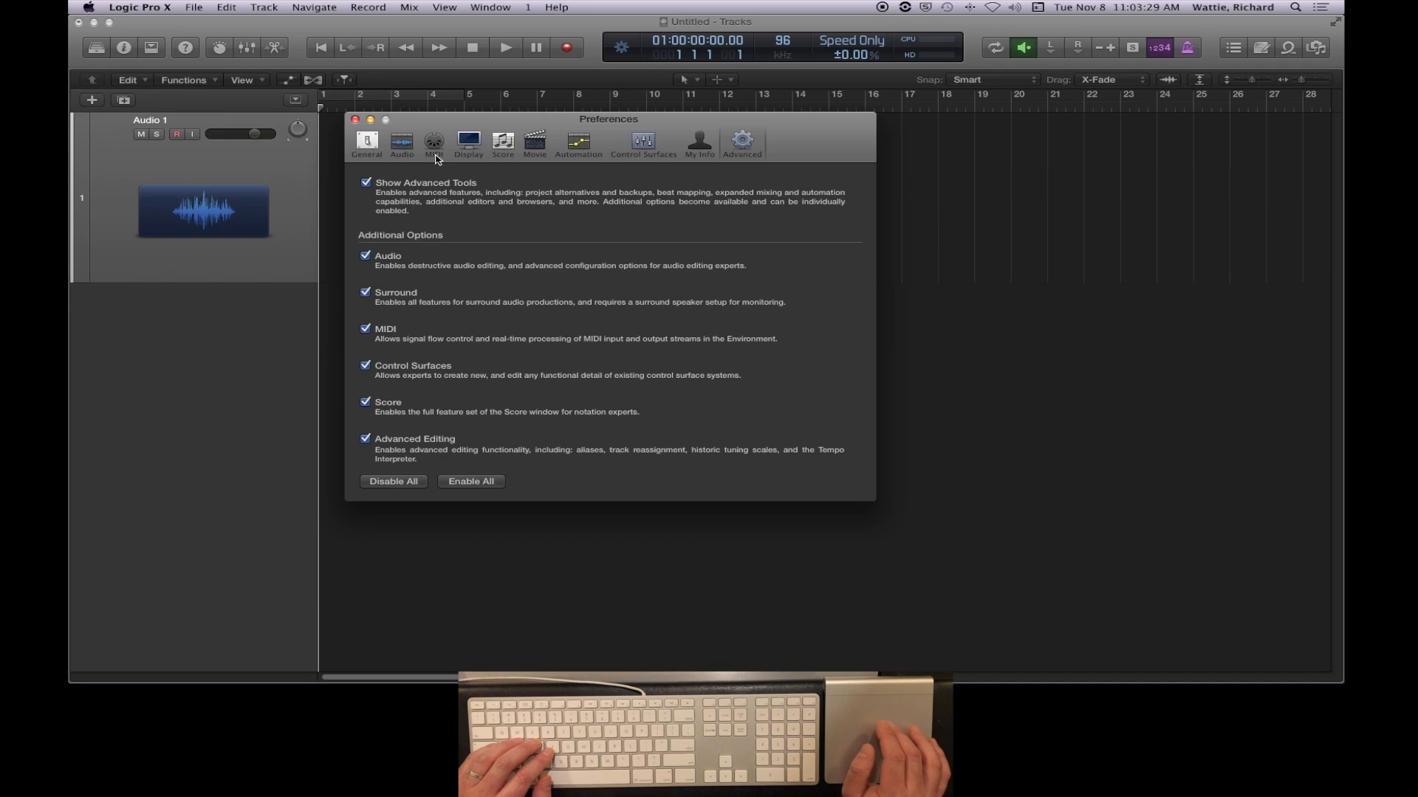
click(355, 119)
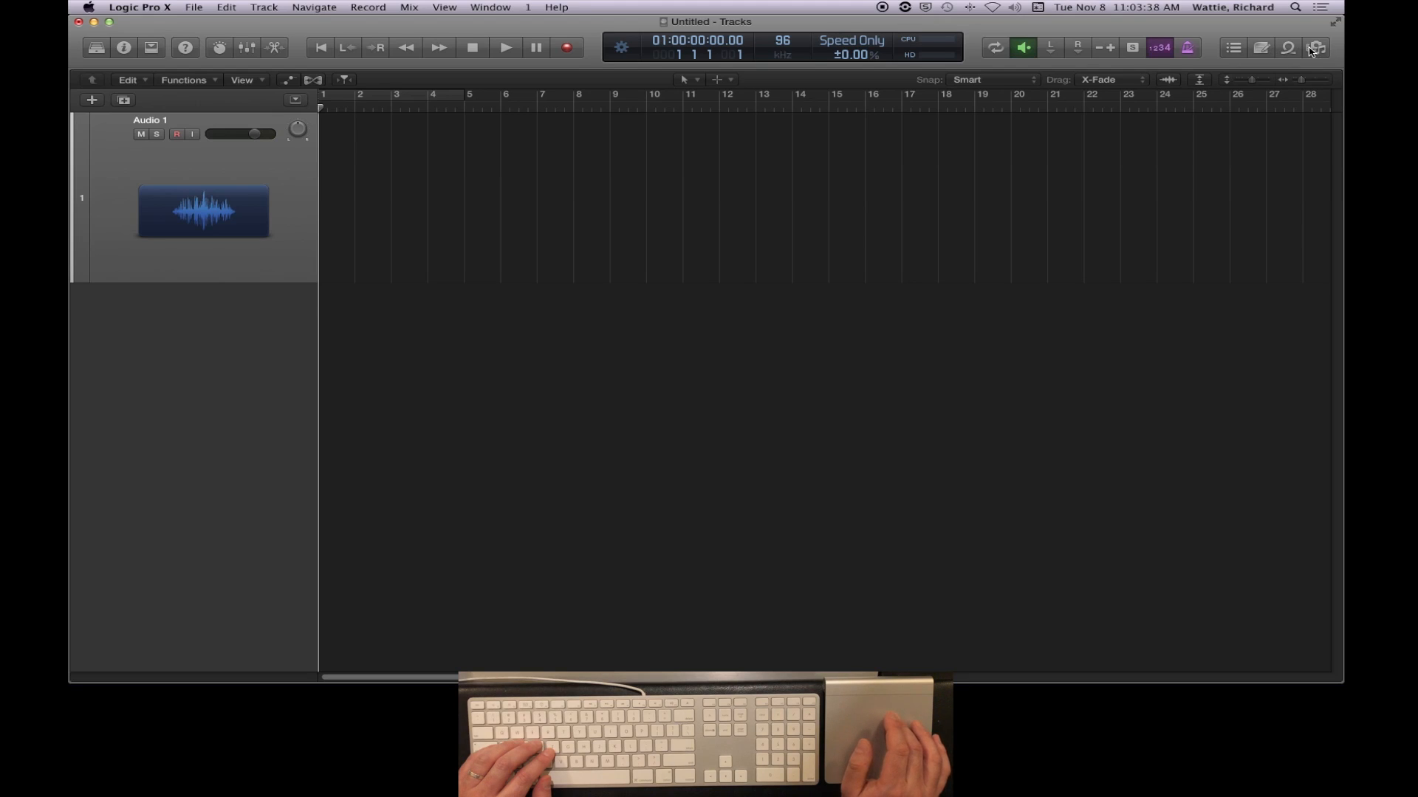
- Open the List Editors and view the Event, Marker, Tempo and Signature lists
click(1232, 48)
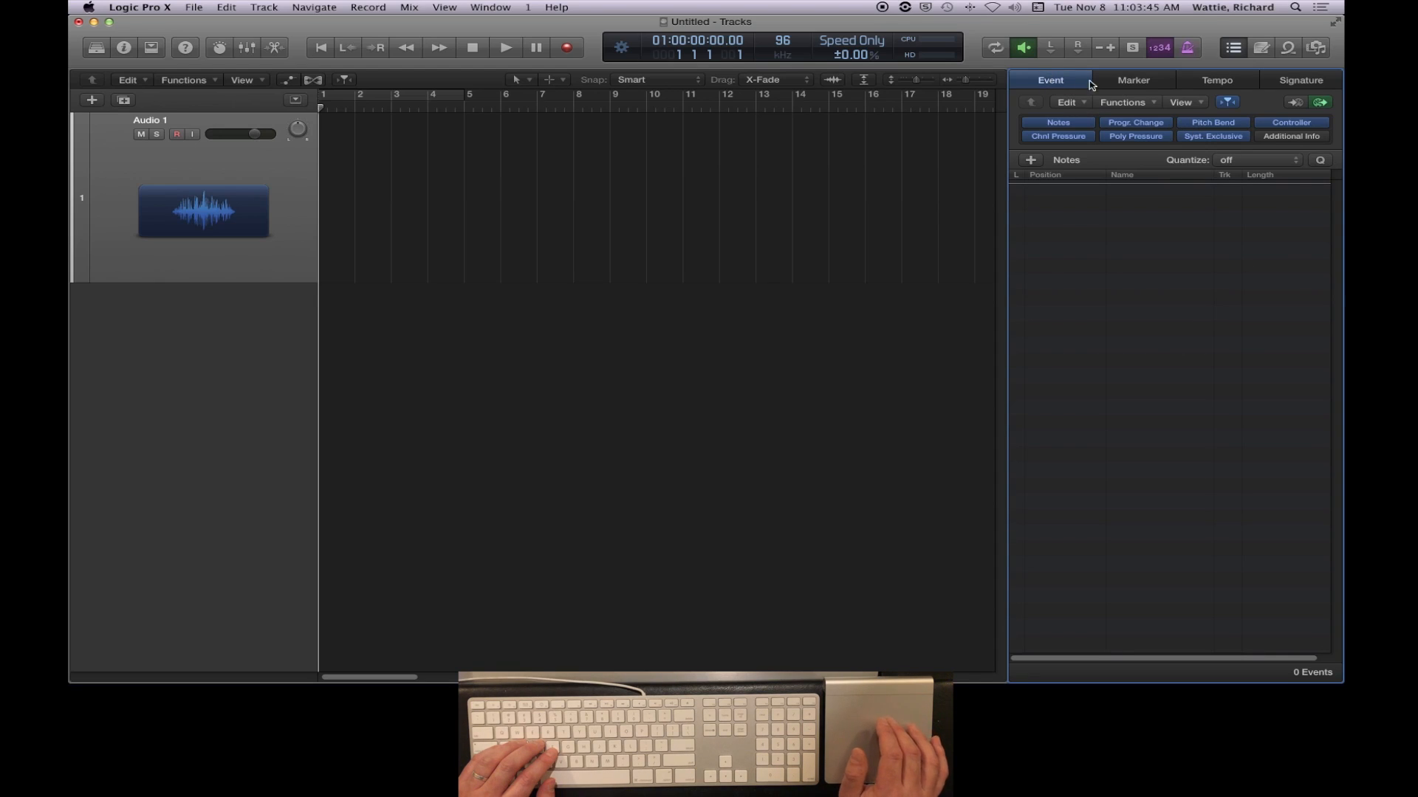
click(1135, 84)
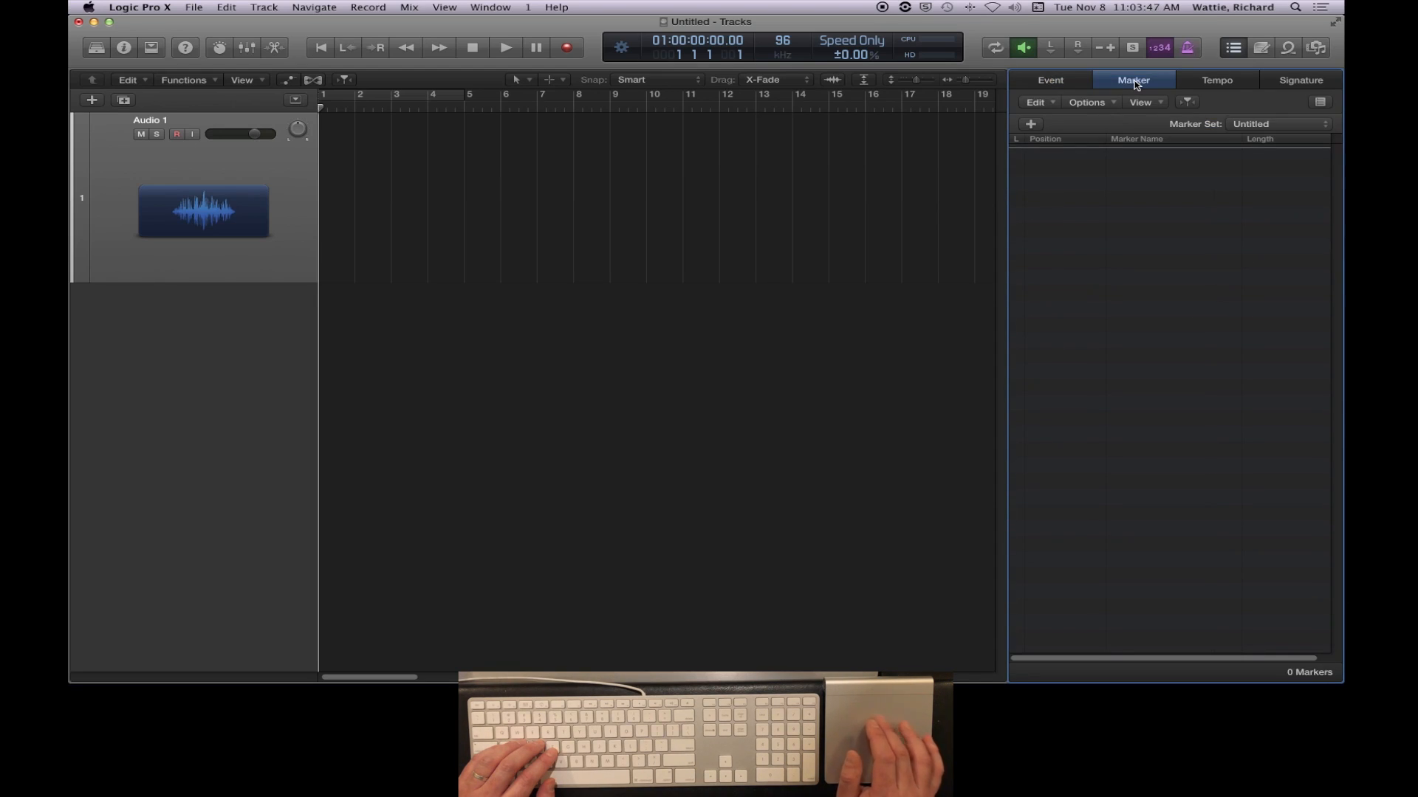
click(1213, 83)
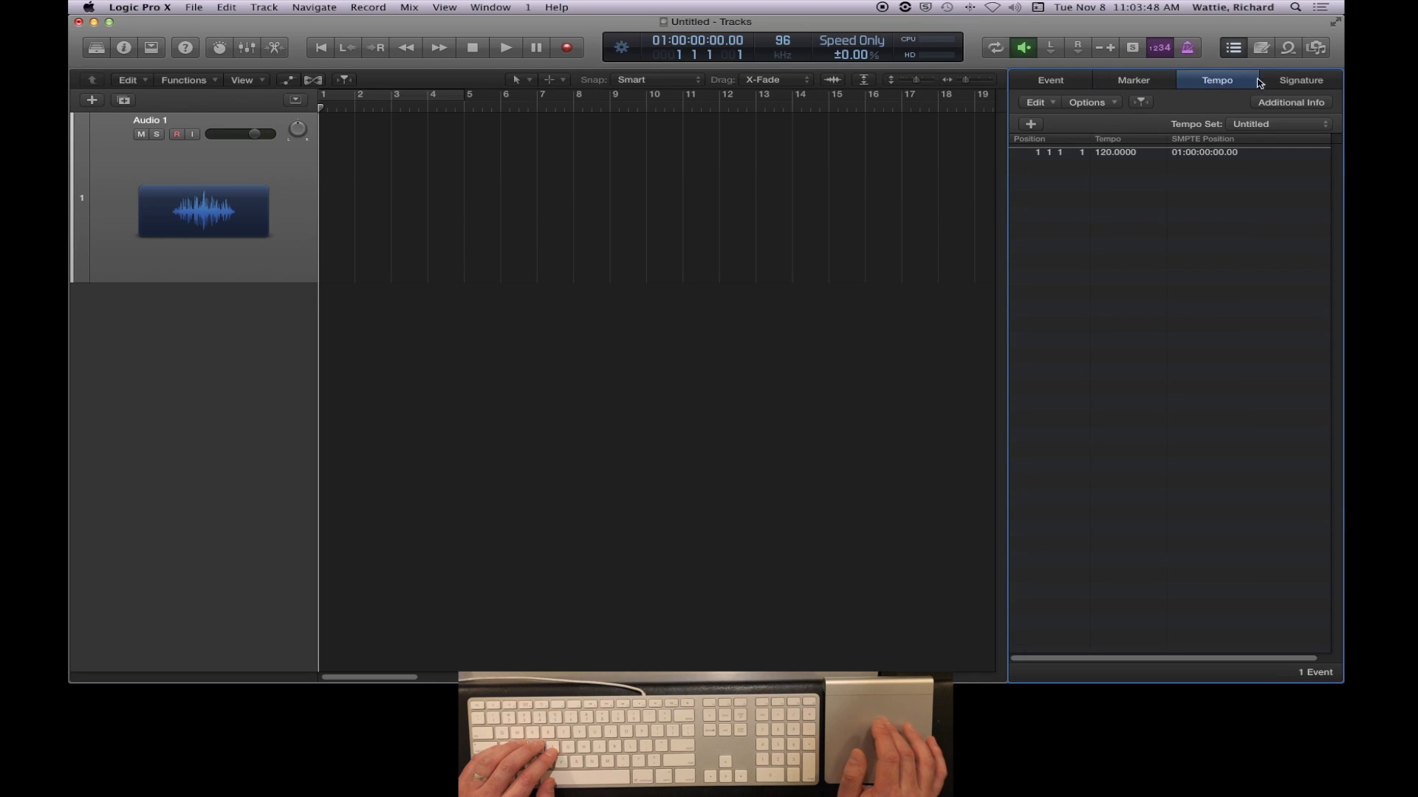
click(1296, 81)
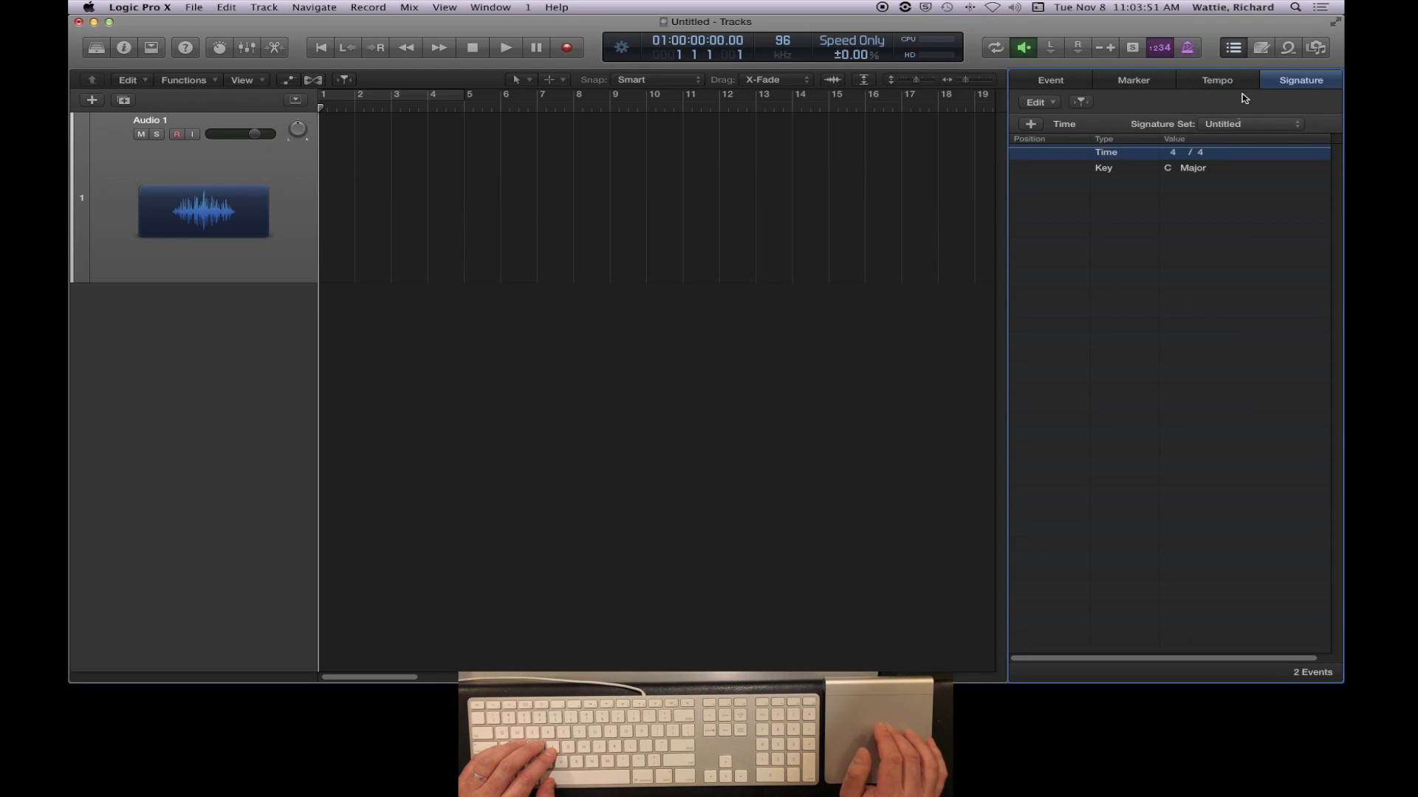
click(1120, 83)
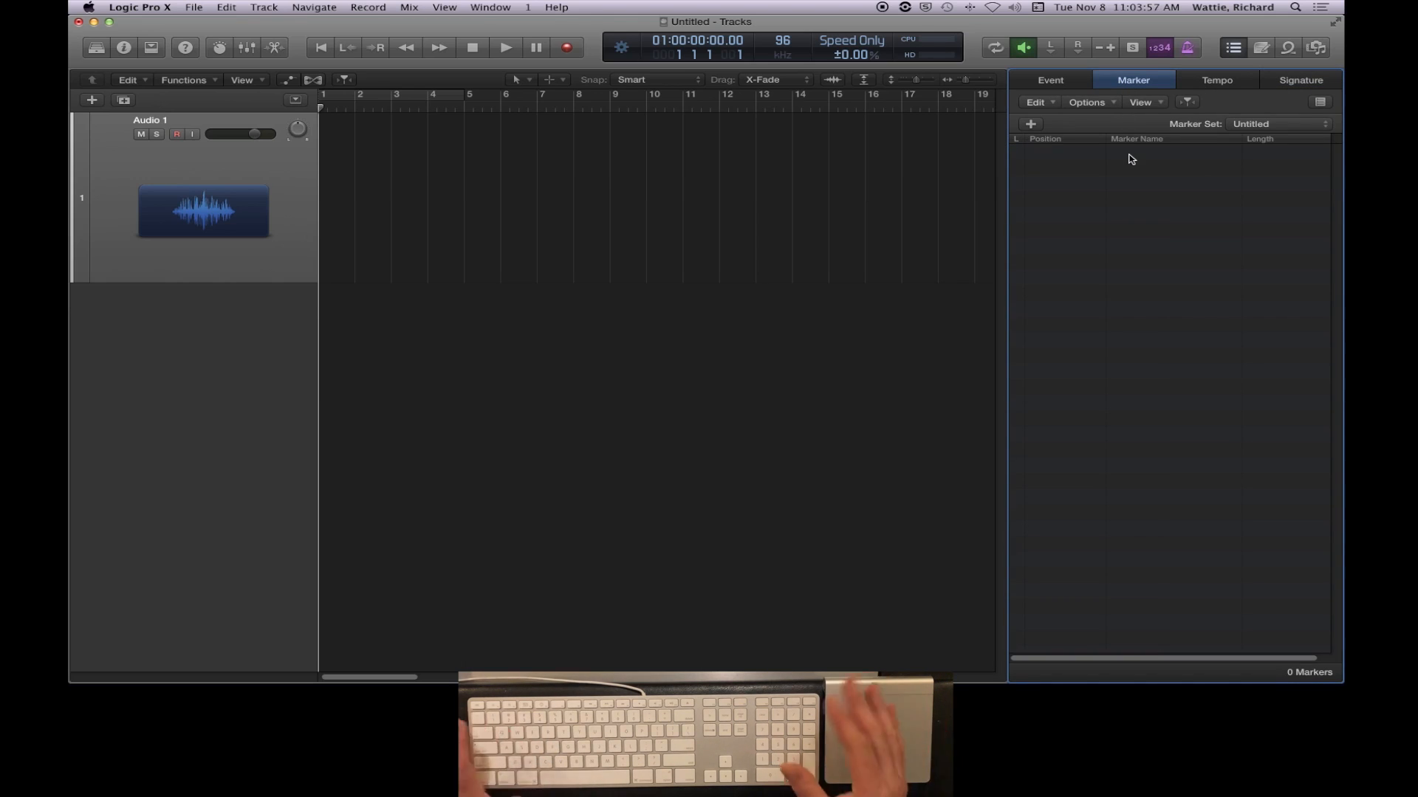
click(1062, 82)
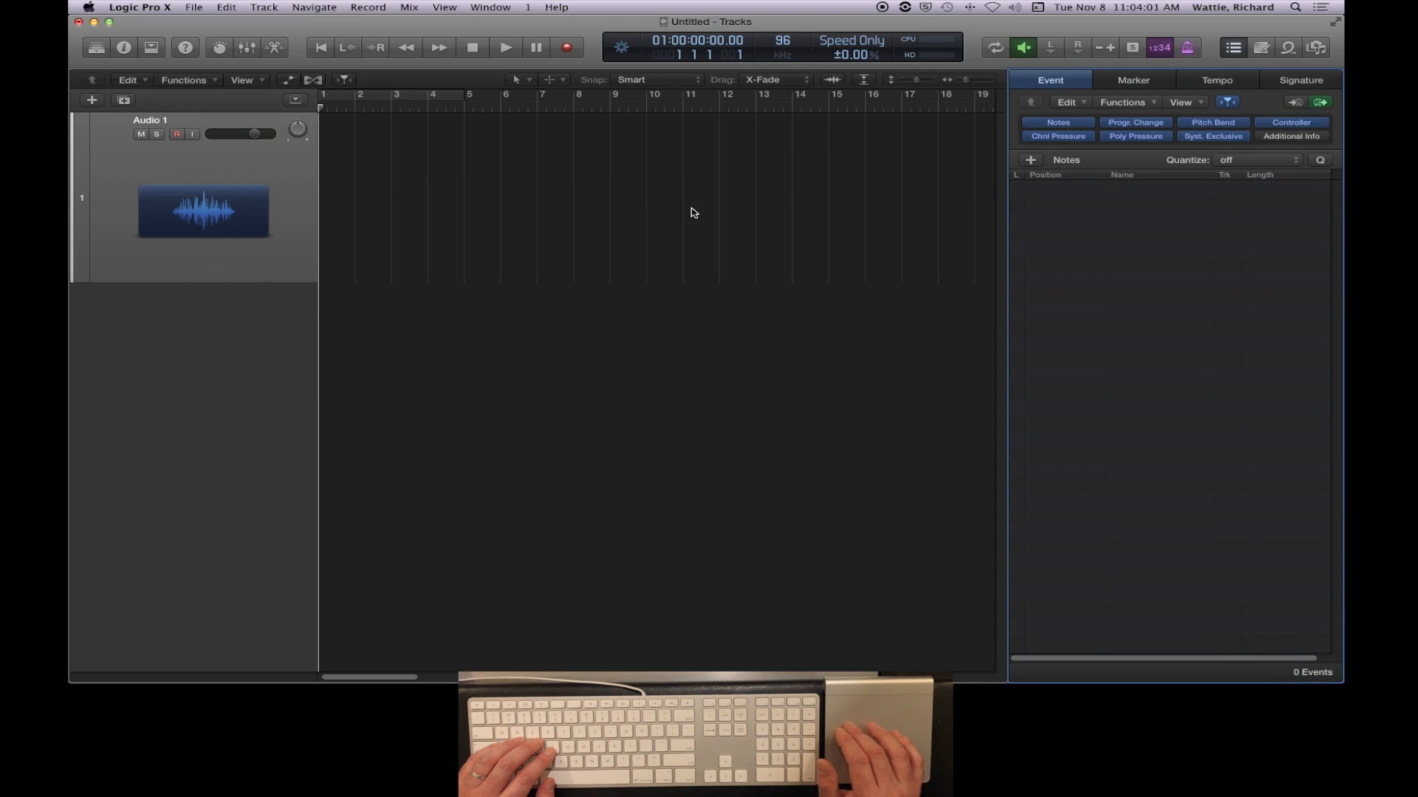
- View the project and track note pads and display the Apple Loops browser
click(1261, 47)
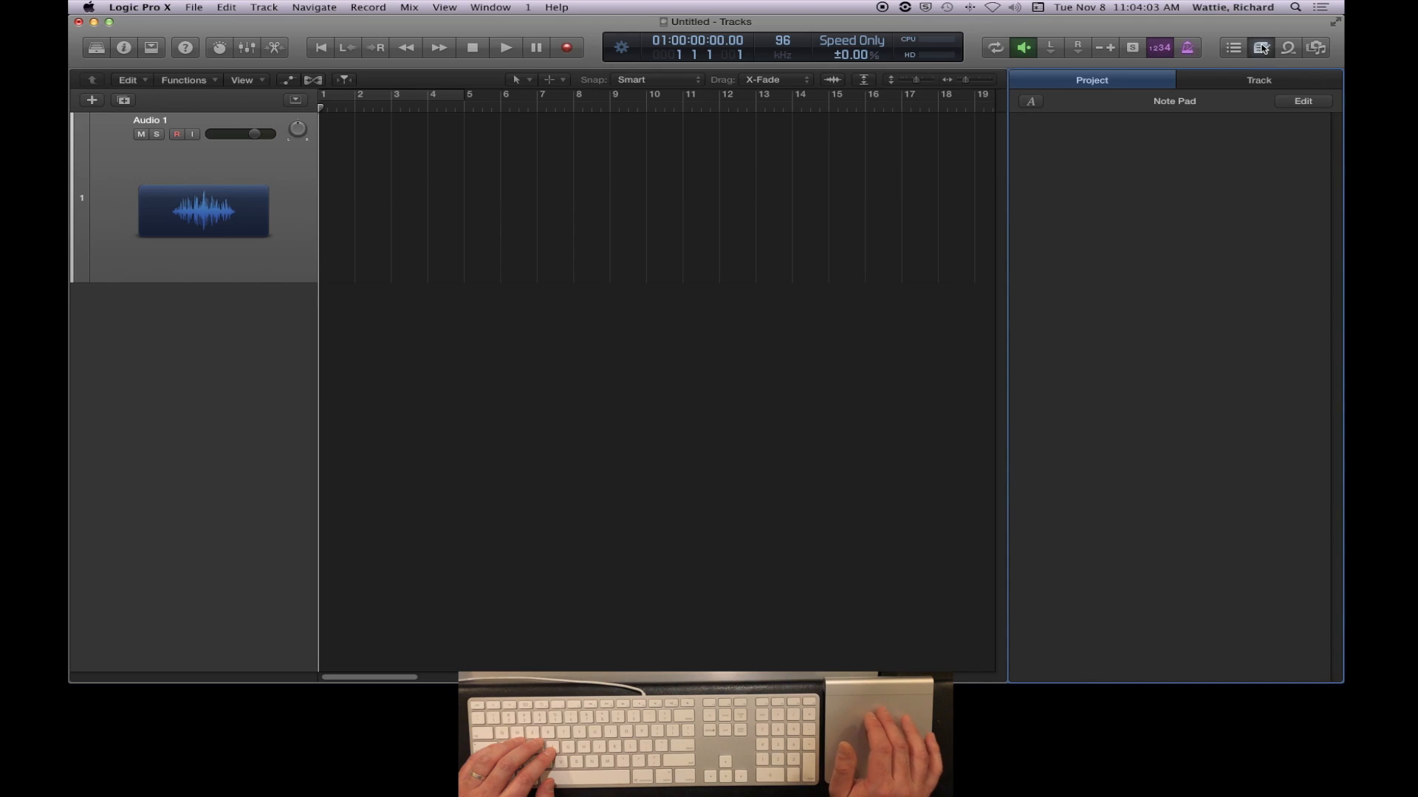
click(1250, 80)
click(1124, 81)
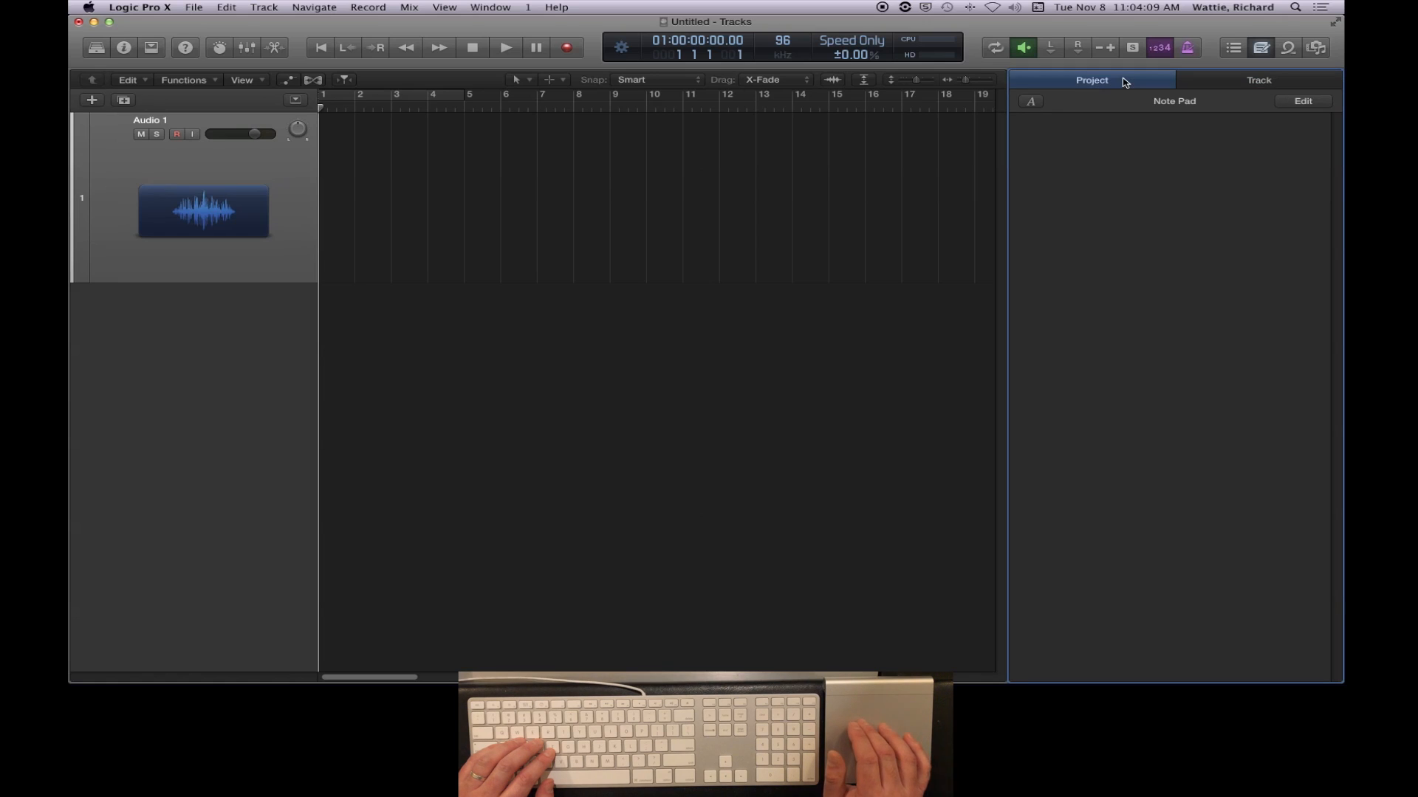
click(1288, 49)
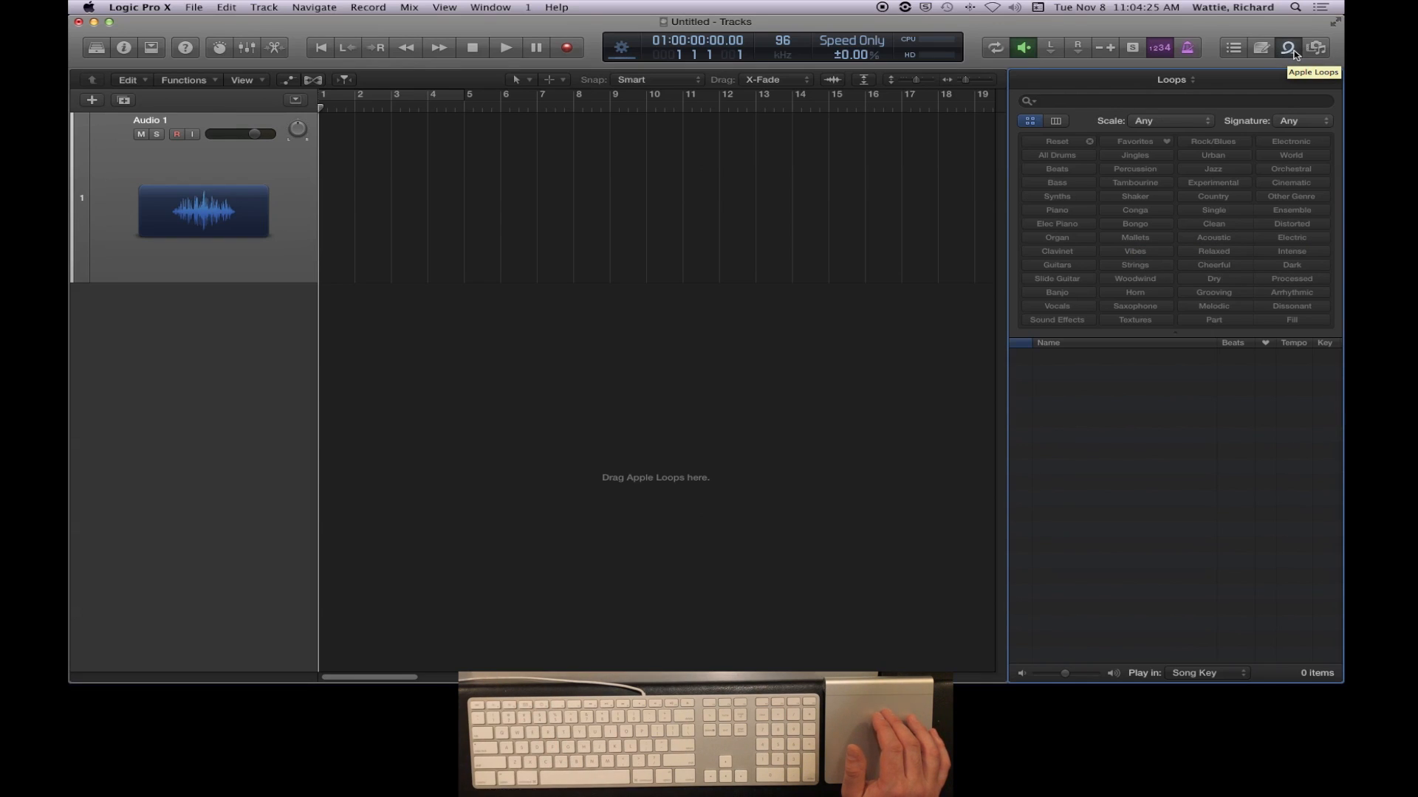
- View the Project, Media and All Files browsers, and close the browser pane
click(1317, 49)
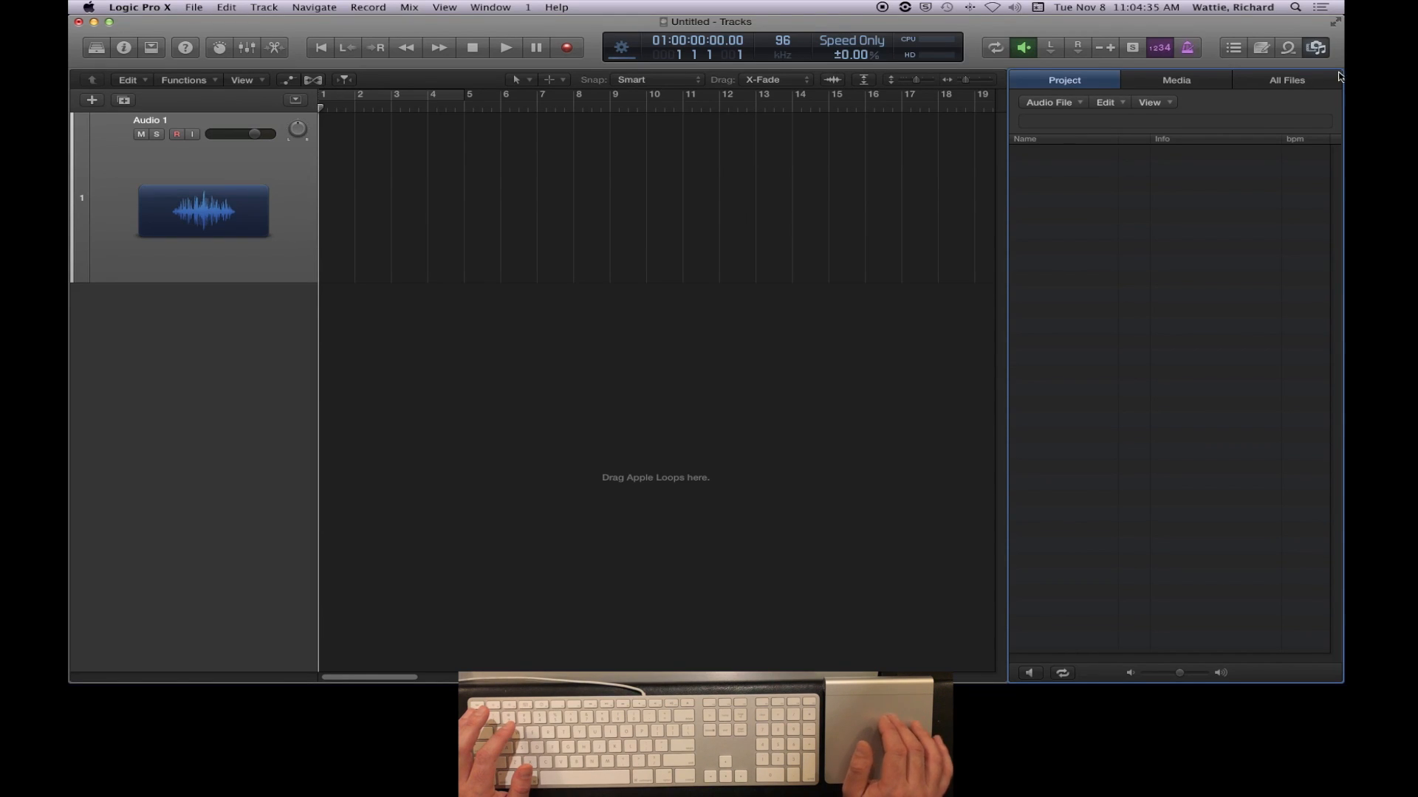
click(1176, 83)
click(1301, 85)
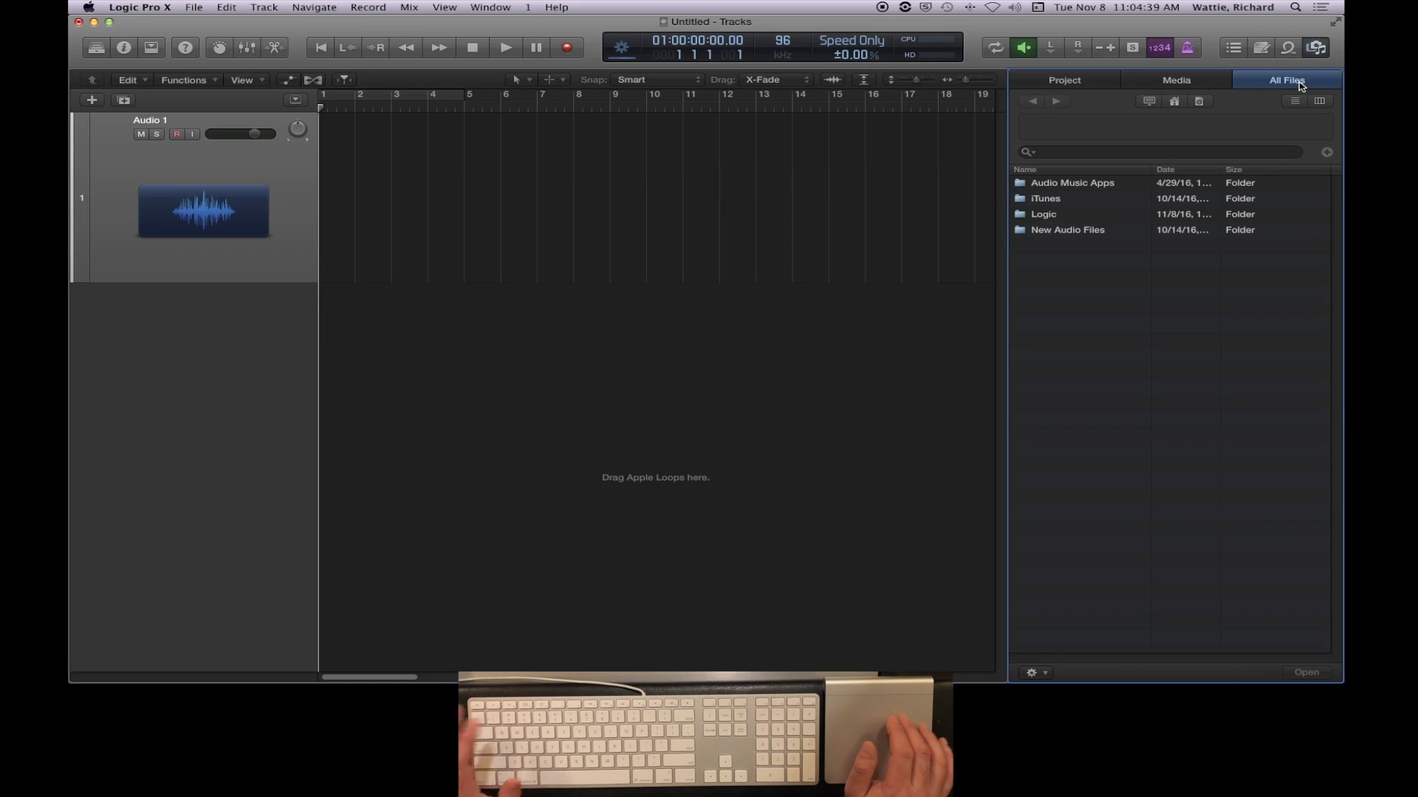
click(1077, 82)
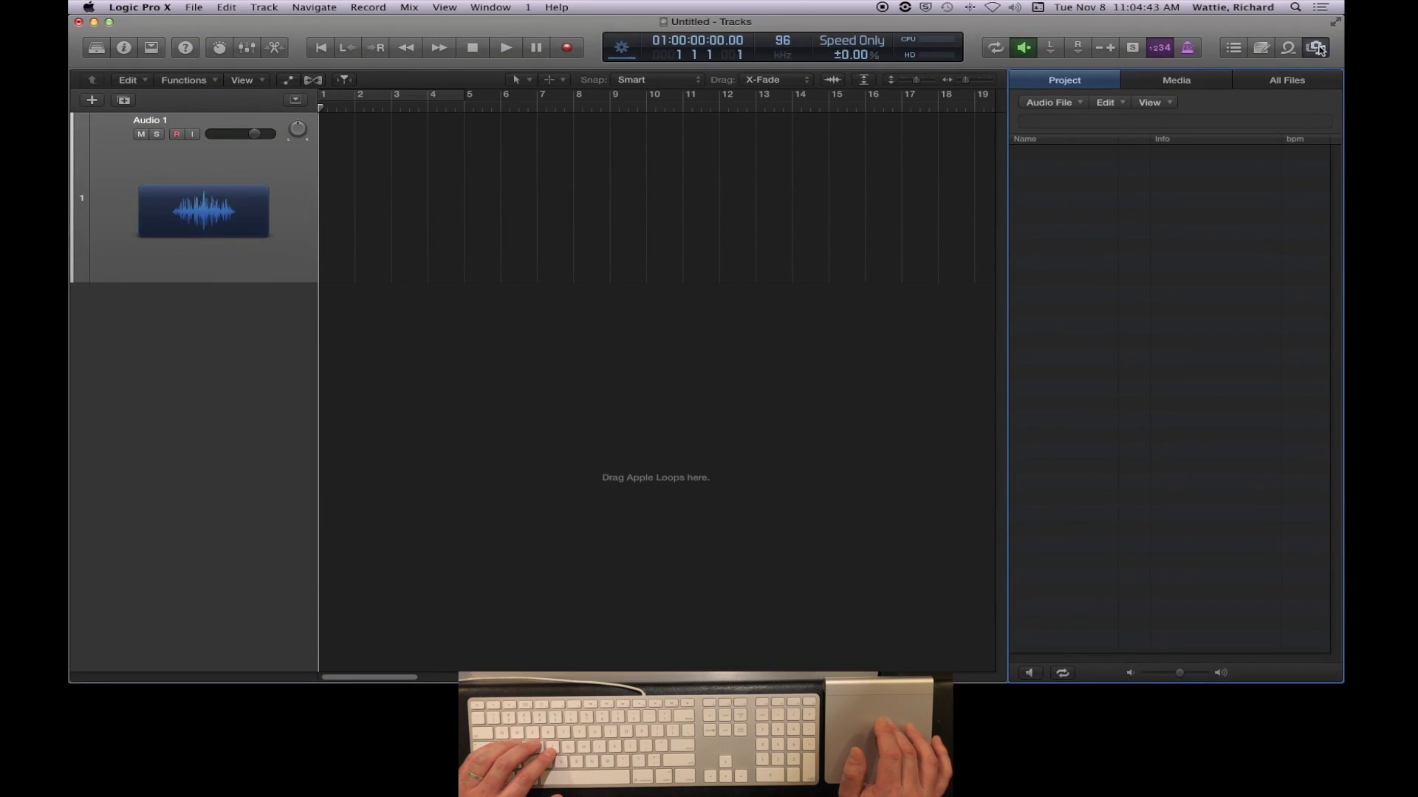
click(1320, 49)
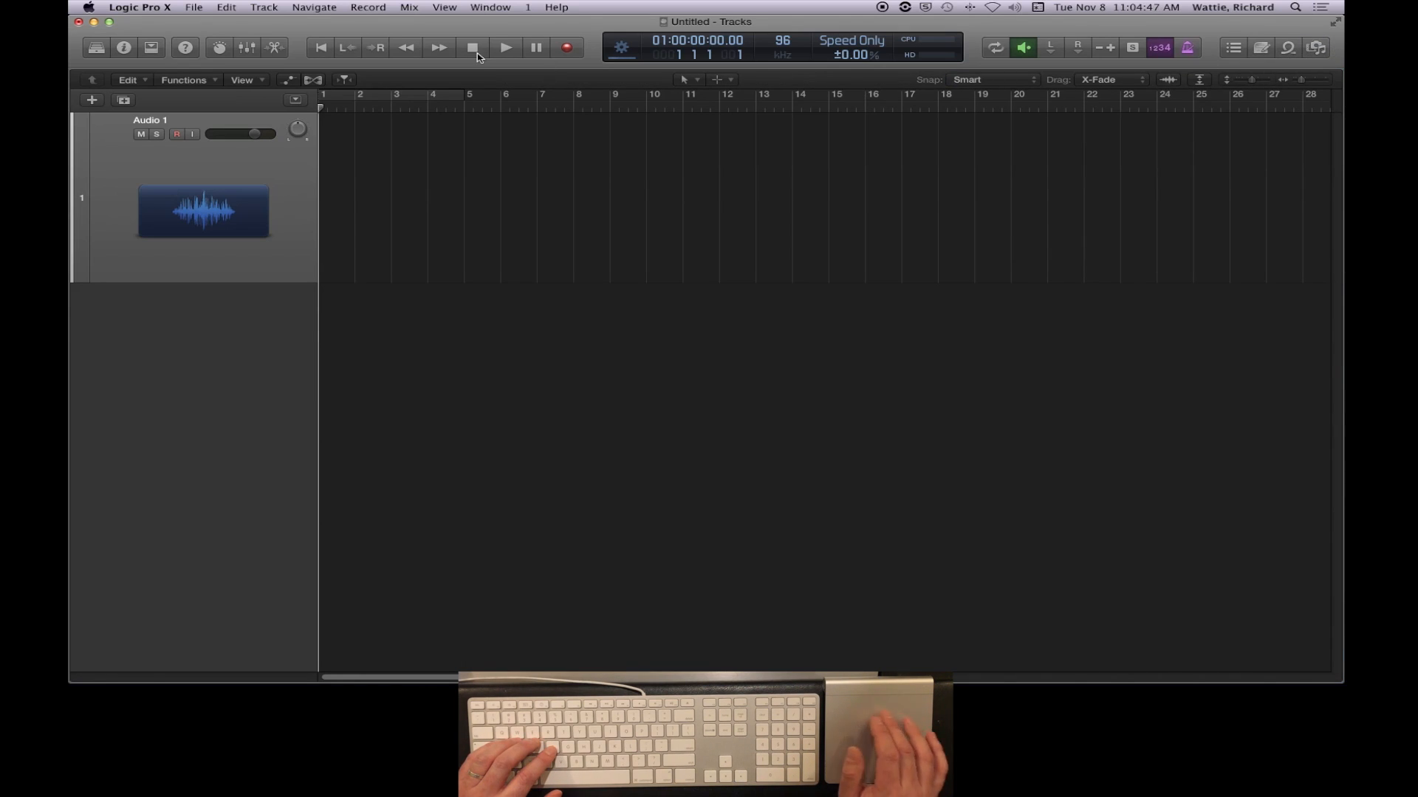
- Display the Smart Controls, Inspector, Library and browsers together around the tracks area, and hide the browsers again
click(220, 48)
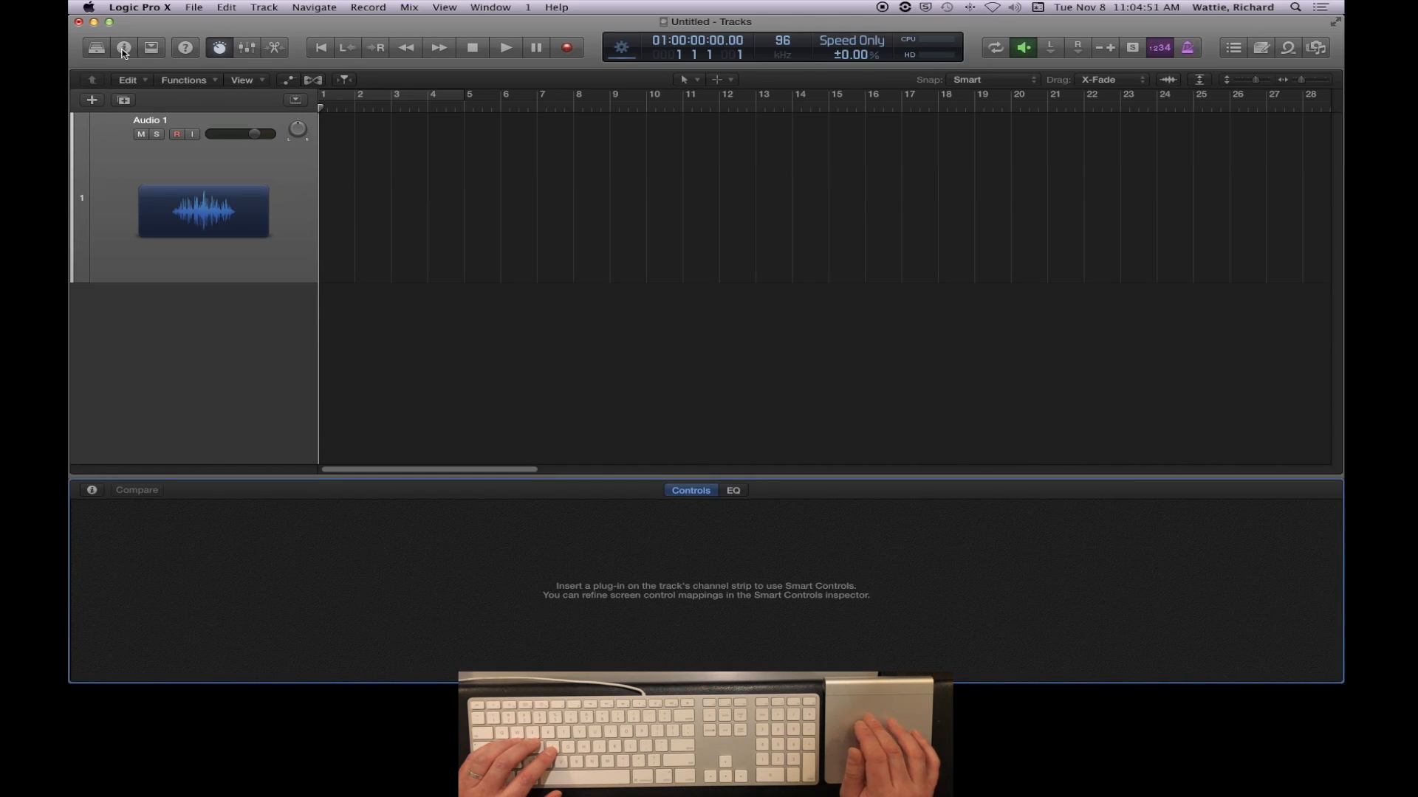
click(124, 51)
click(96, 48)
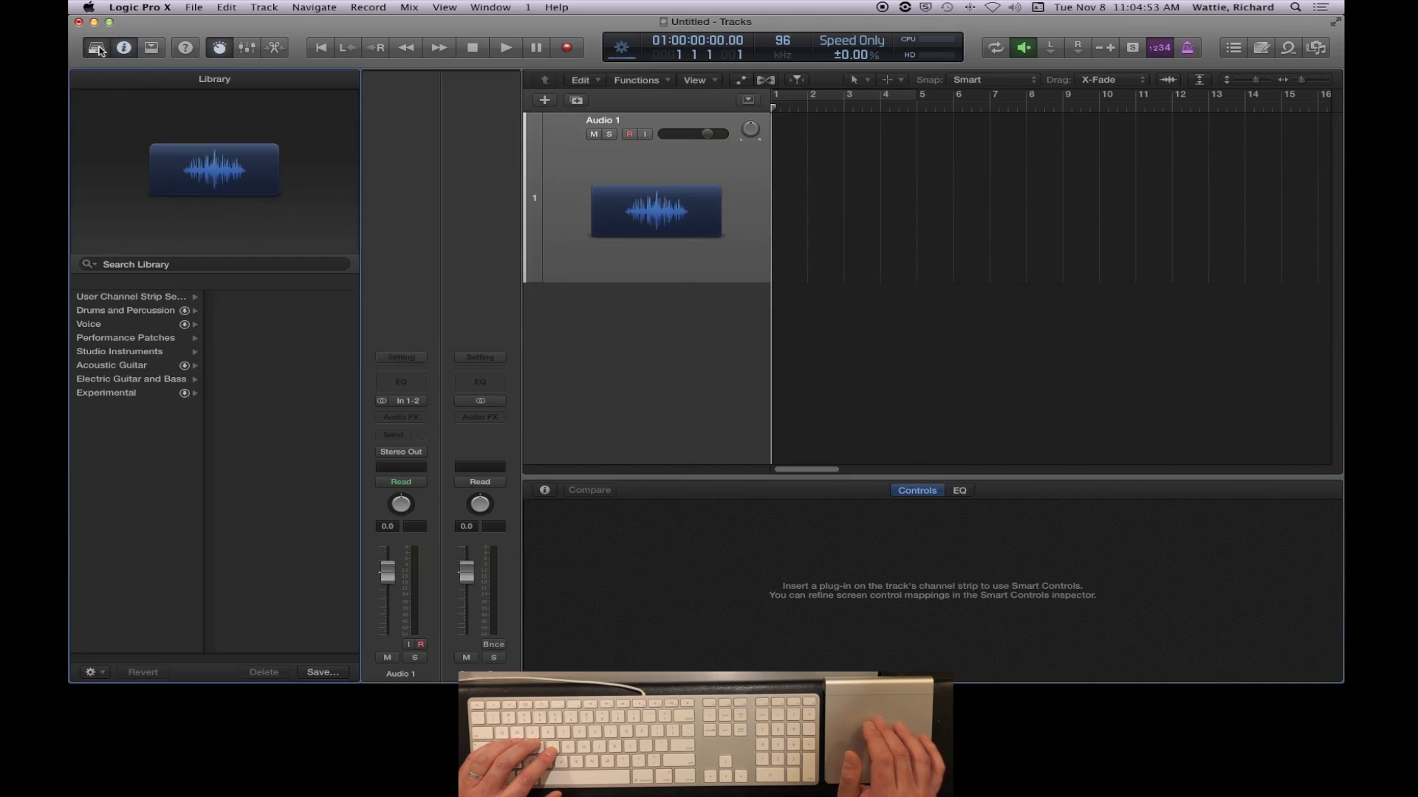
click(1317, 48)
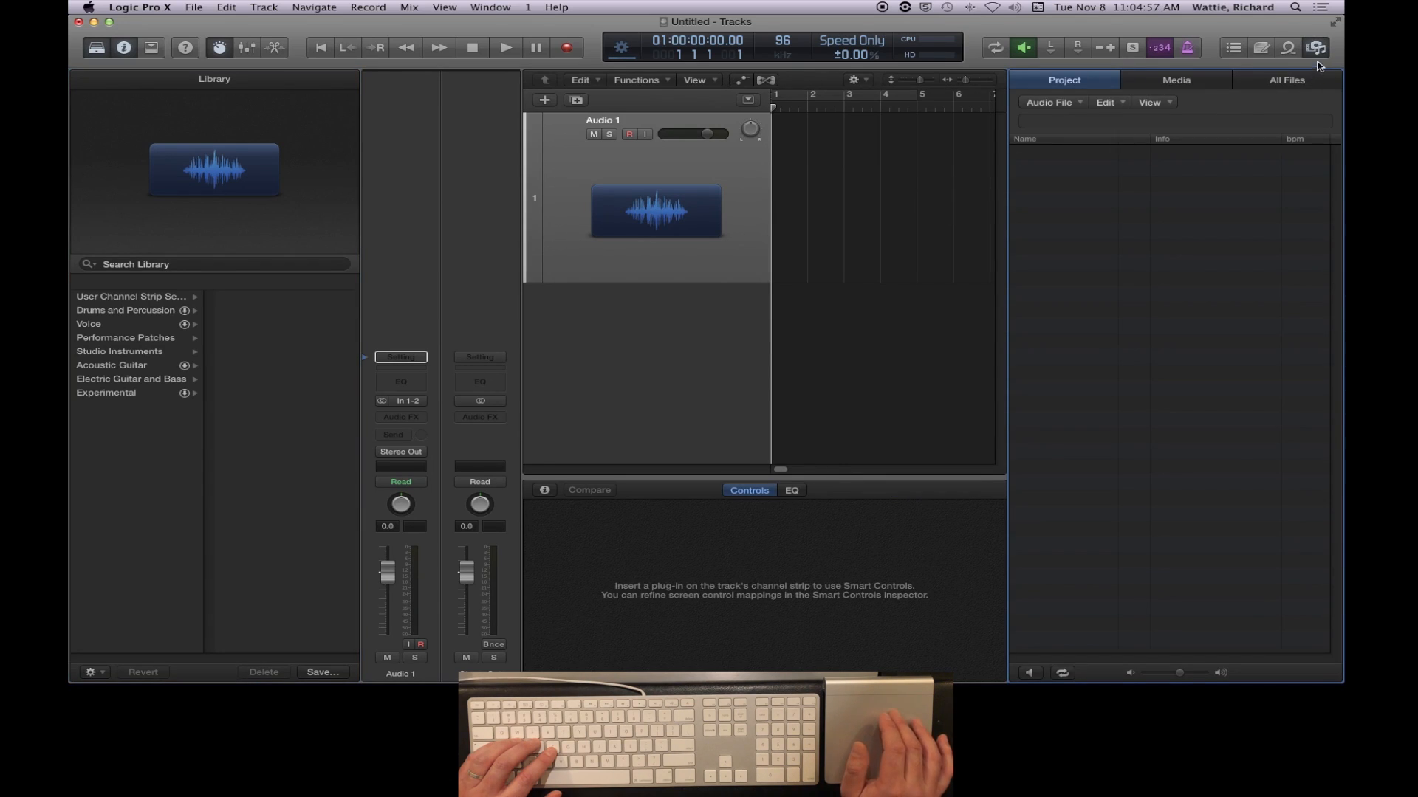
click(1317, 49)
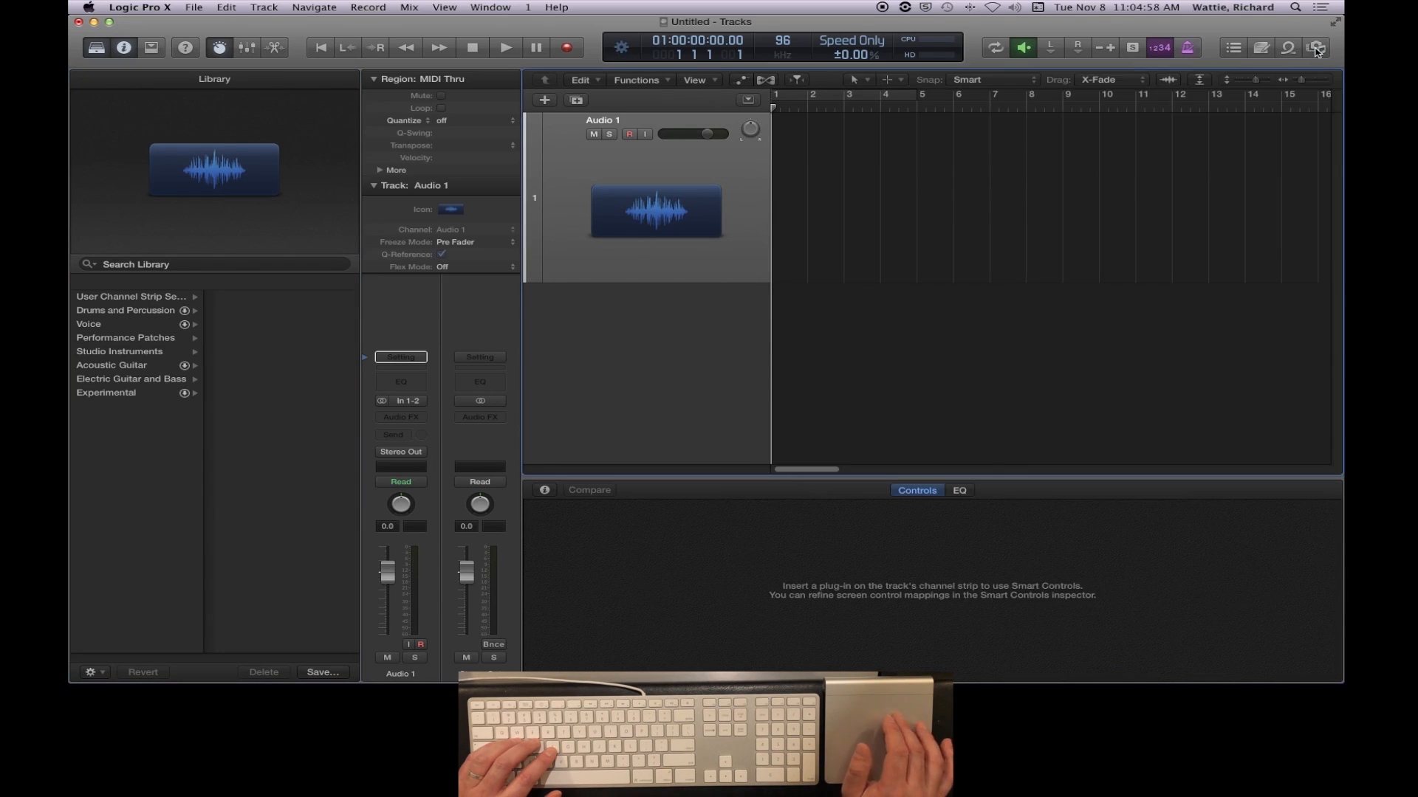
- Hide the Library and Inspector, and view the Mixer in place of the Smart Controls before closing it
click(97, 49)
click(123, 47)
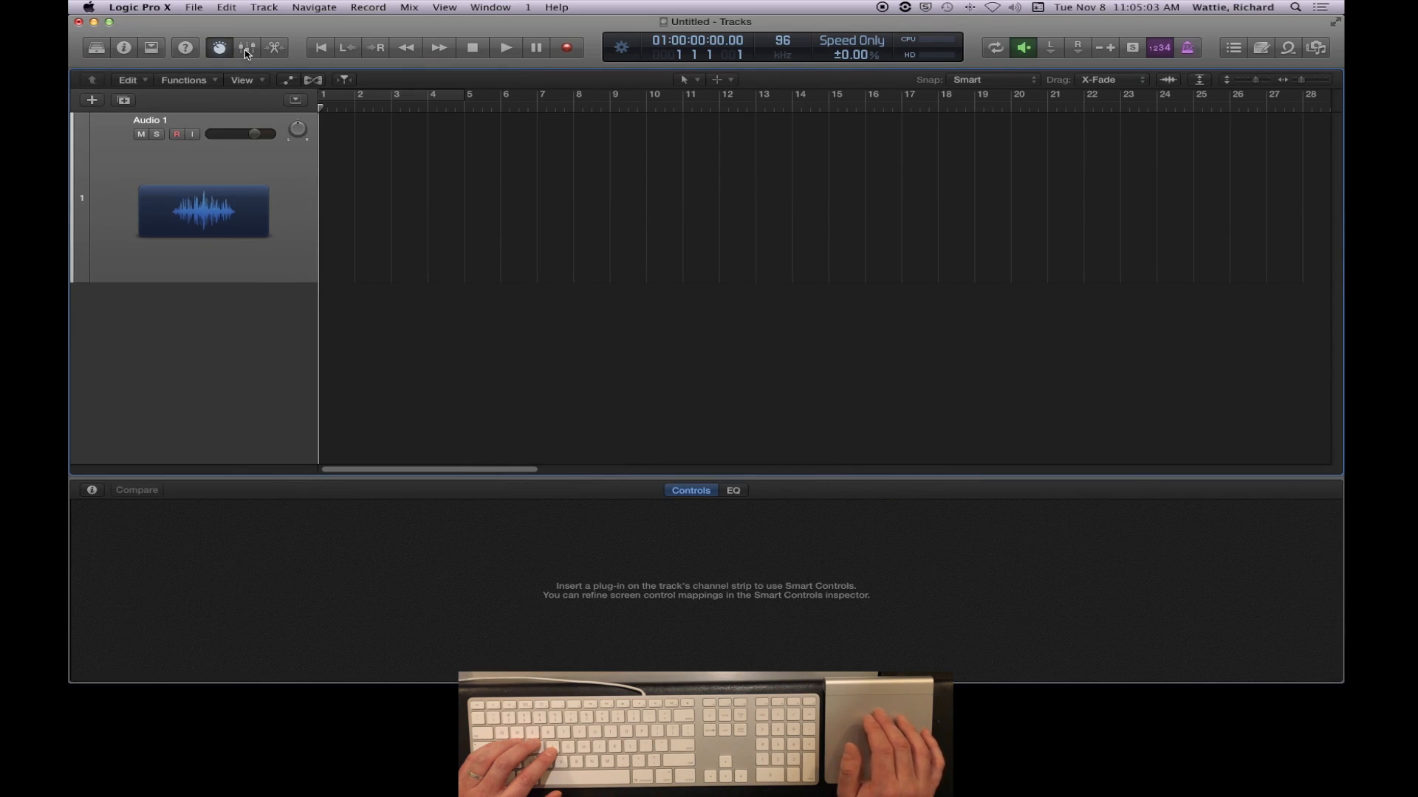
click(247, 52)
click(250, 52)
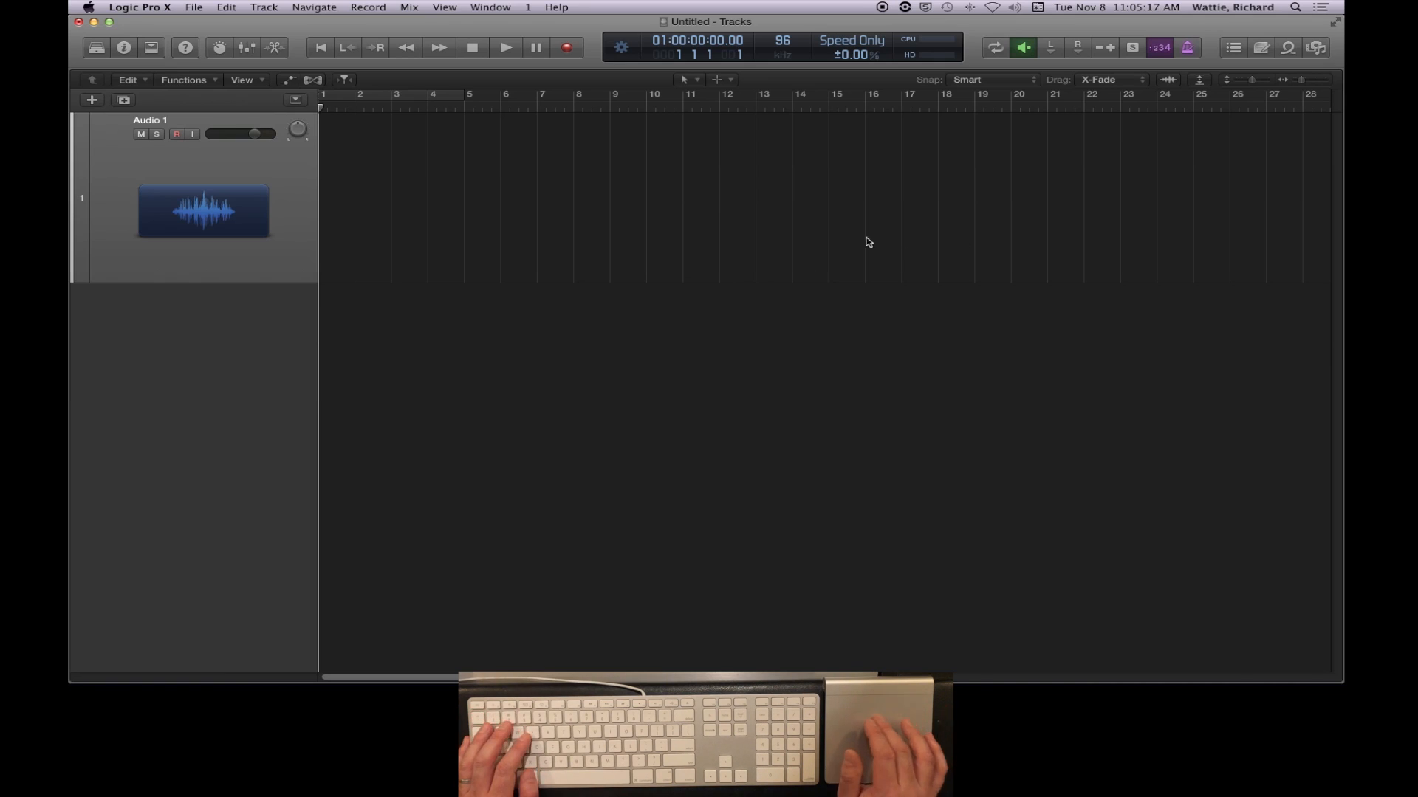
- Cycle through the open applications and switch to the Finder window of the "day 3 v2" folder
key(super+Tab)
key(super+Tab)
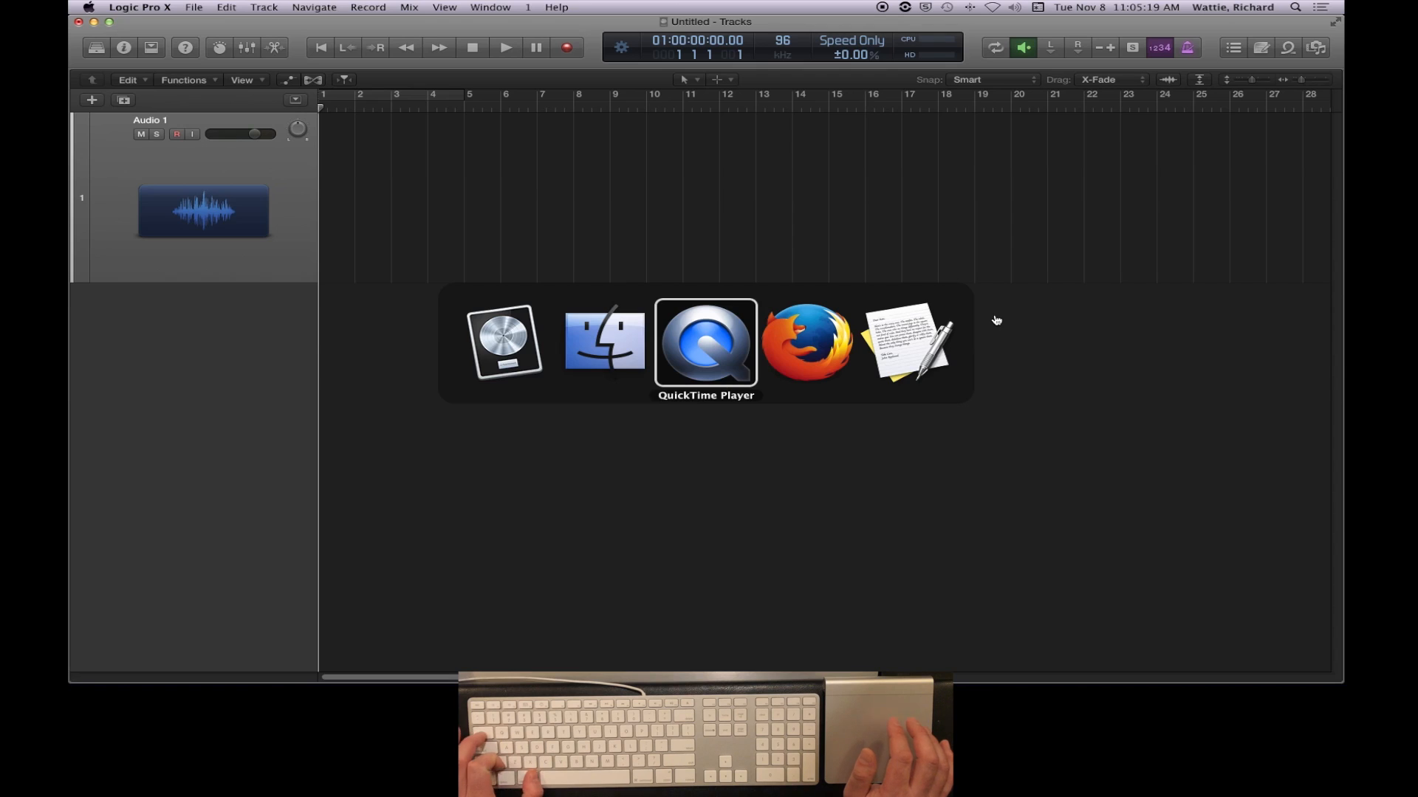
key(super+shift+Tab)
key(super+Tab)
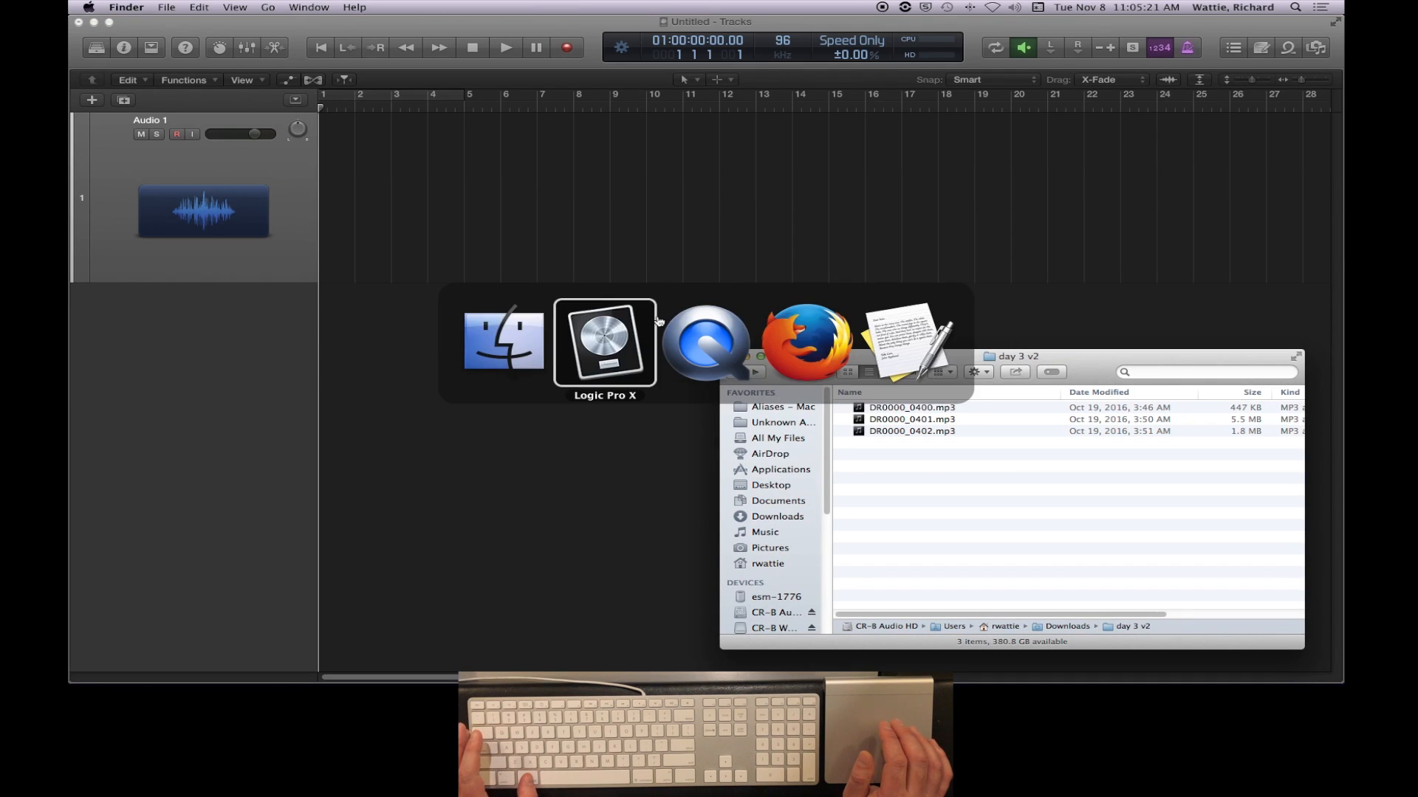
key(super+shift+Tab)
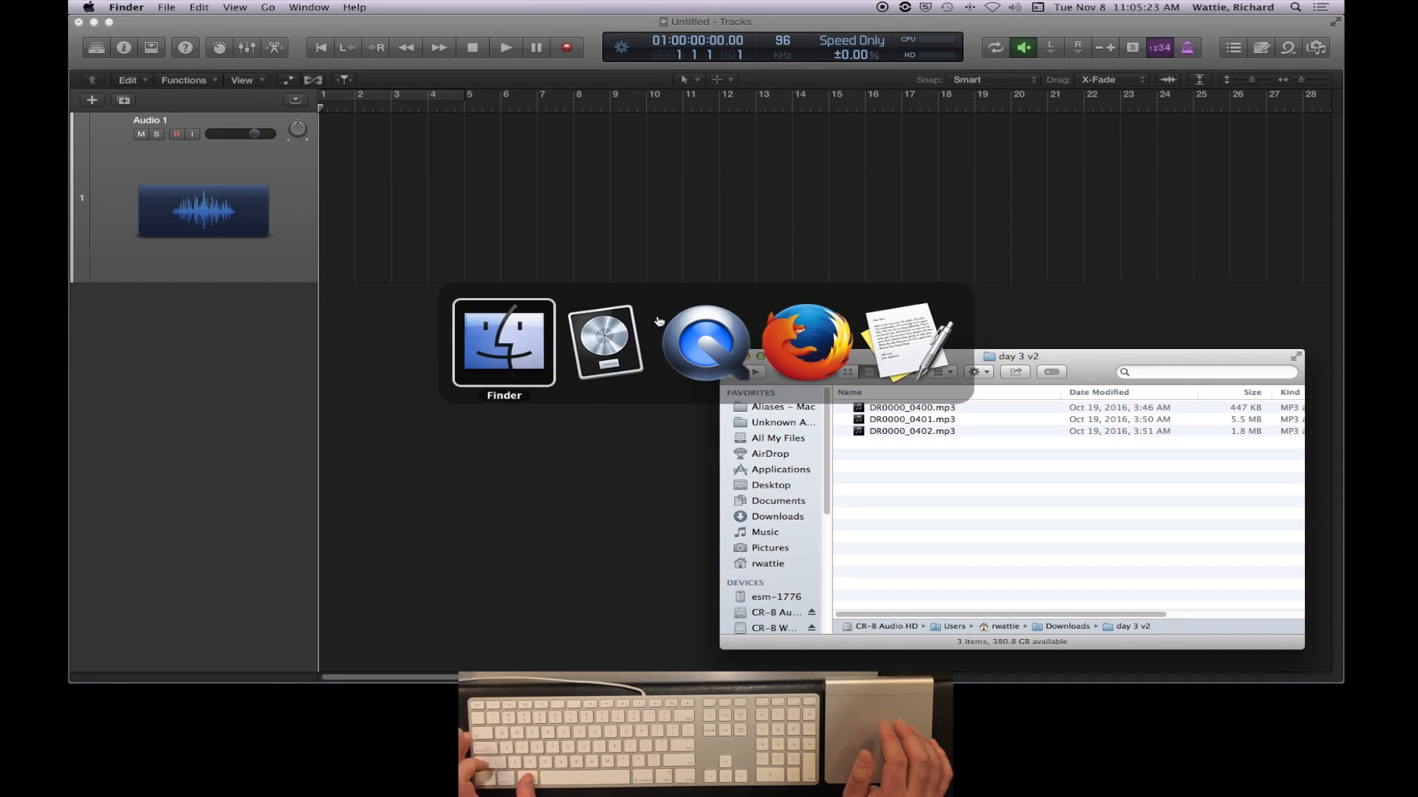
key(super+Tab)
key(super+Tab)
key(super+Tab)
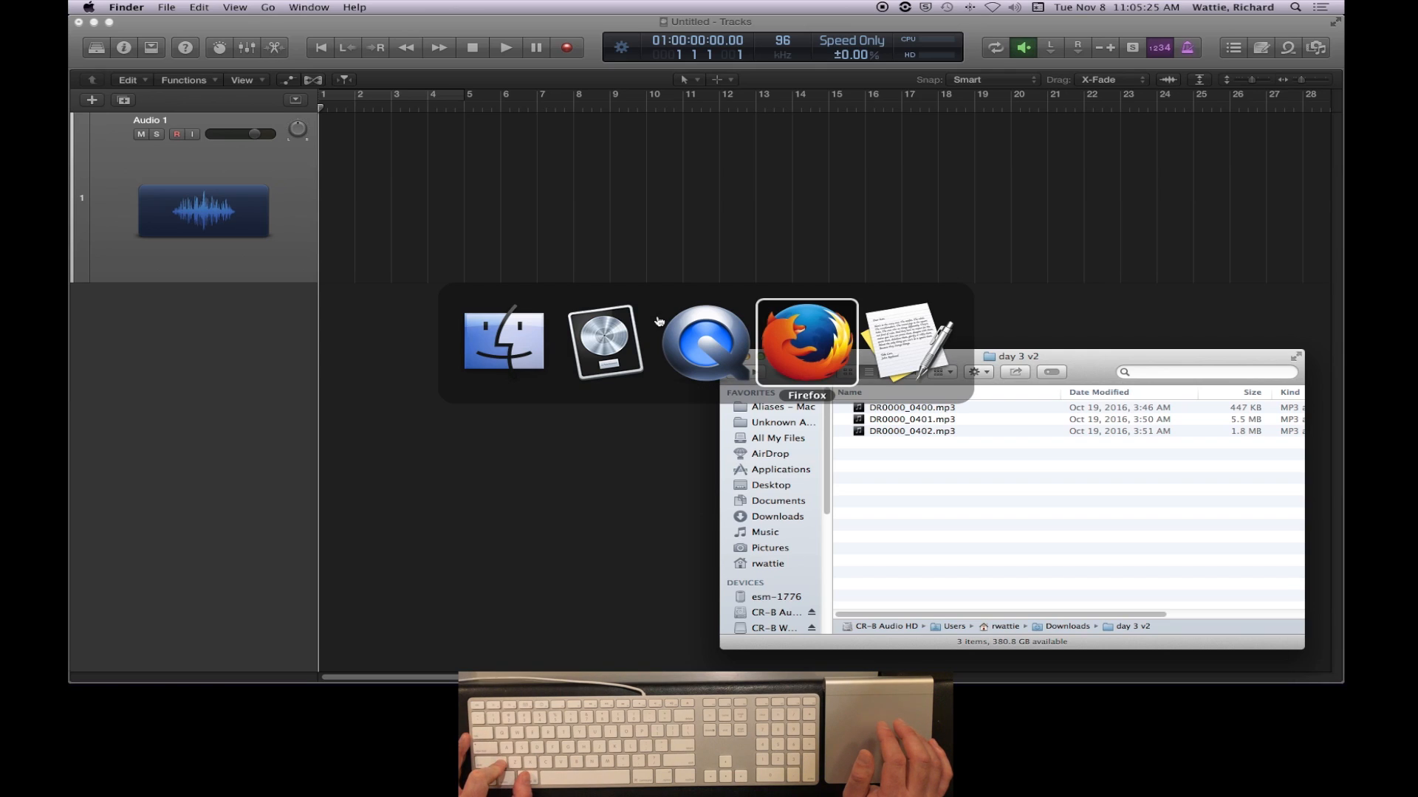
key(super+shift+Tab)
key(super+shift+Tab)
key(super+shift+Tab)
key(super+shift+Tab)
key(super+shift+Tab)
key(super+shift+Tab)
key(super+shift+Tab)
key(super+shift+Tab)
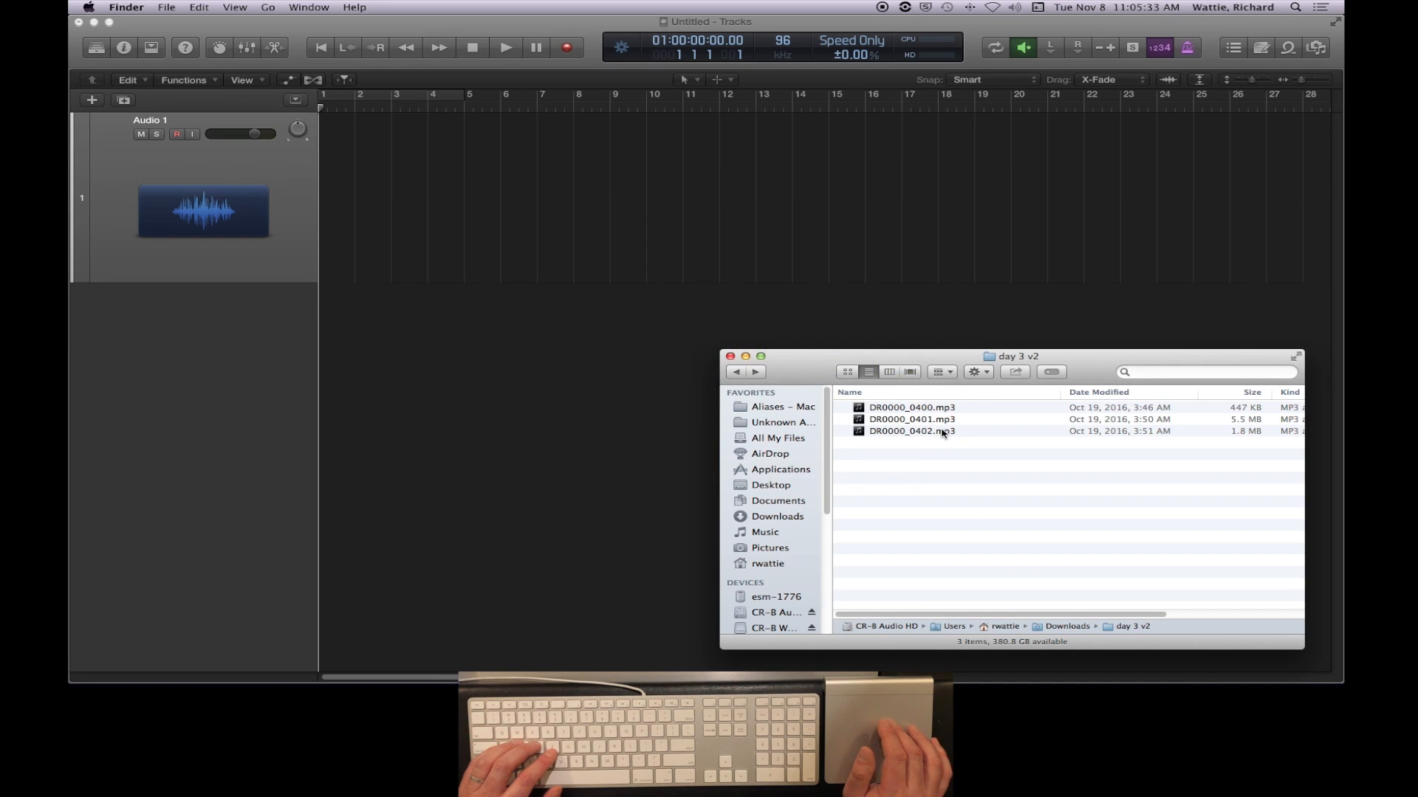
- Import DR0000_0400.mp3, DR0000_0401.mp3 and DR0000_0402.mp3 from Finder into the audio track at bar 2, placing all files on one track
drag(939, 455, 902, 406)
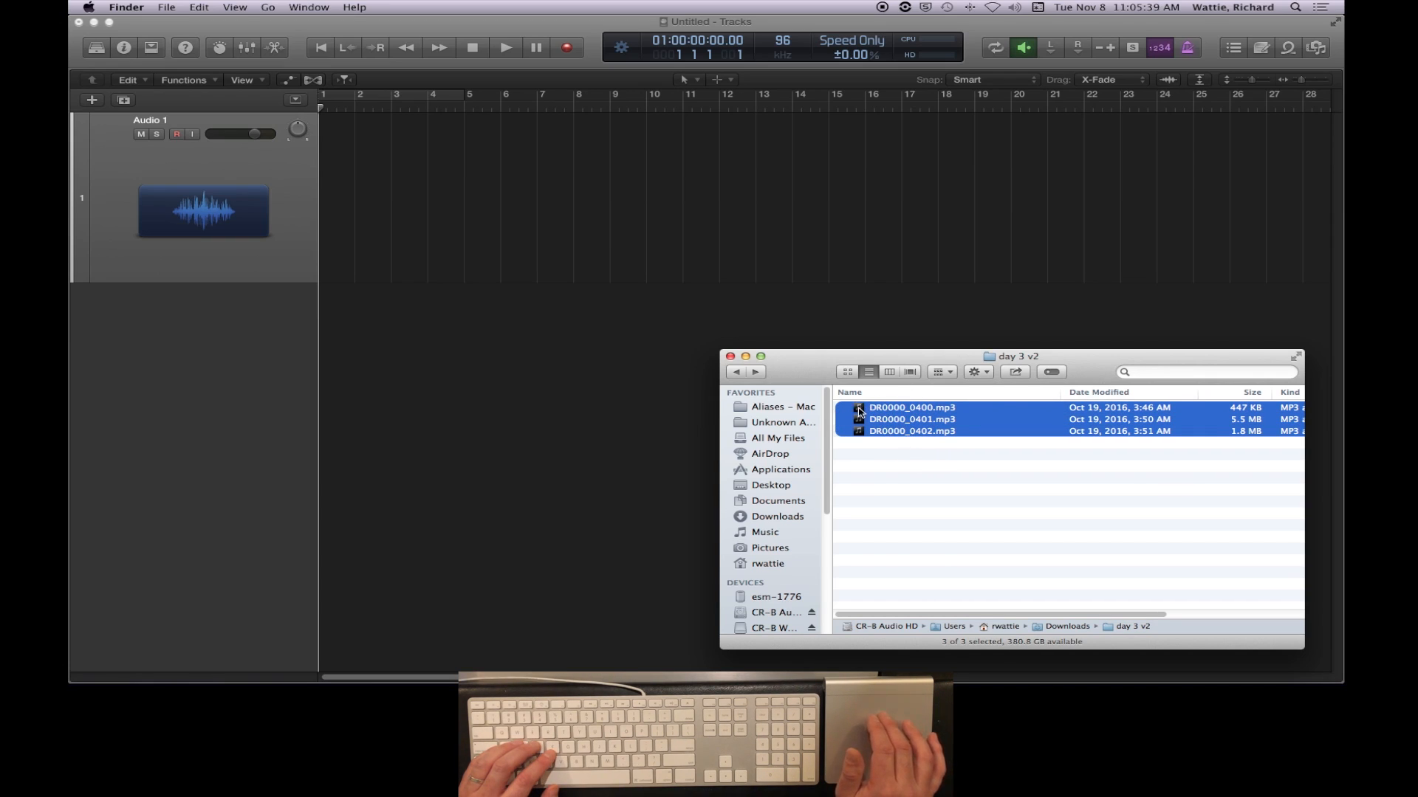
drag(858, 412, 325, 213)
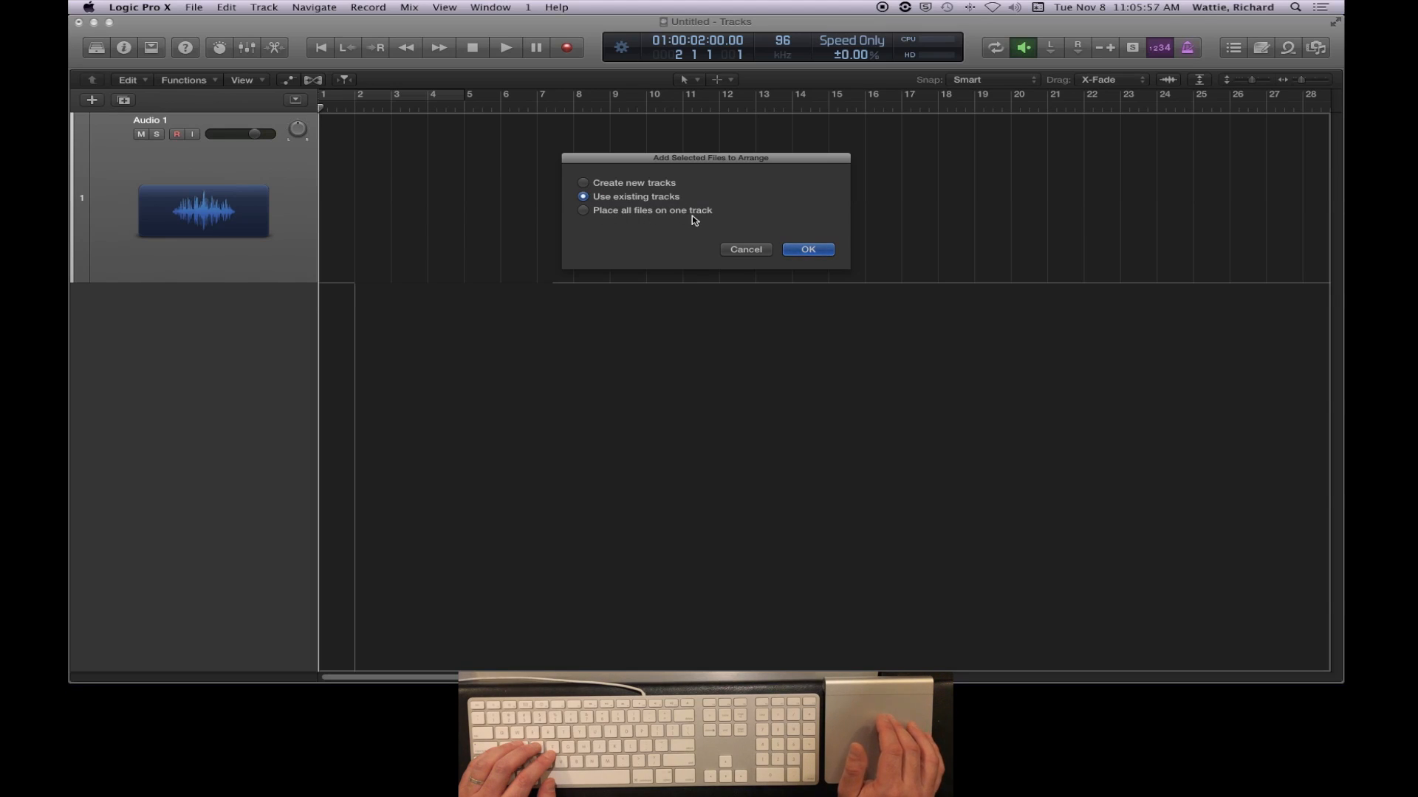
click(587, 212)
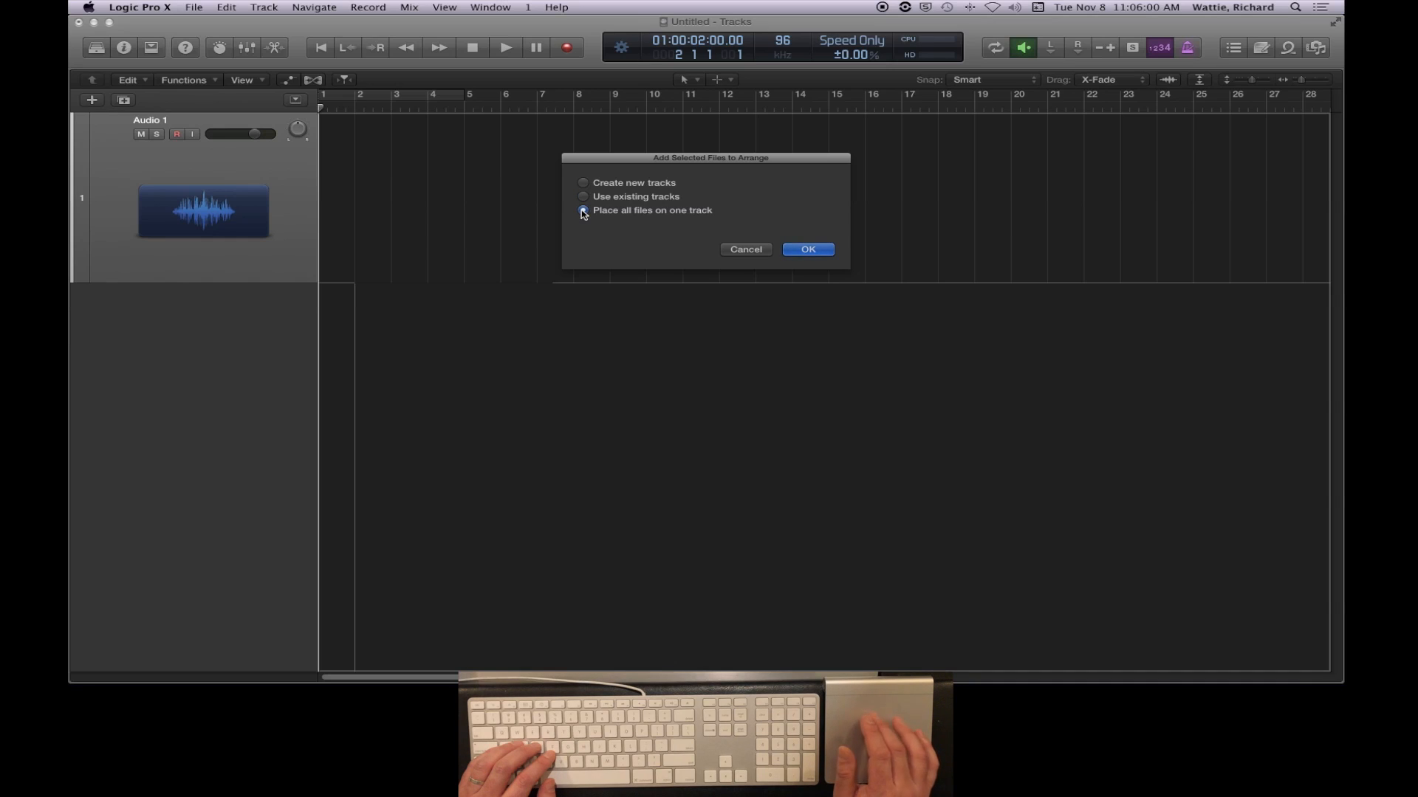
click(809, 250)
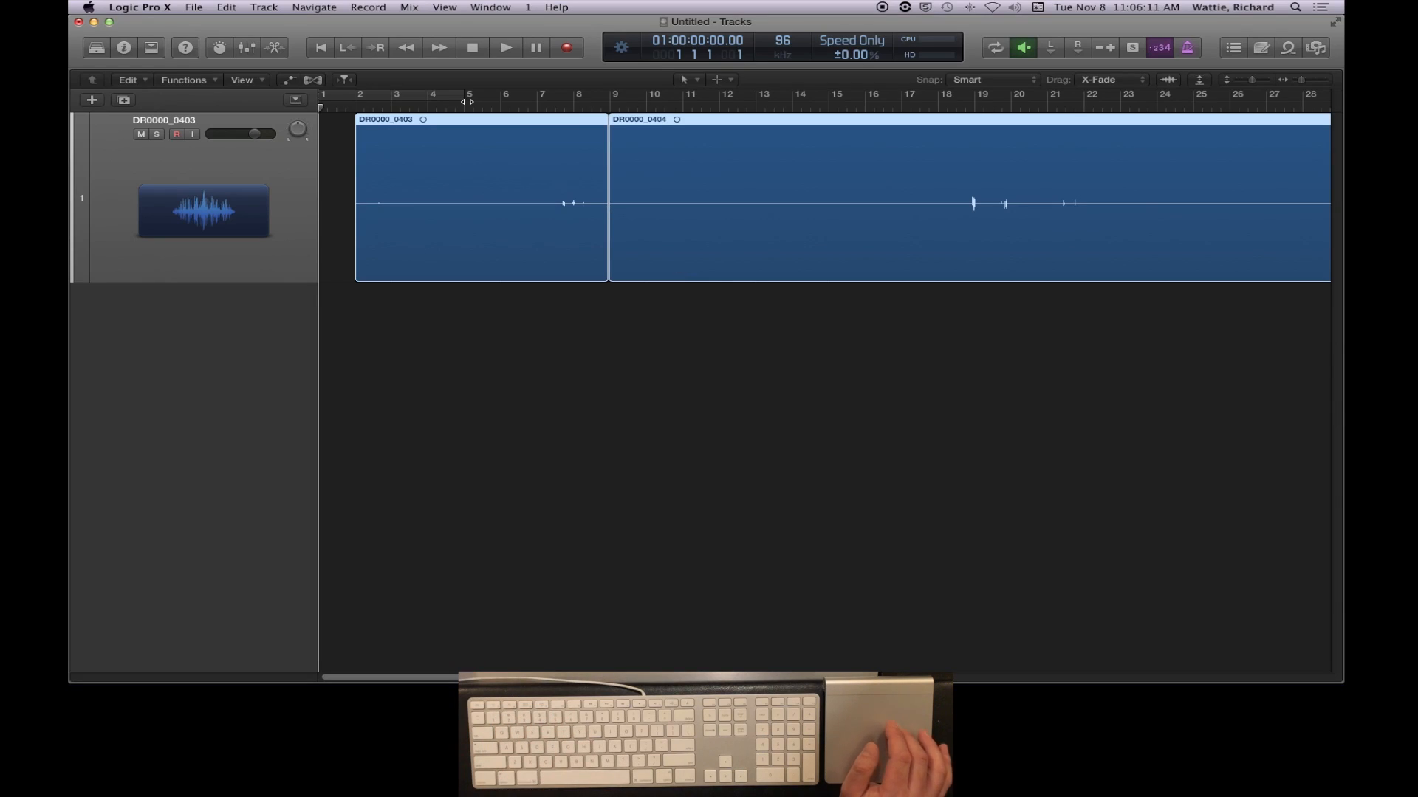
- Turn off the musical grid in the General project settings, comparing the time ruler with bars and beats
click(195, 7)
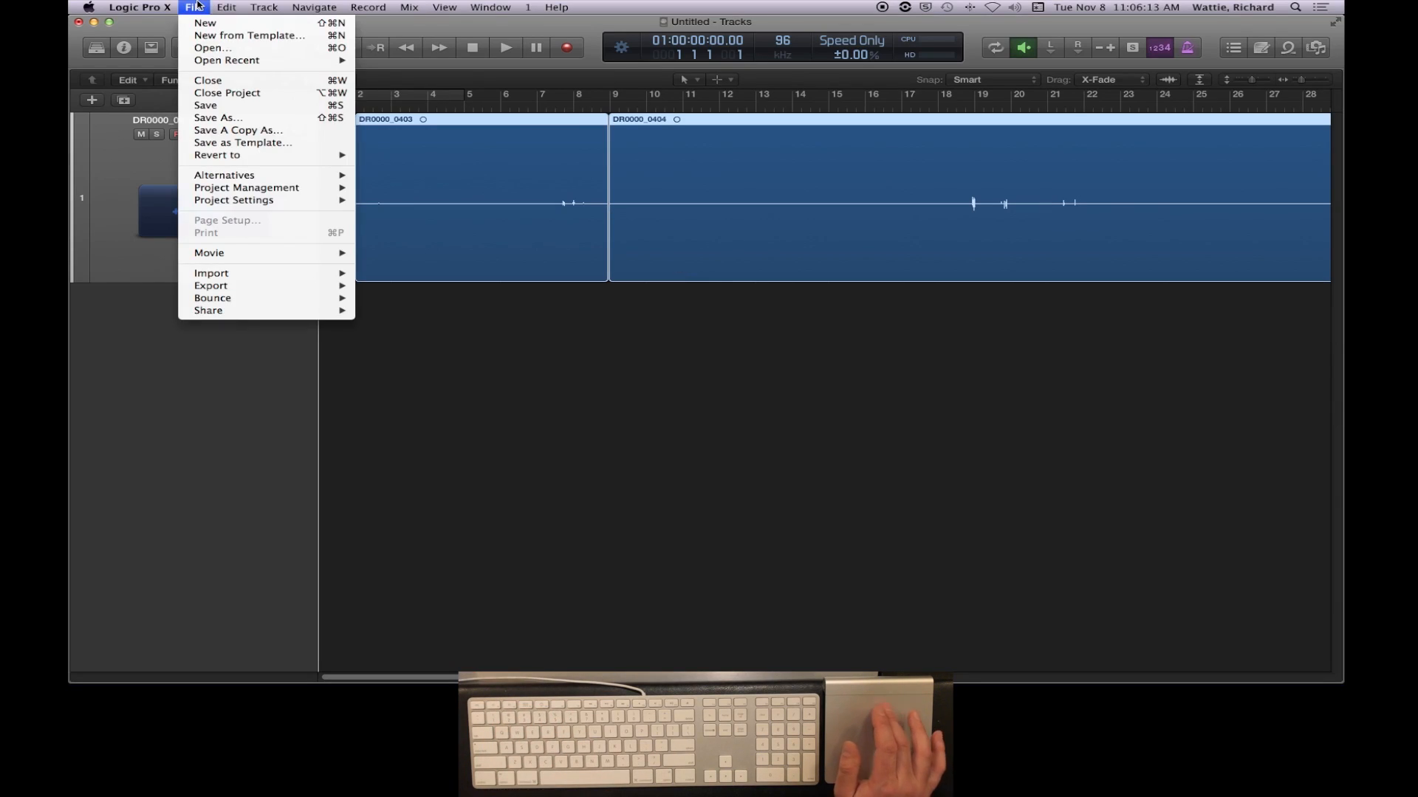
mouse_move(200, 203)
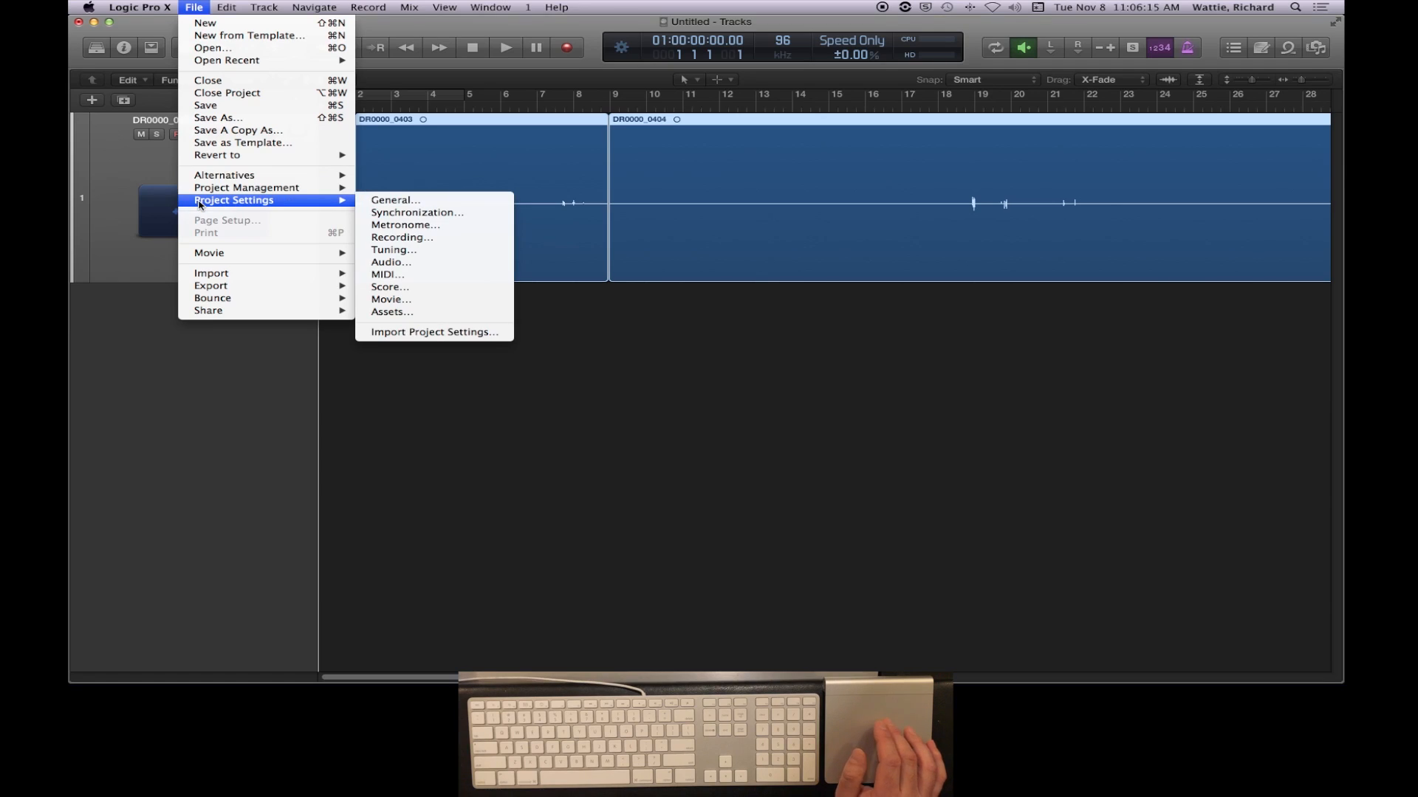
click(405, 202)
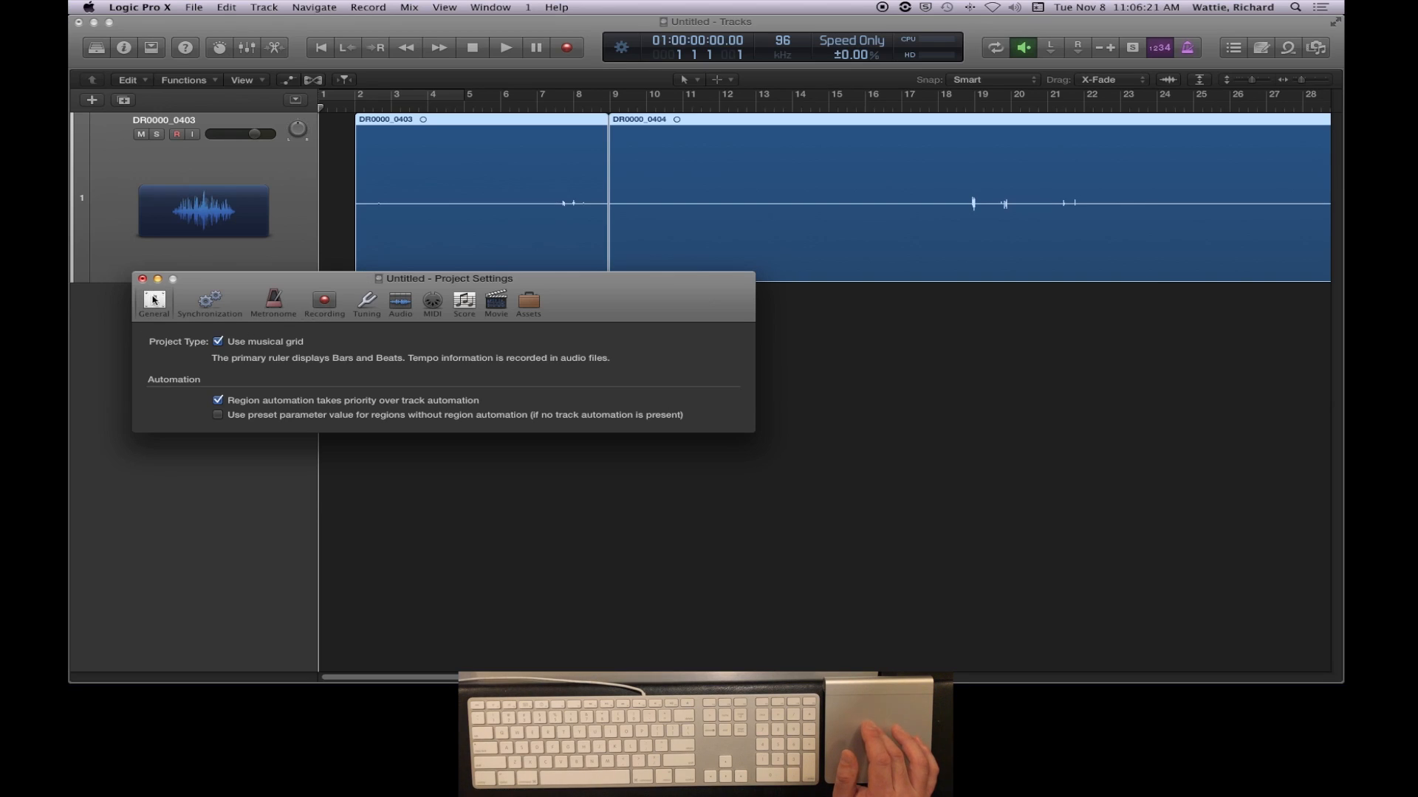
click(218, 342)
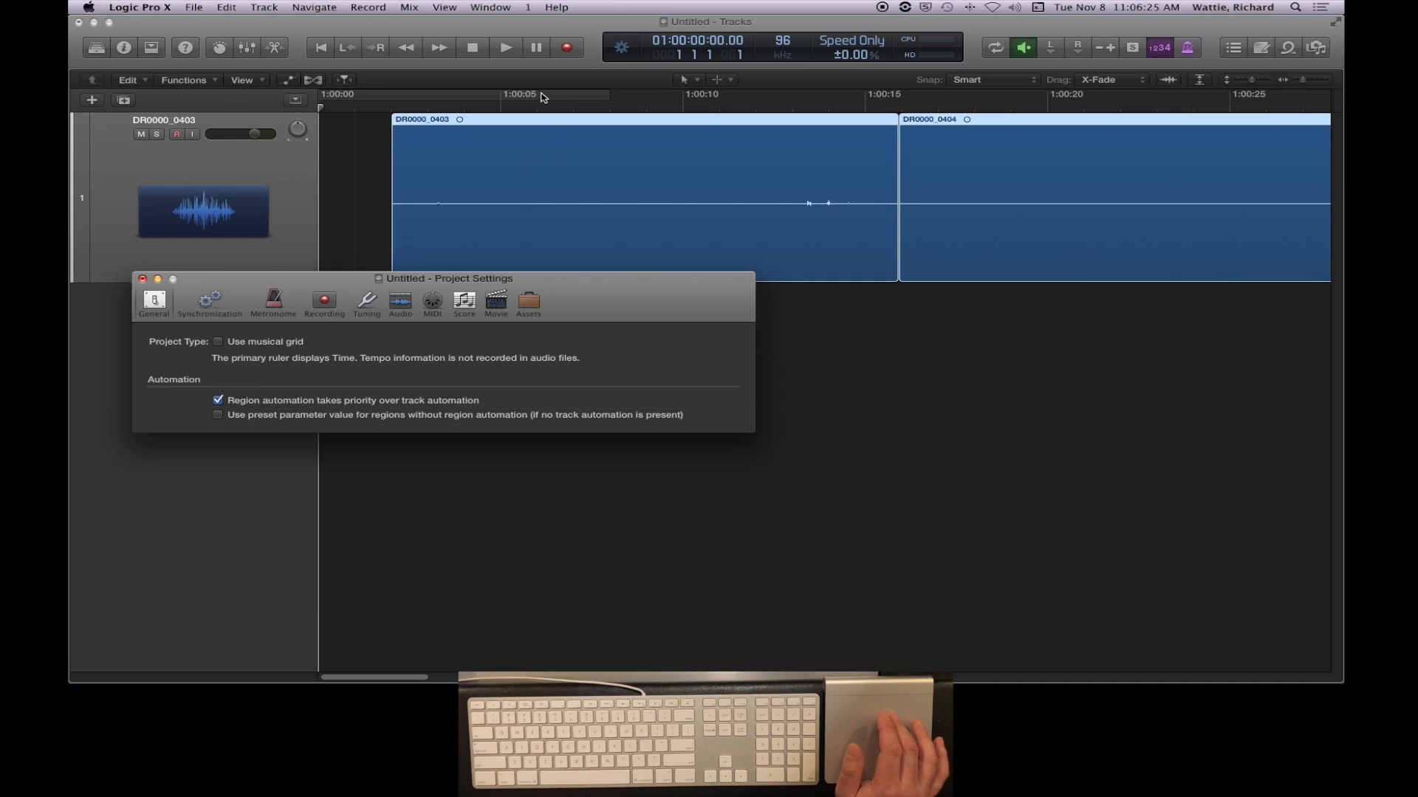
click(218, 342)
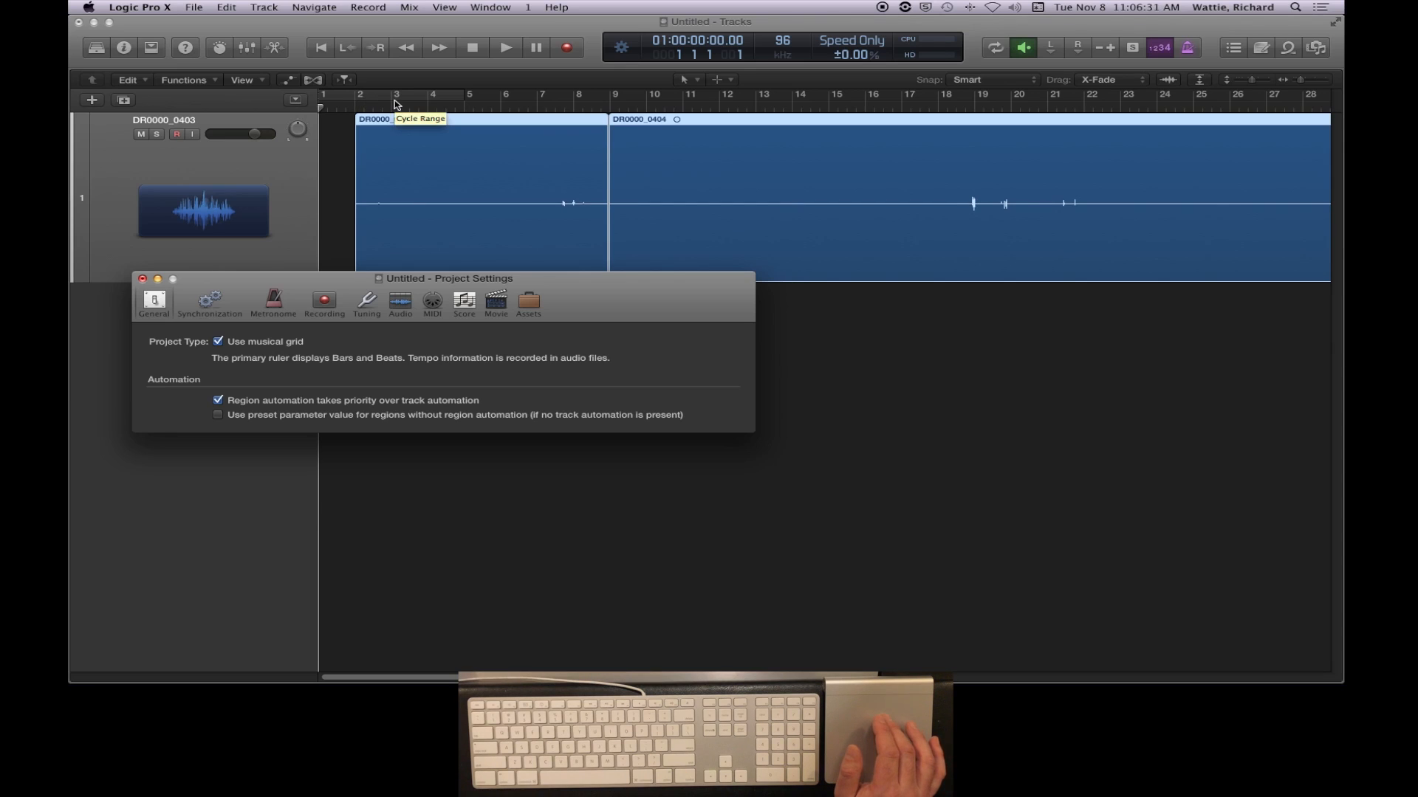
click(219, 342)
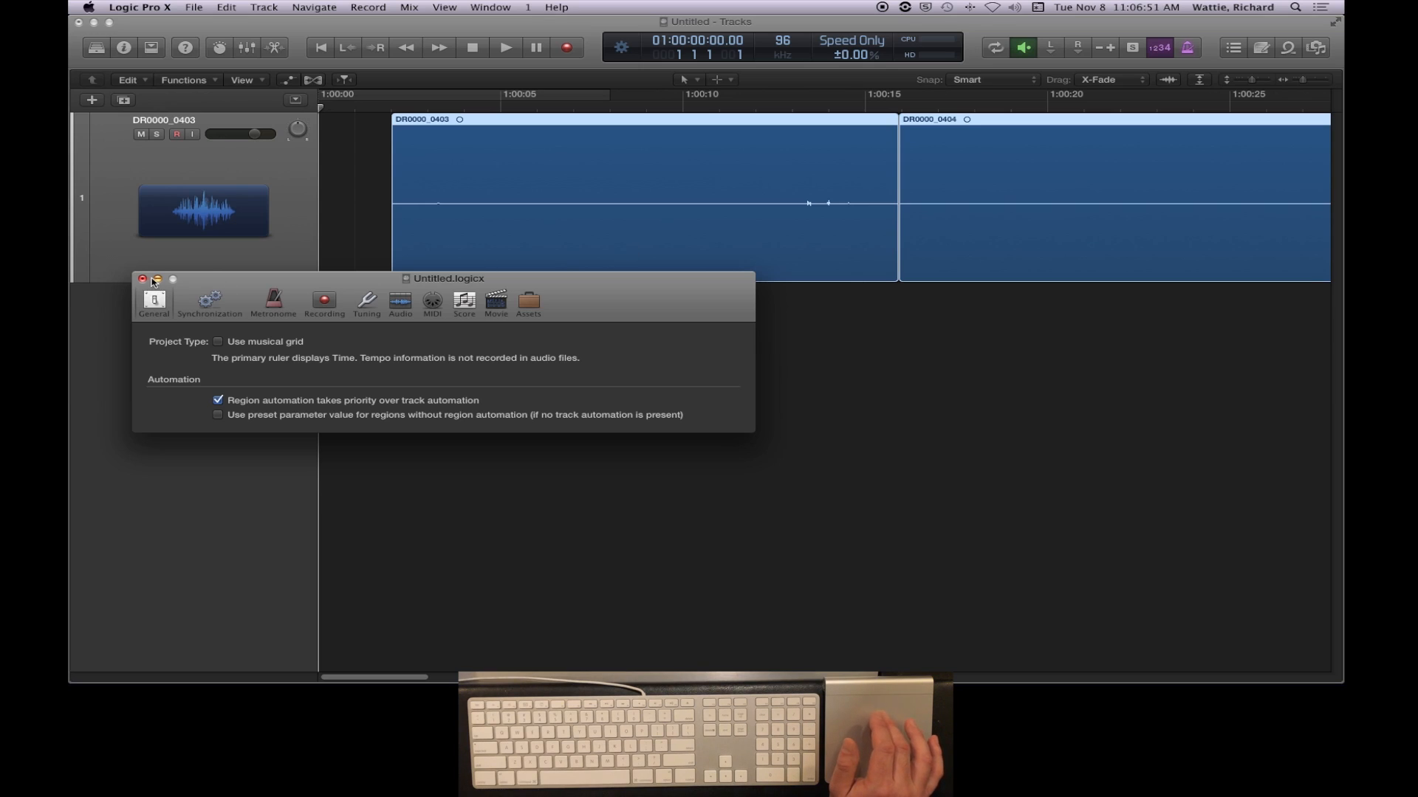
- View the Recording and Audio project settings and close the Project Settings window
click(320, 304)
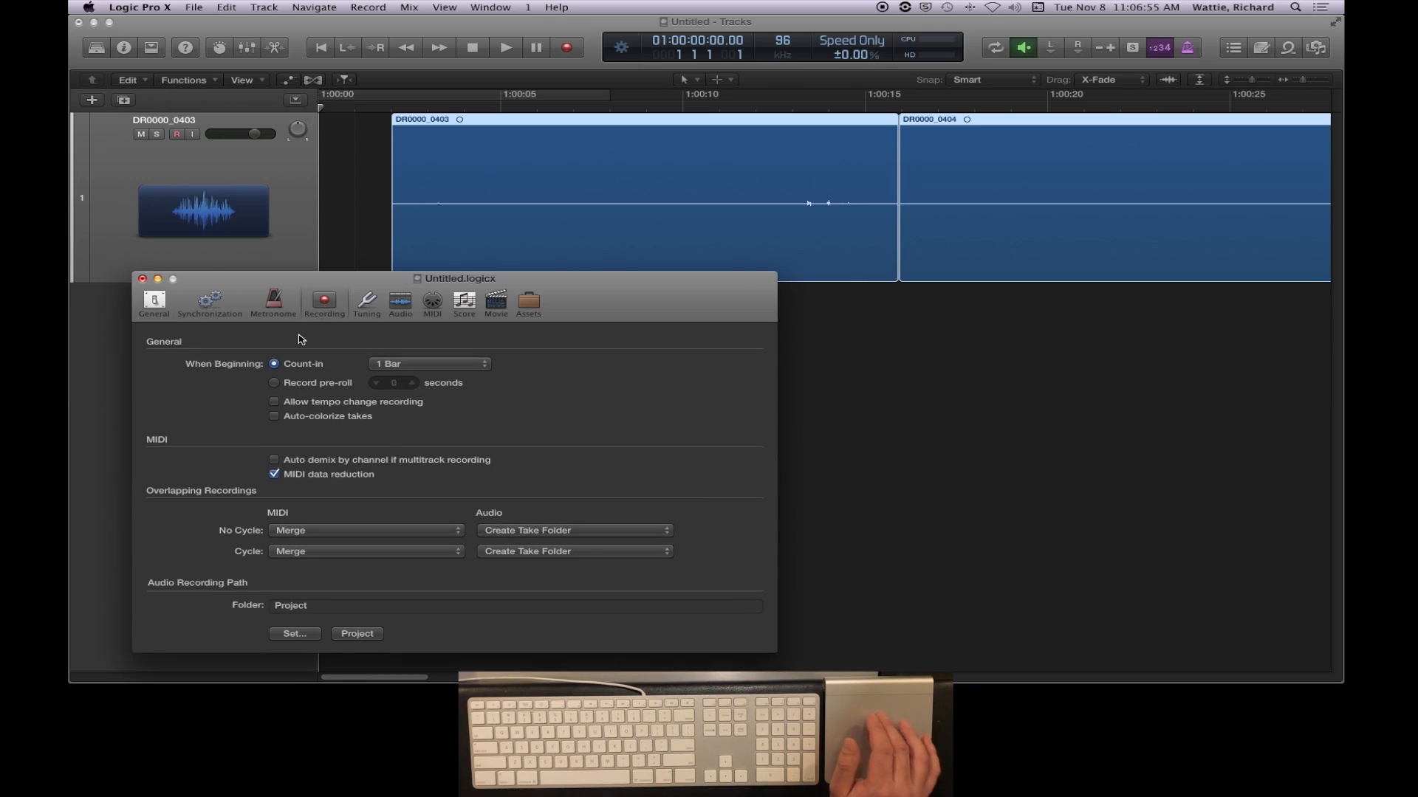
click(403, 301)
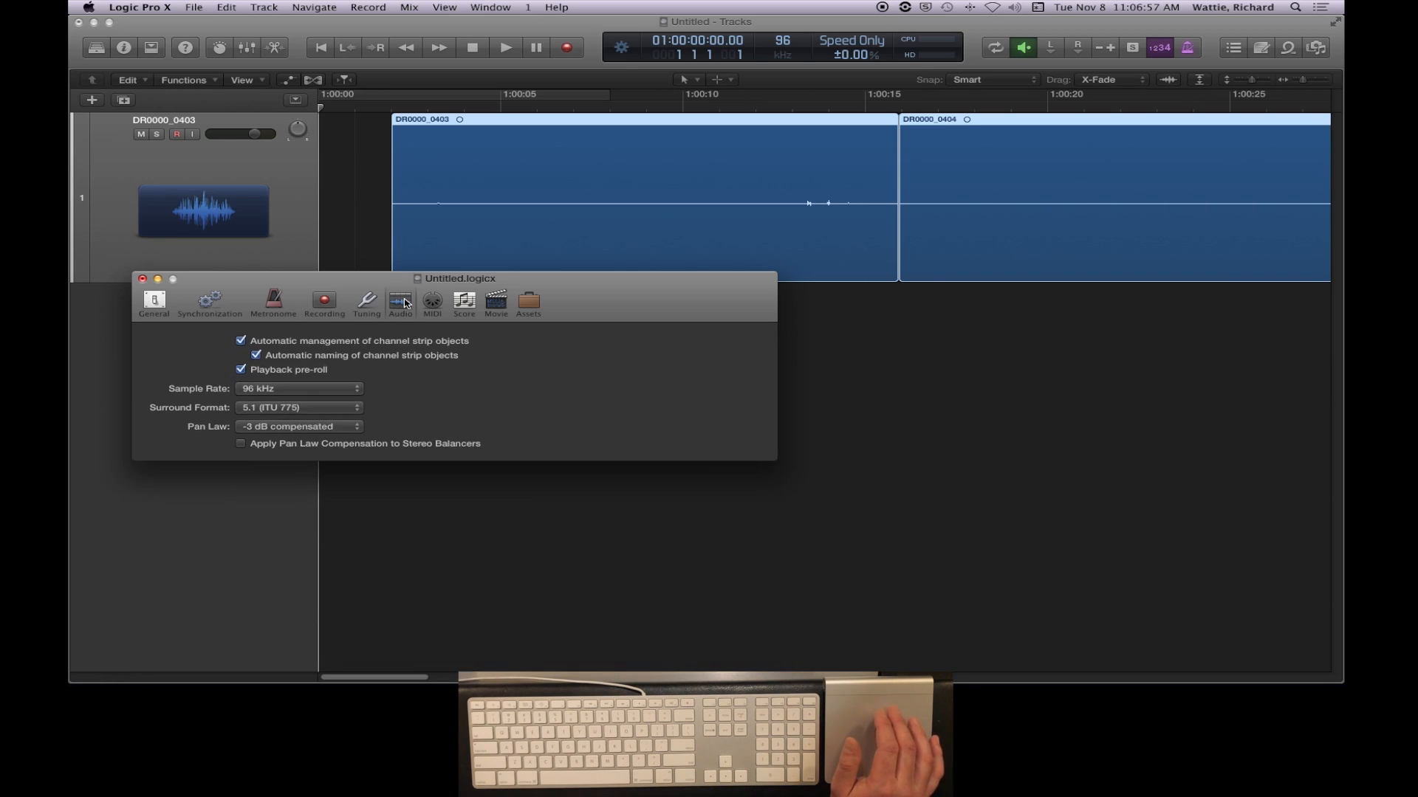
click(143, 279)
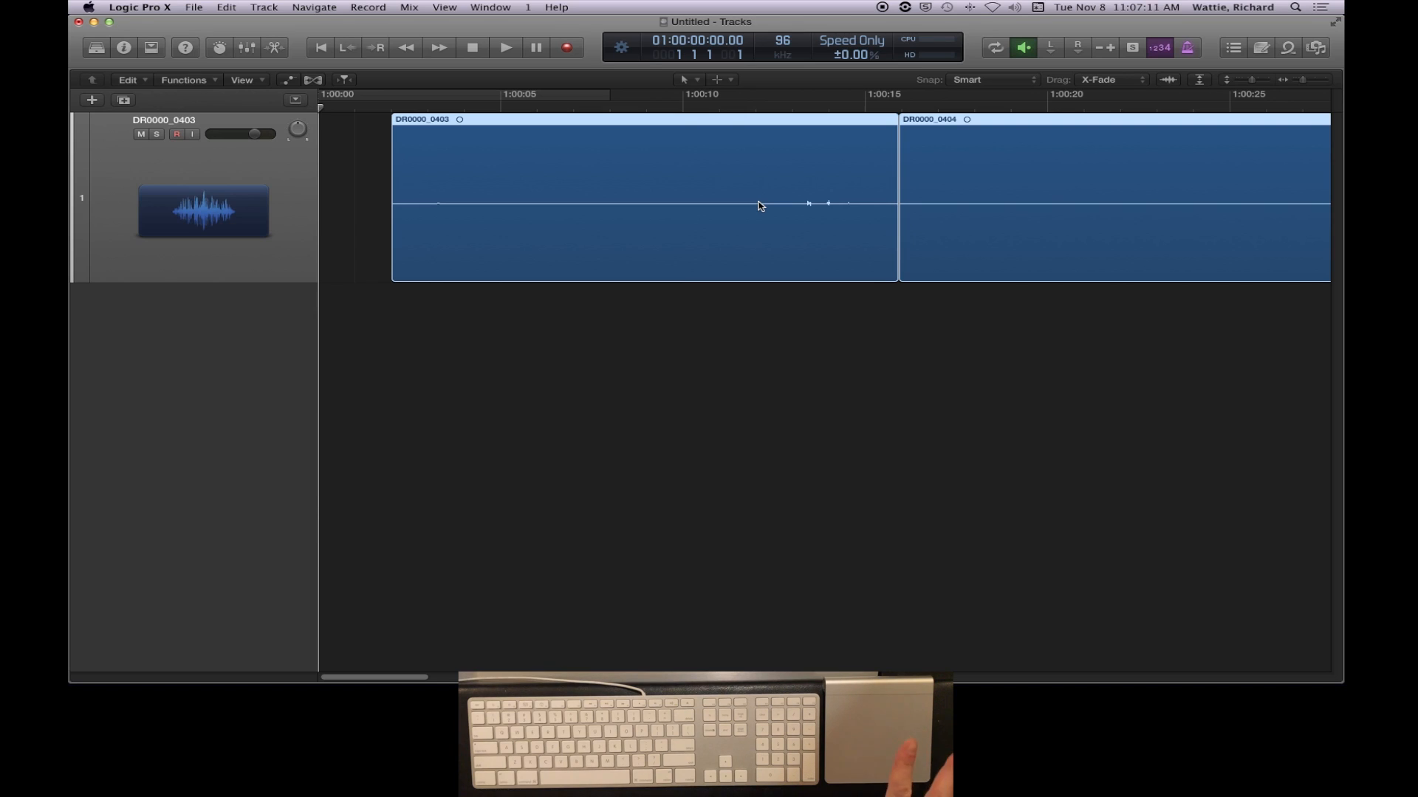
- Zoom the timeline out and in to examine the imported regions on the track
scroll(760, 206, down, 5)
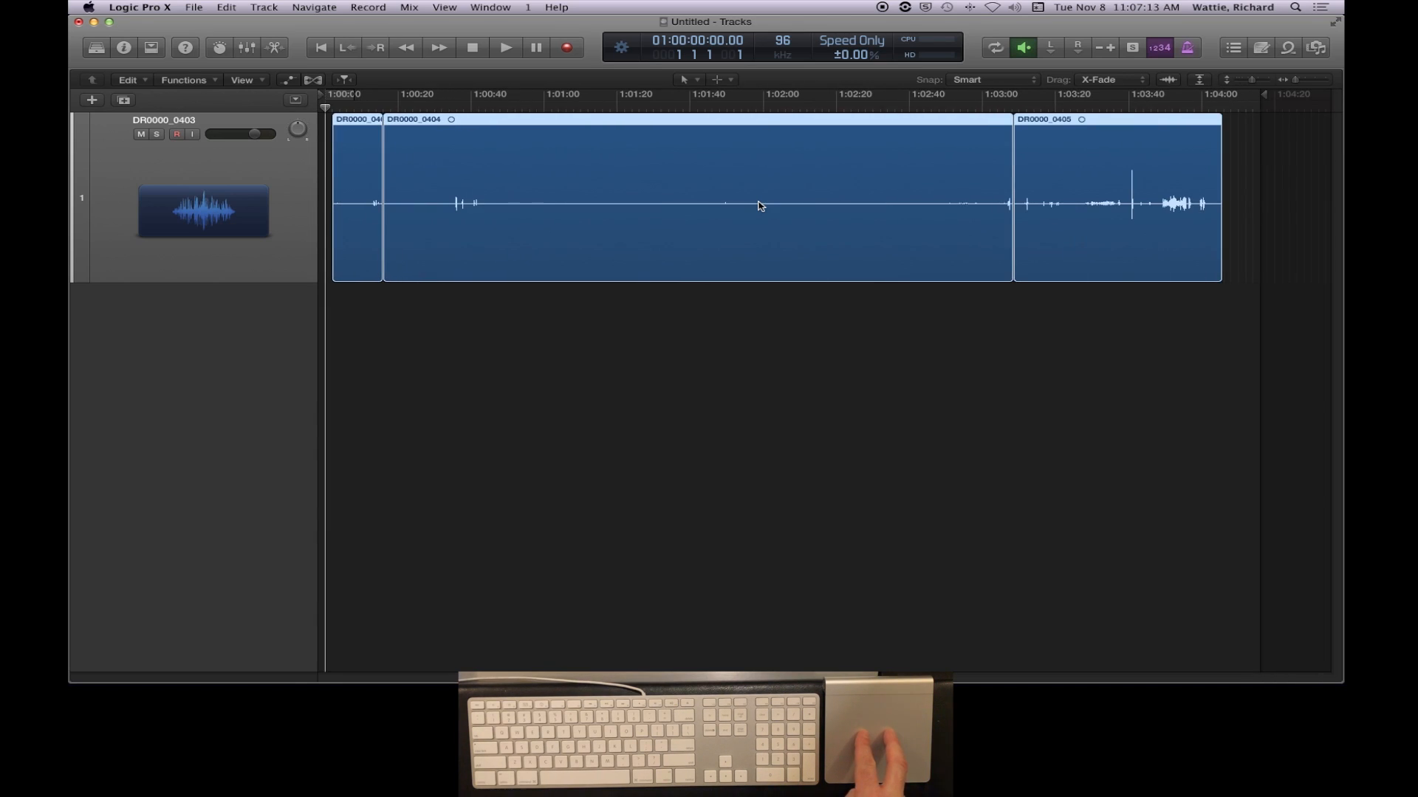
scroll(760, 206, up, 10)
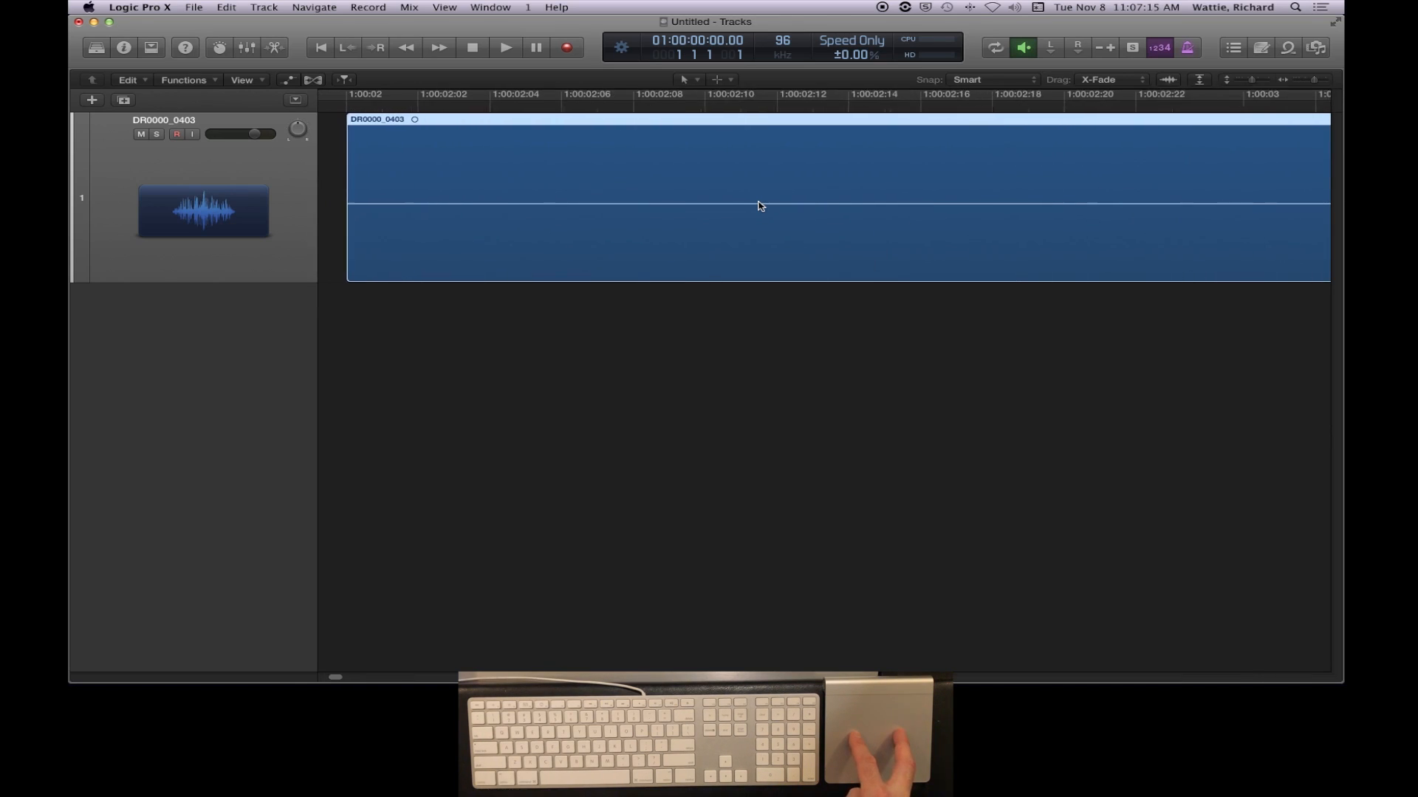
scroll(760, 206, down, 10)
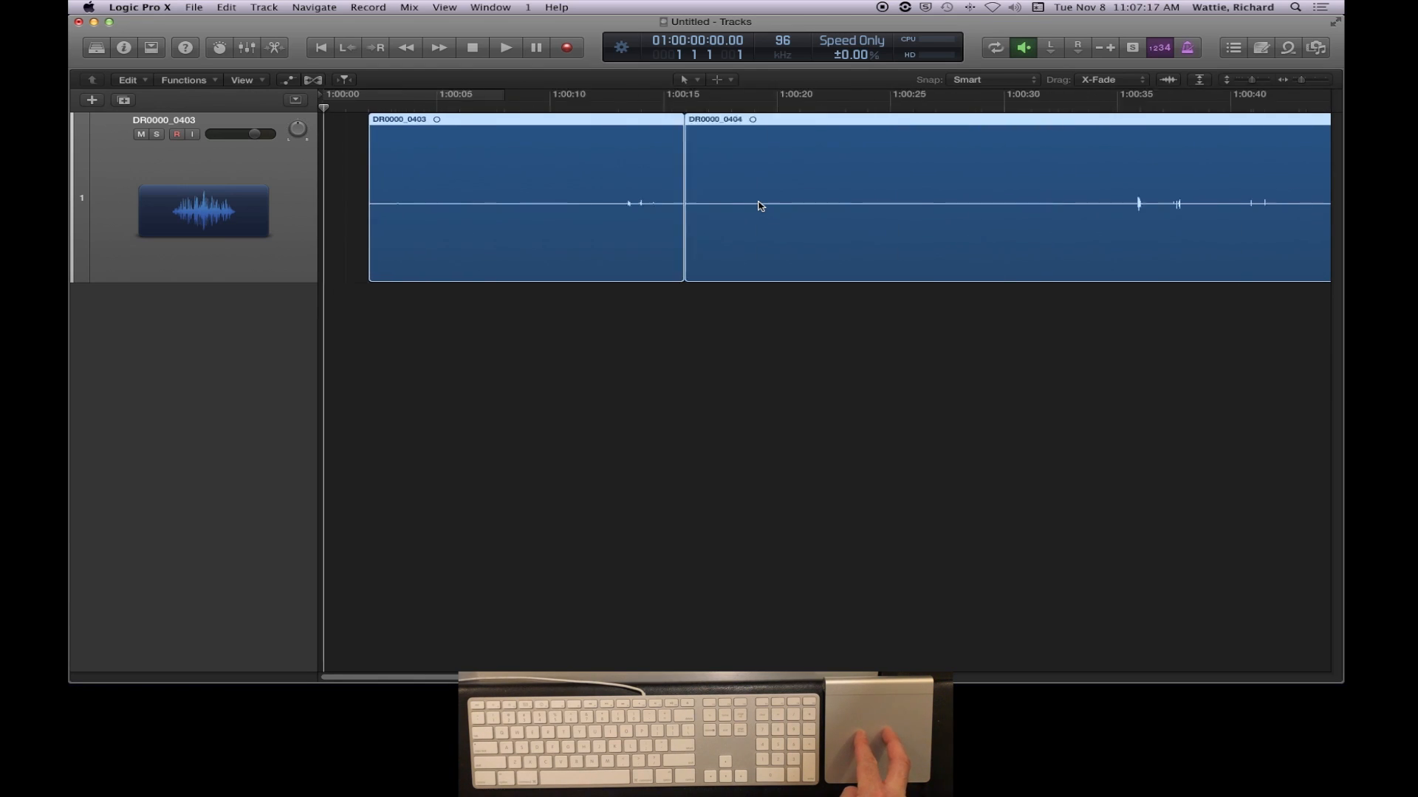
scroll(761, 206, up, 6)
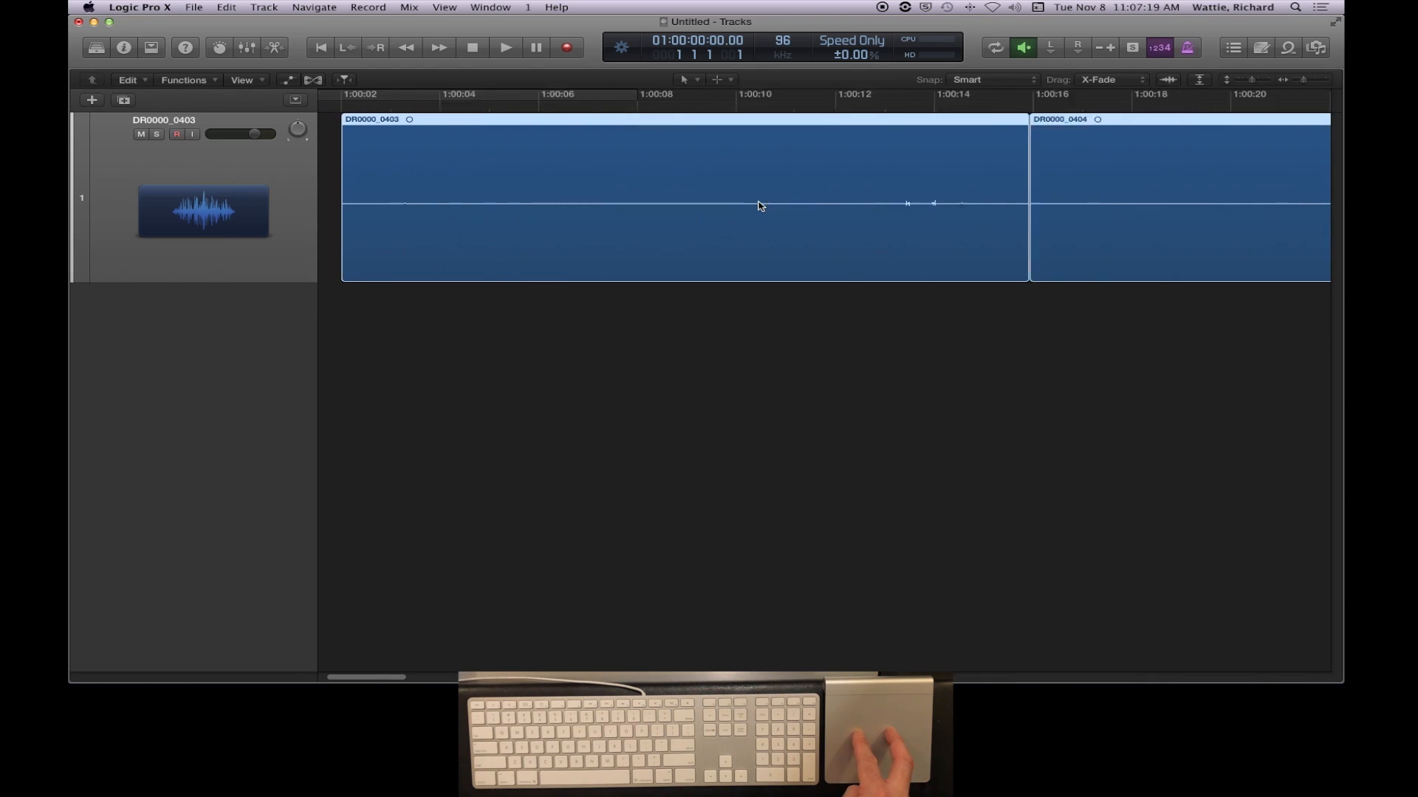
- Scroll and zoom along the timeline to examine the DR0000_0403, DR0000_0404 and DR0000_0405 regions
scroll(760, 206, right, 6)
scroll(760, 206, left, 8)
scroll(760, 206, right, 5)
scroll(760, 206, right, 15)
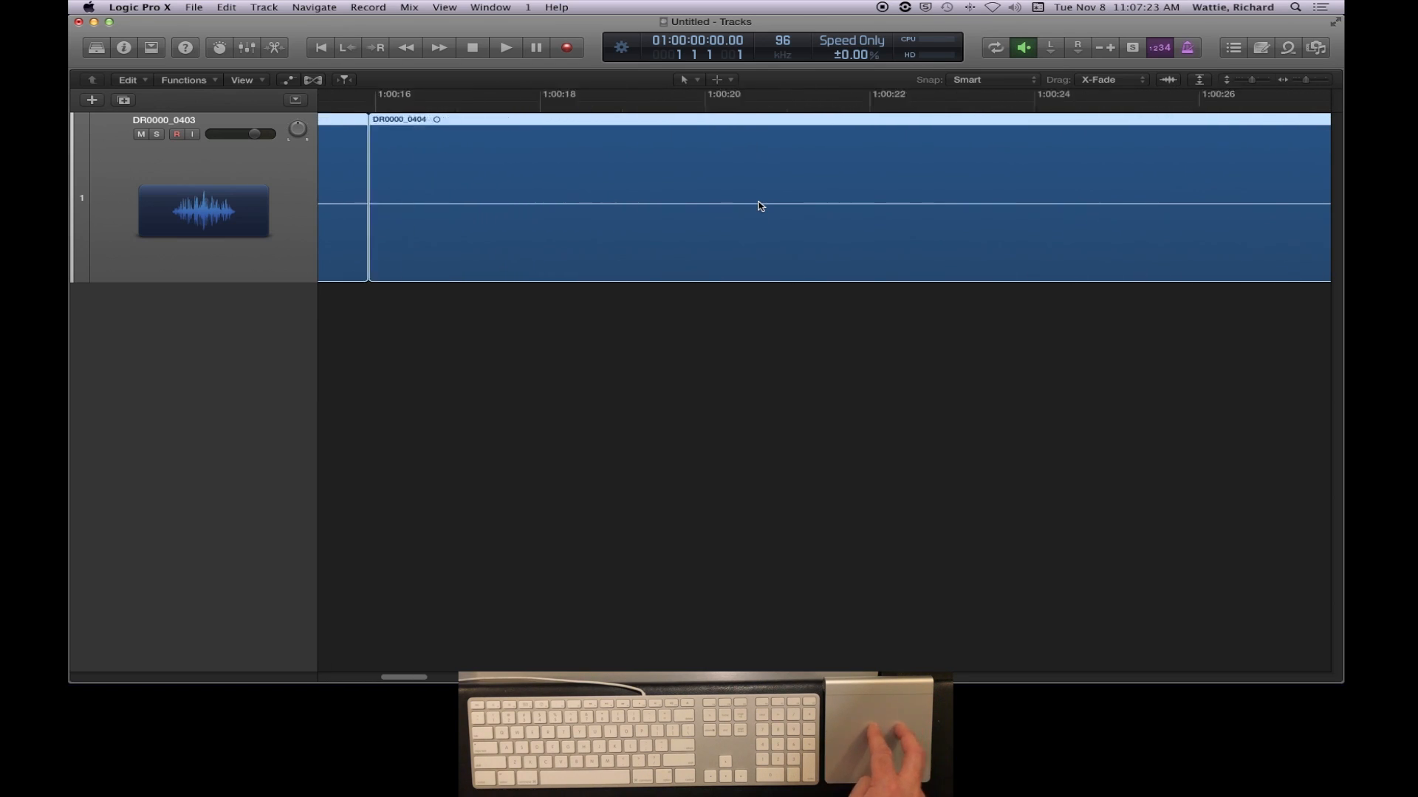
scroll(760, 206, left, 10)
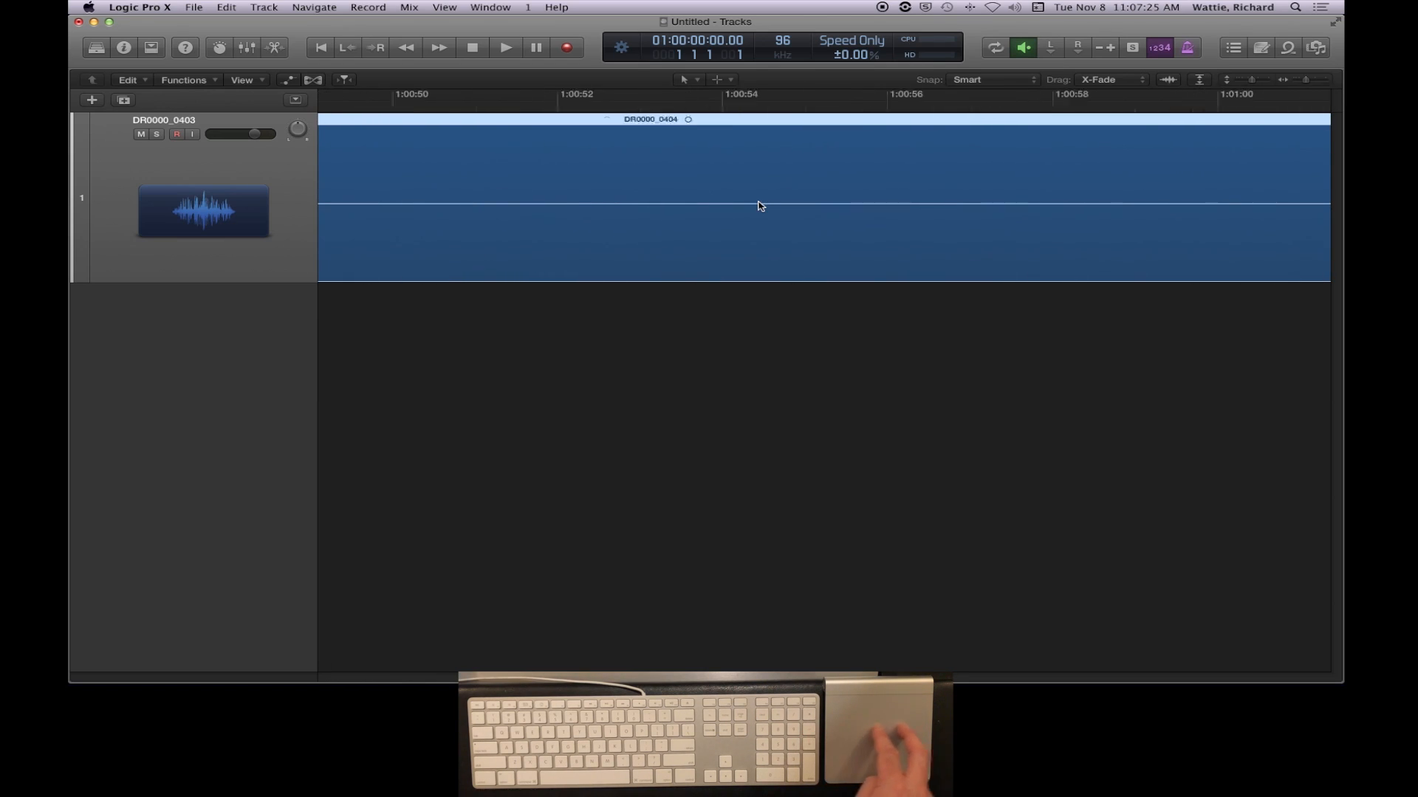
scroll(760, 206, left, 2)
scroll(761, 206, right, 4)
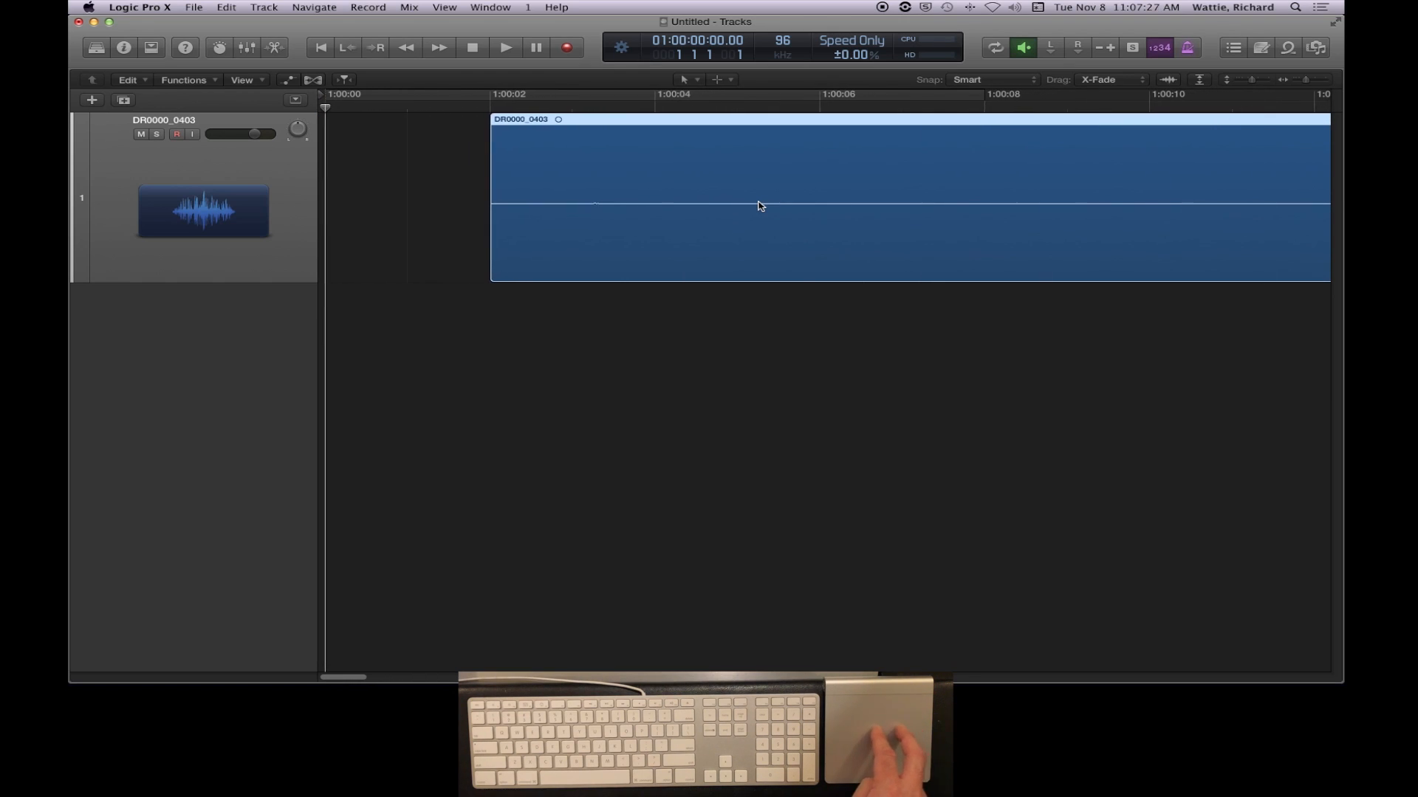
scroll(761, 206, right, 1)
scroll(761, 206, down, 10)
scroll(761, 206, up, 8)
scroll(761, 206, down, 8)
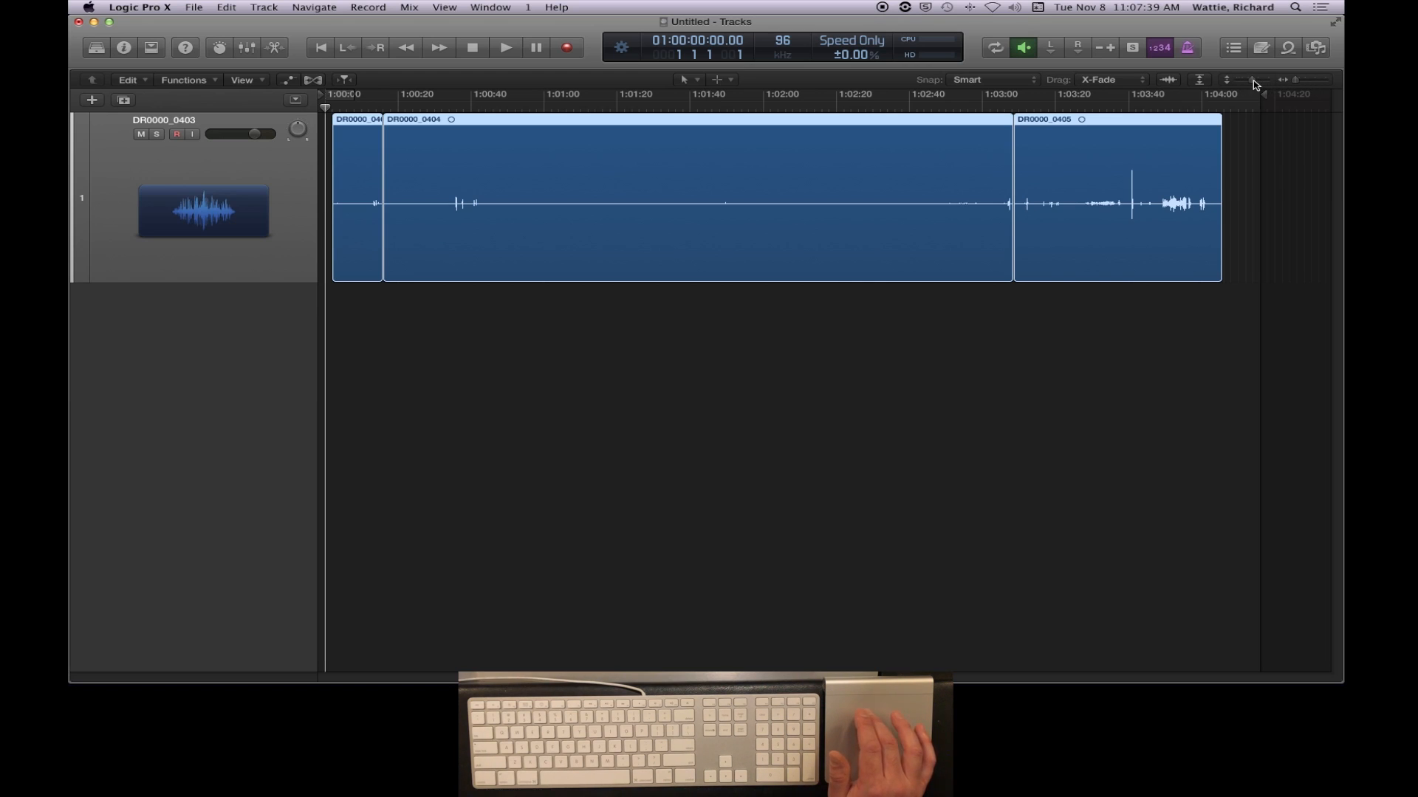
drag(1293, 86, 1321, 86)
drag(1329, 87, 1269, 85)
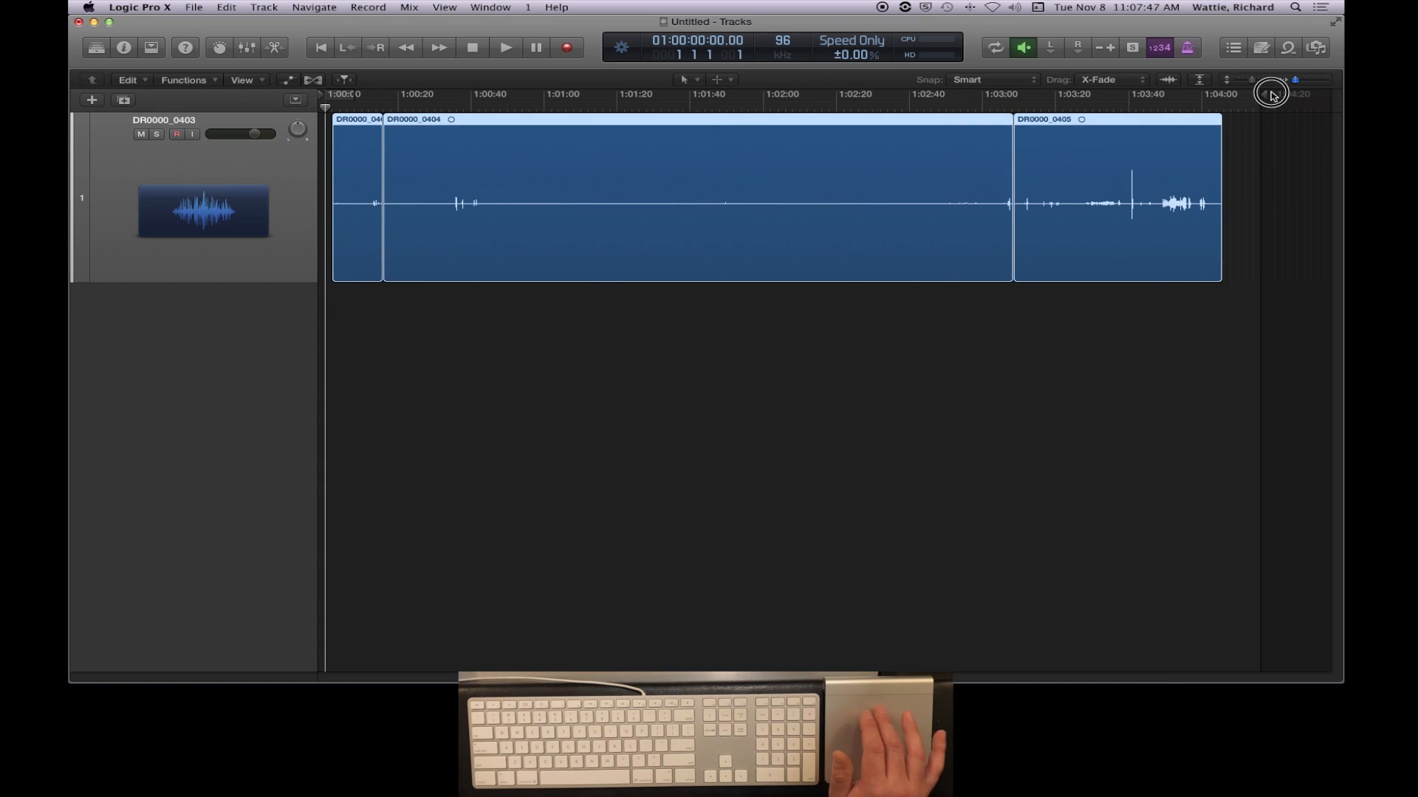
- Review the Trackpad gesture, scroll and zoom, and point and click settings in System Preferences, and return to Logic Pro X
key(super+space)
text(sys)
key(Return)
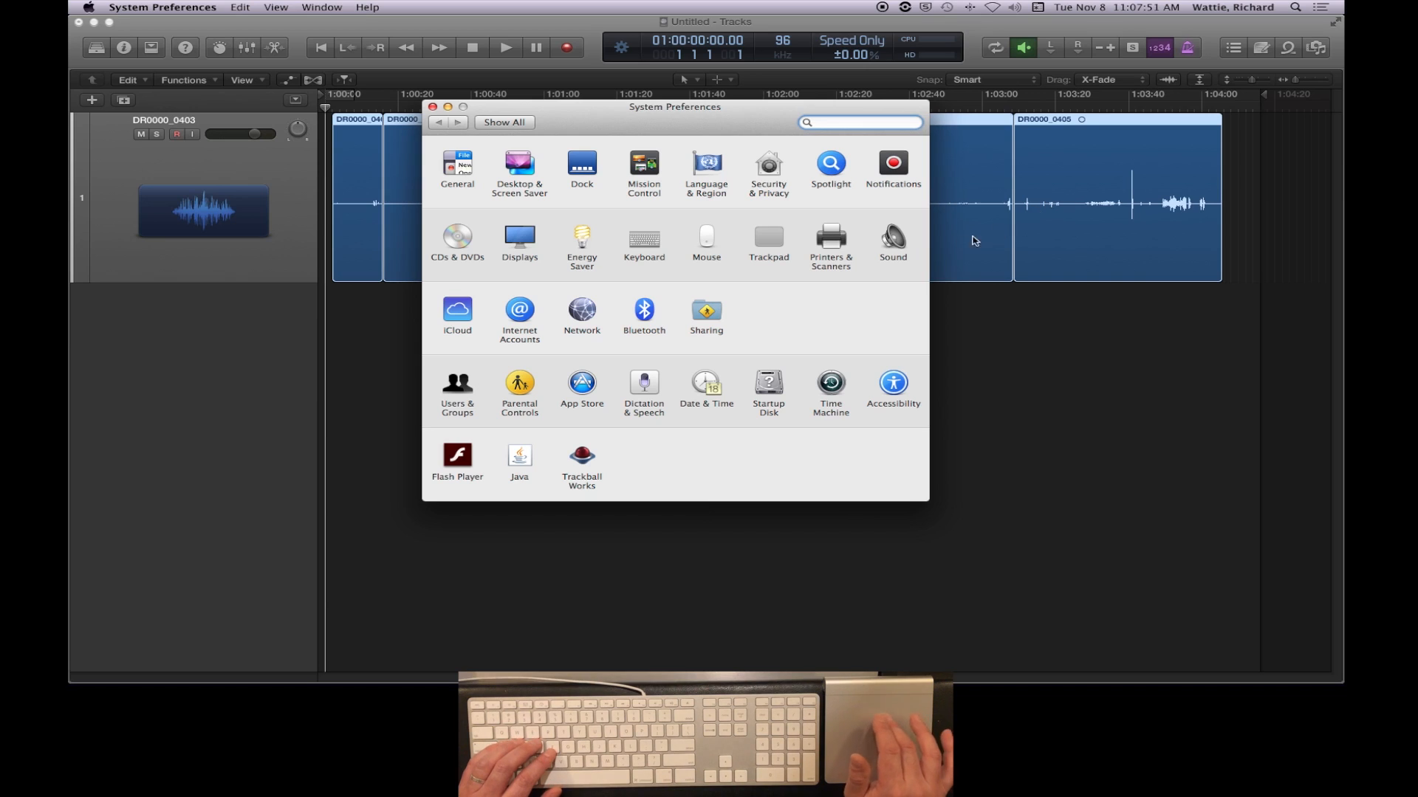
click(770, 238)
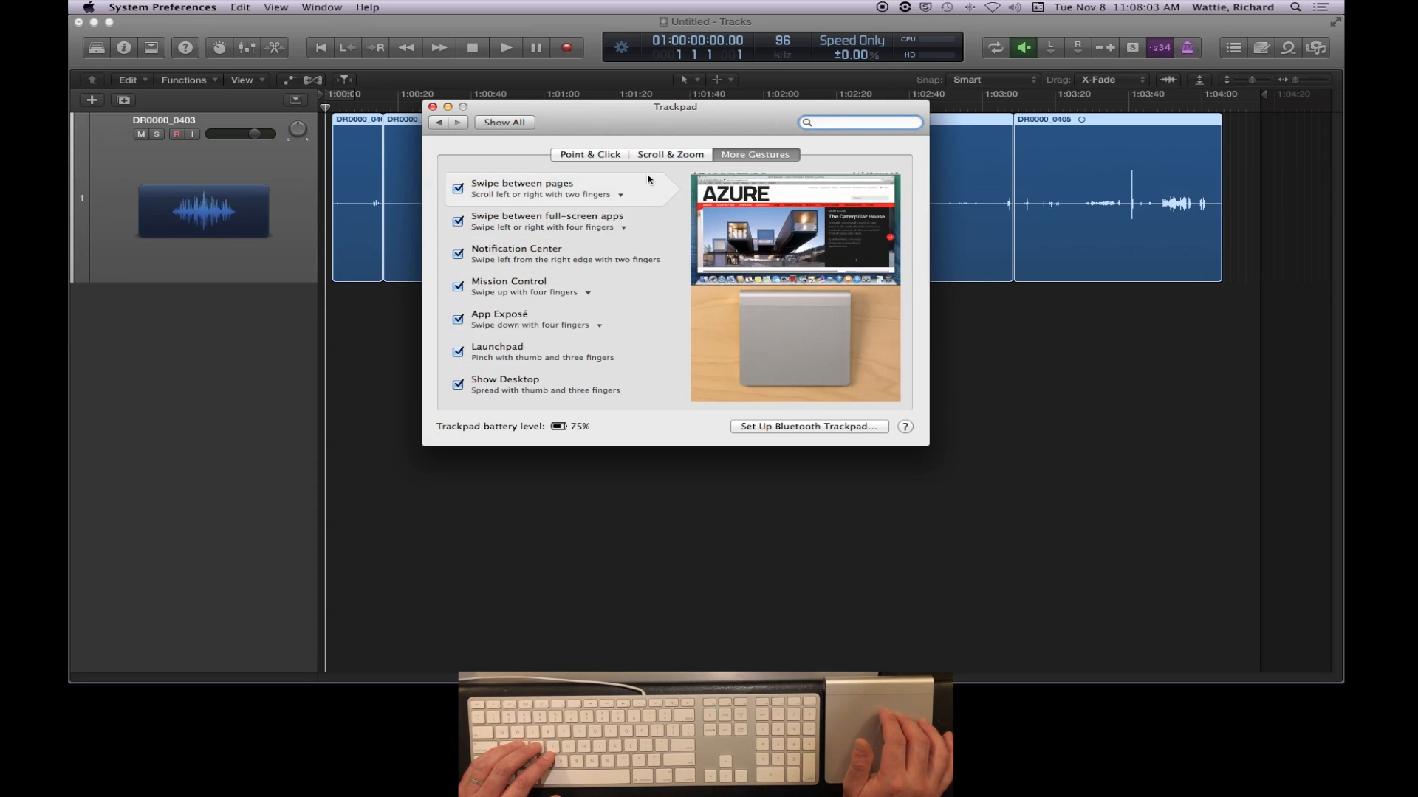
click(675, 156)
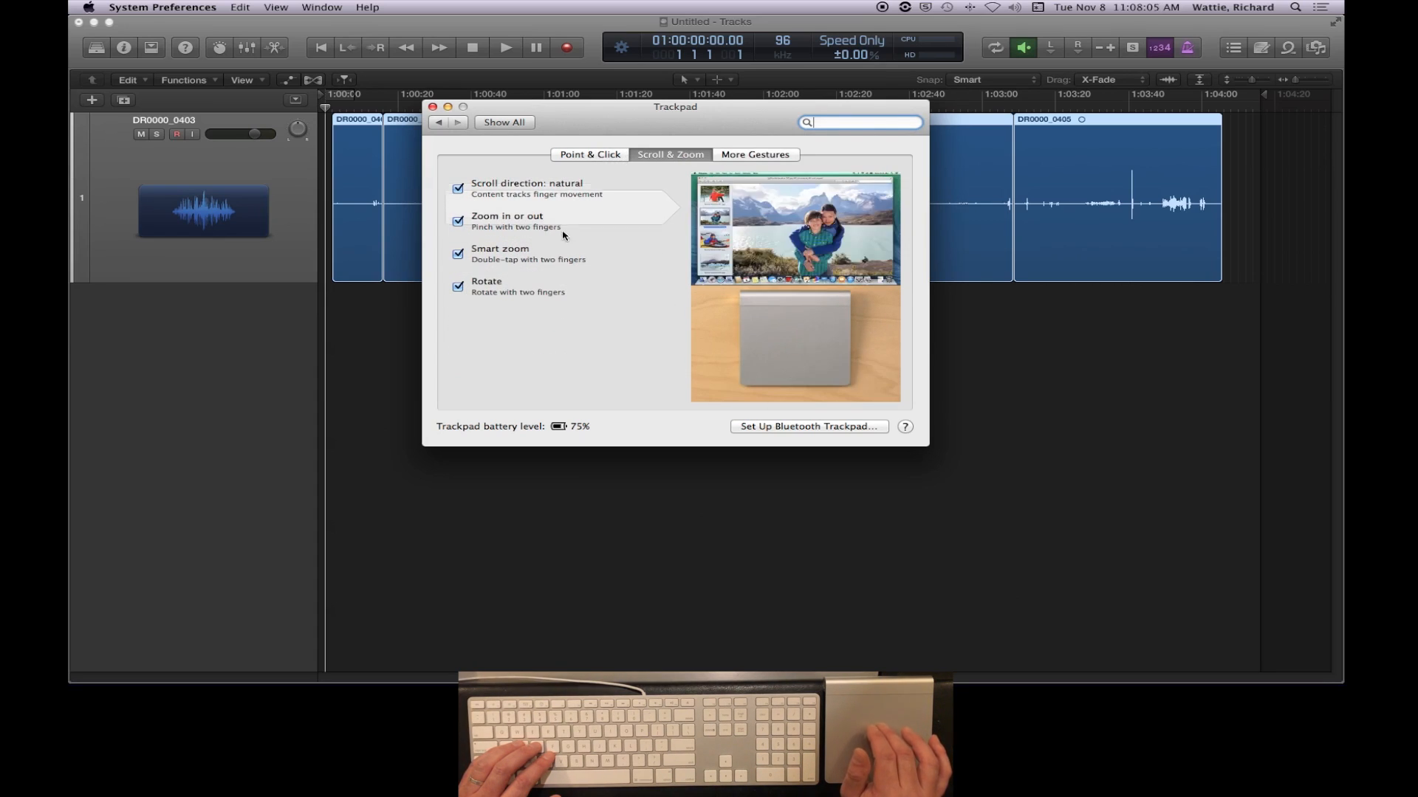
click(597, 157)
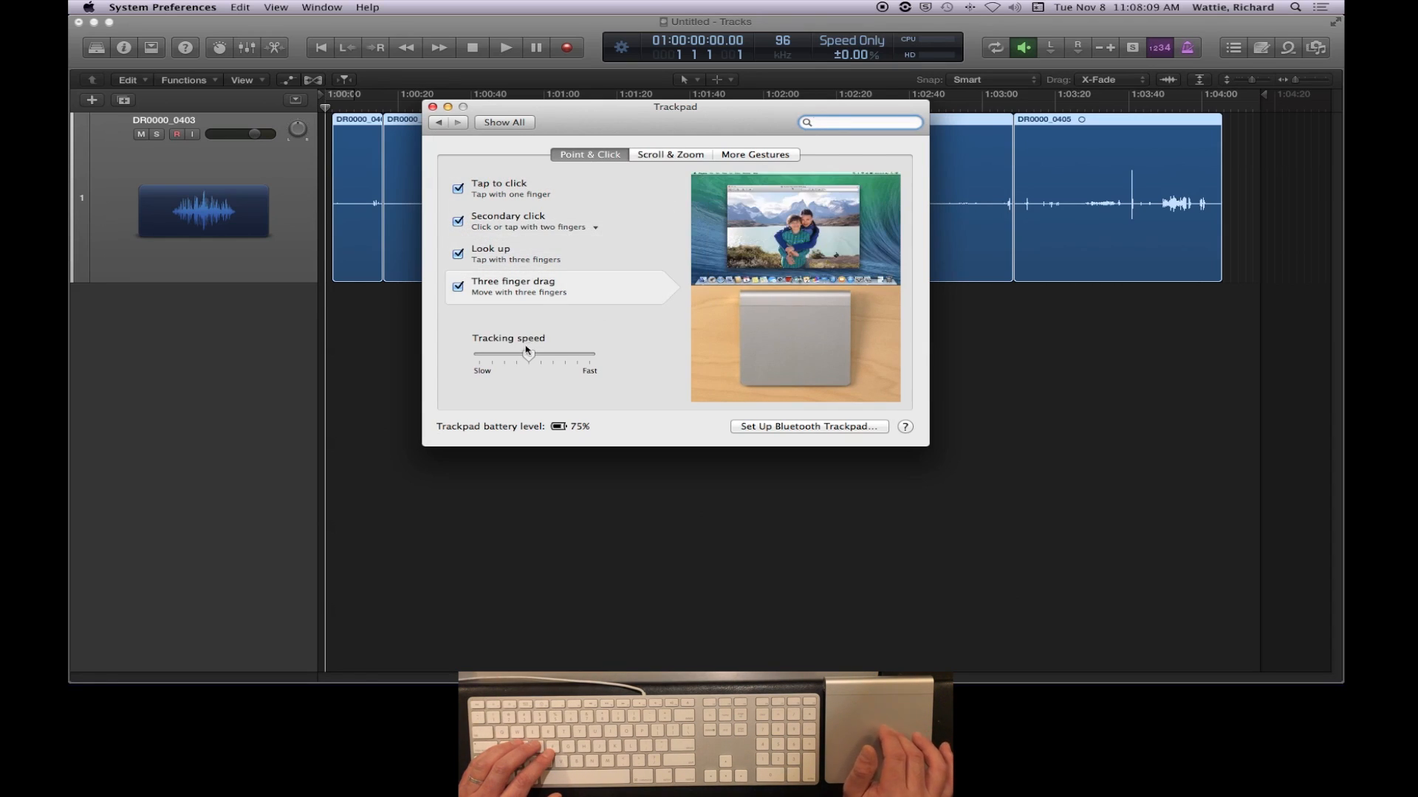
click(515, 123)
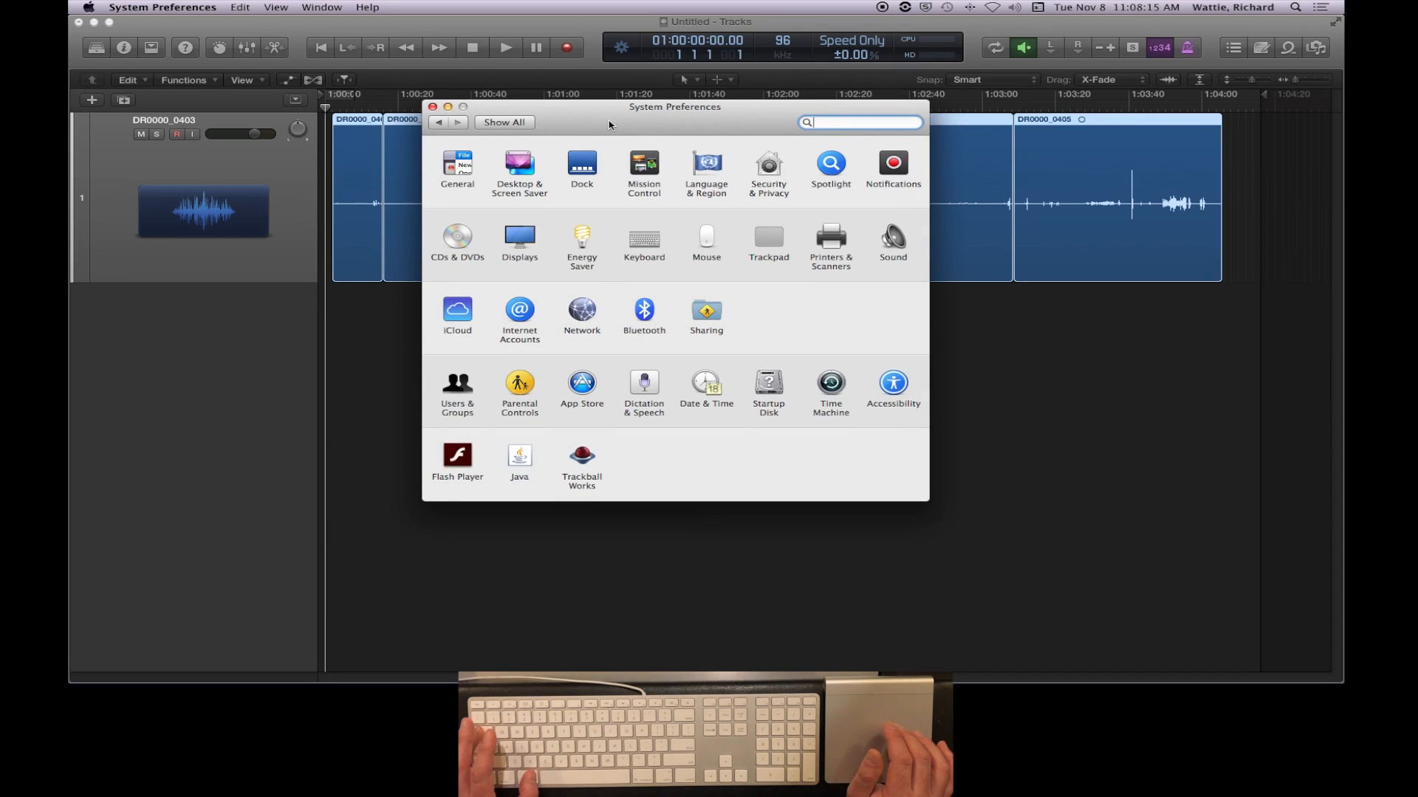
key(super+Tab)
key(super+Tab)
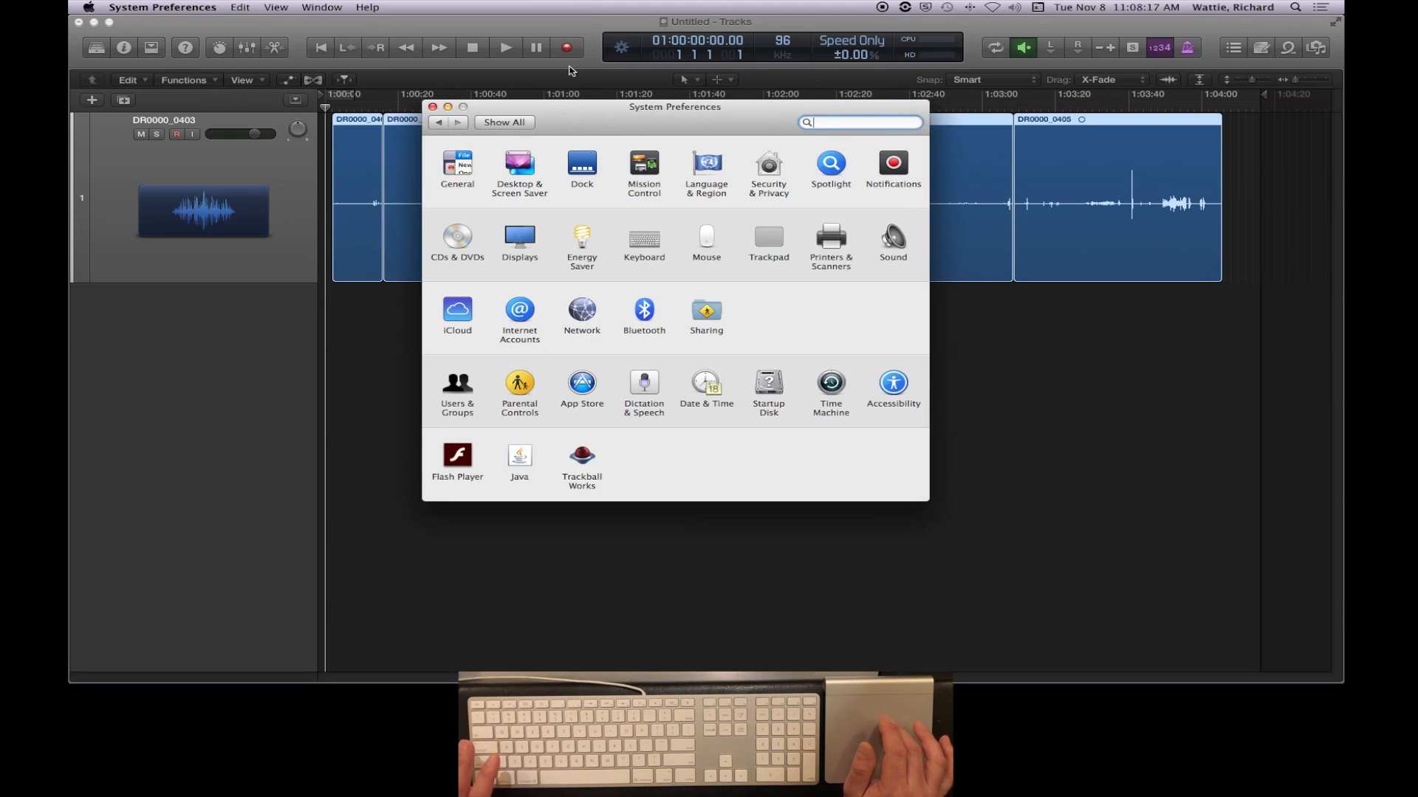
key(super+Tab)
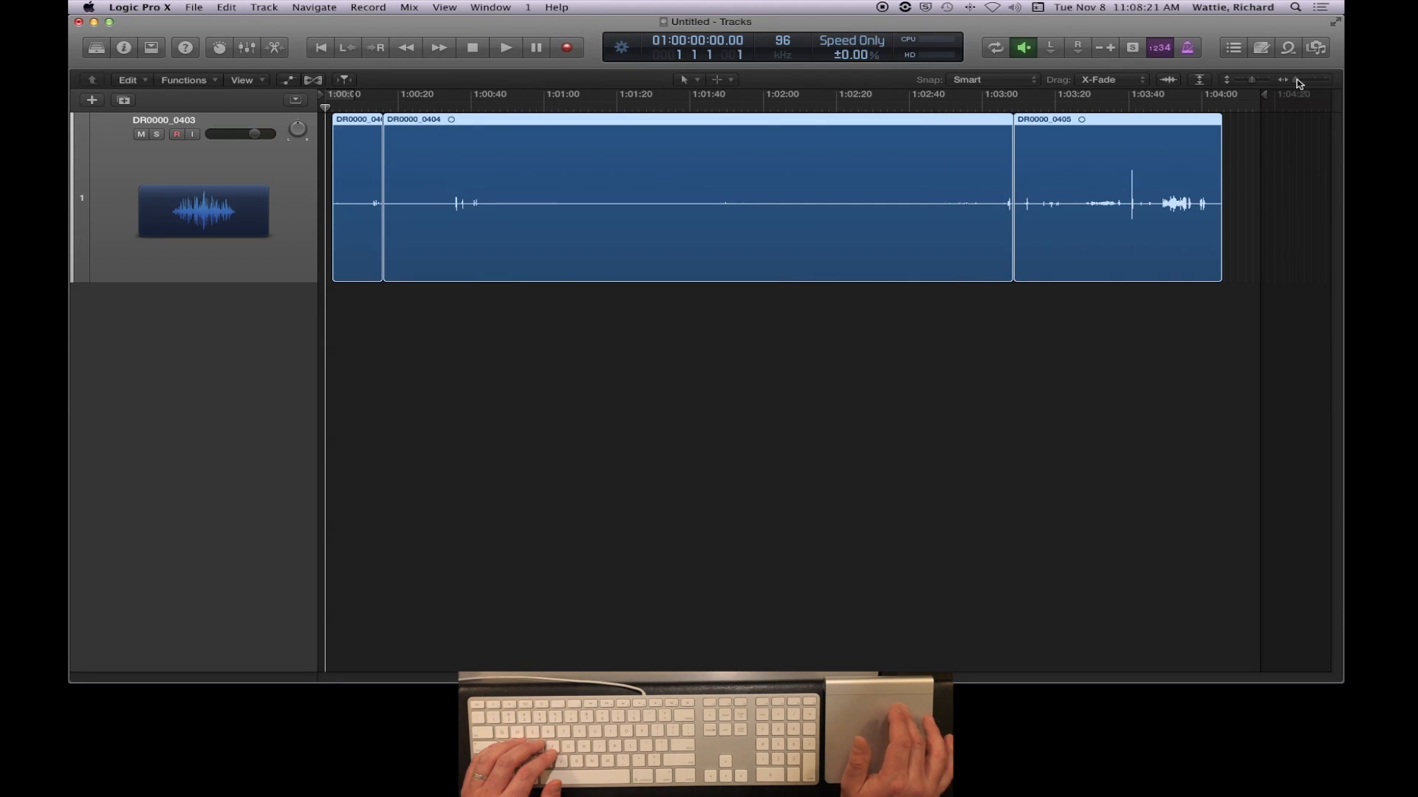
- Try adjusting the horizontal zoom and reduce the vertical zoom to shrink the audio track's height
drag(1293, 80, 1249, 90)
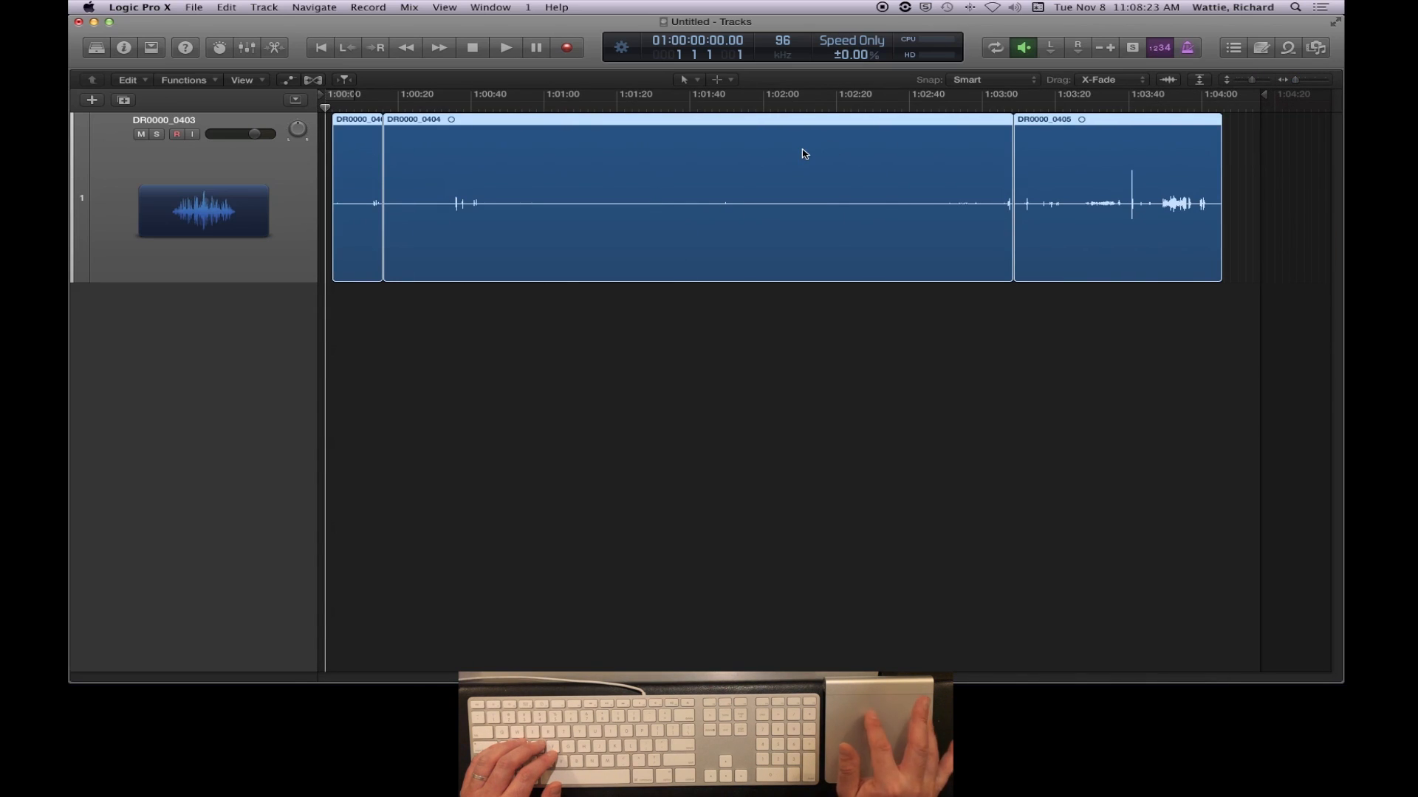
scroll(805, 154, up, 5)
scroll(805, 154, down, 5)
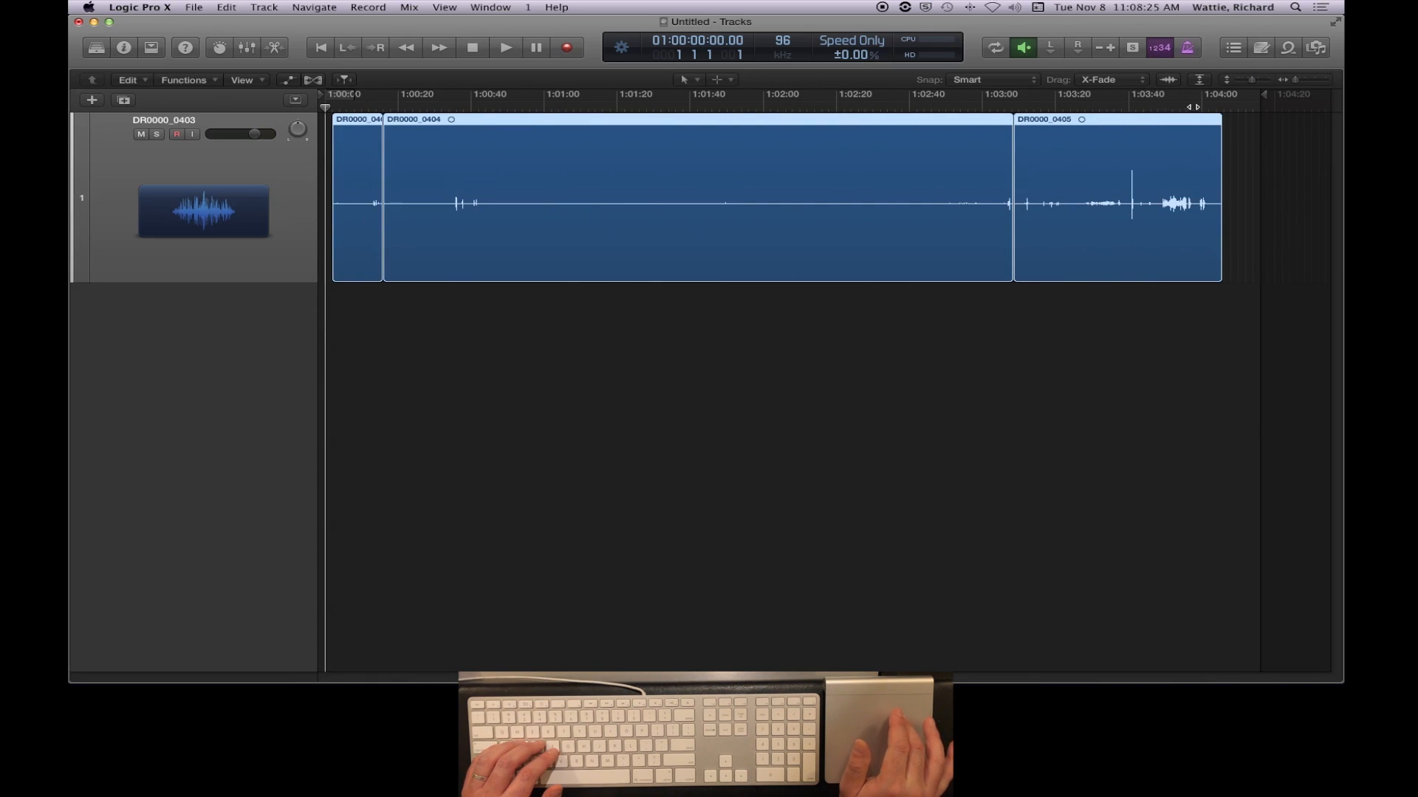
mouse_move(1253, 82)
mouse_down()
mouse_move(1275, 80)
mouse_move(1231, 84)
mouse_up()
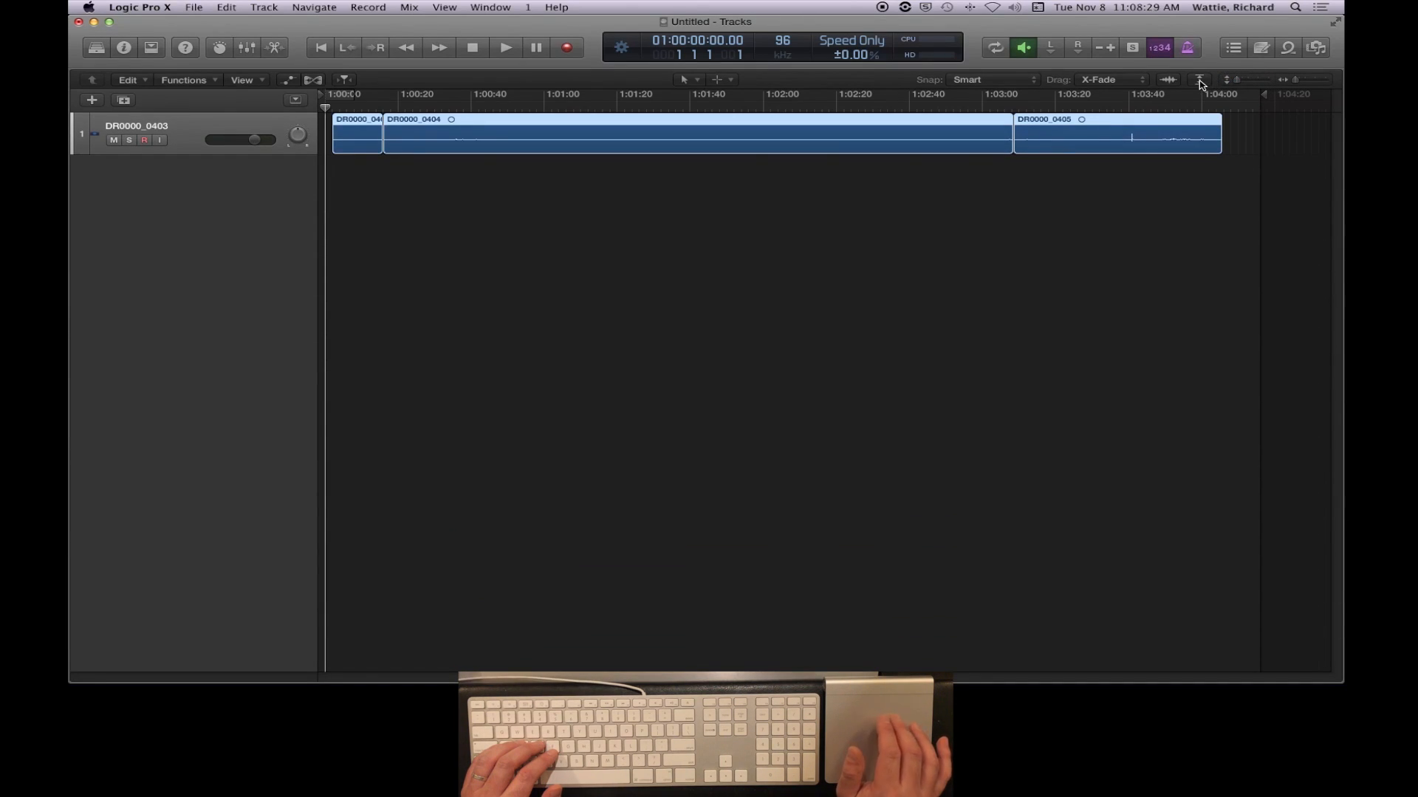
- Auto-zoom the track vertically to fill the window and enlarge its waveforms with Waveform Zoom, comparing the display with it off
click(1200, 82)
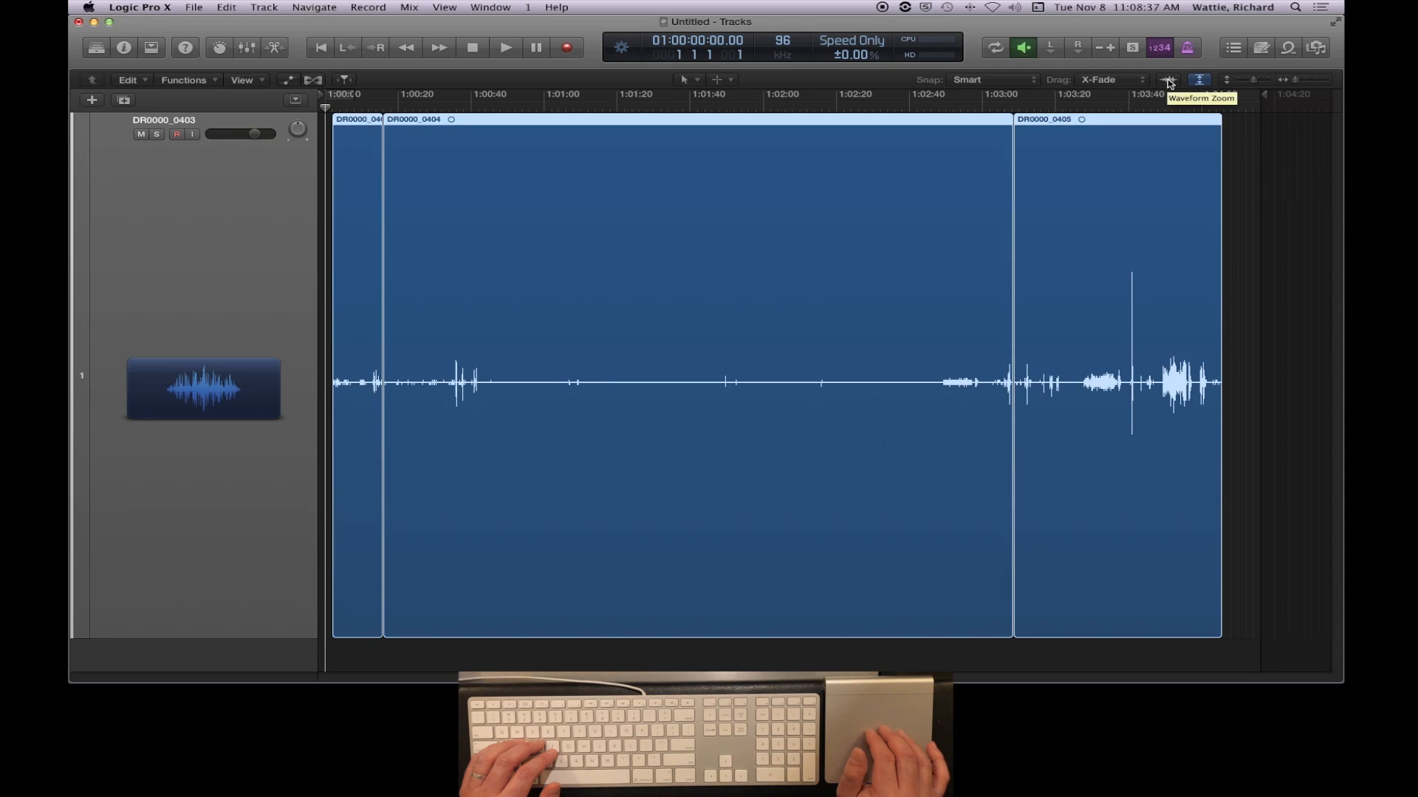
drag(1170, 82, 1169, 23)
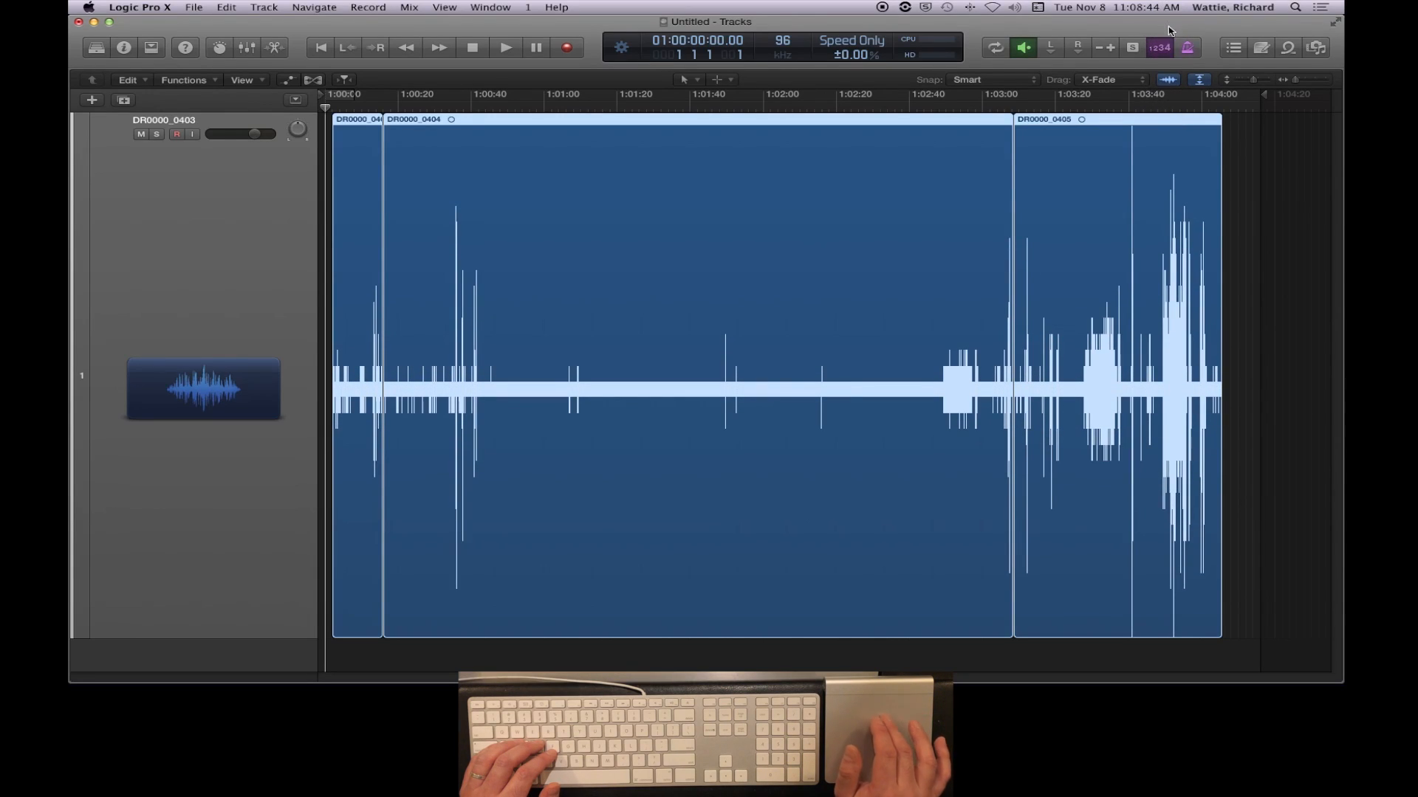
click(1170, 82)
click(1169, 81)
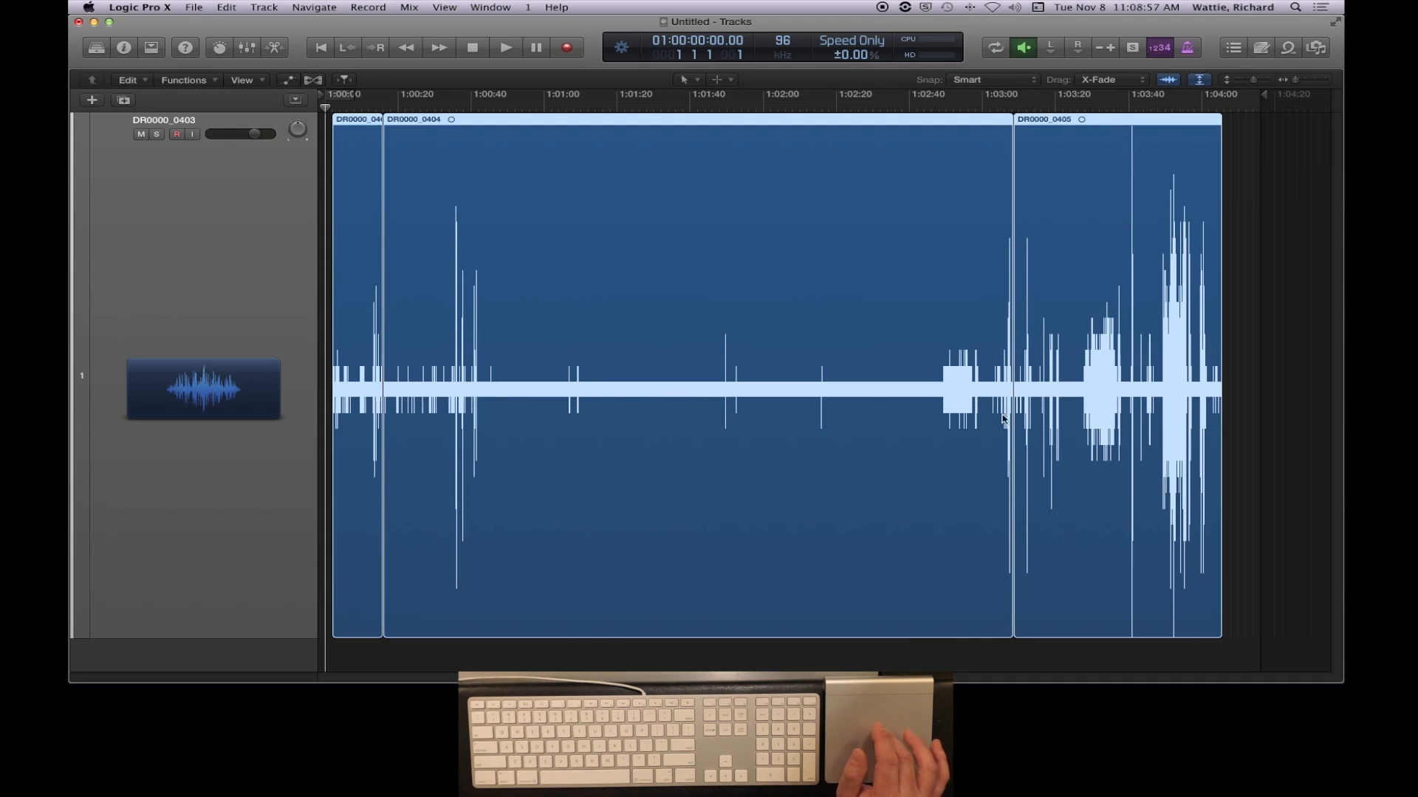
- Play the recording from about 01:02:48 in the DR0000_0404 region and stop it at about 01:03:01
click(939, 107)
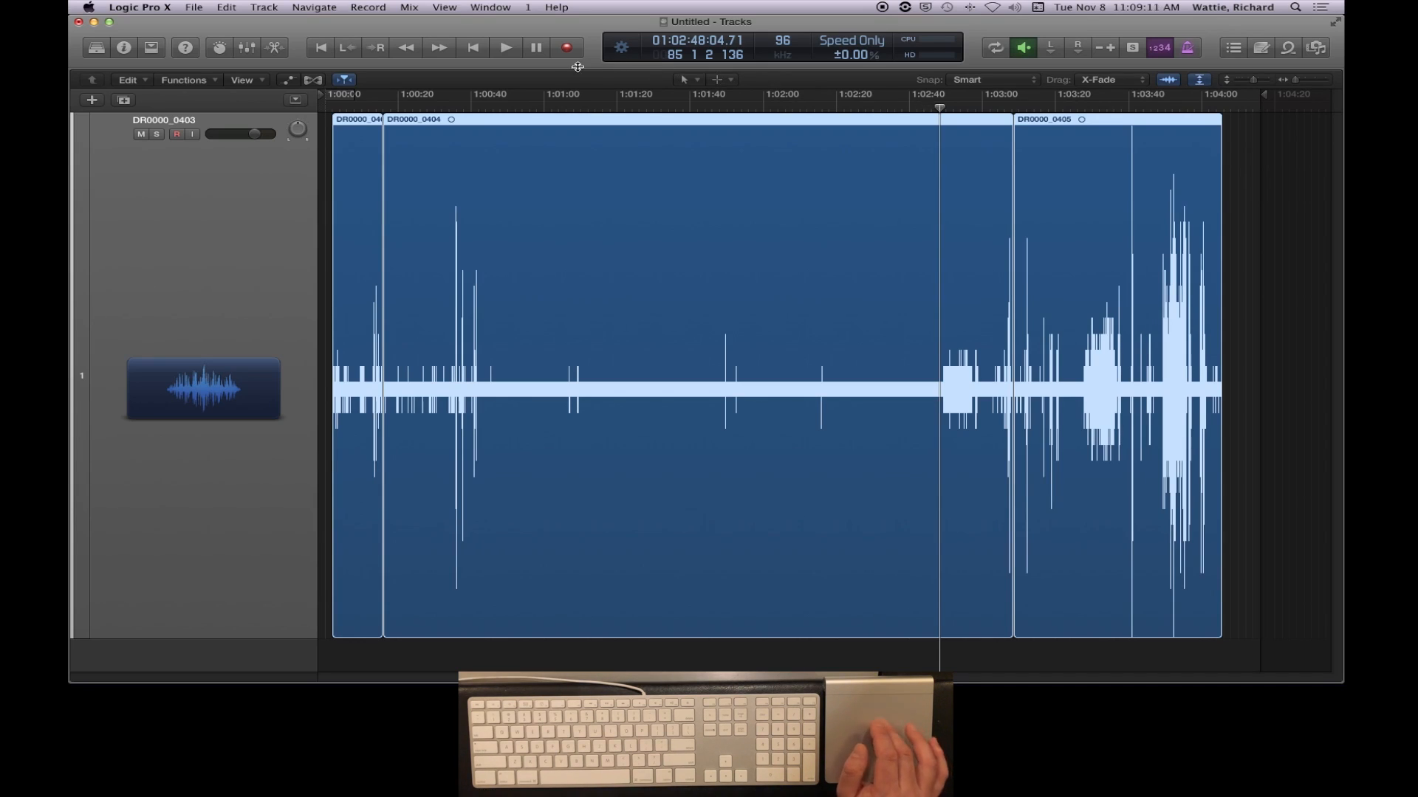
click(506, 49)
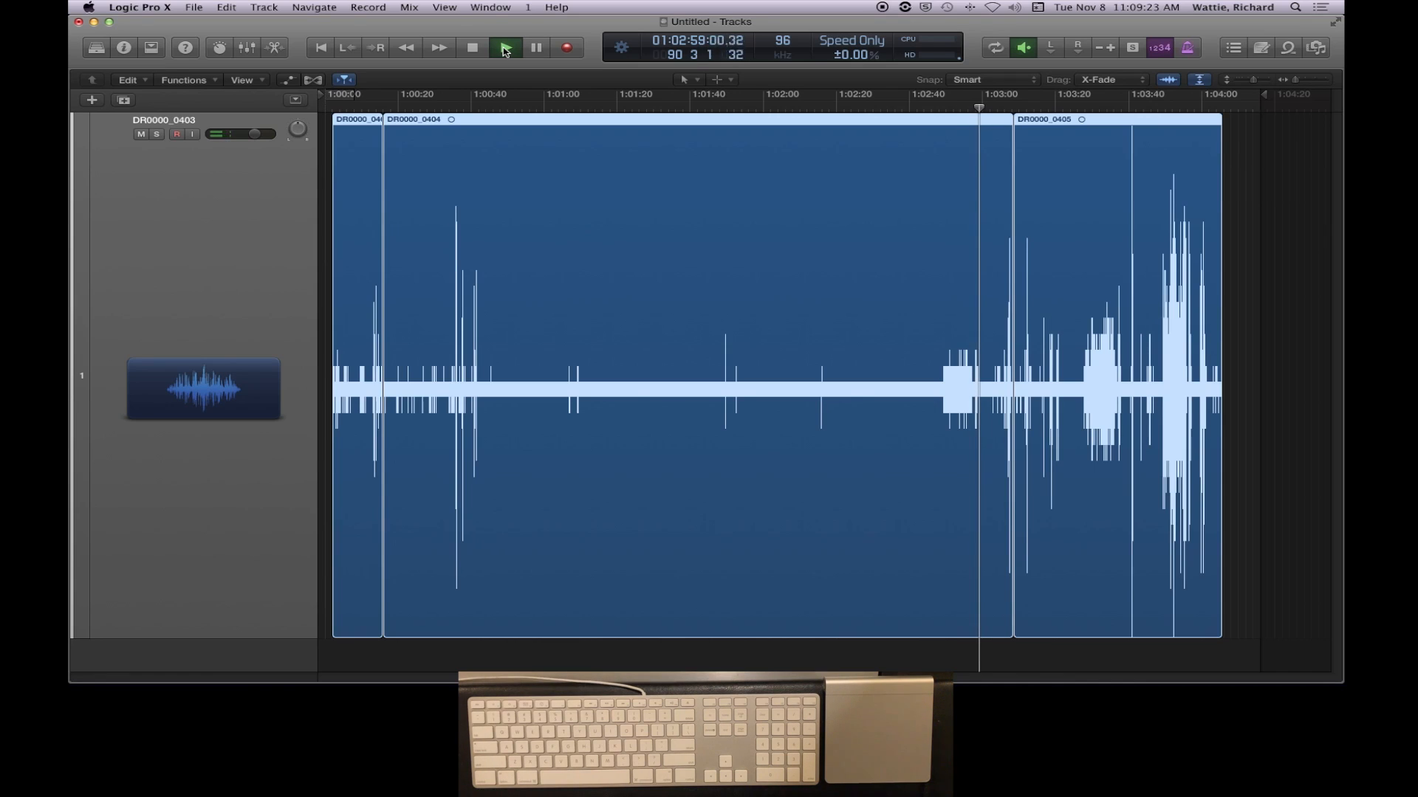
click(506, 50)
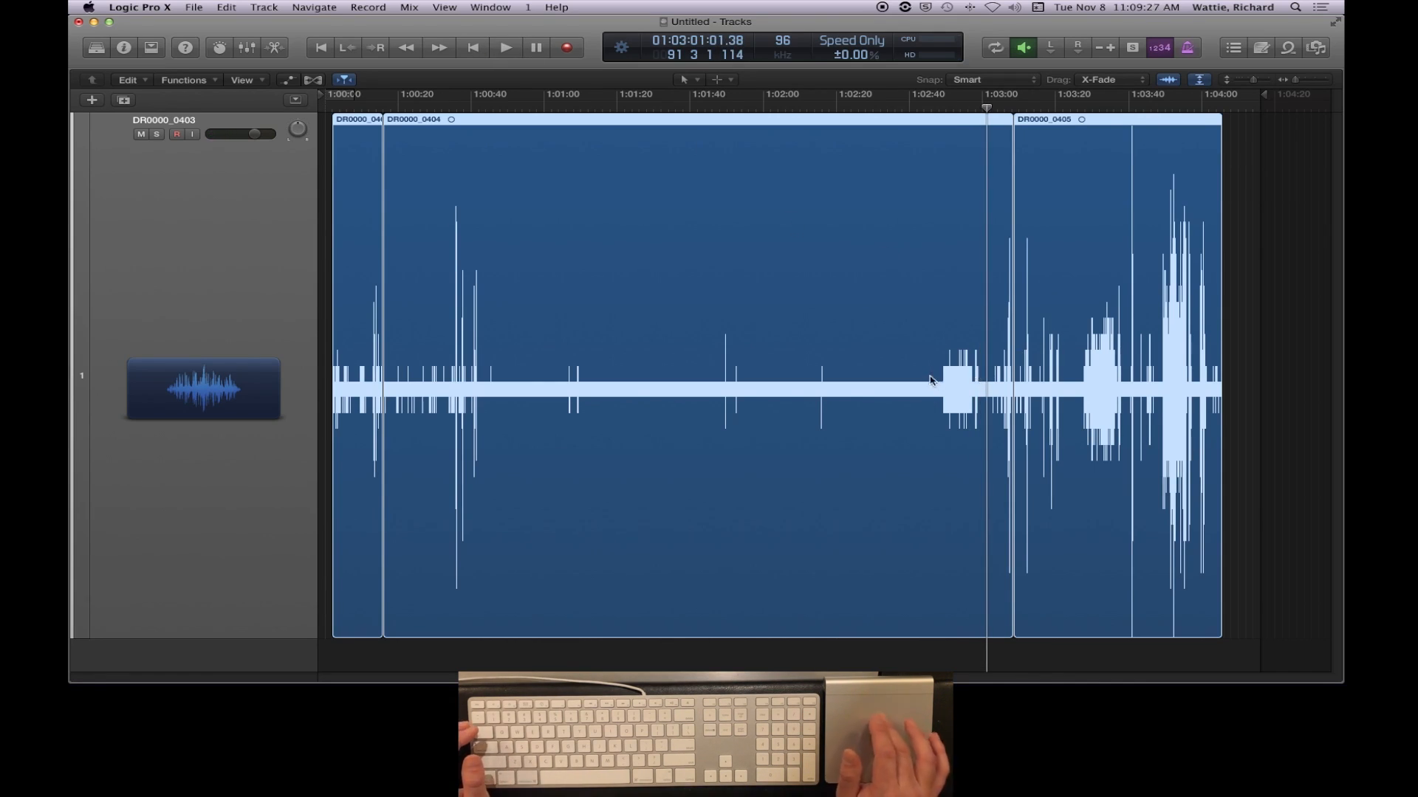
- Deselect all regions and enlarge the timeline around the sound burst near the end of DR0000_0404
scroll(948, 377, up, 5)
scroll(950, 378, down, 5)
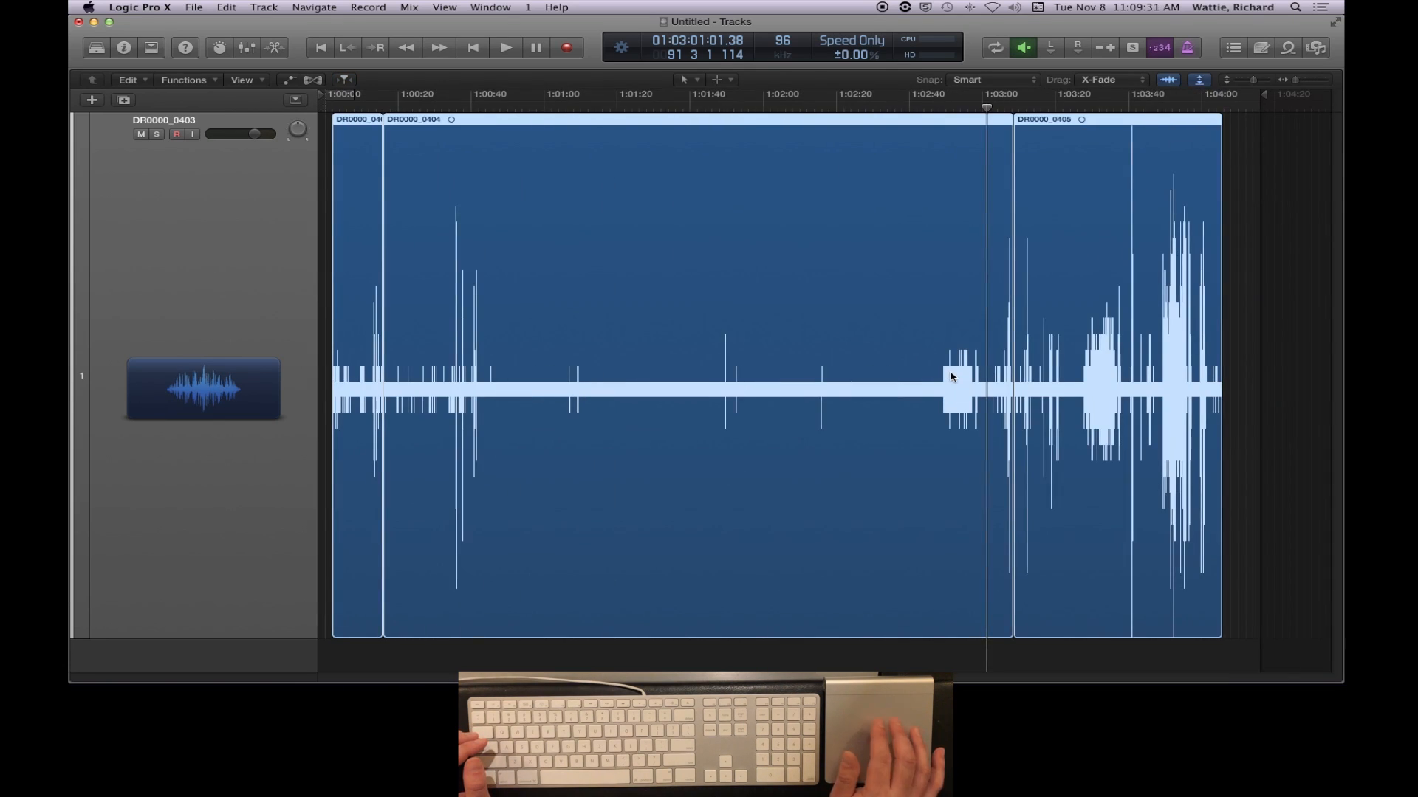
scroll(951, 377, up, 5)
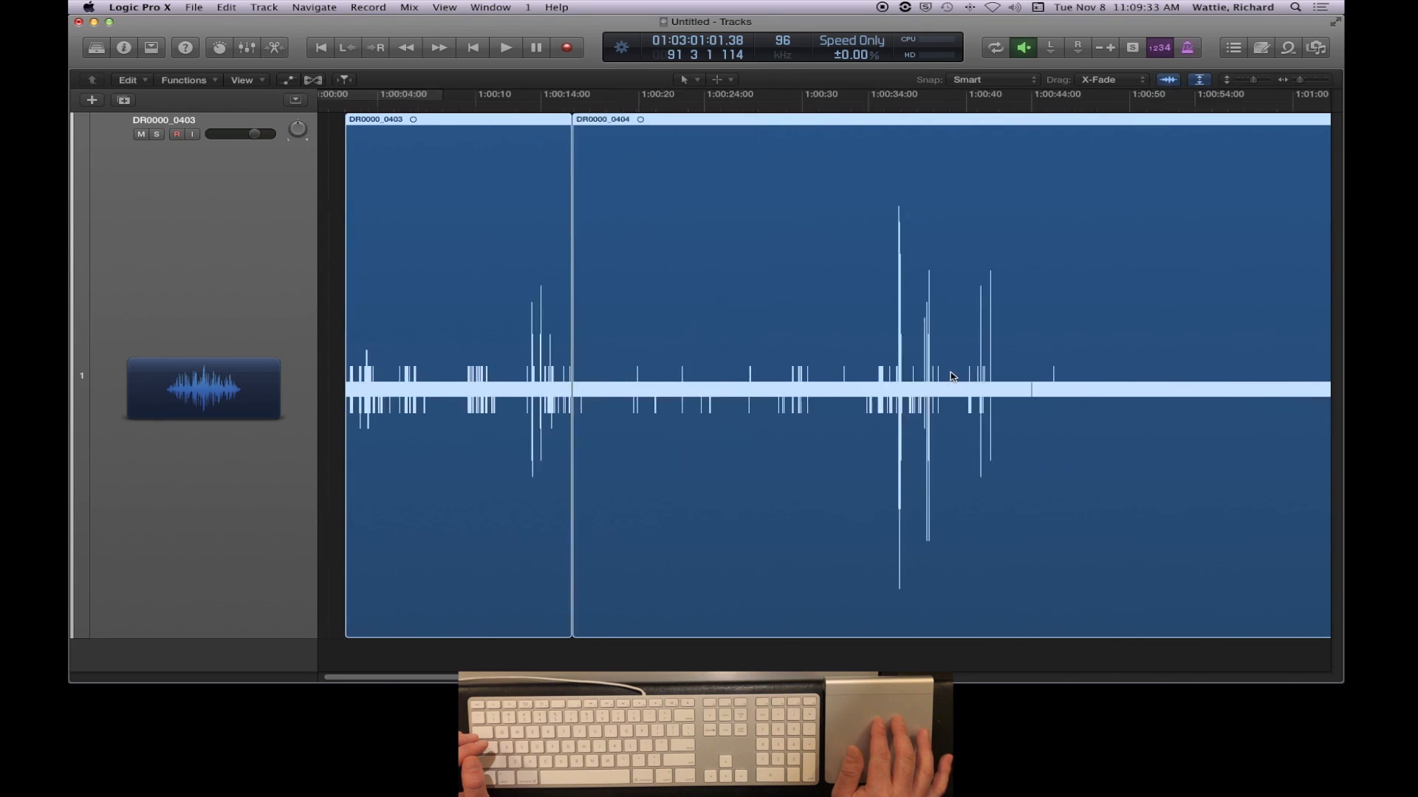
scroll(951, 377, down, 5)
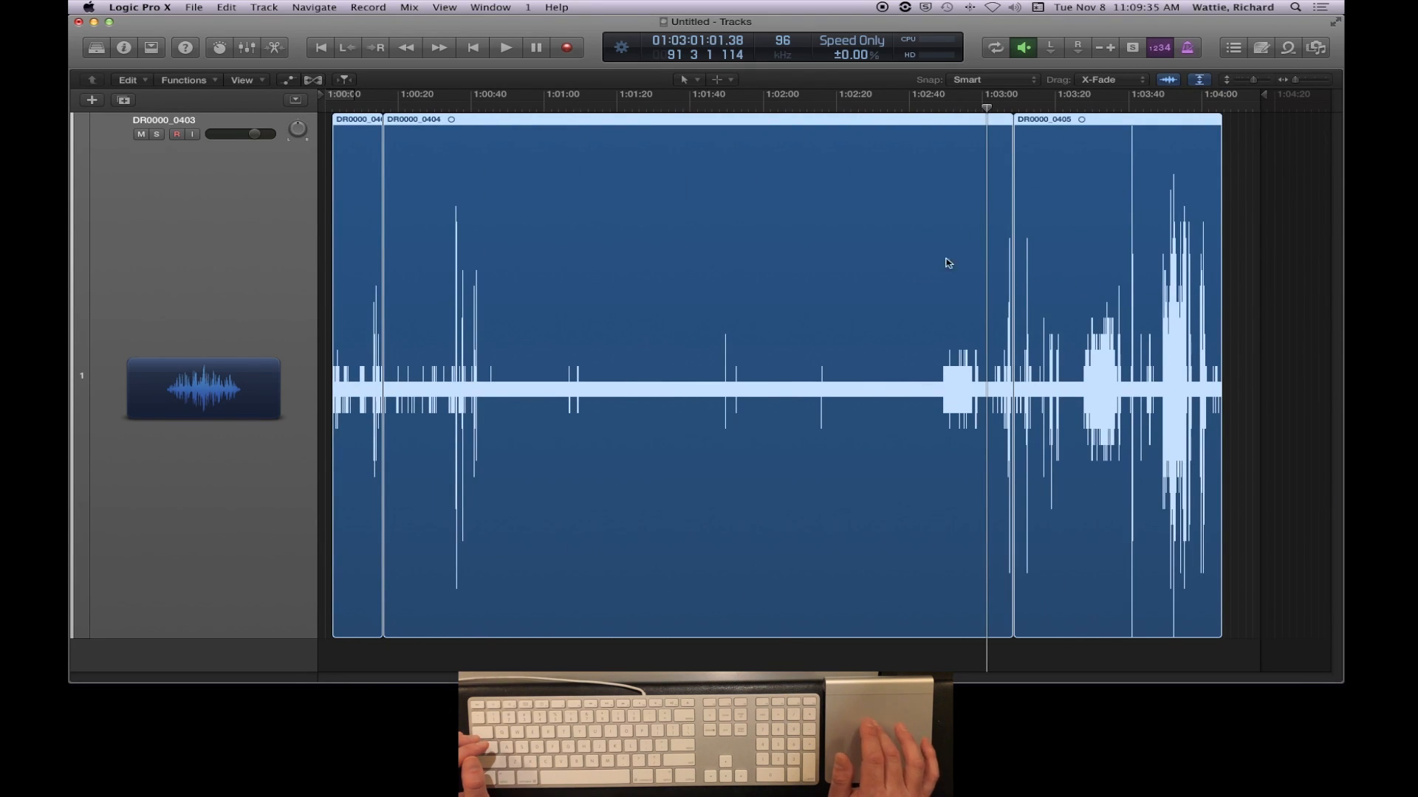
click(1239, 291)
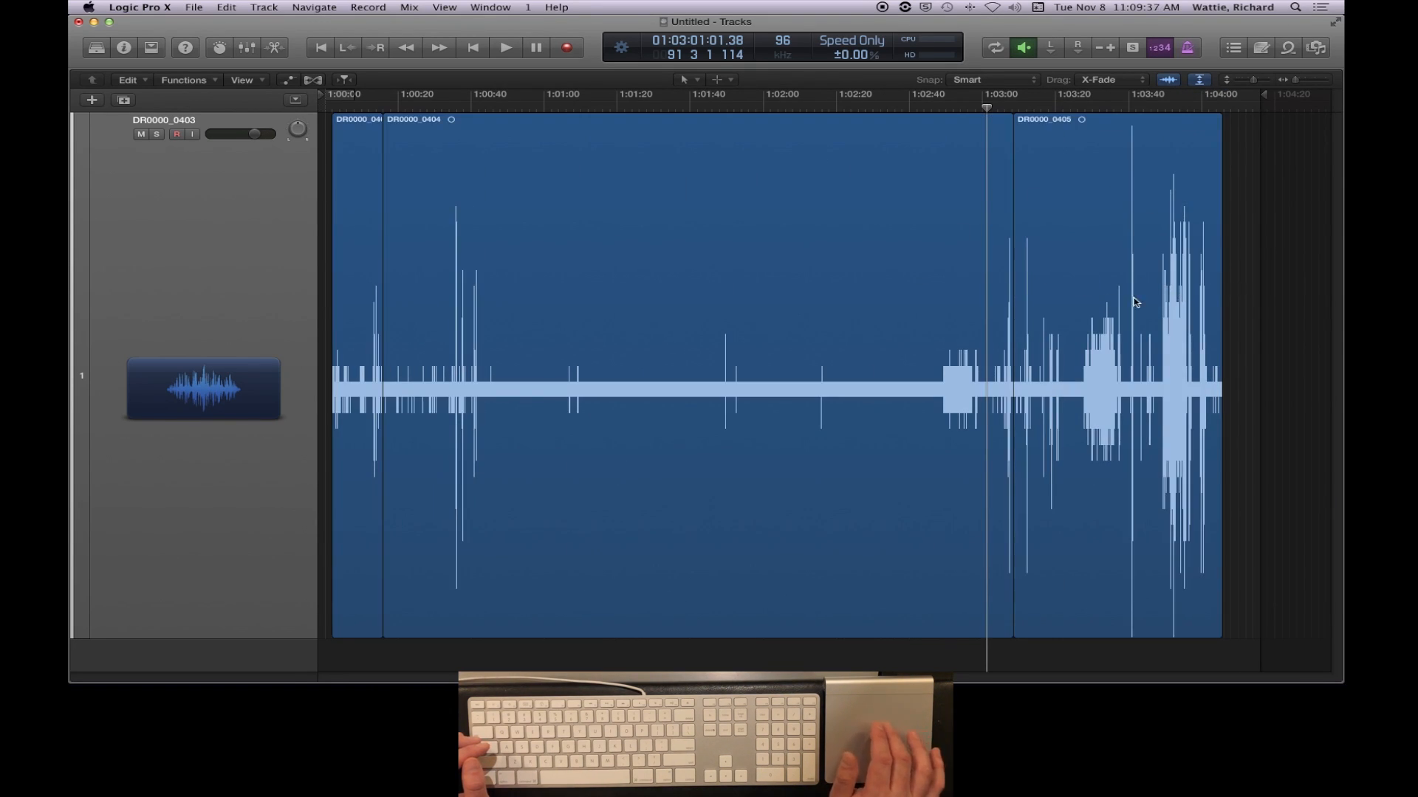
scroll(987, 324, up, 10)
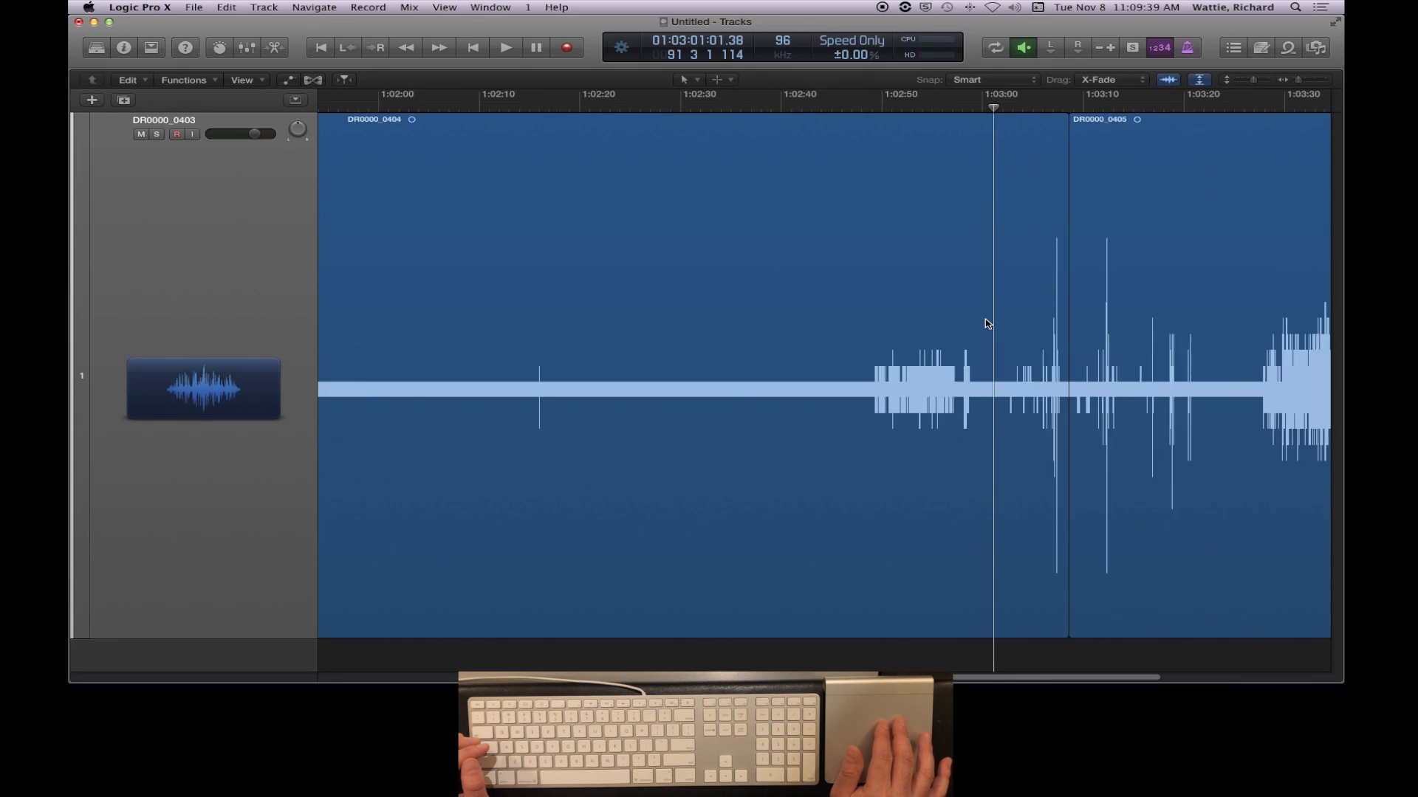
scroll(987, 324, down, 5)
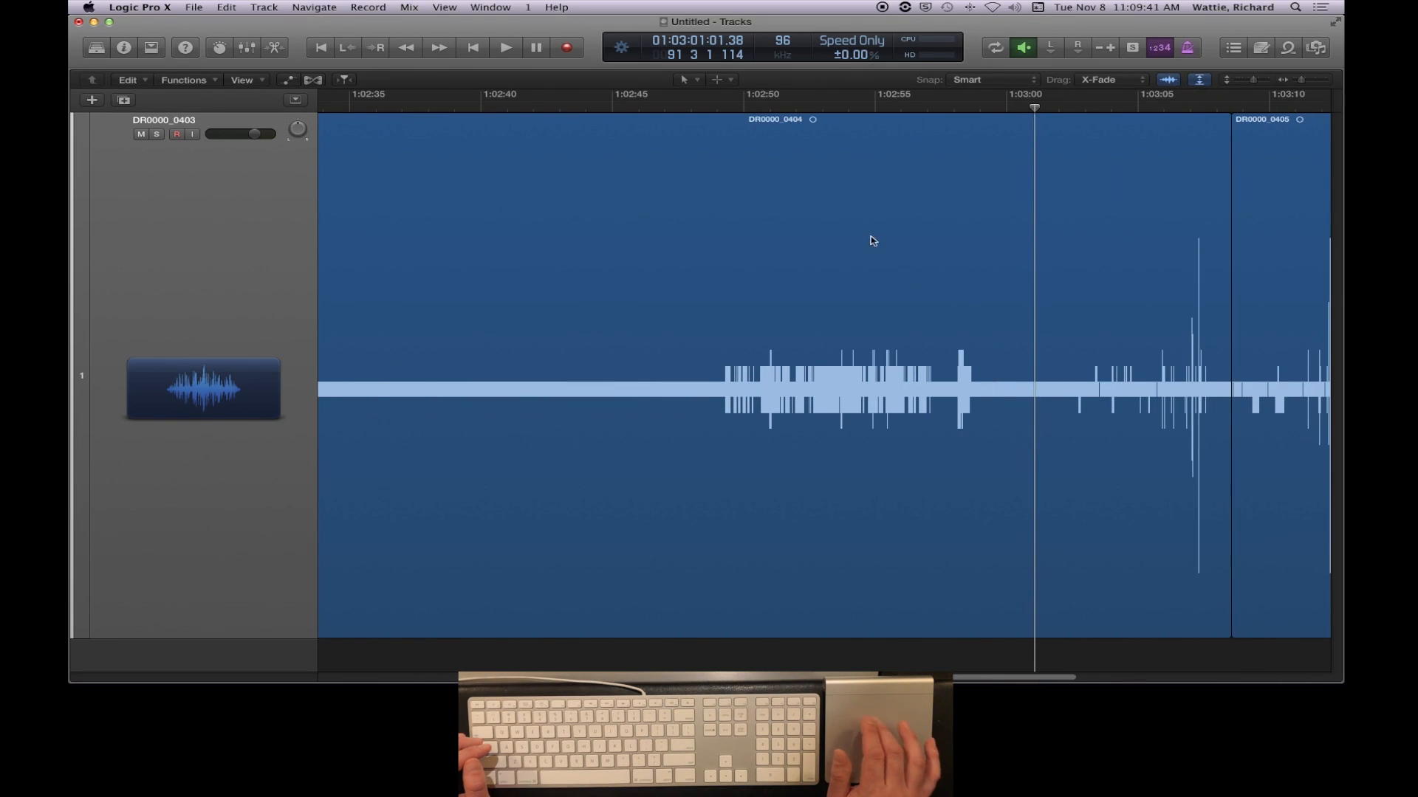
- Play DR0000_0404 from about 01:02:47, just before the sound burst, and stop playback at about 01:02:51
click(688, 107)
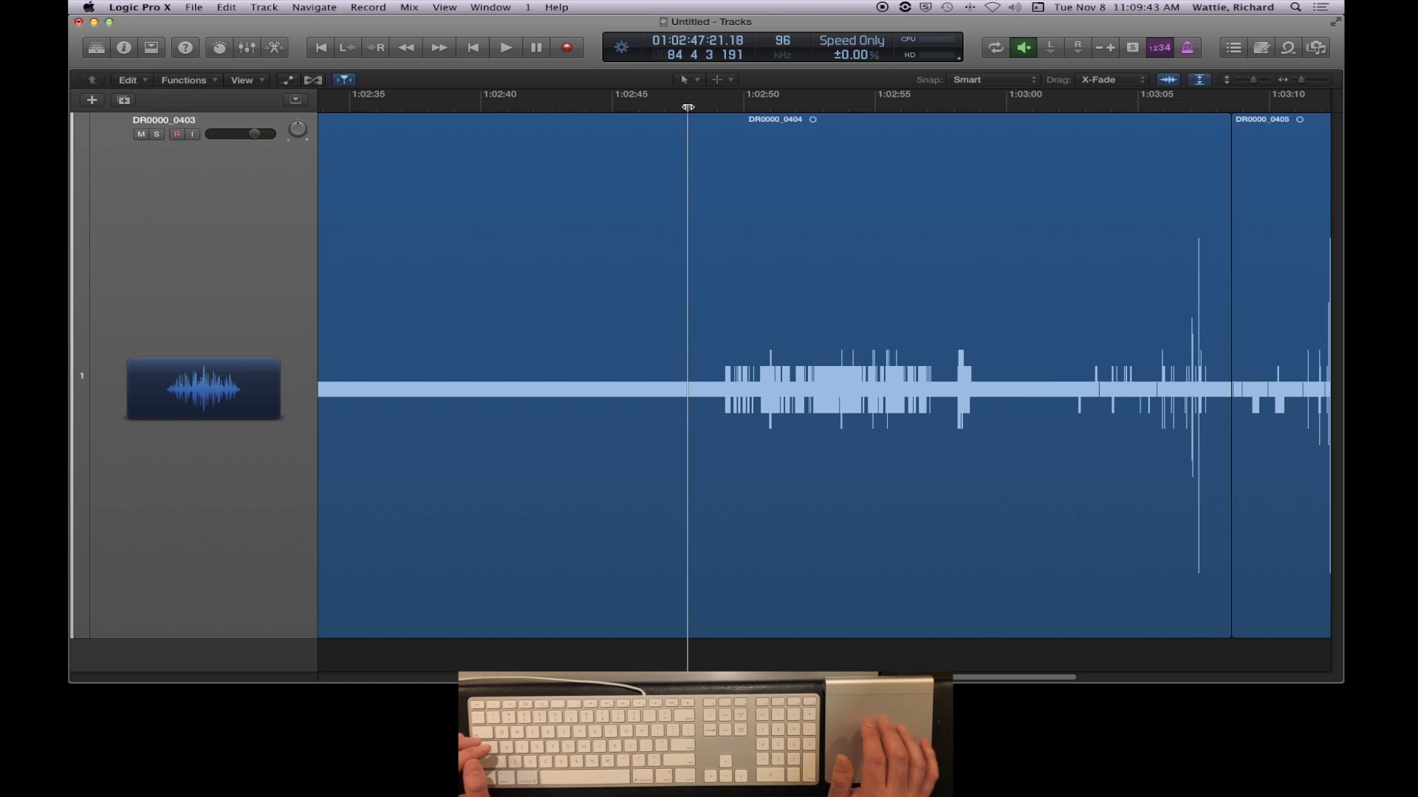
click(508, 47)
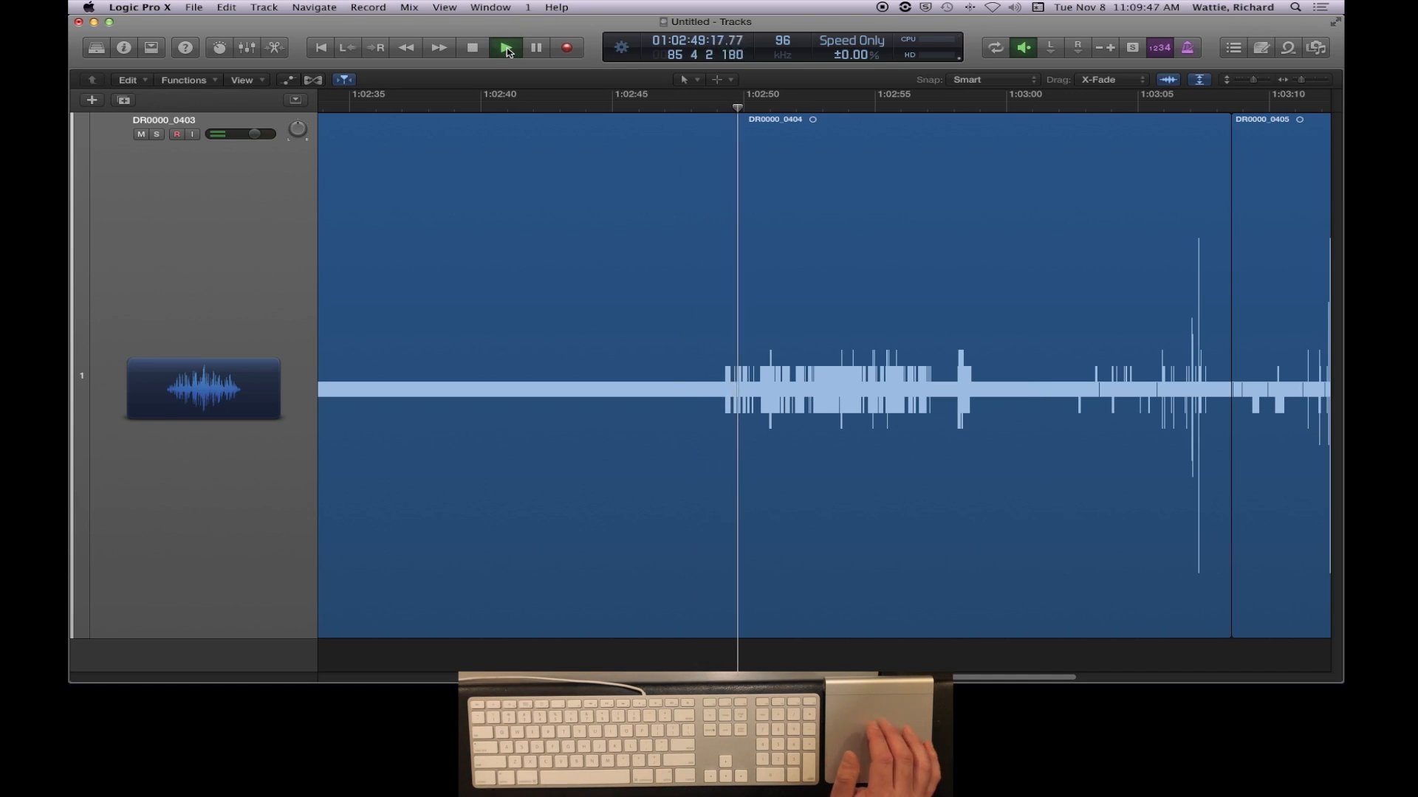
click(474, 48)
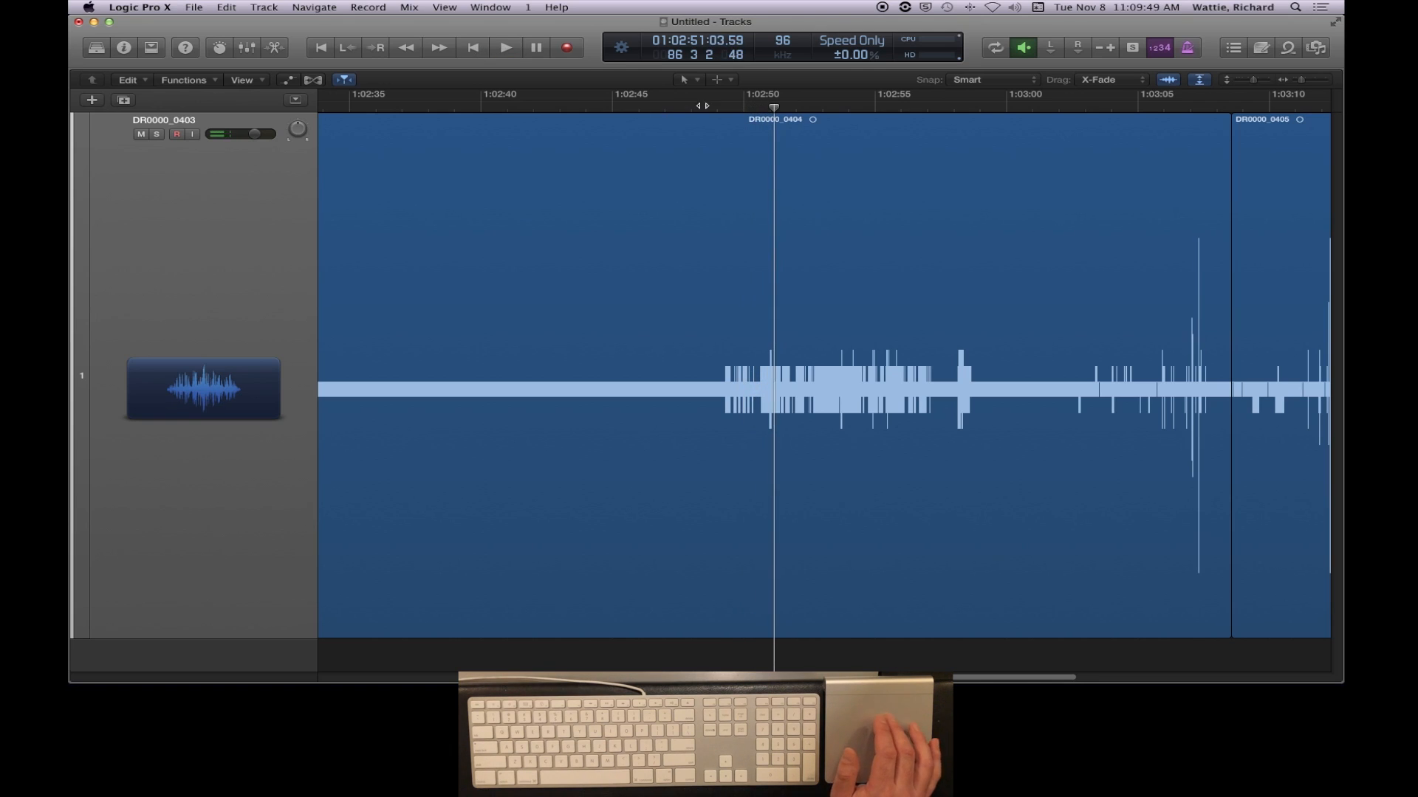
- Position the playhead at 01:02:48:00.00, ahead of the sound burst in DR0000_0404, and show the toolbar with the split commands
click(711, 106)
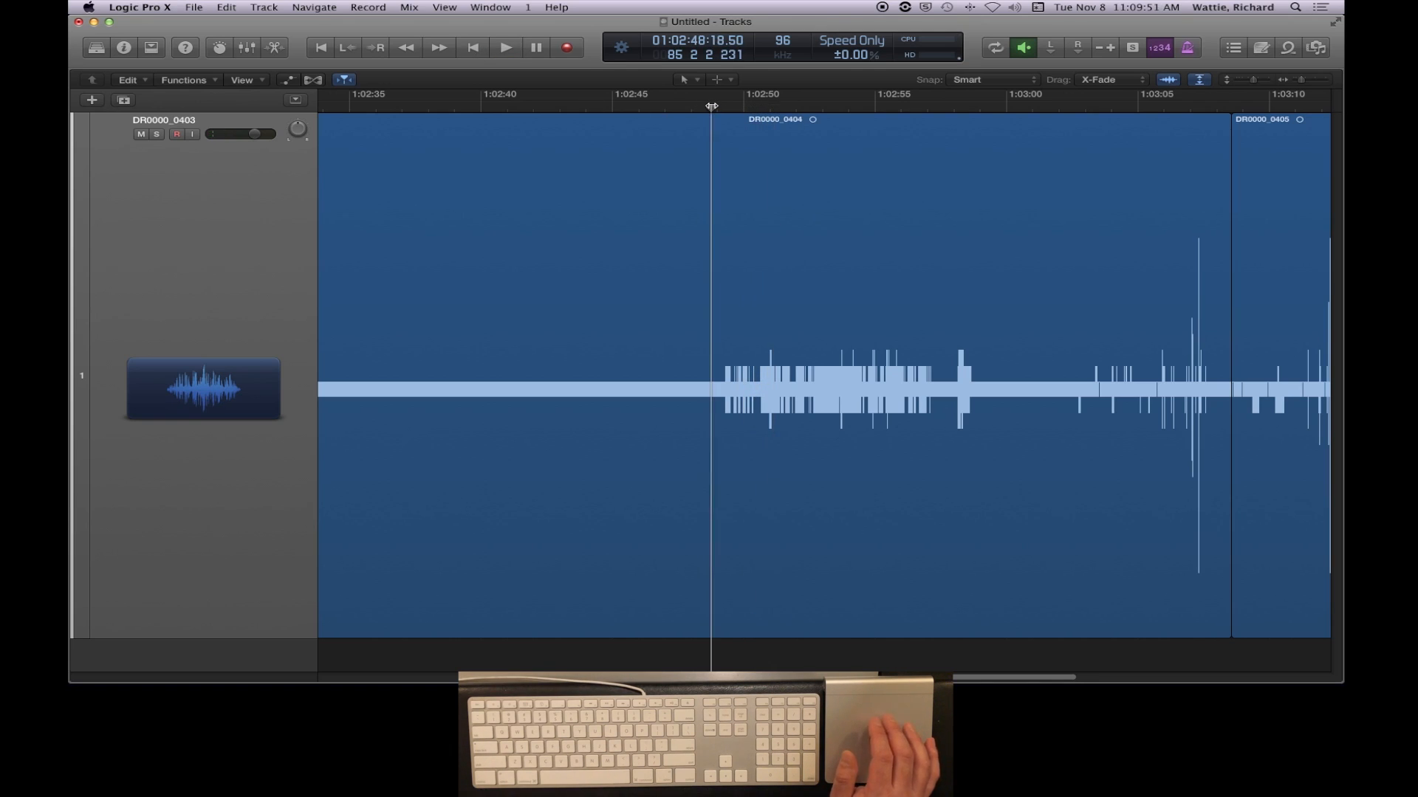
scroll(716, 215, up, 3)
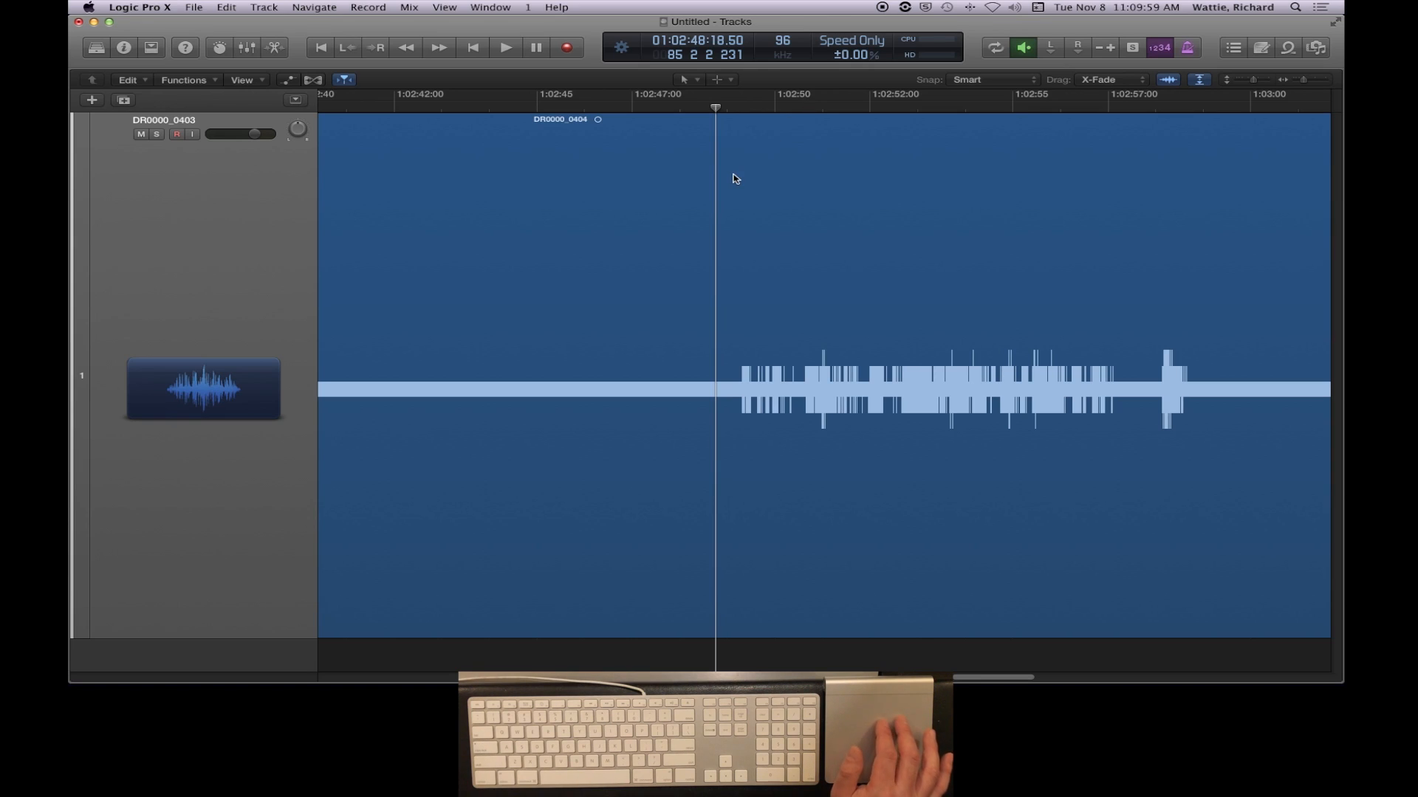
scroll(734, 178, up, 3)
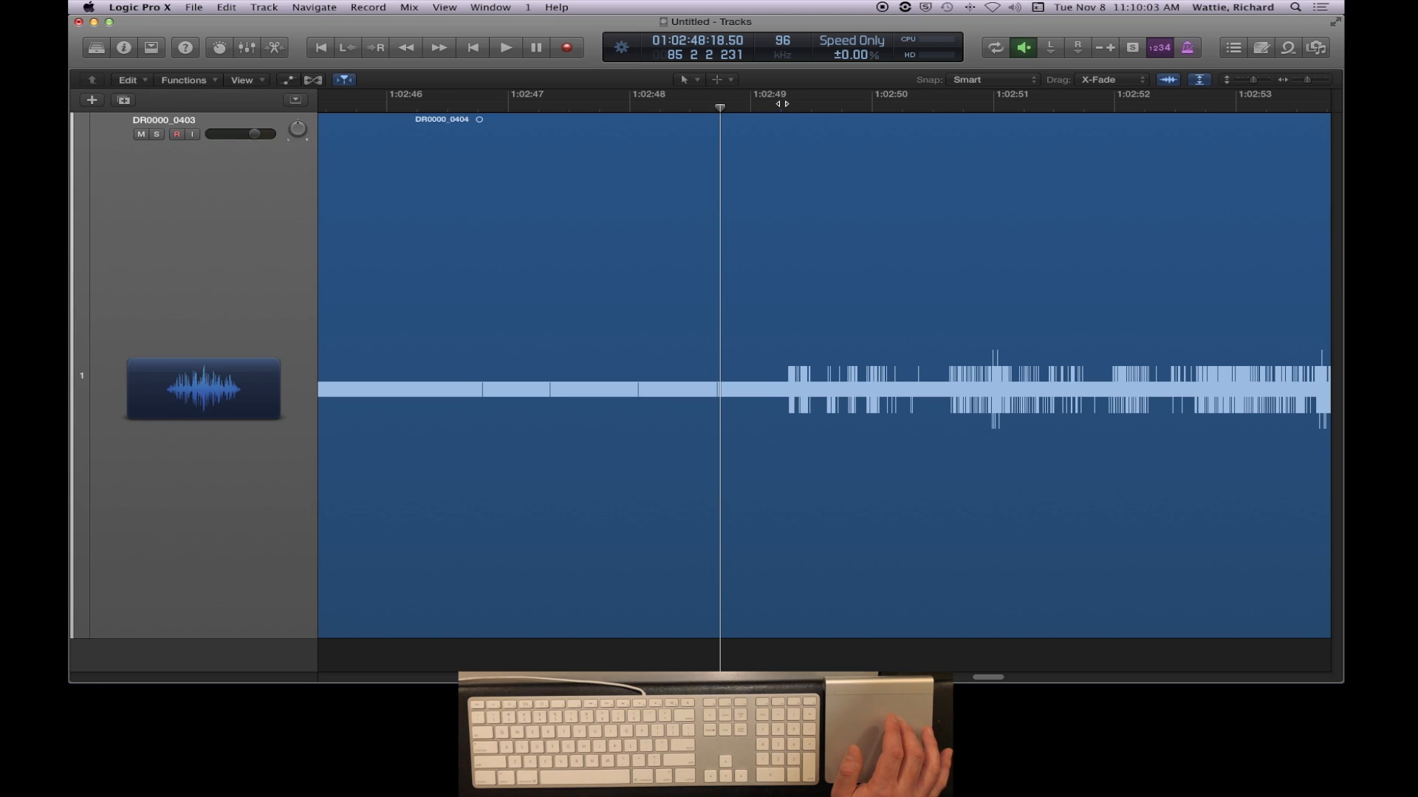
drag(720, 107, 630, 107)
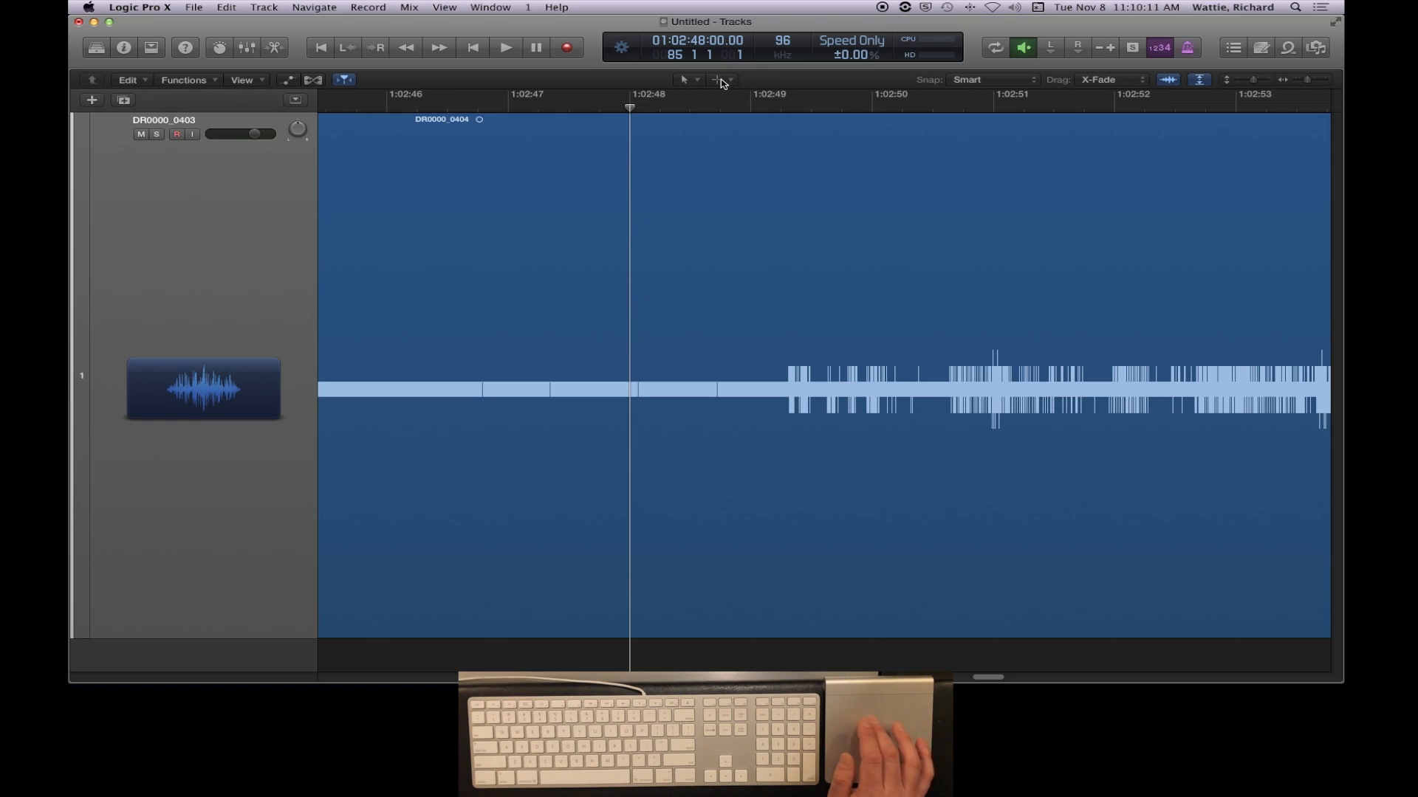
click(150, 47)
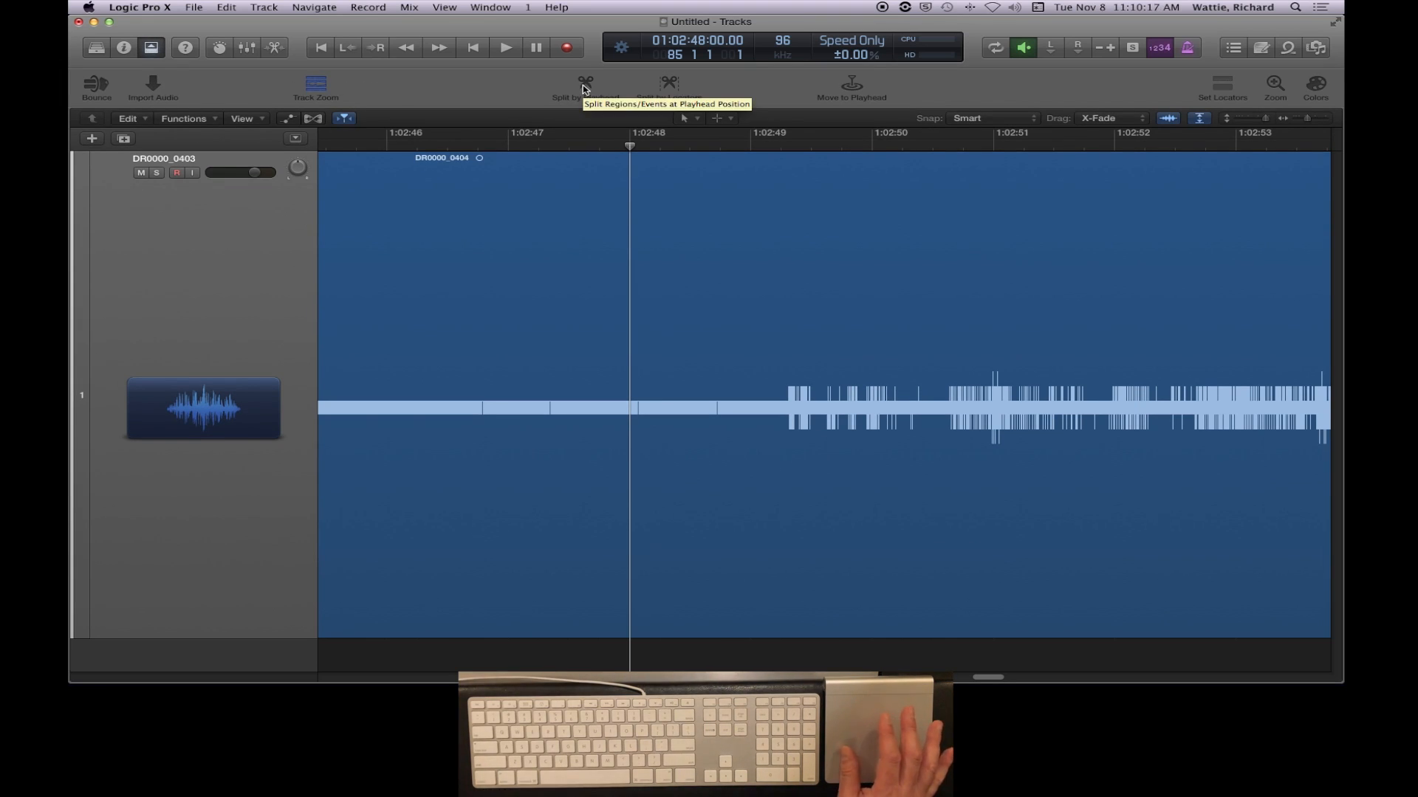
- Split the DR0000_0404 region at the playhead position 01:02:48:00.00 and select each resulting part in turn
click(650, 213)
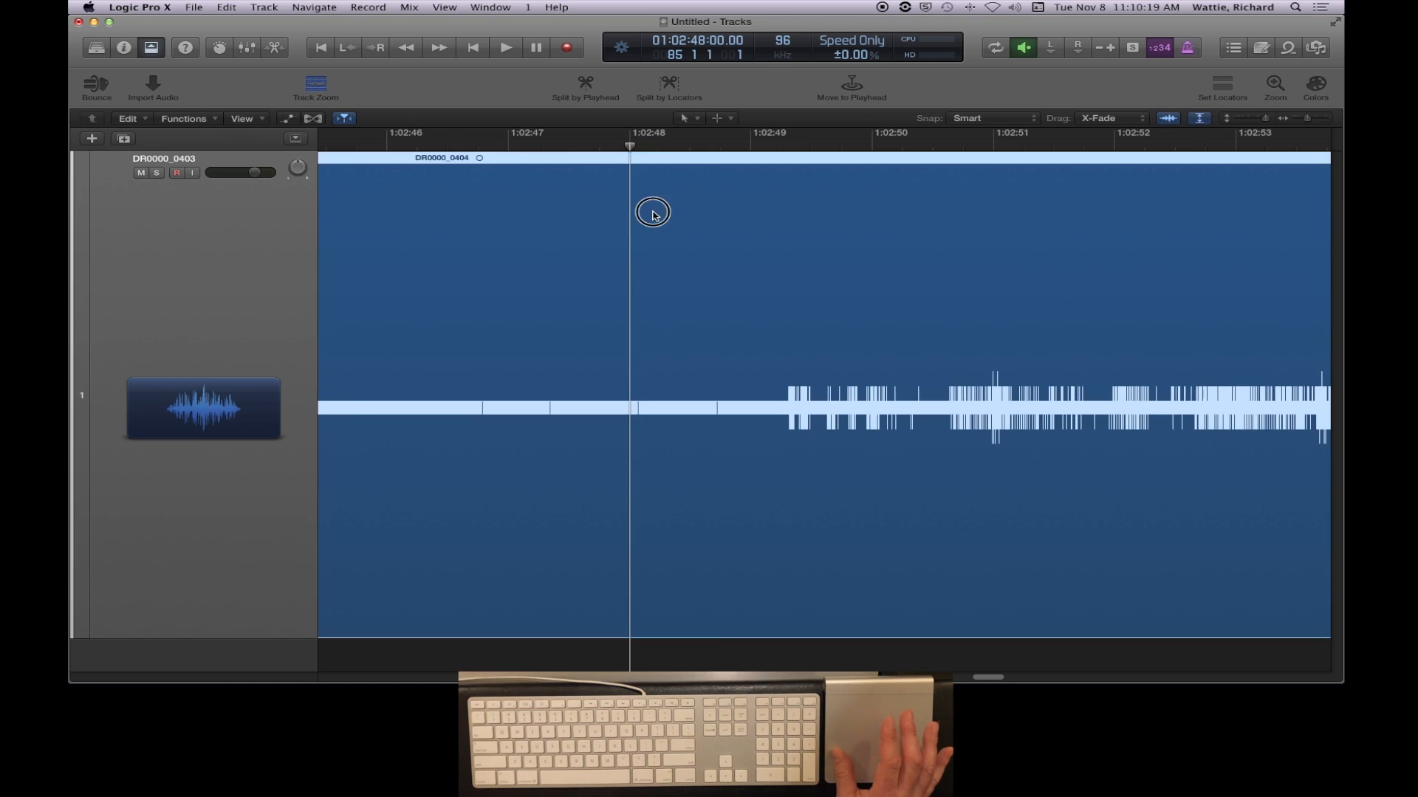
click(586, 86)
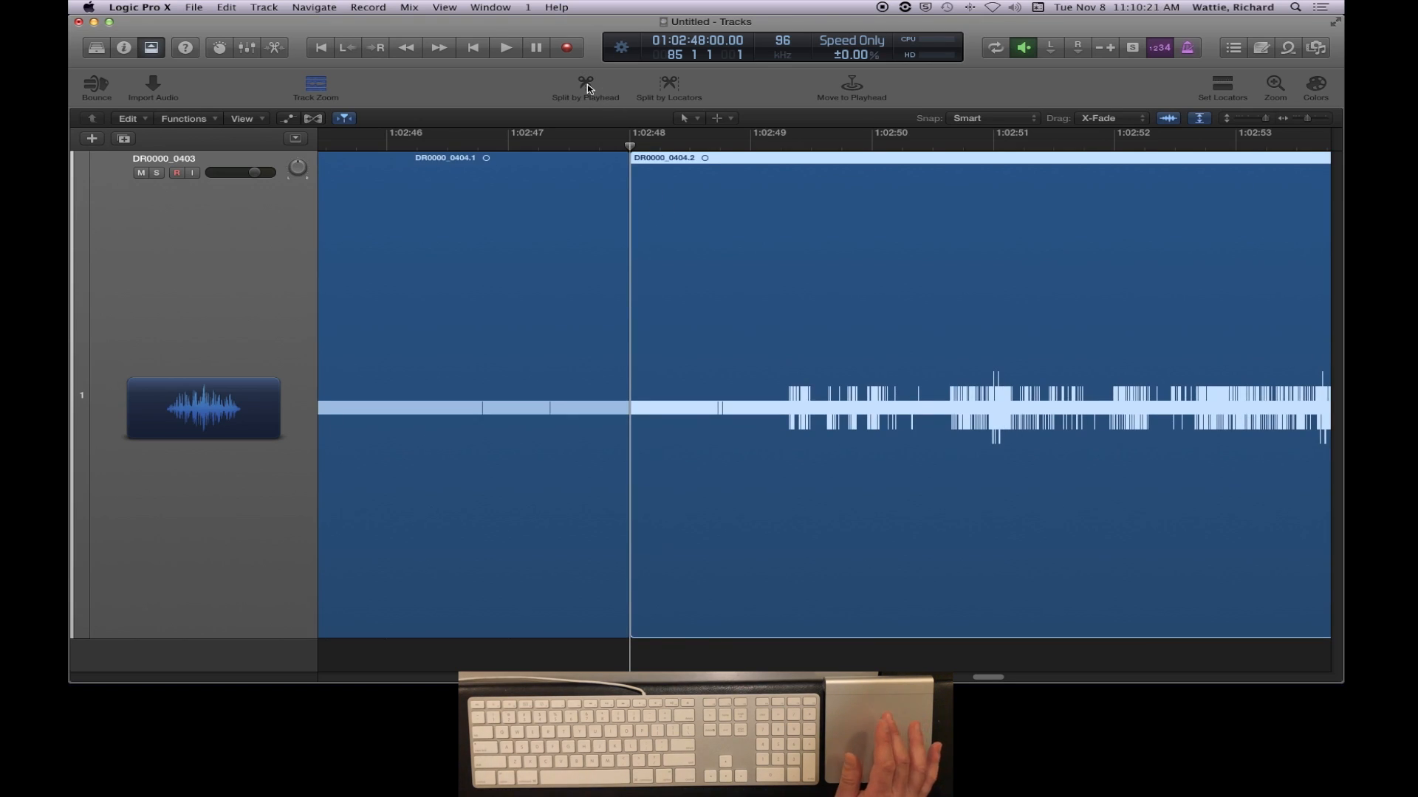
click(524, 198)
click(688, 206)
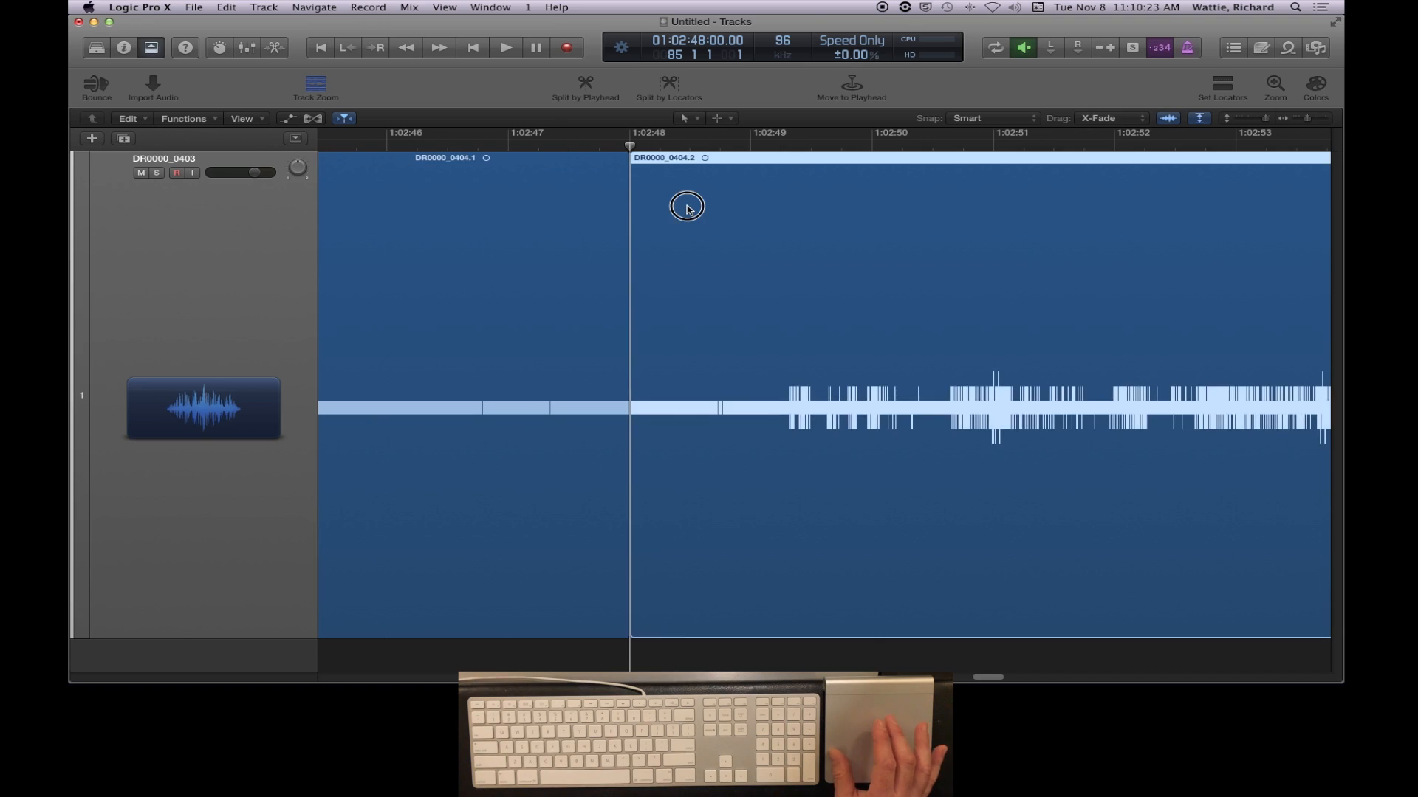
click(535, 210)
- Delete the long quiet part of DR0000_0404 that lies before the split at 01:02:48
scroll(620, 302, down, 10)
click(984, 250)
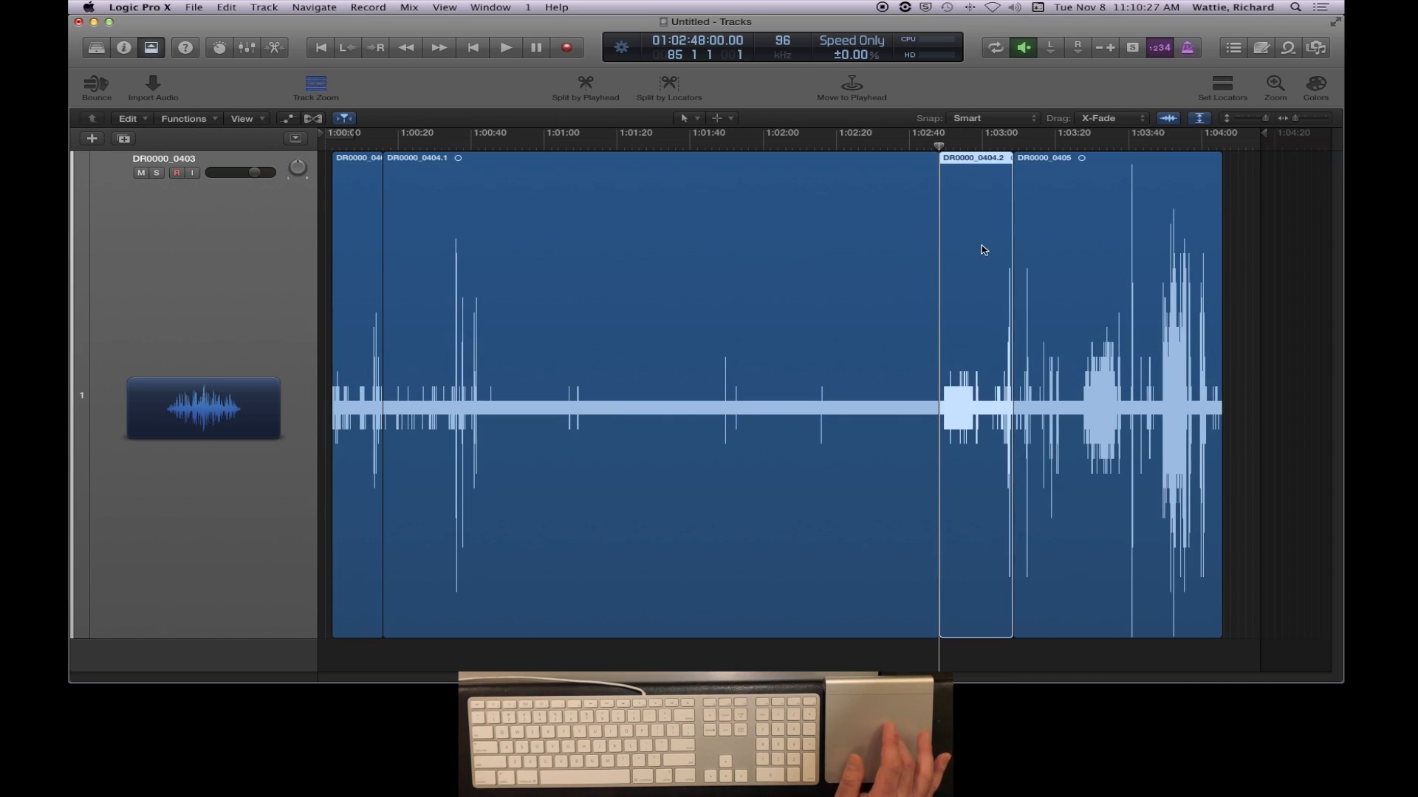
click(773, 242)
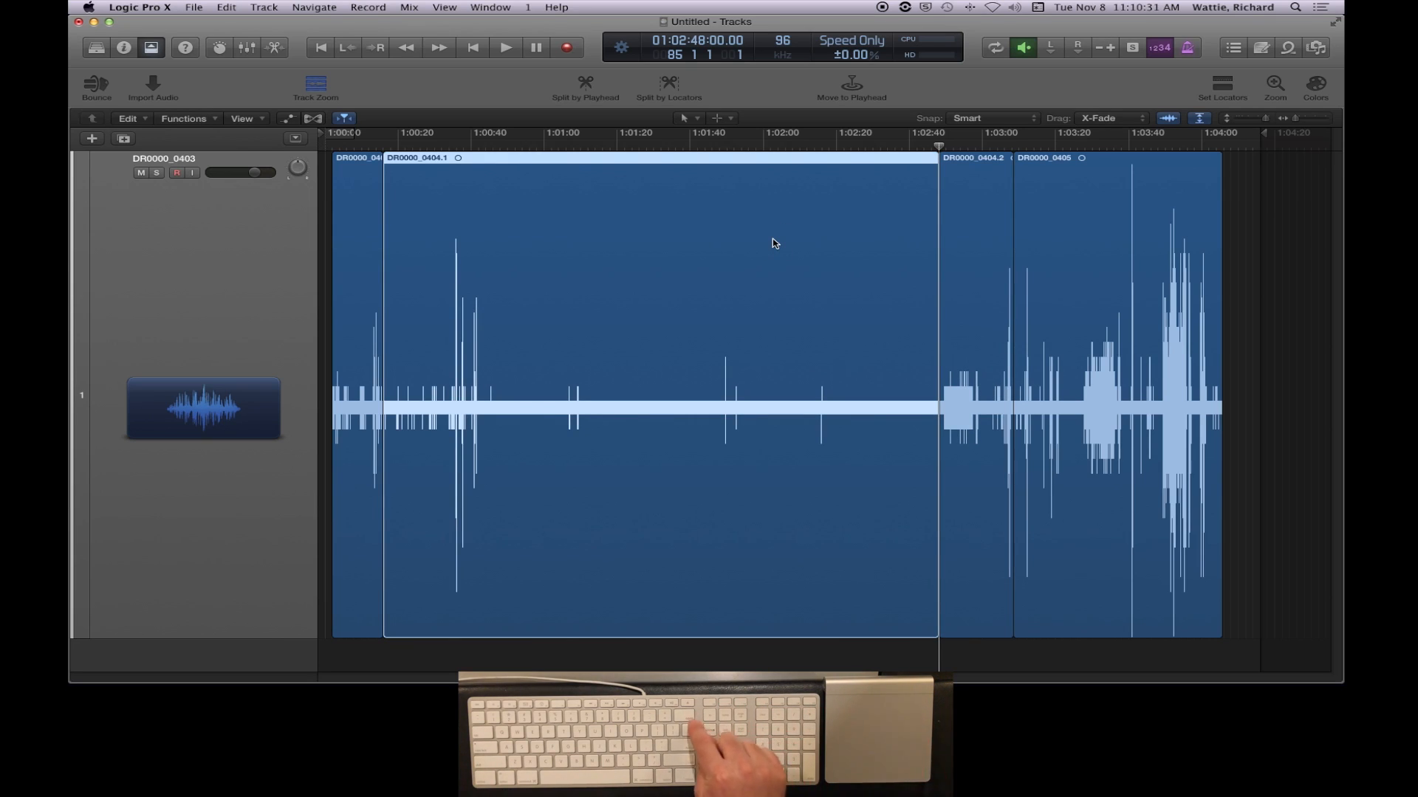
key(BackSpace)
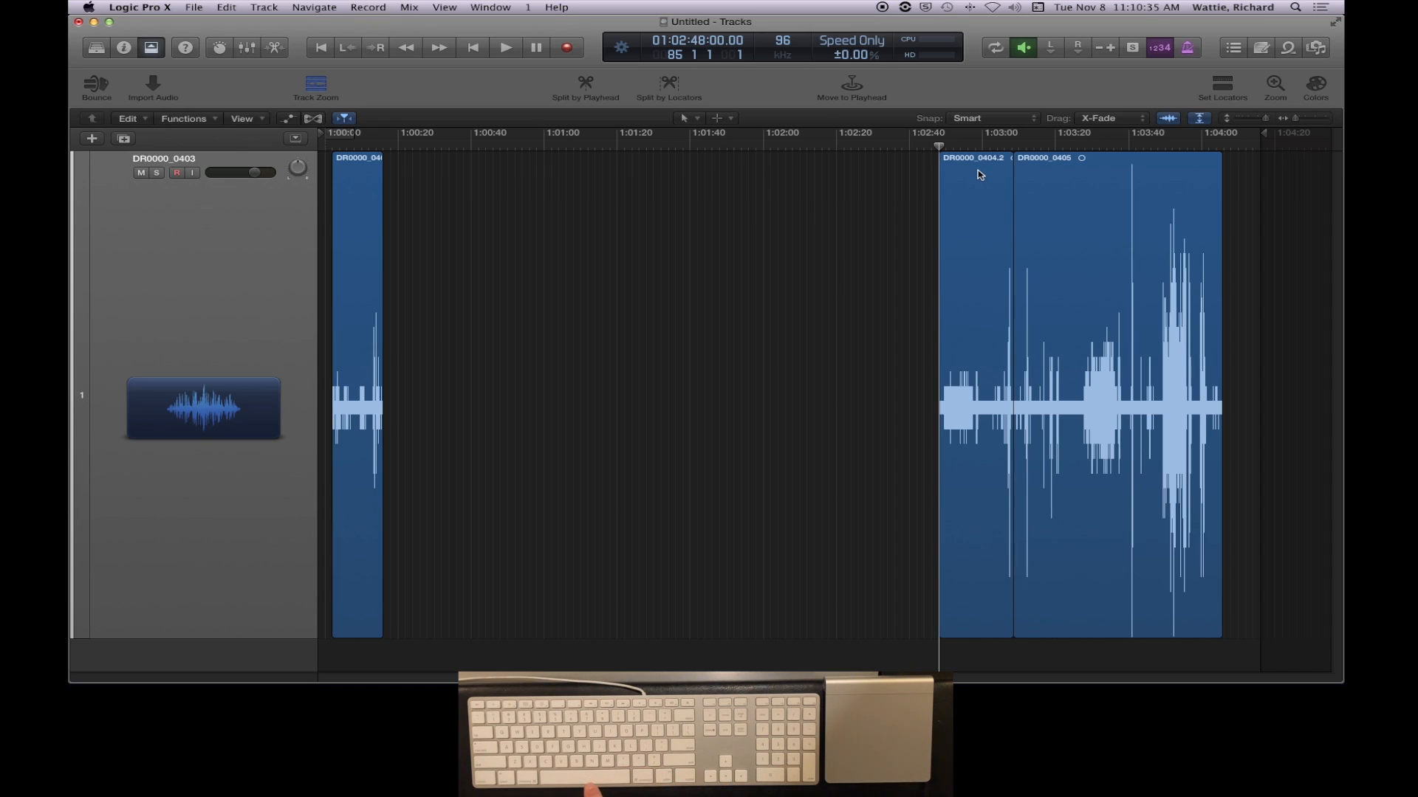
- Play DR0000_0404.2 from 01:02:48, enlarge the timeline around it, and stop playback at about 01:03:00, past the sound burst
key(space)
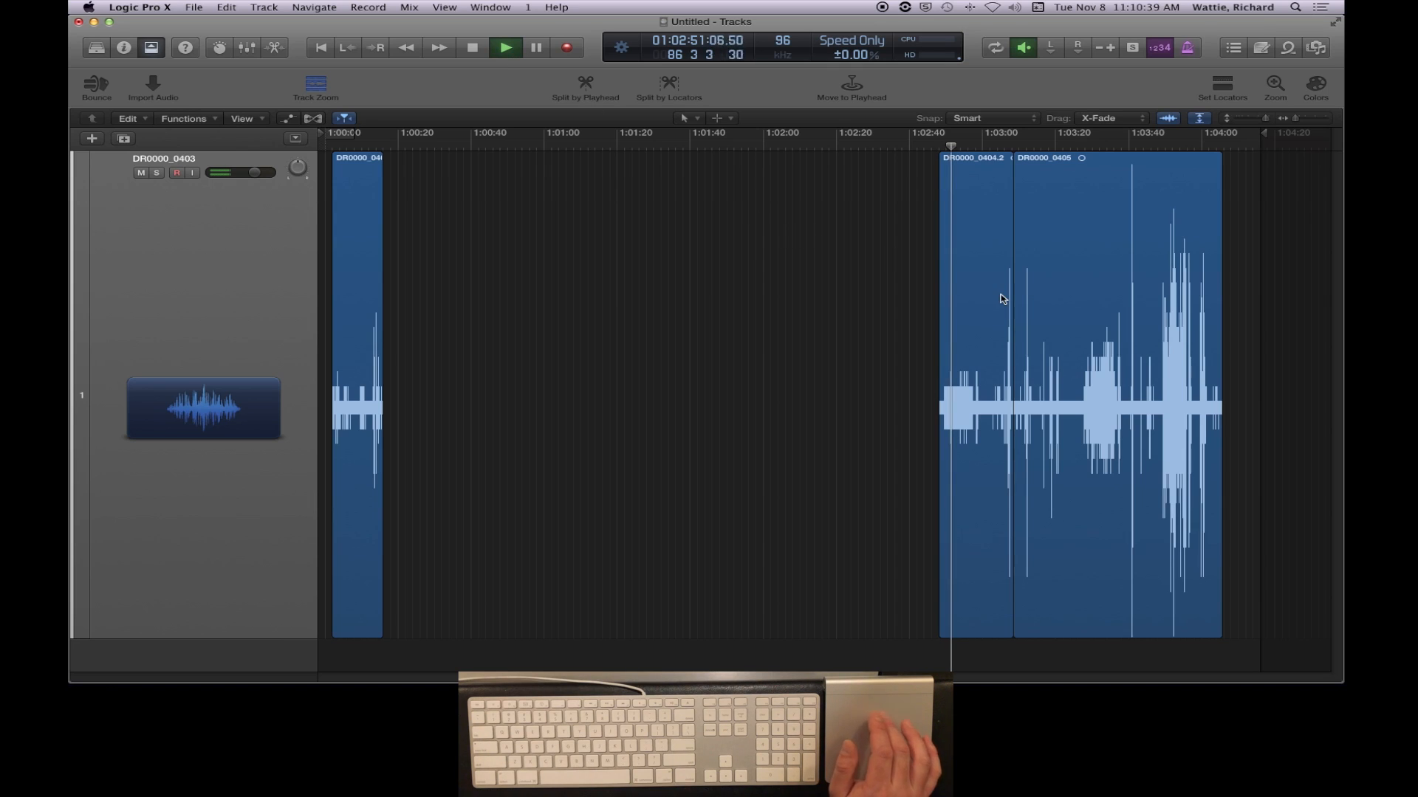
key(super+Right)
key(super+Right)
key(super+Right)
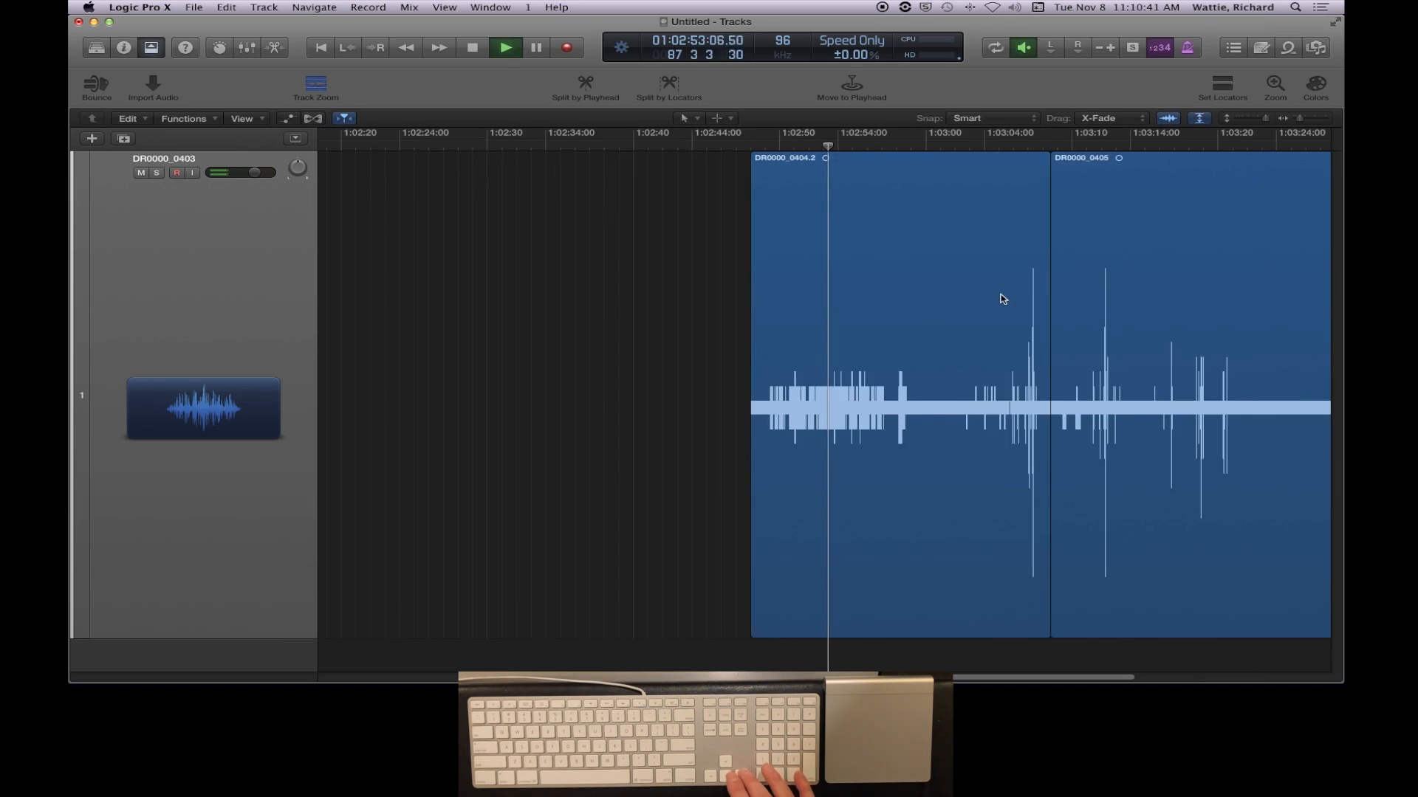
key(super+Right)
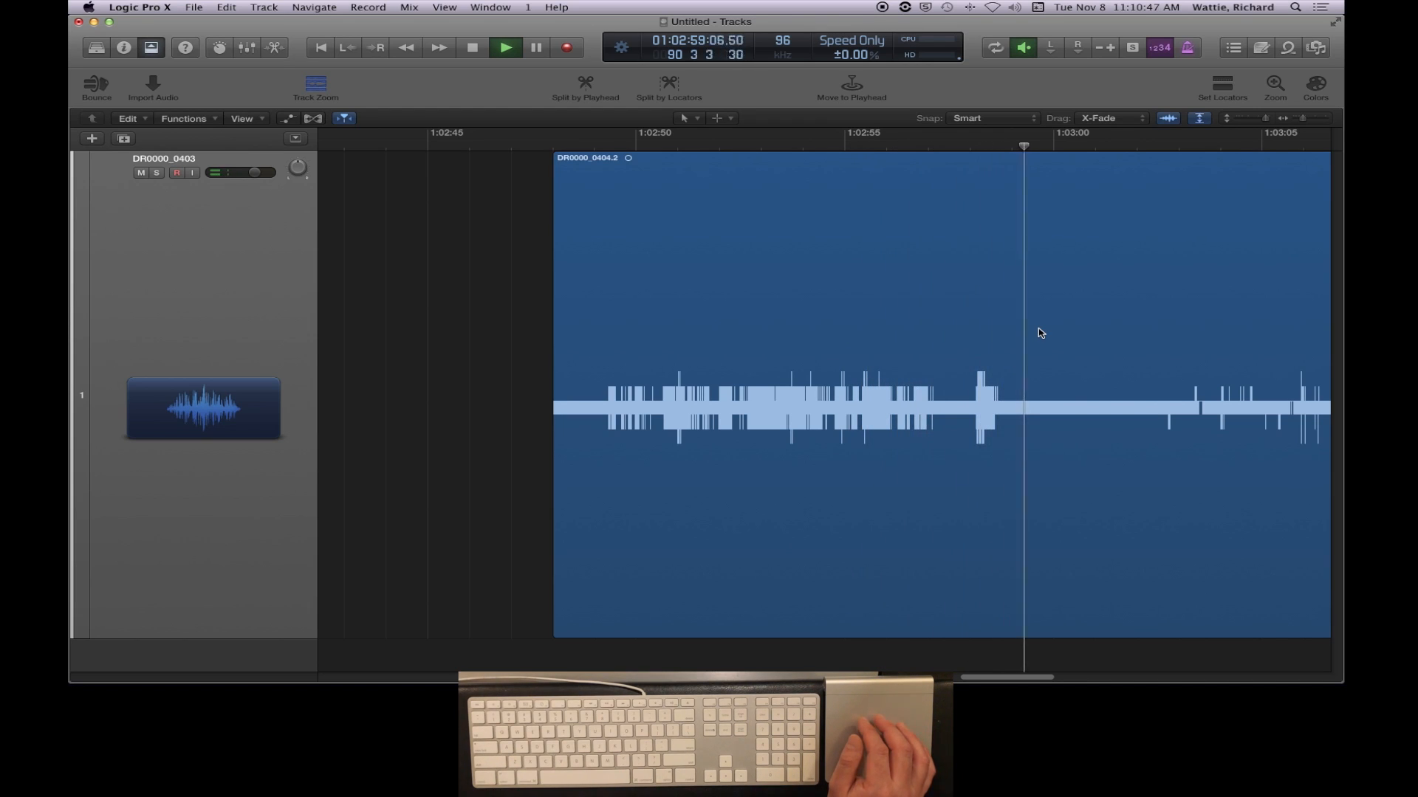
key(space)
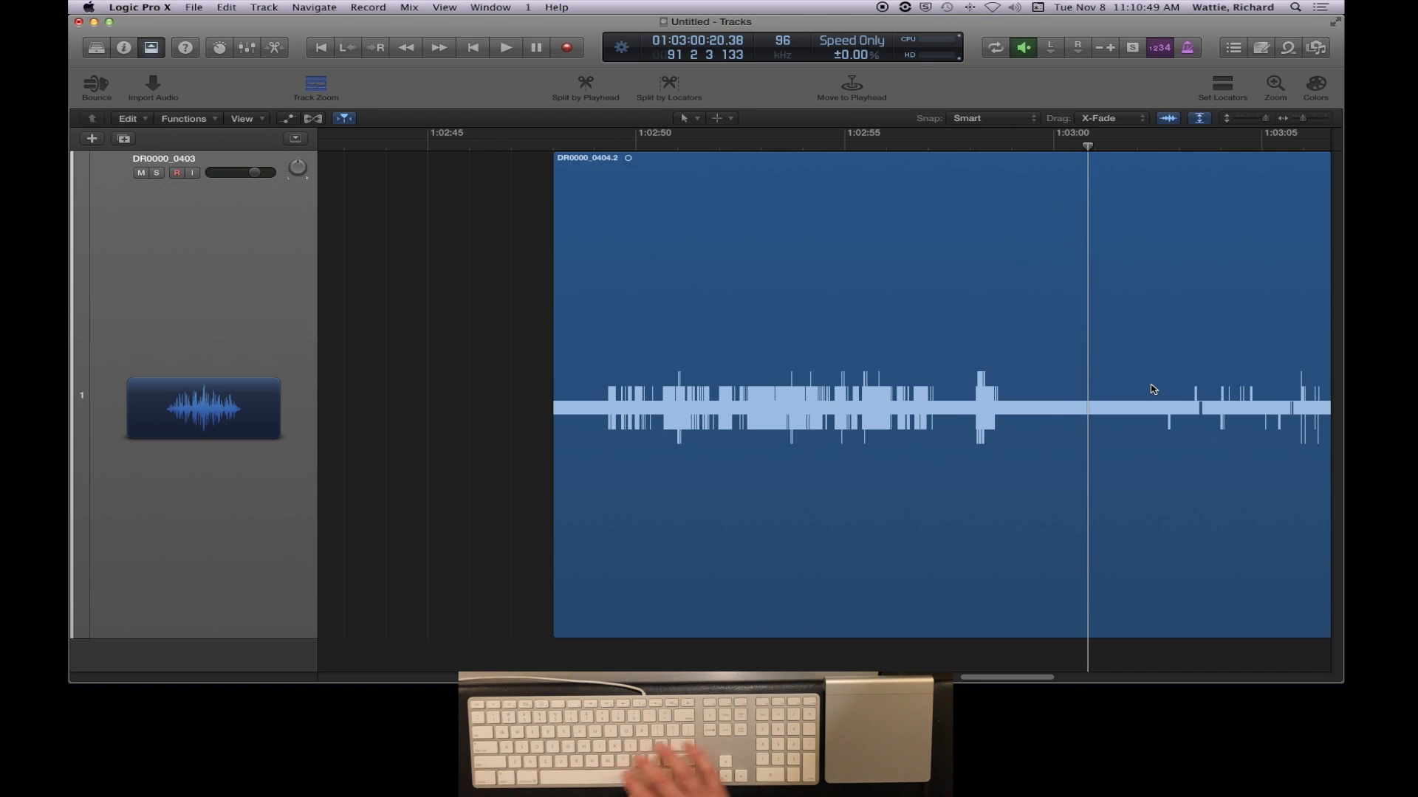
- Split DR0000_0404.2 at the playhead position 01:03:00:20.38 and delete the piece after the split
click(1074, 282)
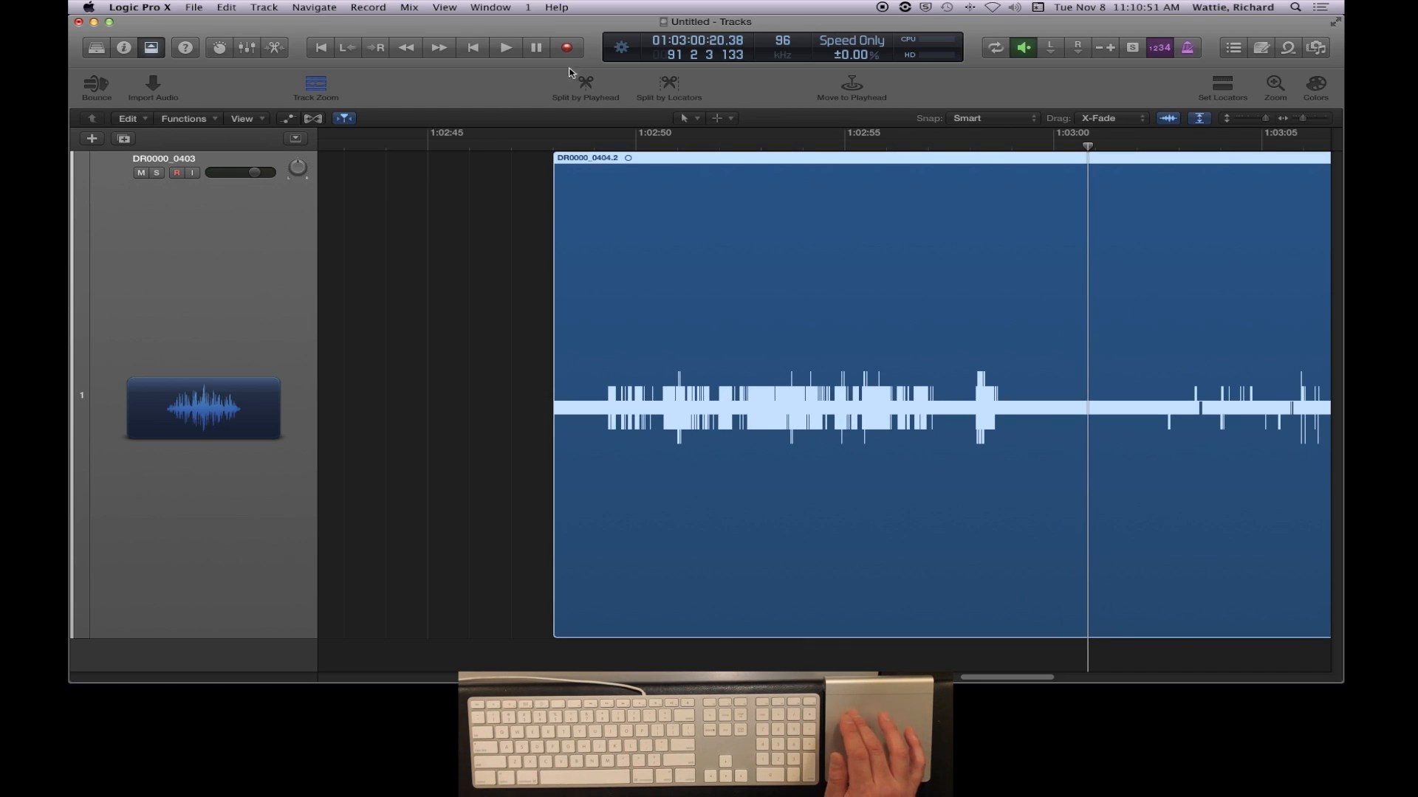
click(590, 87)
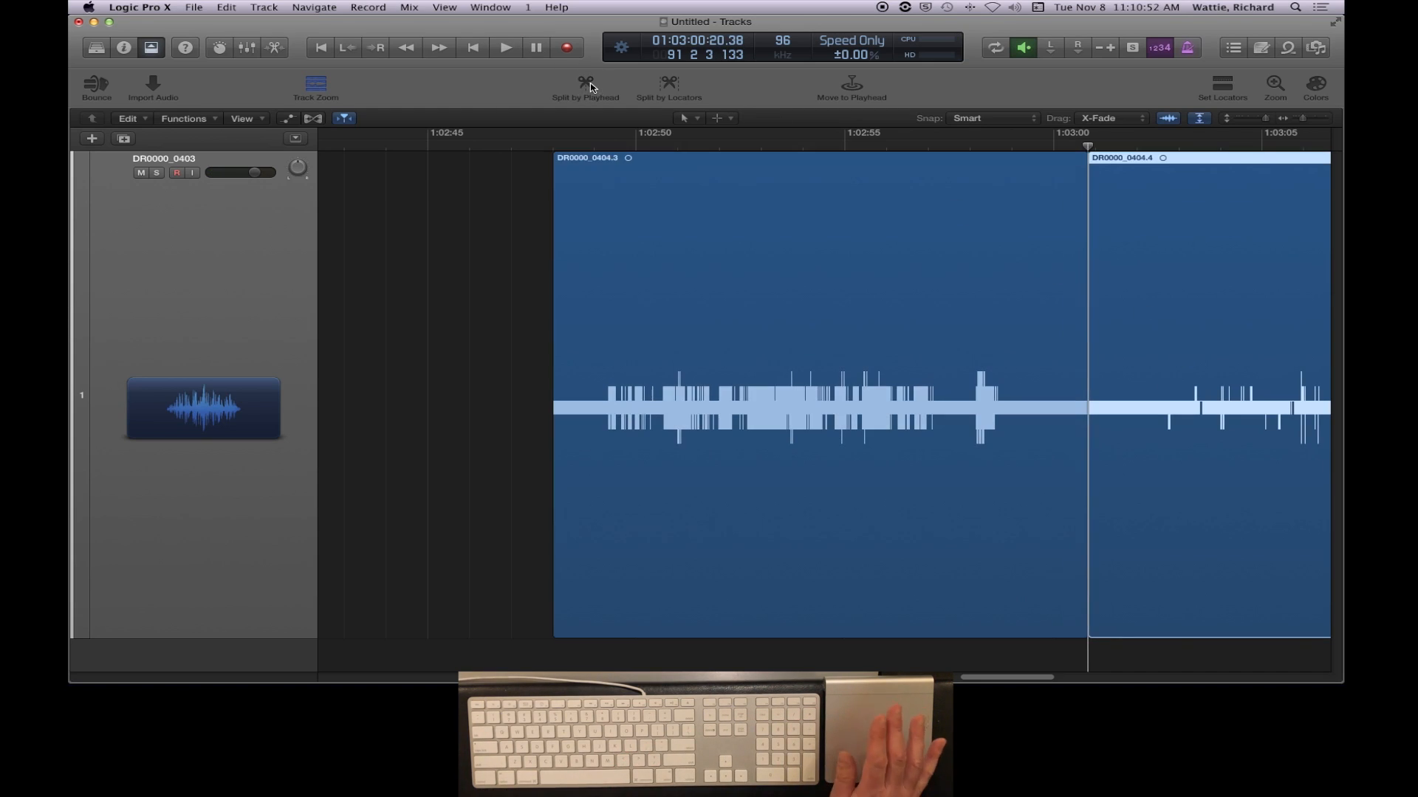
click(940, 198)
click(1163, 217)
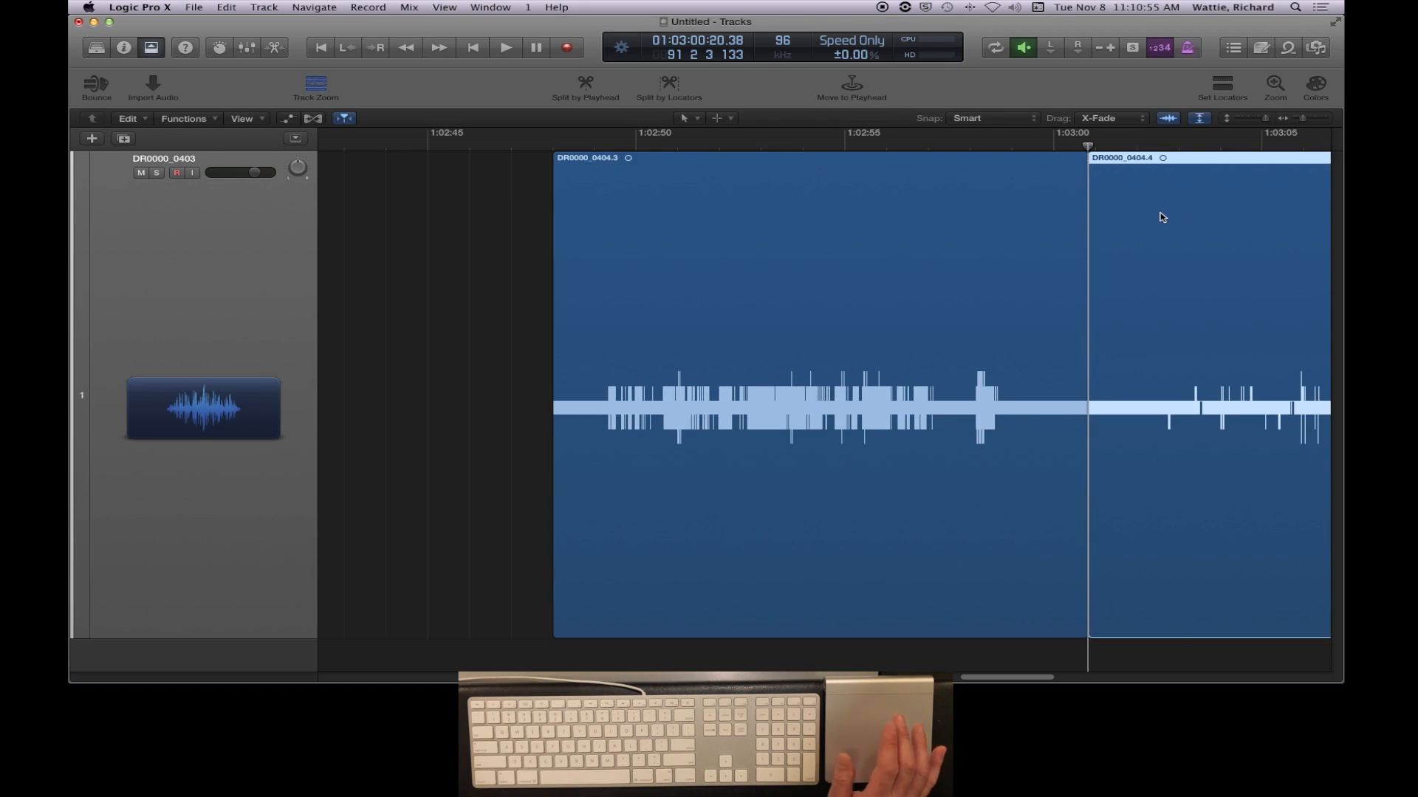
key(Delete)
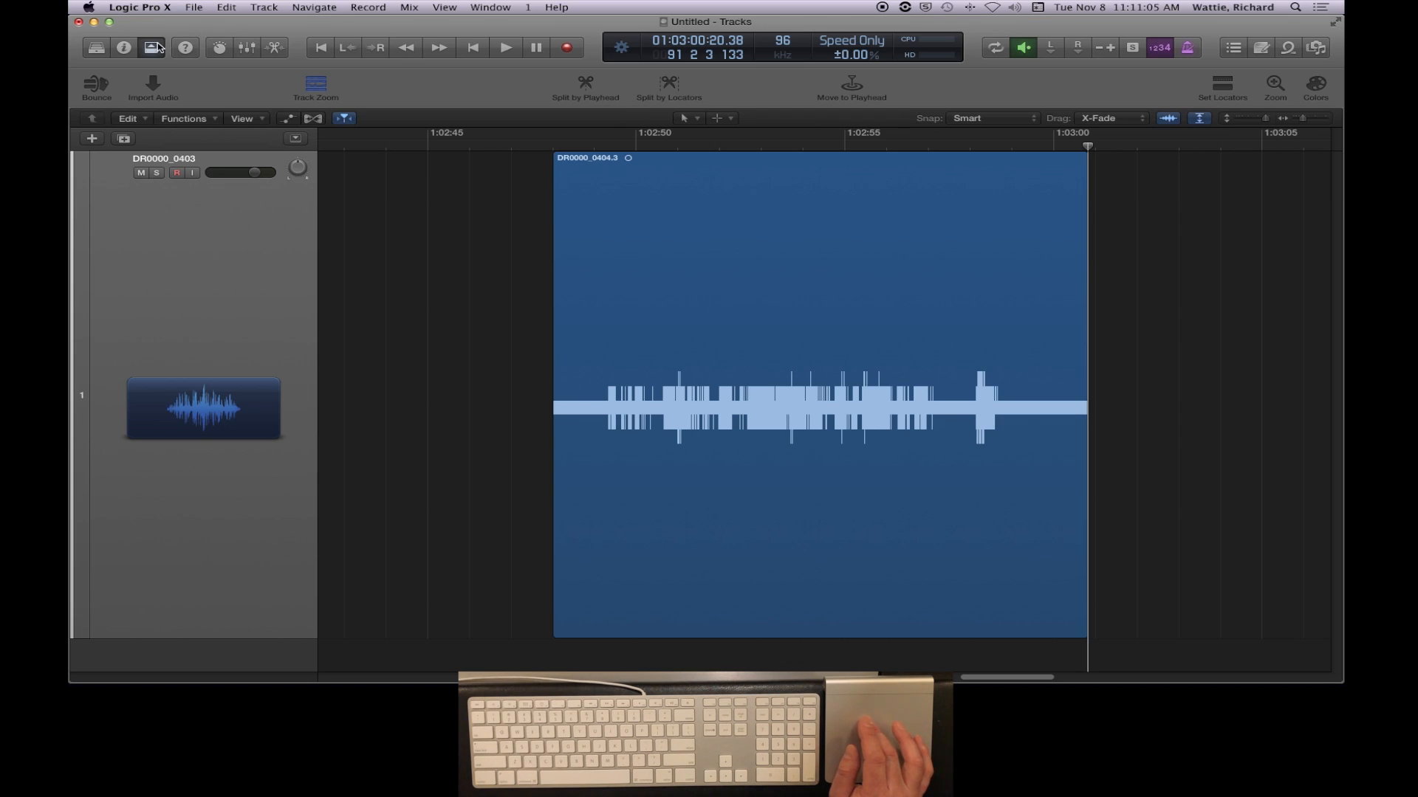
- Assign the Scissors Tool as the secondary Command-click tool, keeping the Pointer Tool as the primary tool
click(727, 120)
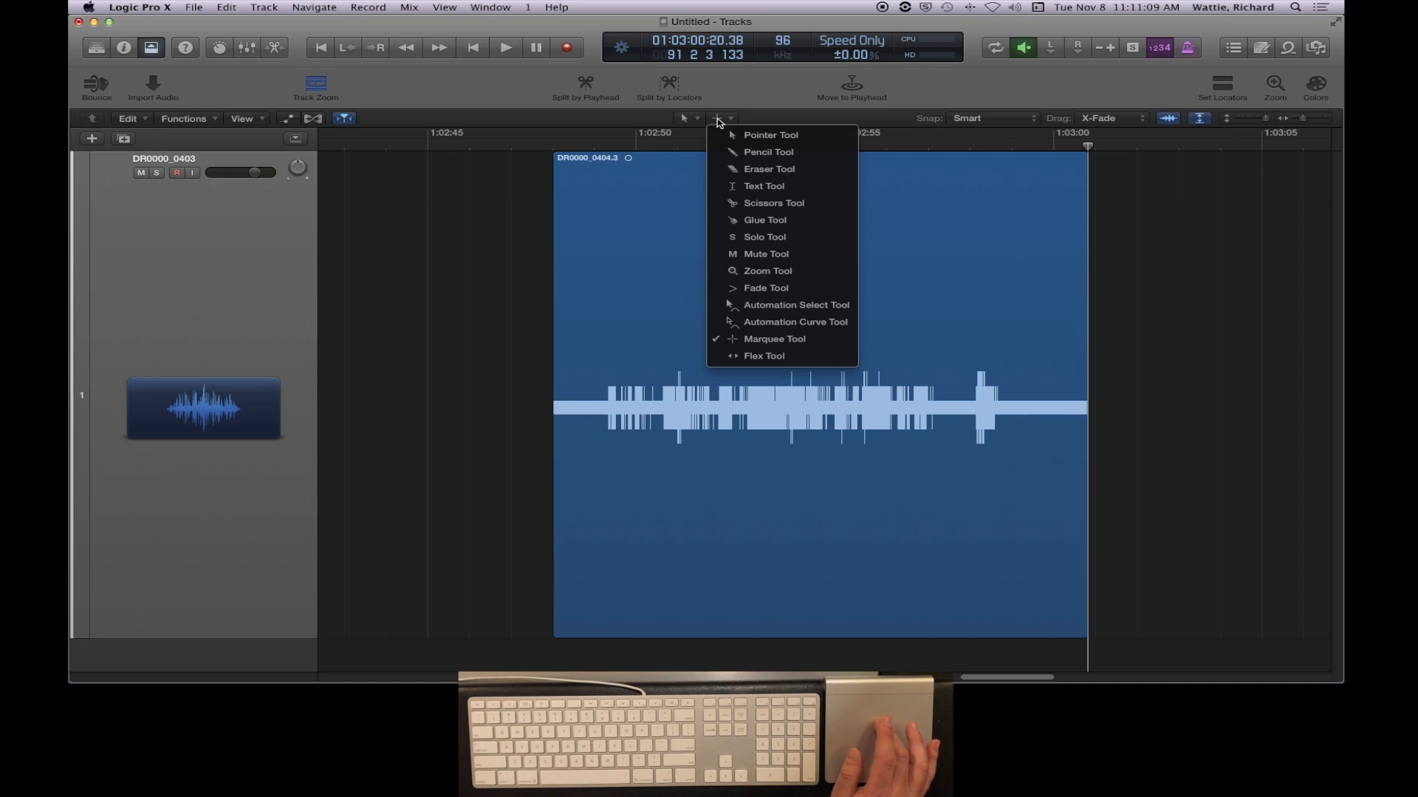
click(706, 120)
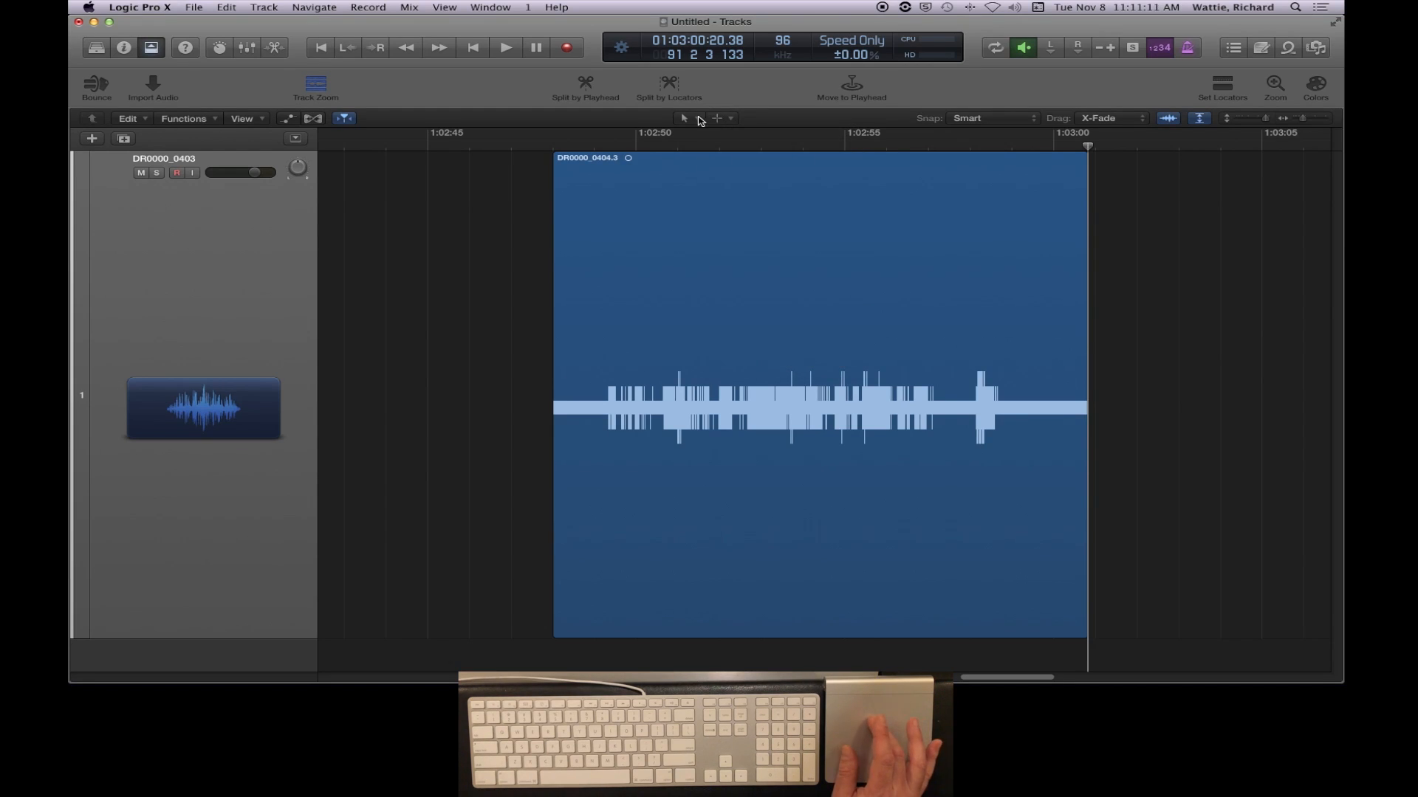
click(684, 120)
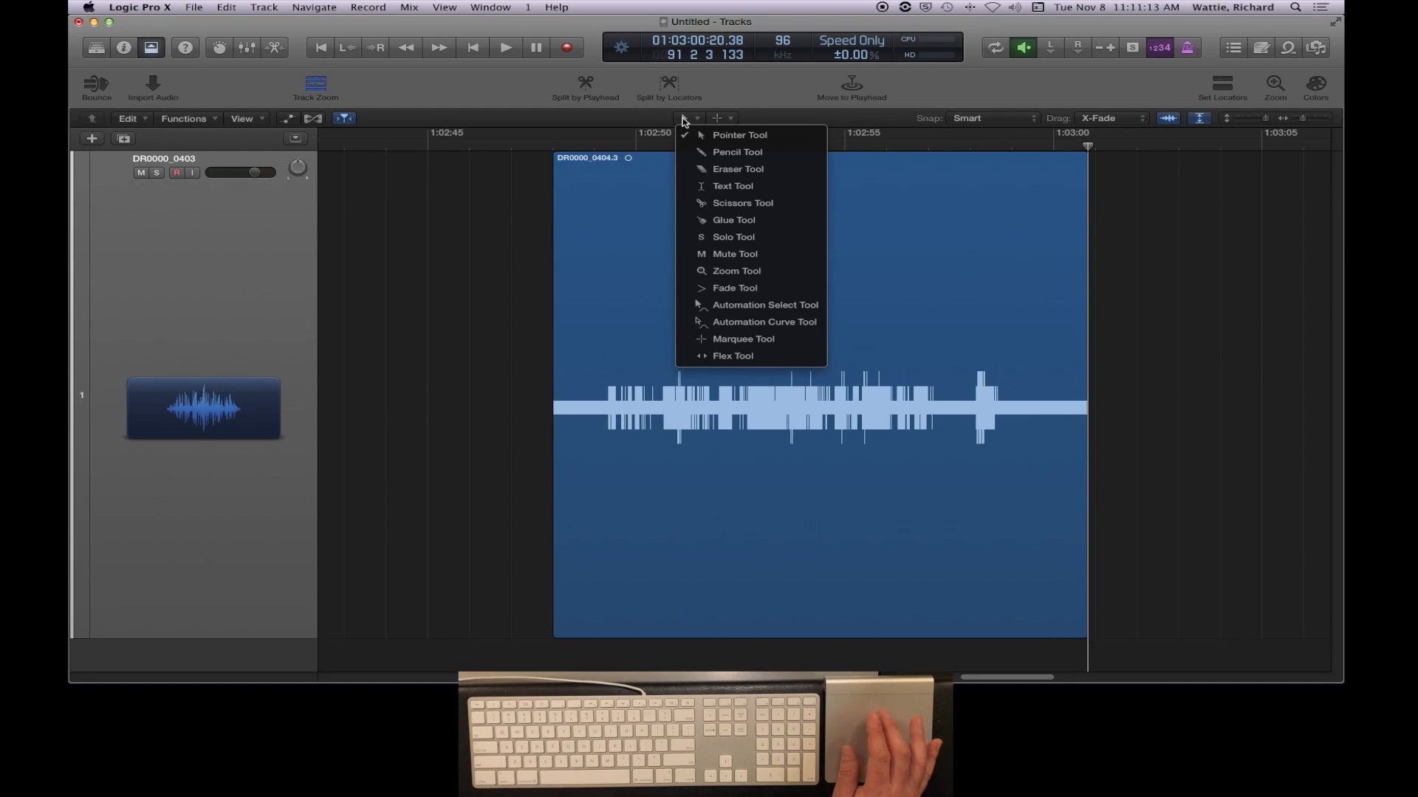
click(685, 122)
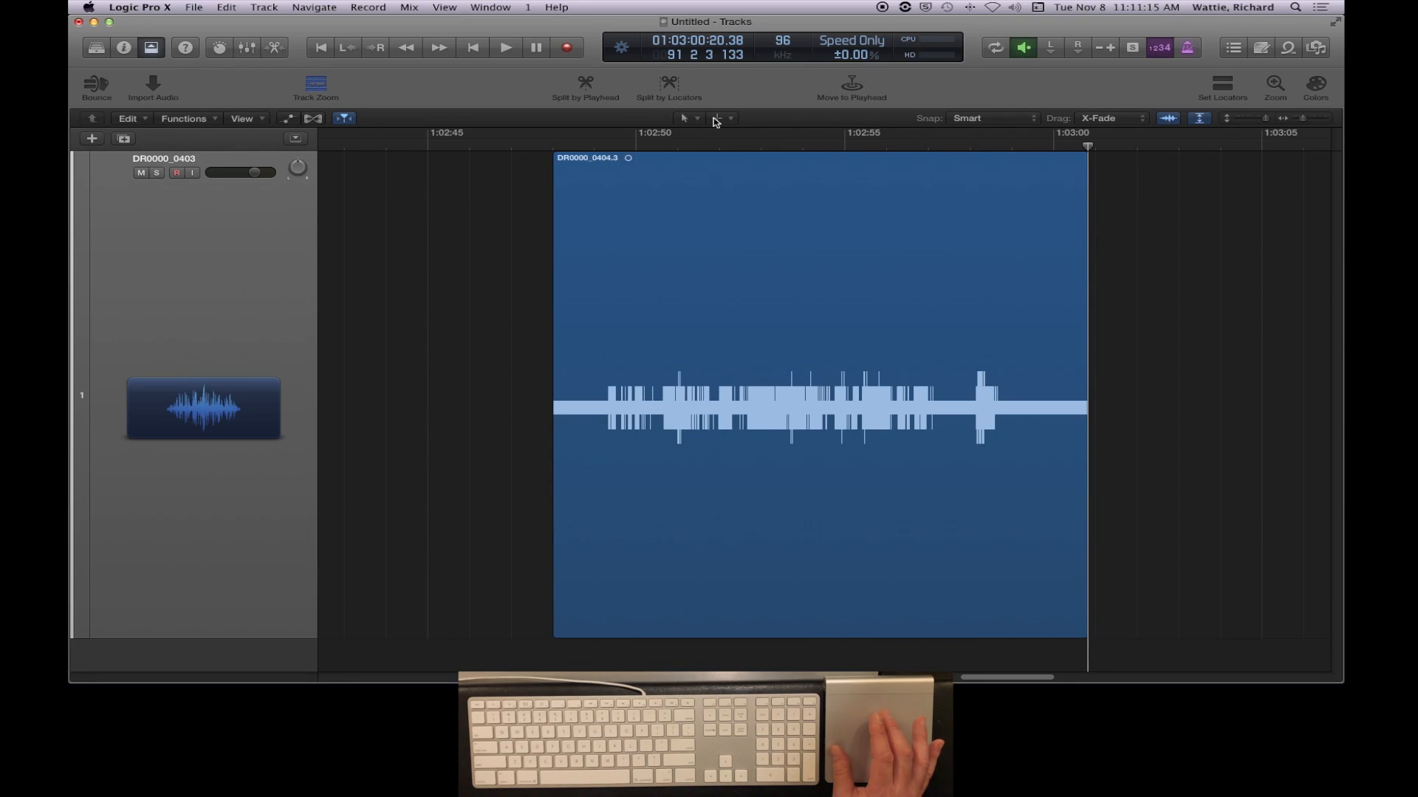
click(715, 120)
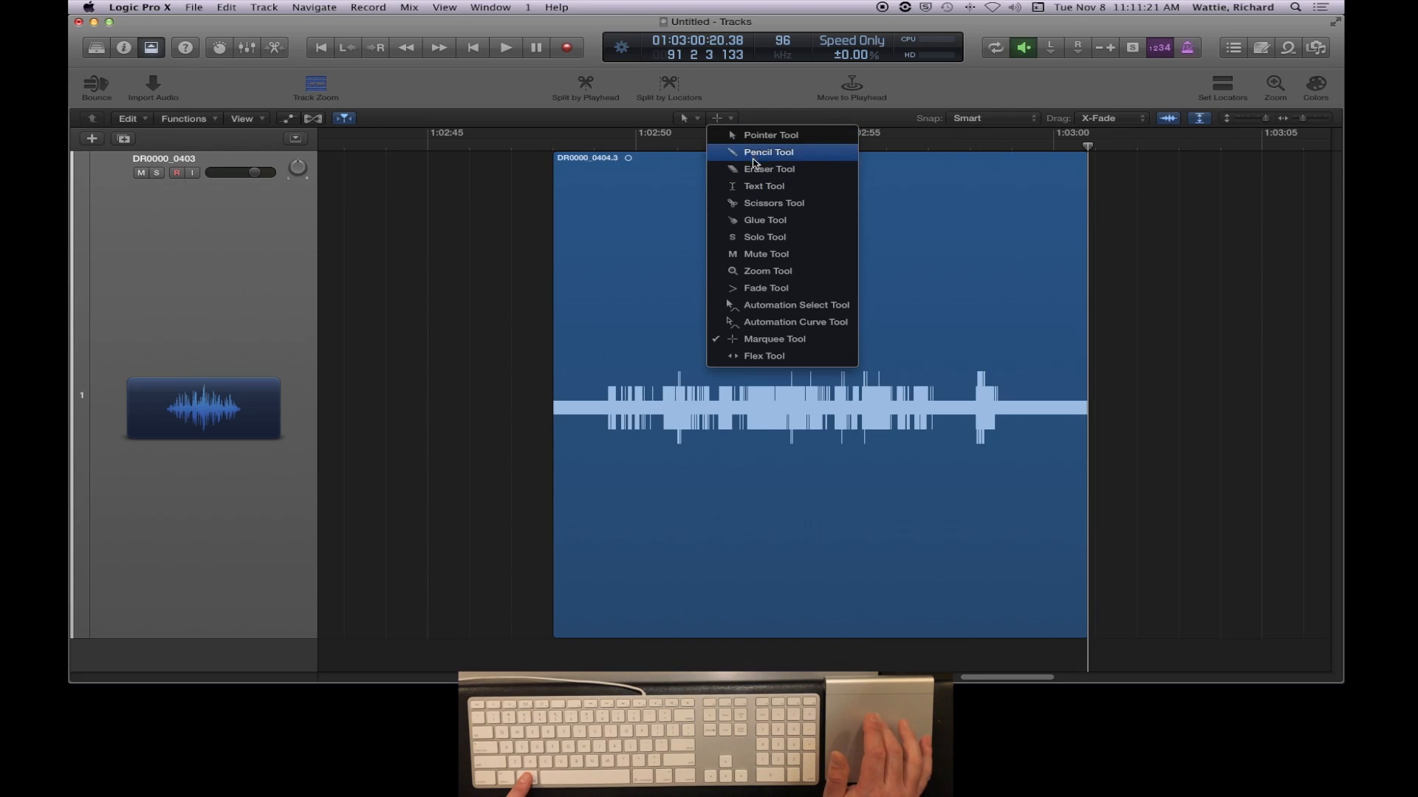
click(768, 206)
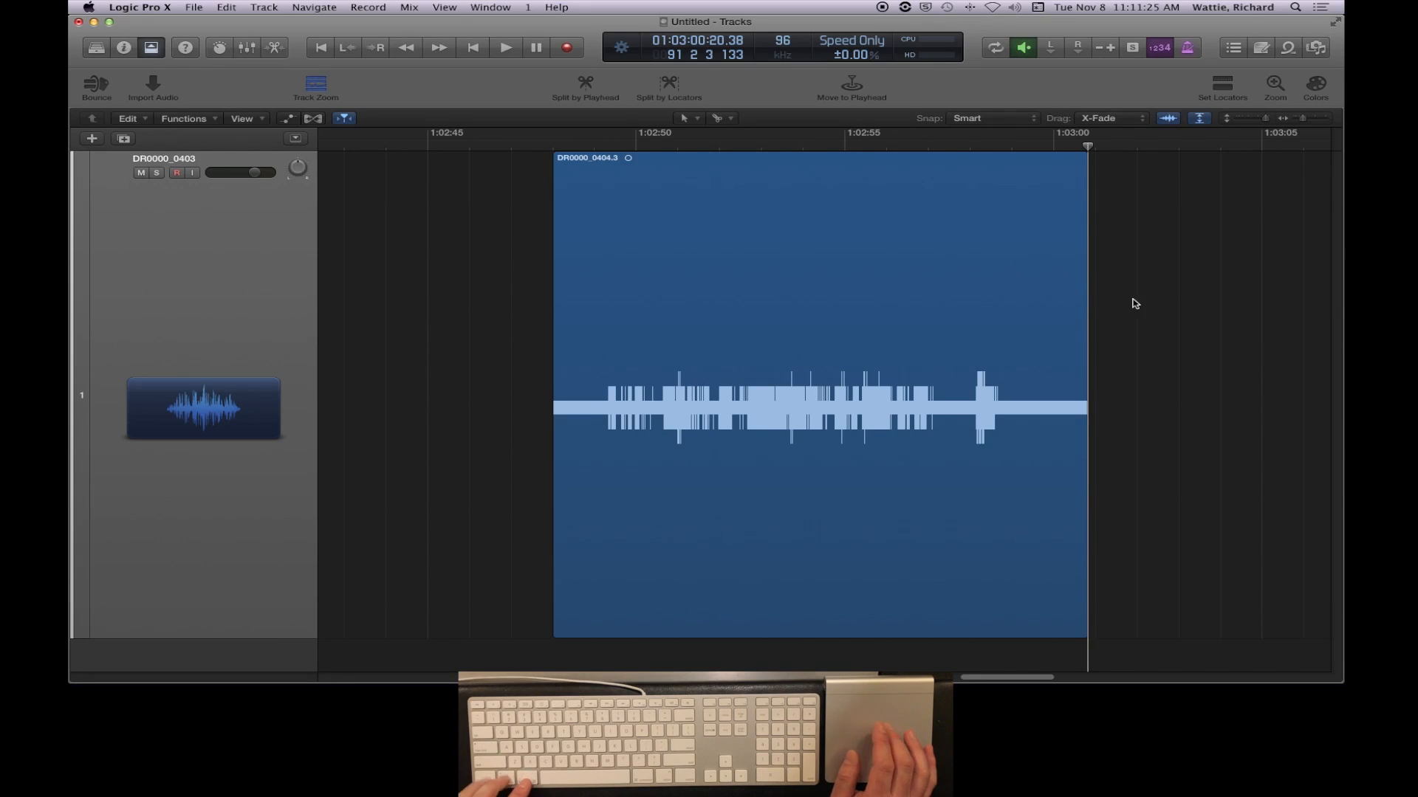
- Undo the last deletion and split, and cut DR0000_0404.2 with the Scissors Tool just after the playhead, at about 01:03:01
key(super+z)
key(super+z)
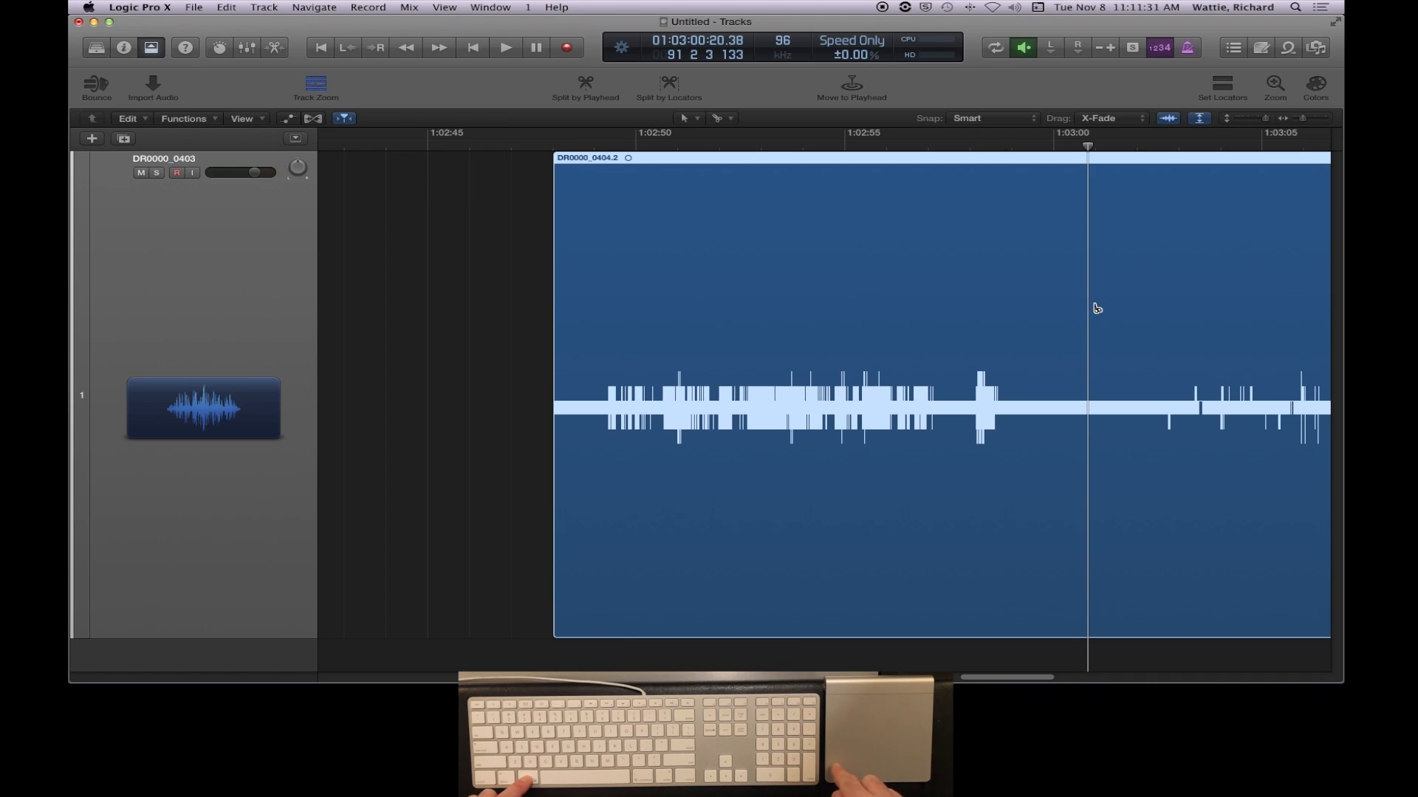
super+click(1097, 307)
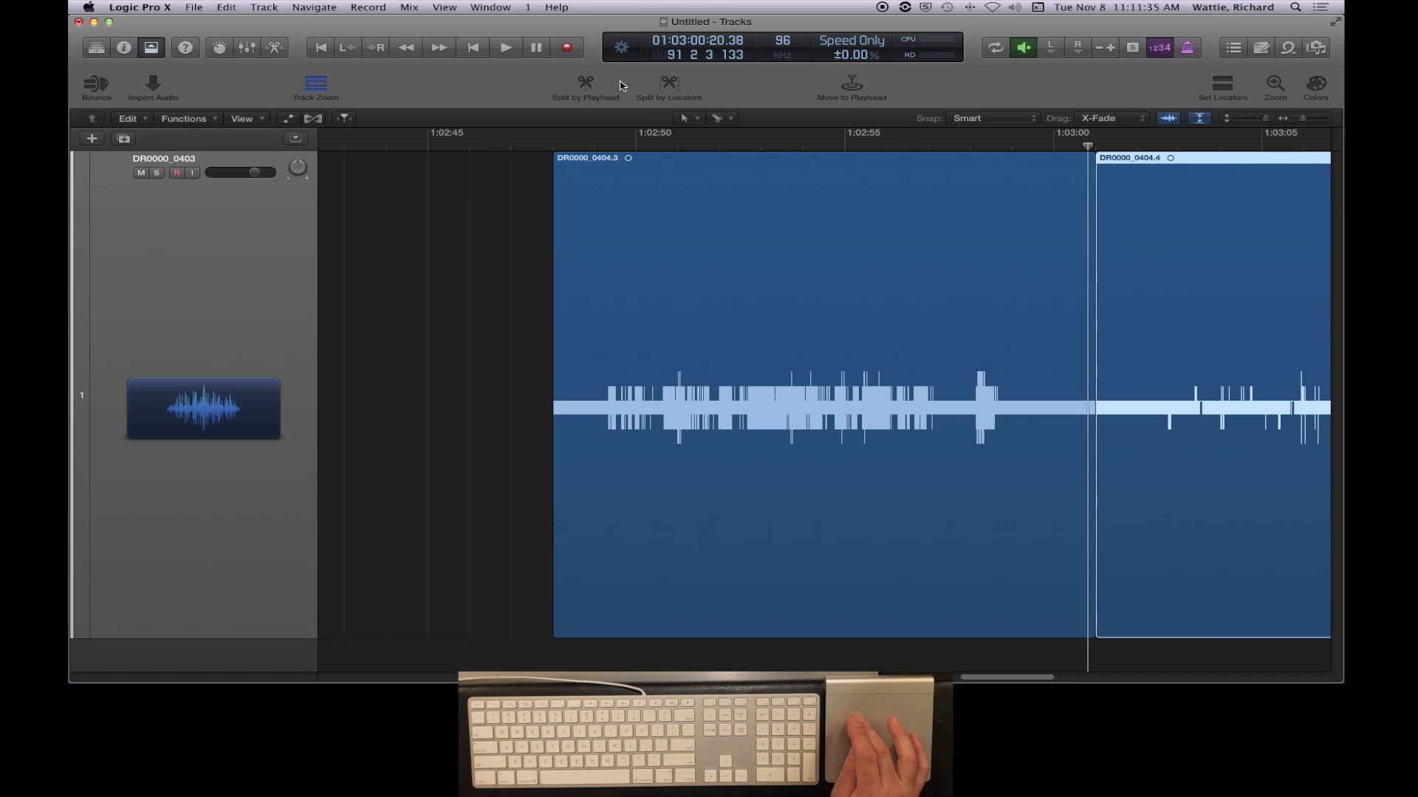
- Try three more scissor cuts in DR0000_0404.3, at about 01:02:57, 01:02:55 and 01:02:52, and undo them
super+click(928, 266)
super+click(865, 273)
super+click(720, 273)
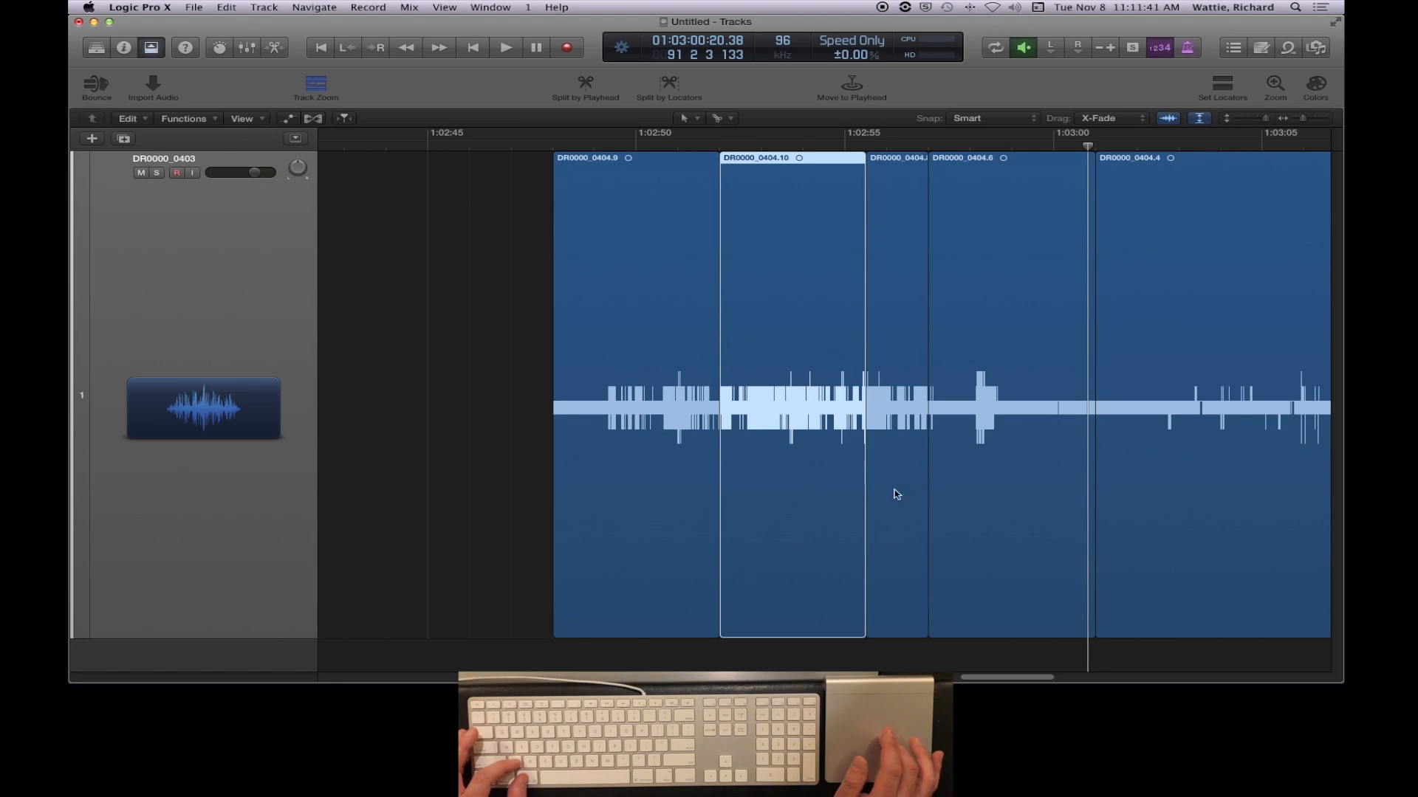
key(super+z)
key(super+z)
key(super+z)
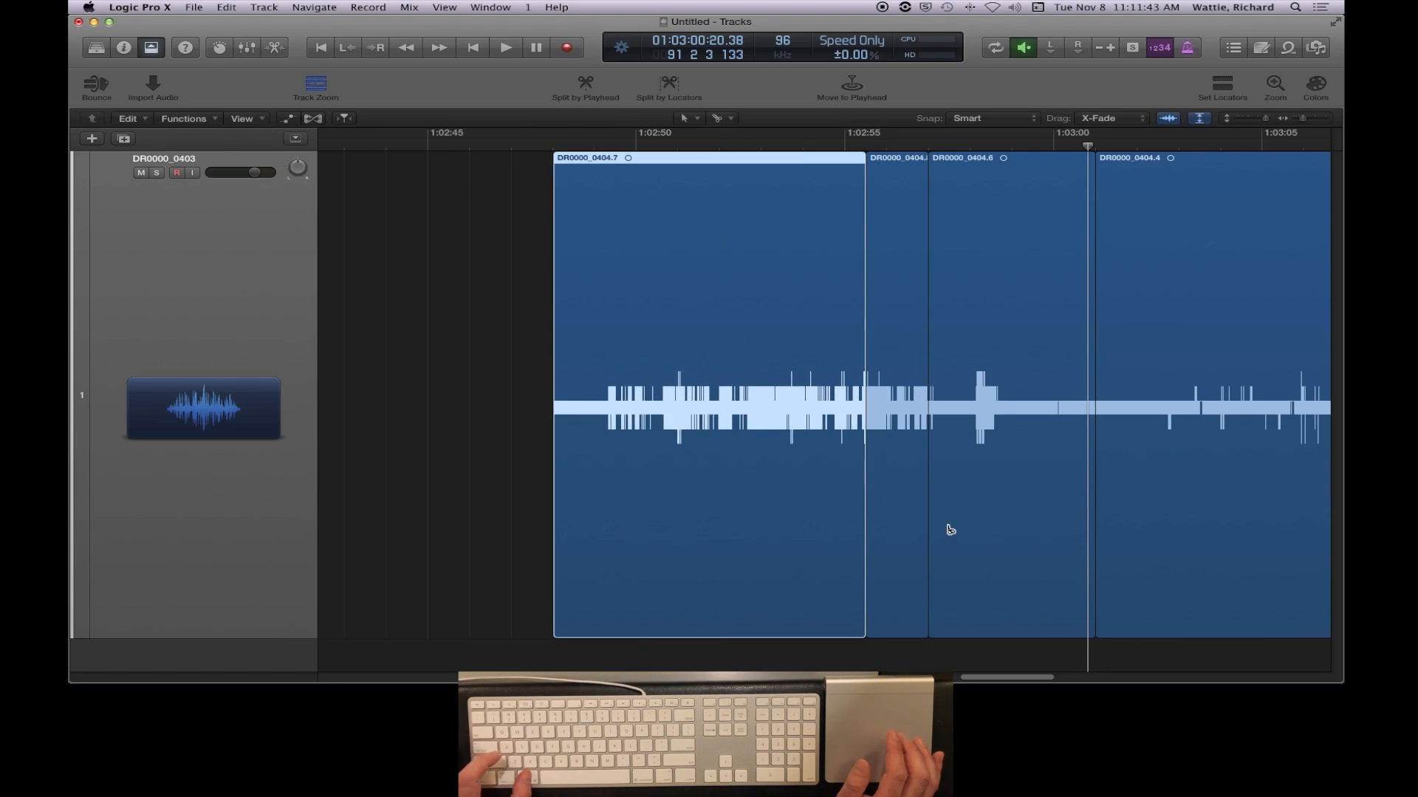
- Delete the region after the scissor cut at about 01:03:01
click(1204, 356)
key(BackSpace)
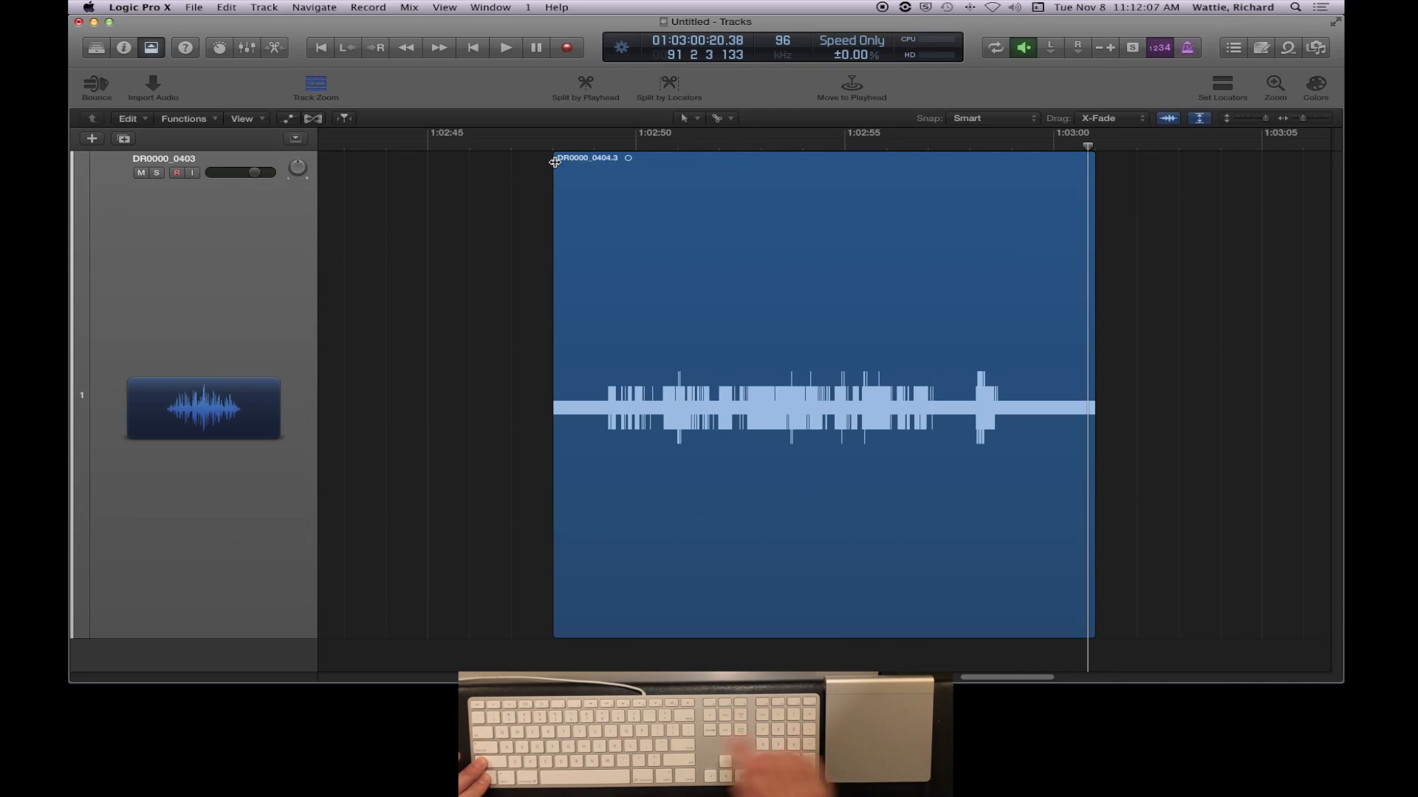
- Draw a fade-in of about 1 s and a fade-out of about 2 s on DR0000_0404.3 and play both ends
drag(555, 163, 590, 165)
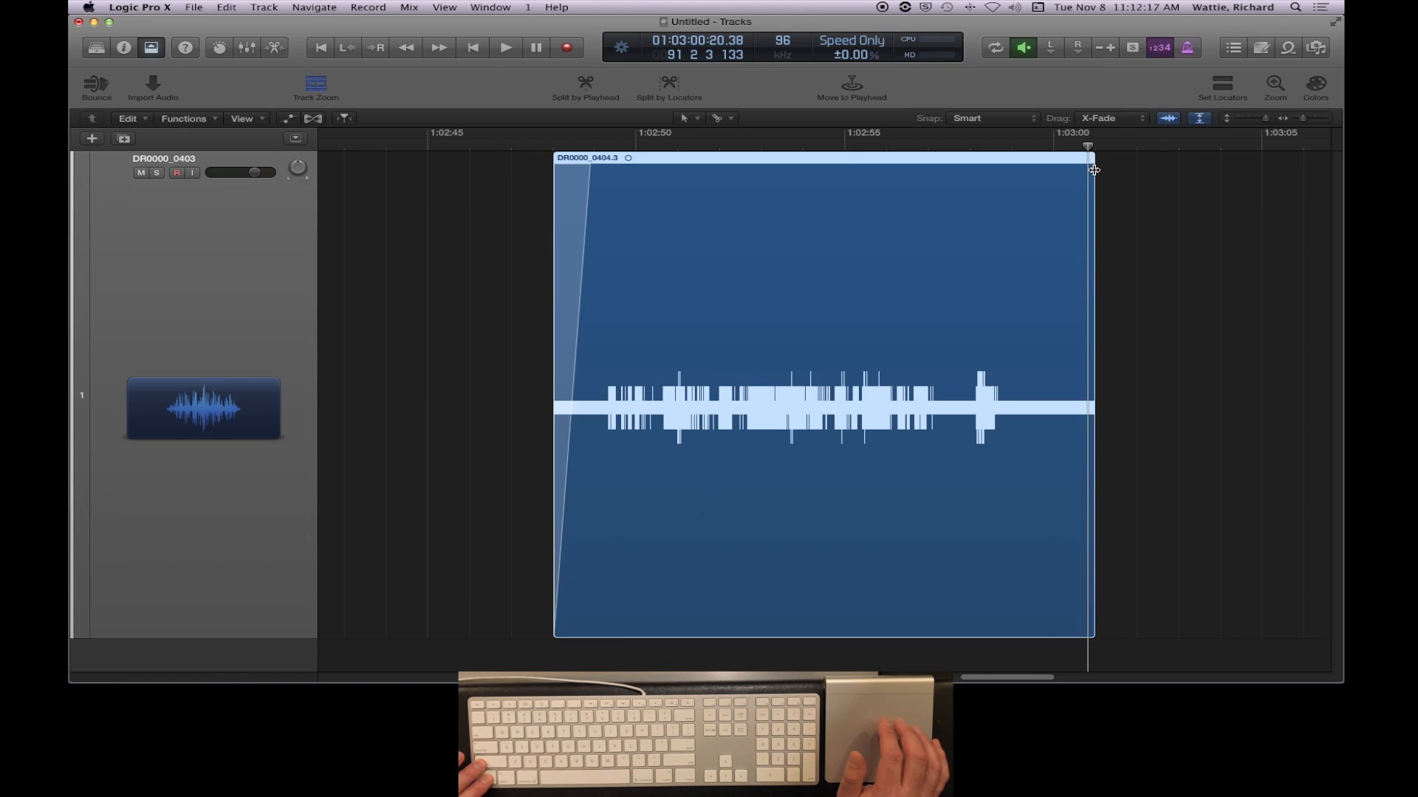
drag(1093, 170, 1006, 175)
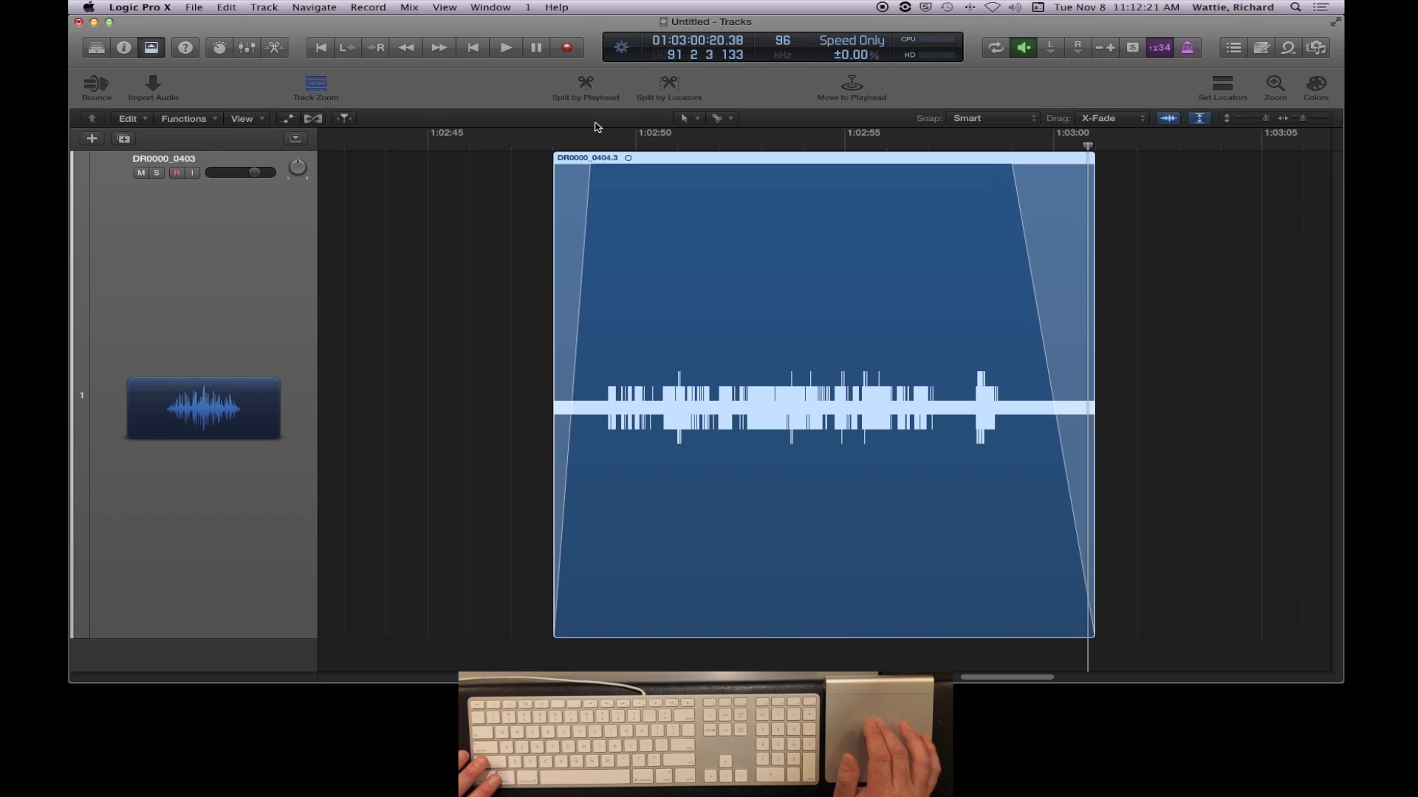
click(541, 146)
key(space)
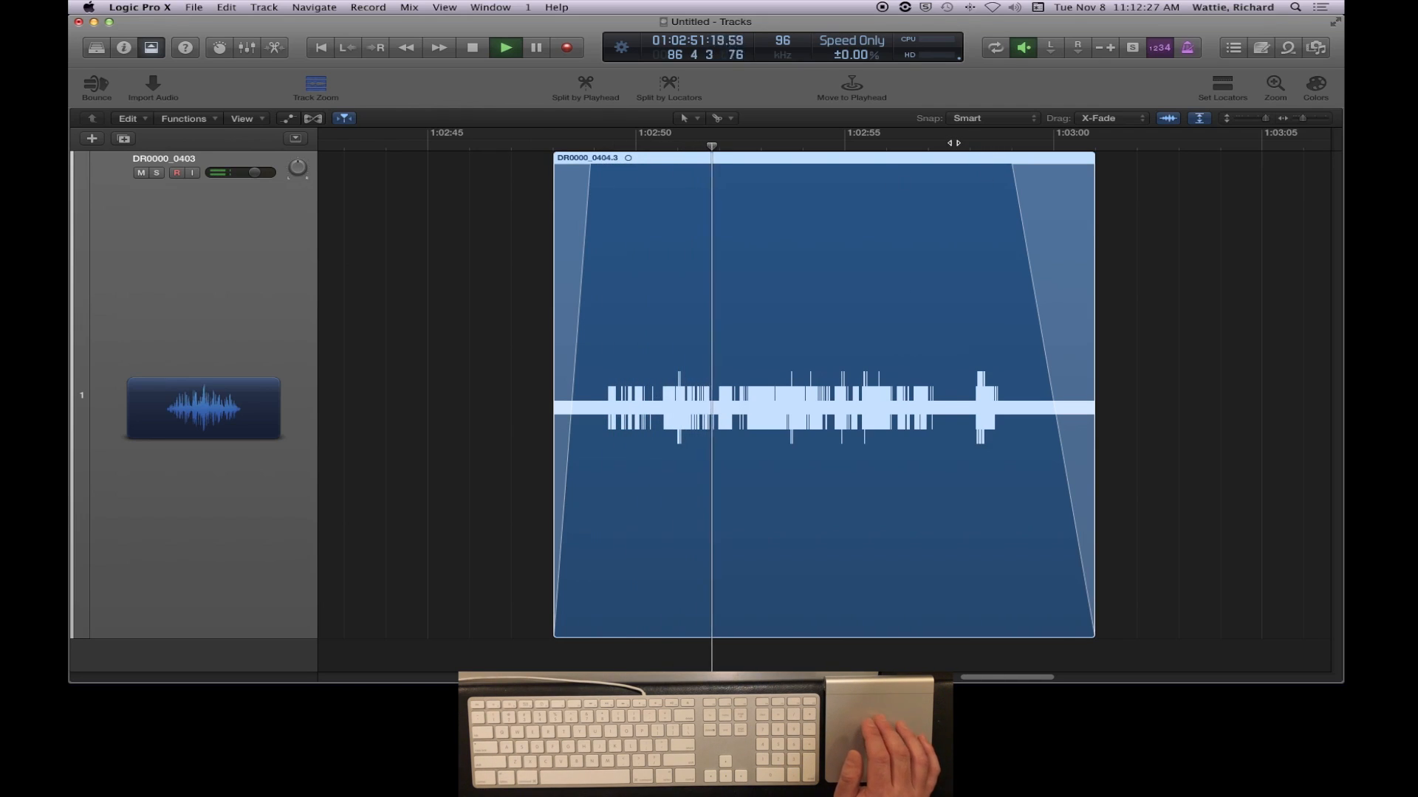
click(958, 144)
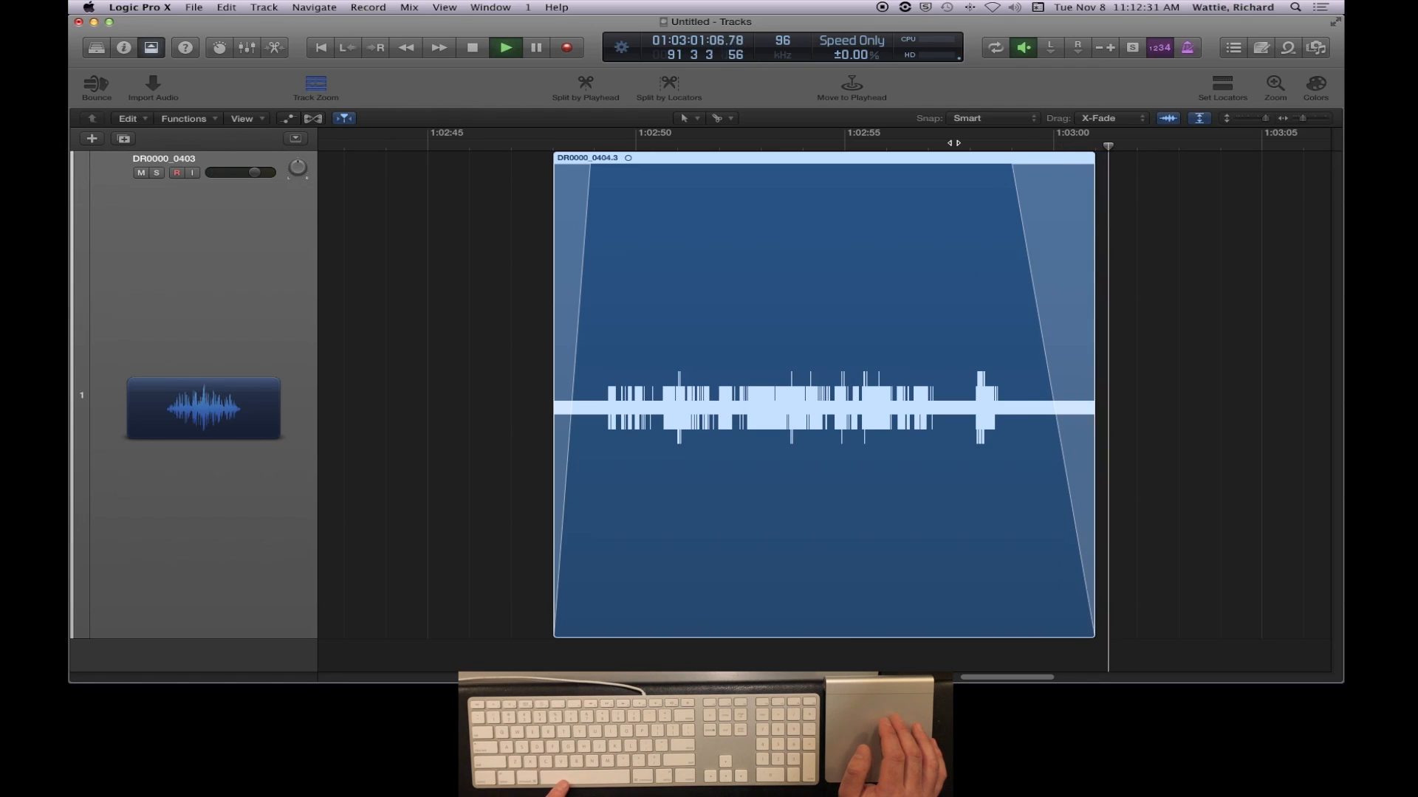
key(space)
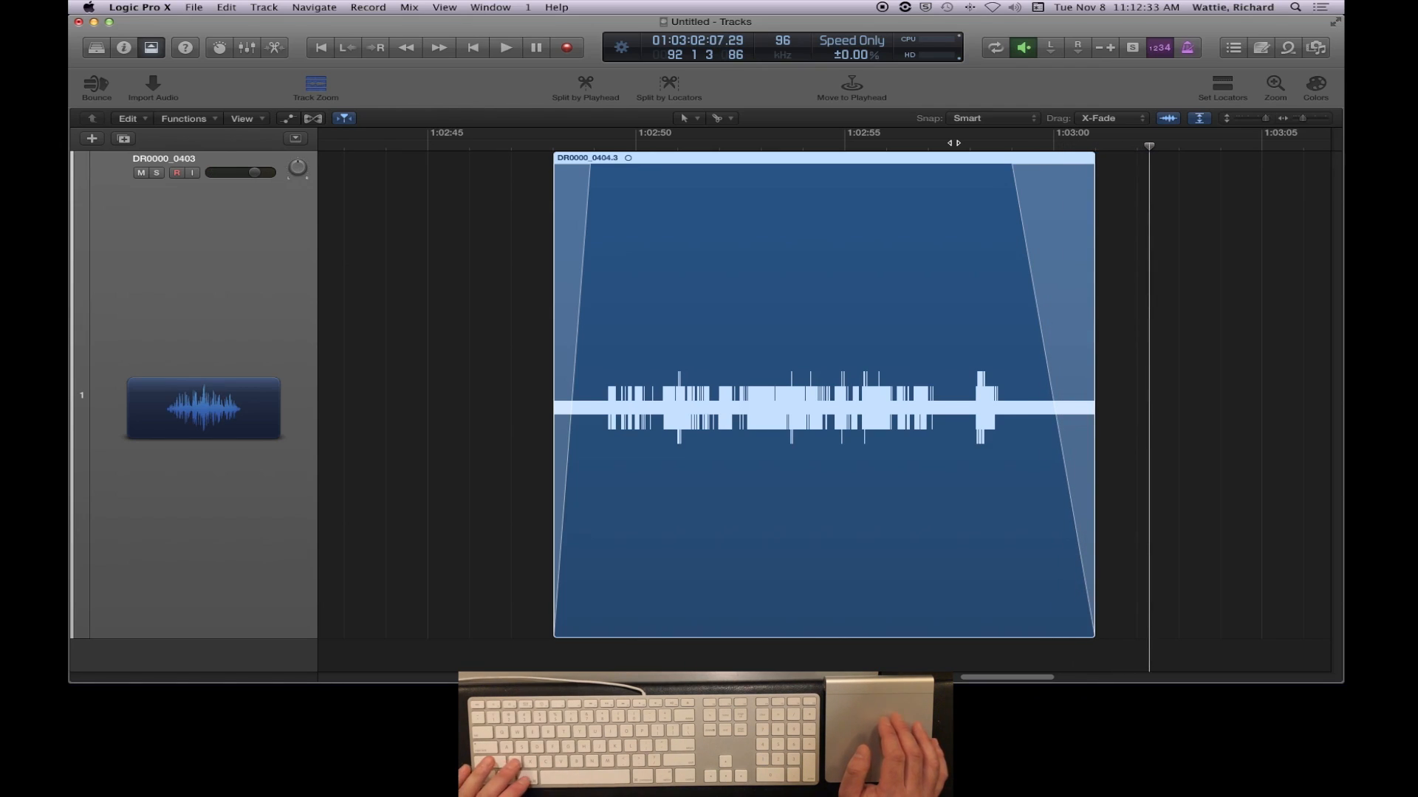
- Undo the fade-out and the fade-in drawn on DR0000_0404.3
key(super+z)
key(super+z)
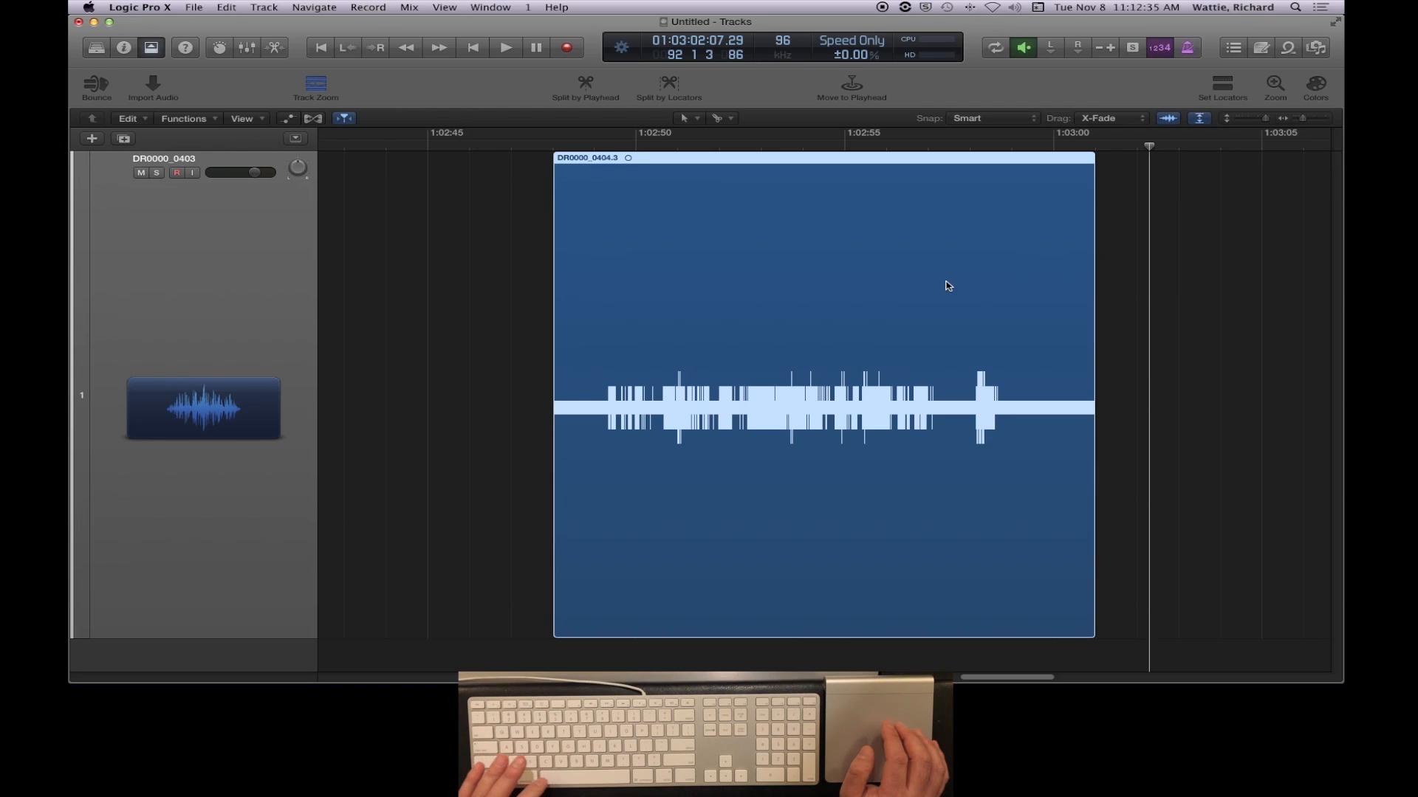
- Show the inspector and expand the additional region parameters for DR0000_0404.3
click(124, 49)
click(624, 281)
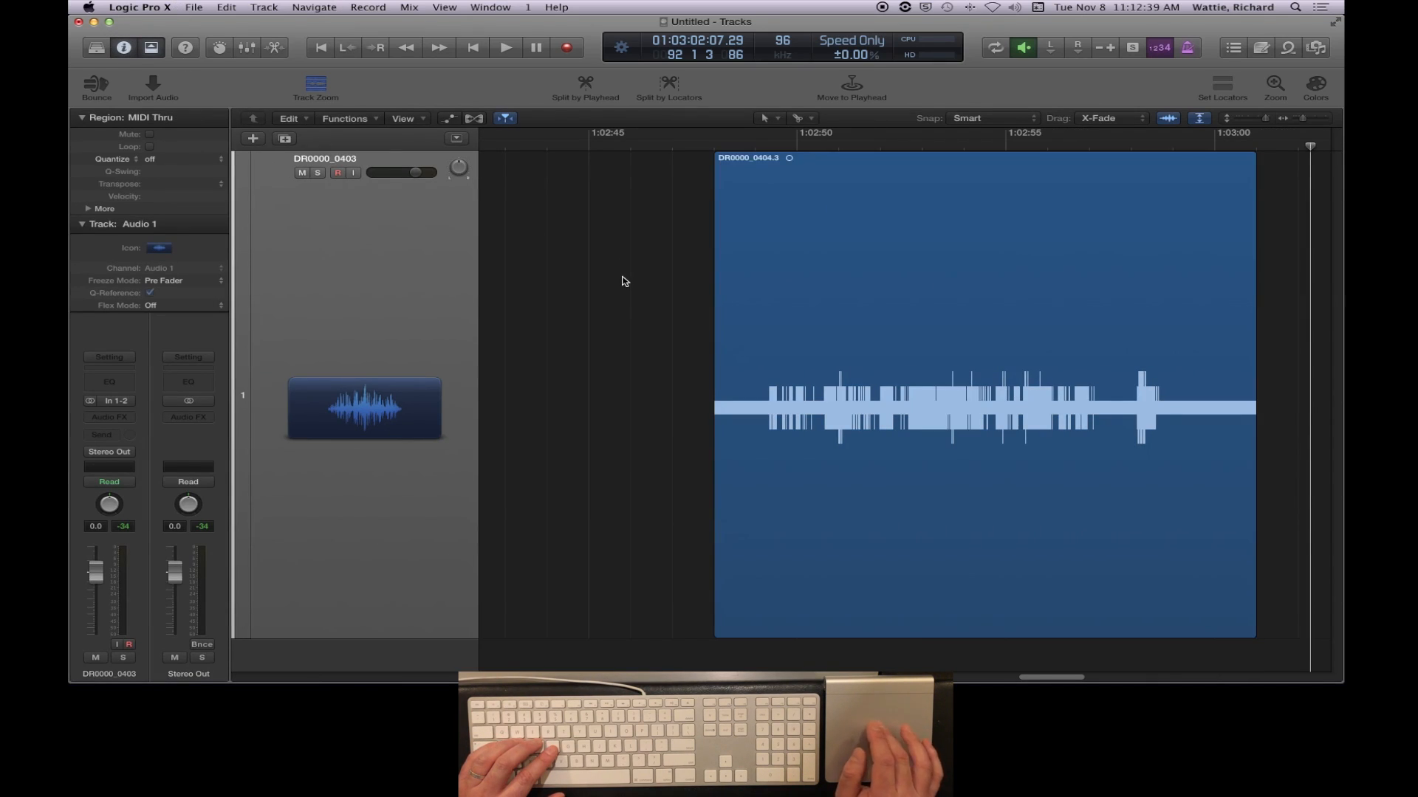
click(922, 261)
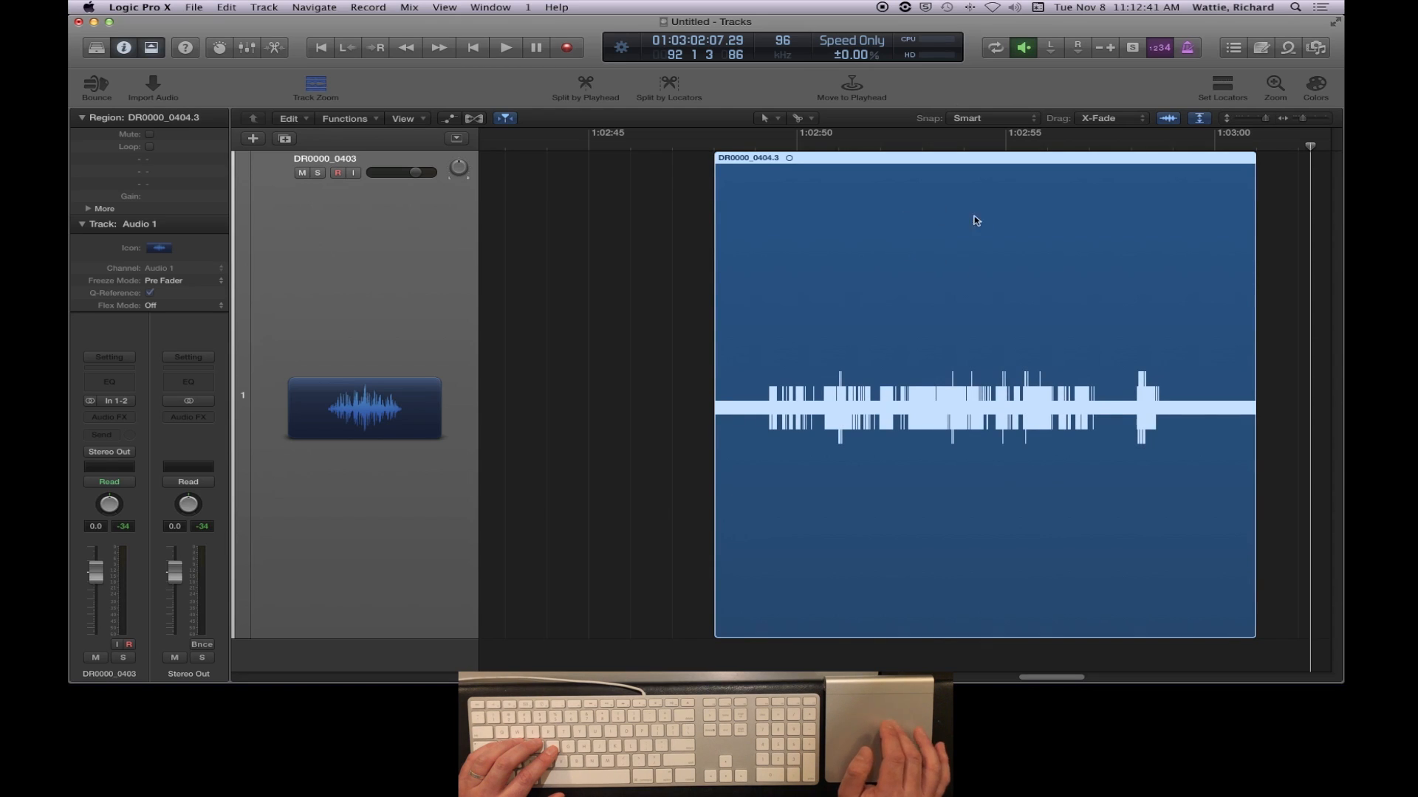
click(88, 209)
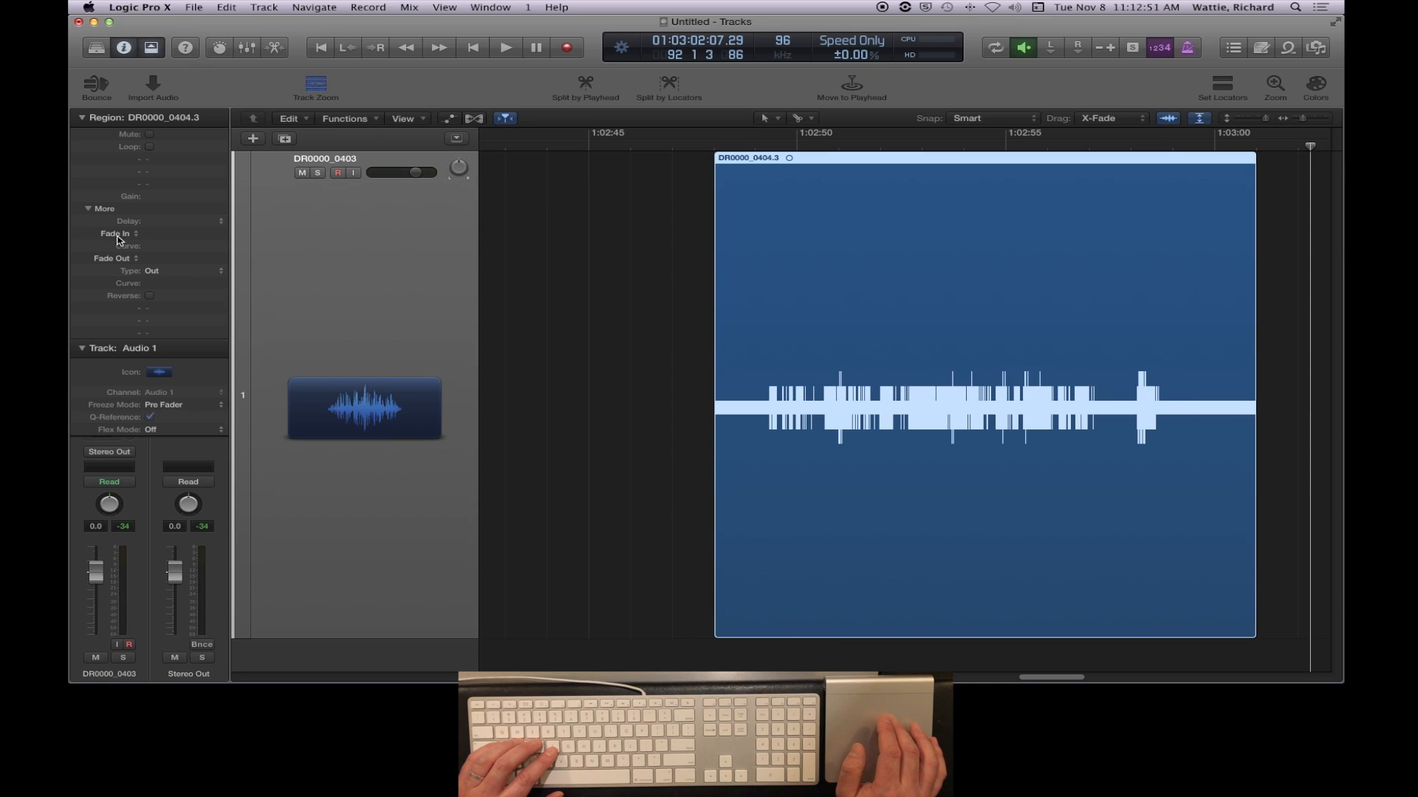
- Set the Fade In of DR0000_0404.3 to 600 and its Fade Out to 1000
double_click(154, 234)
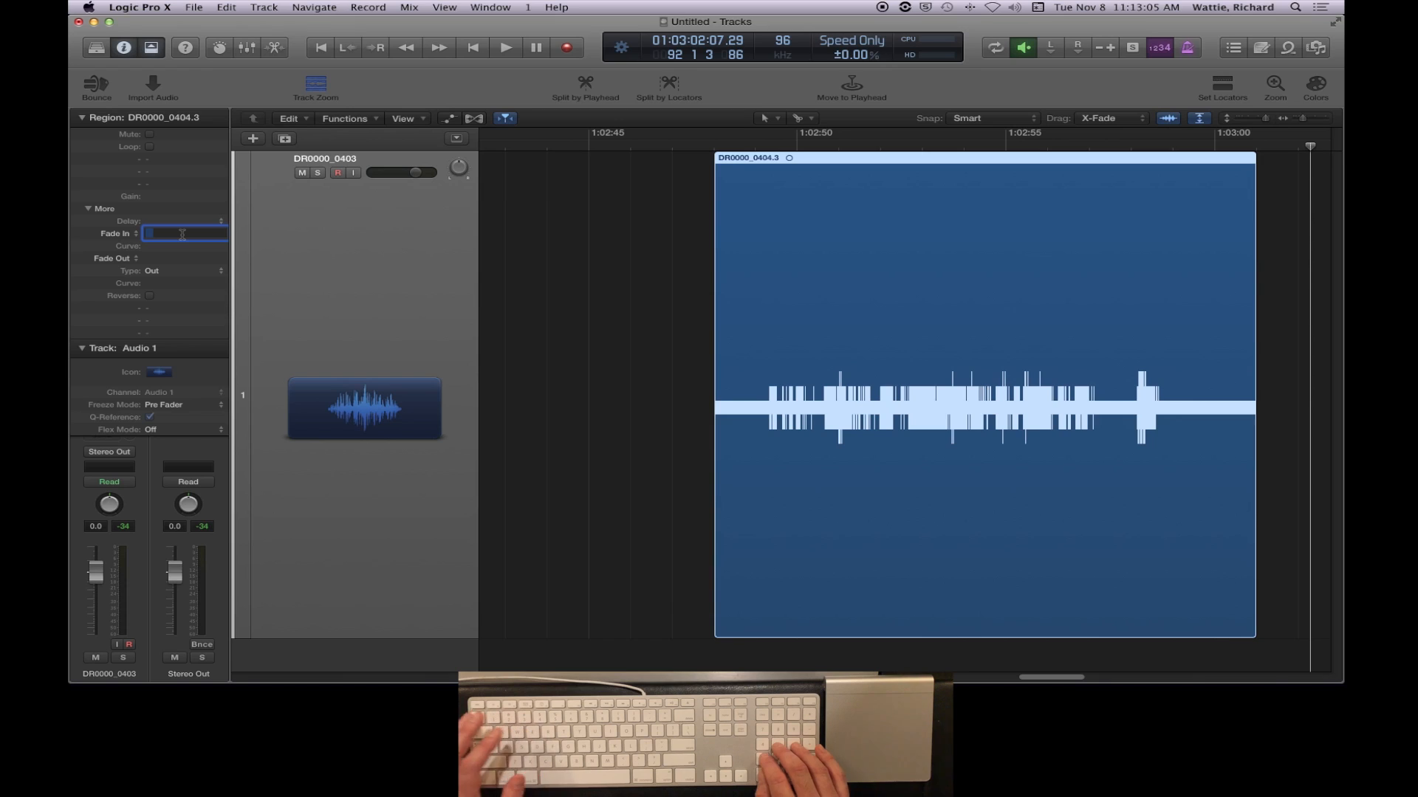
text(600)
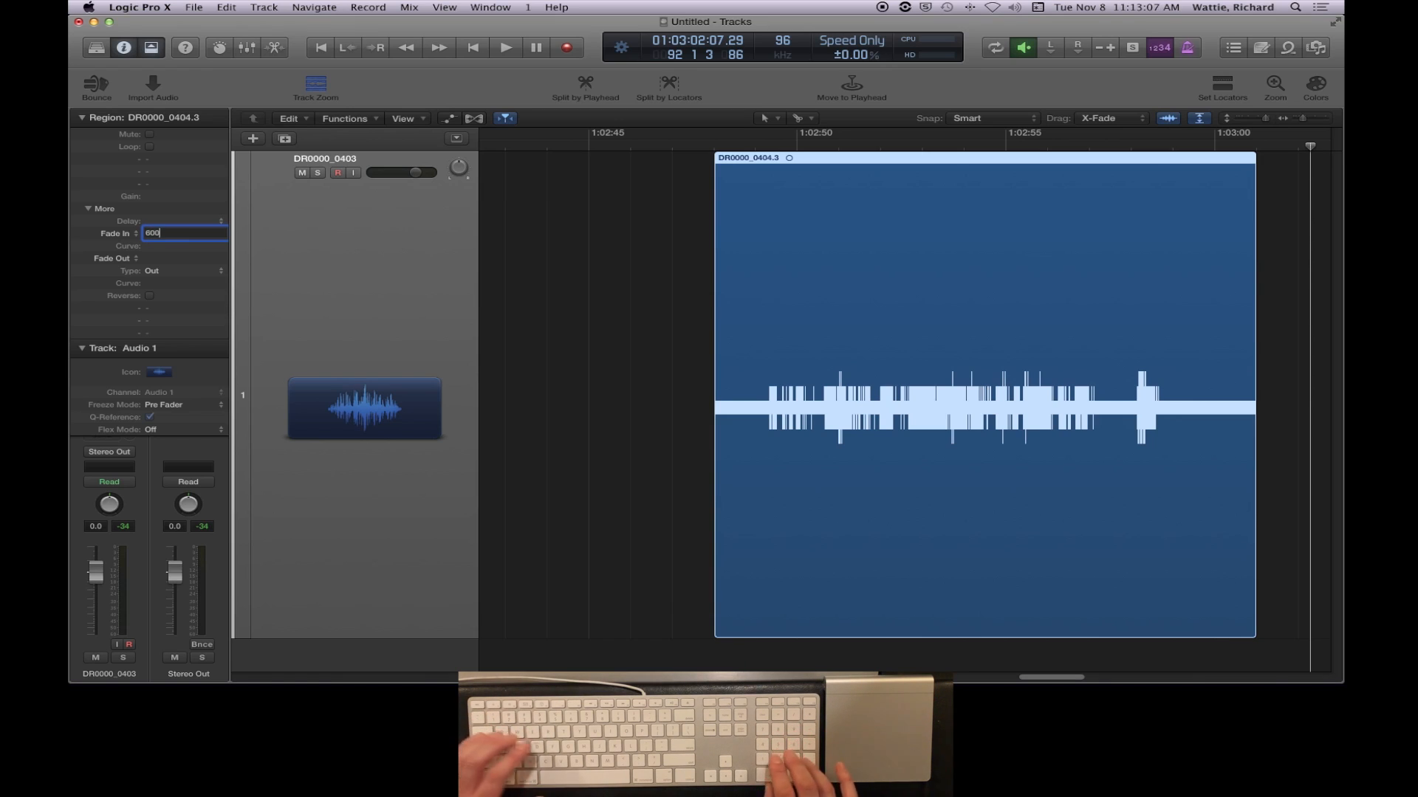
key(Return)
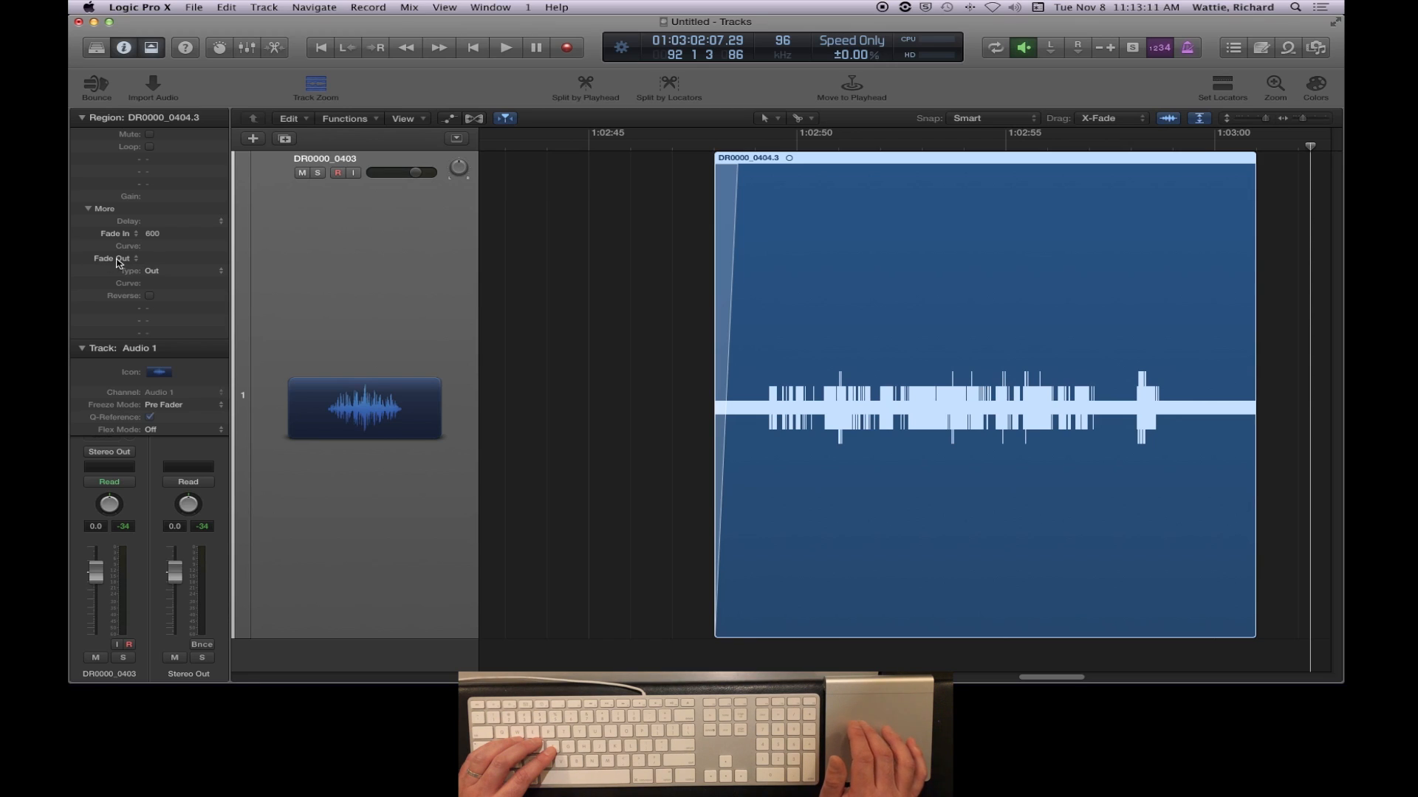
double_click(159, 259)
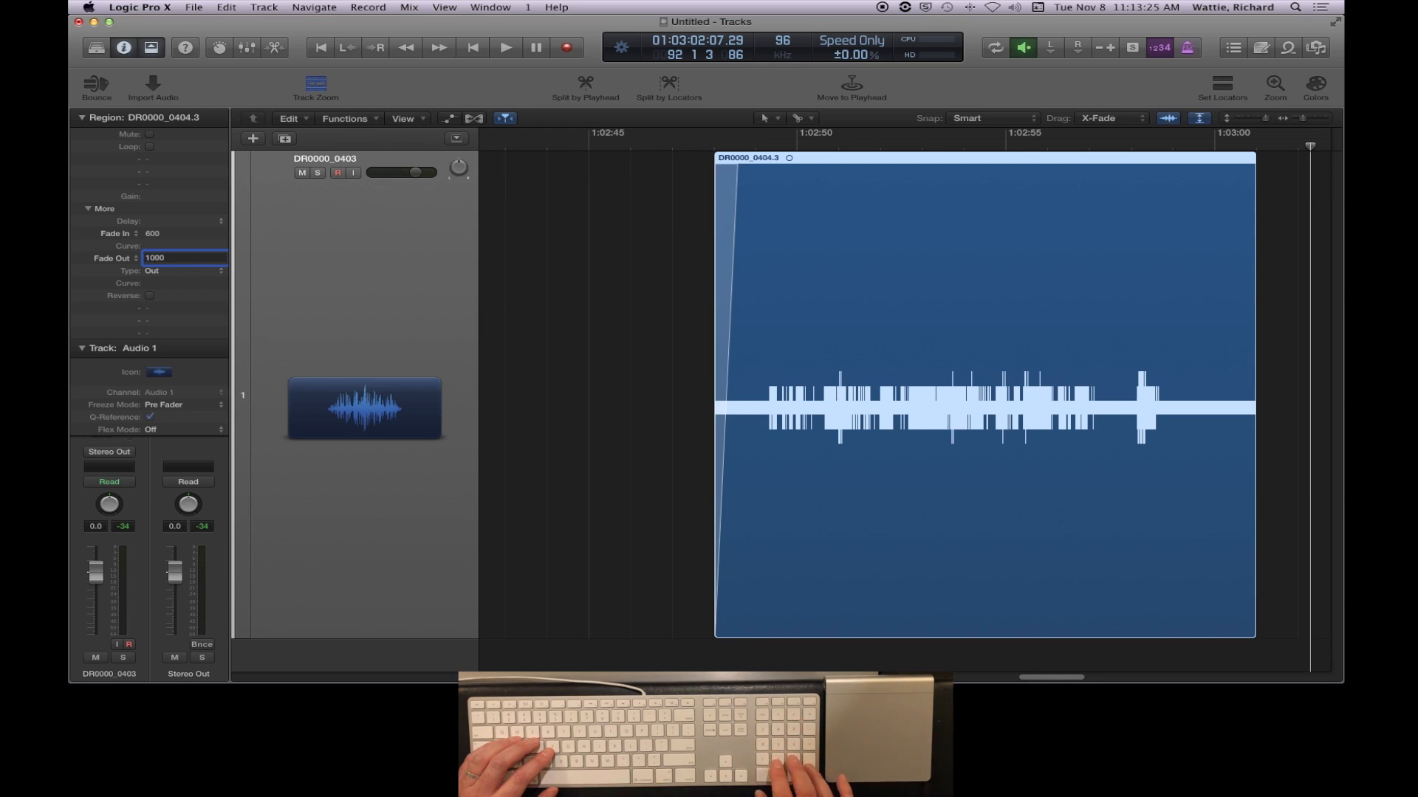
key(Return)
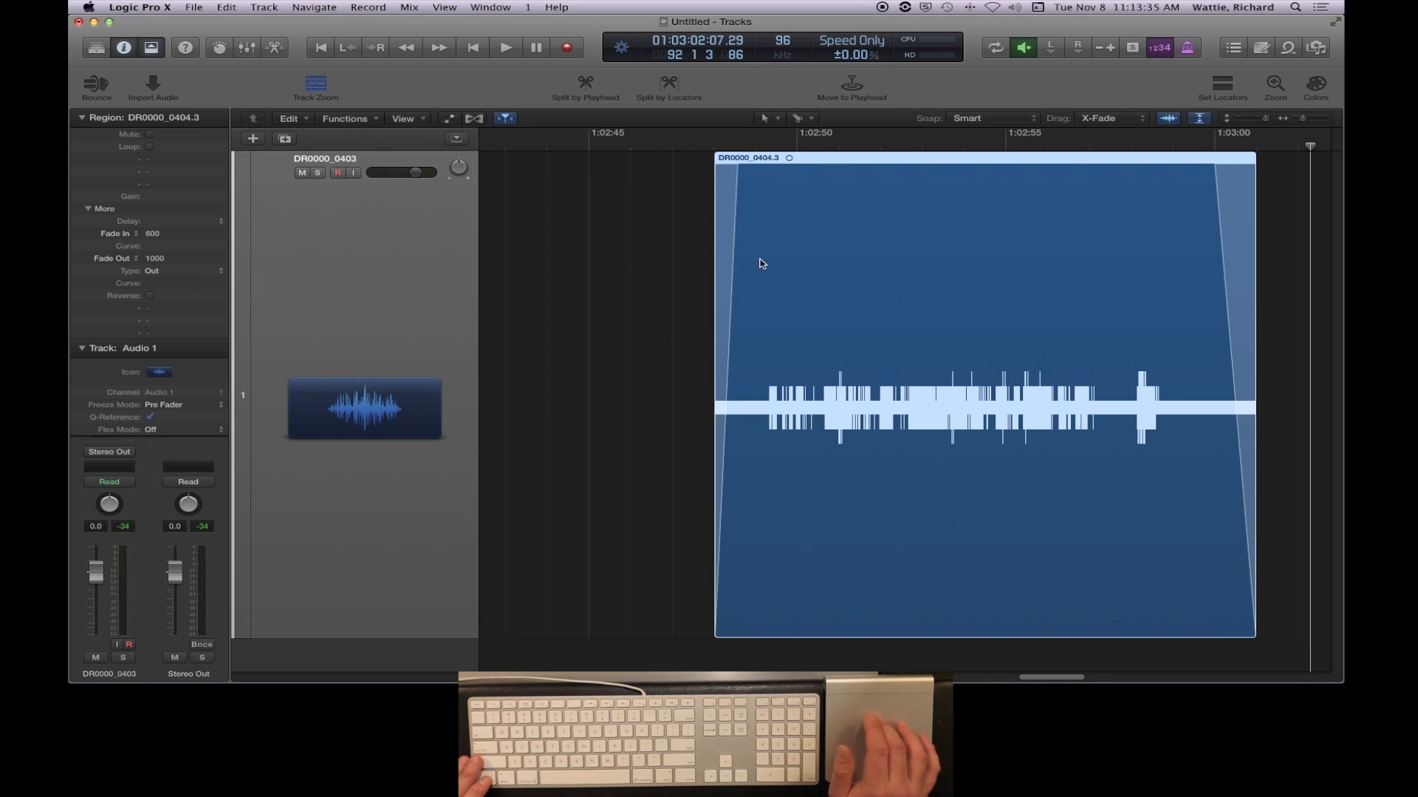
- Set the fade-out curve value of DR0000_0404.3 to 10
click(149, 284)
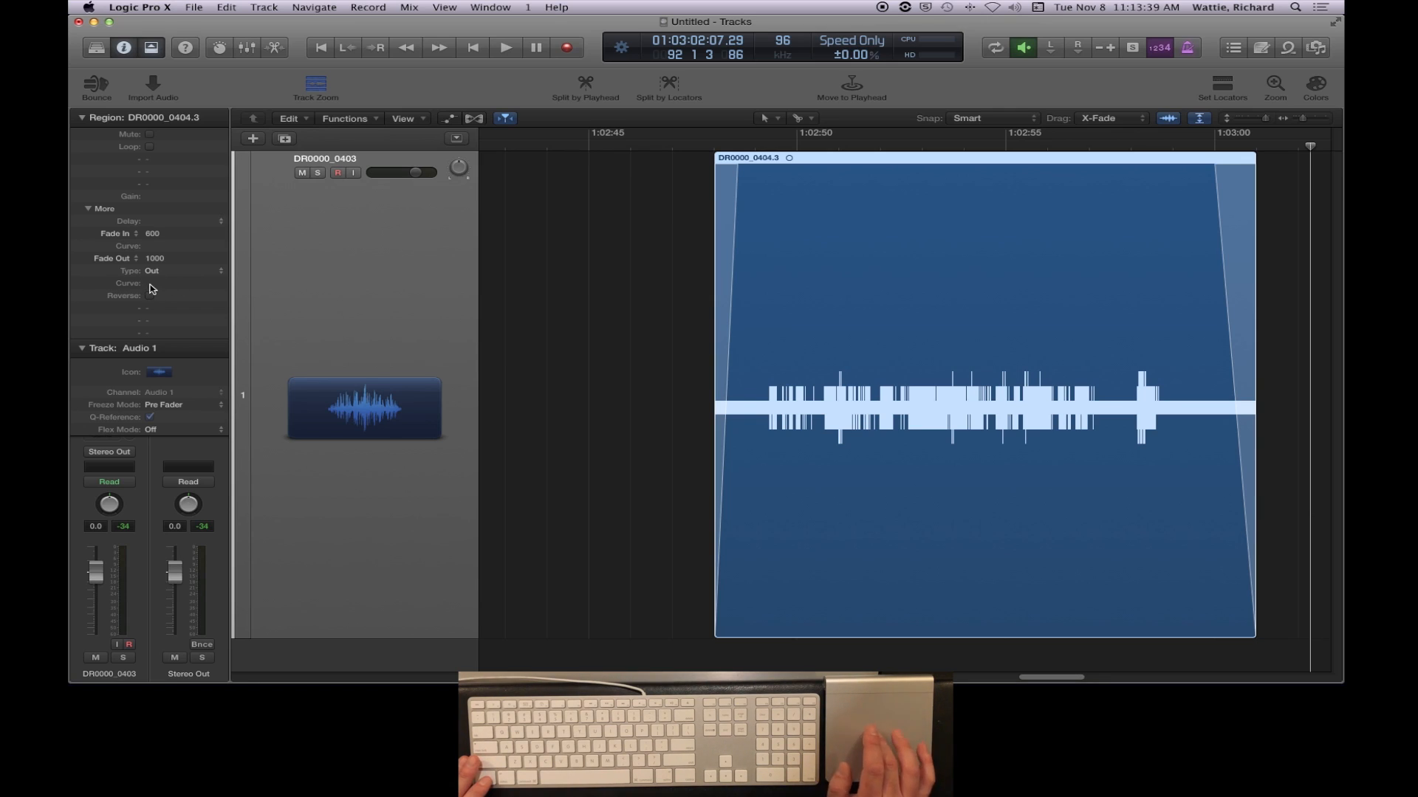
click(158, 286)
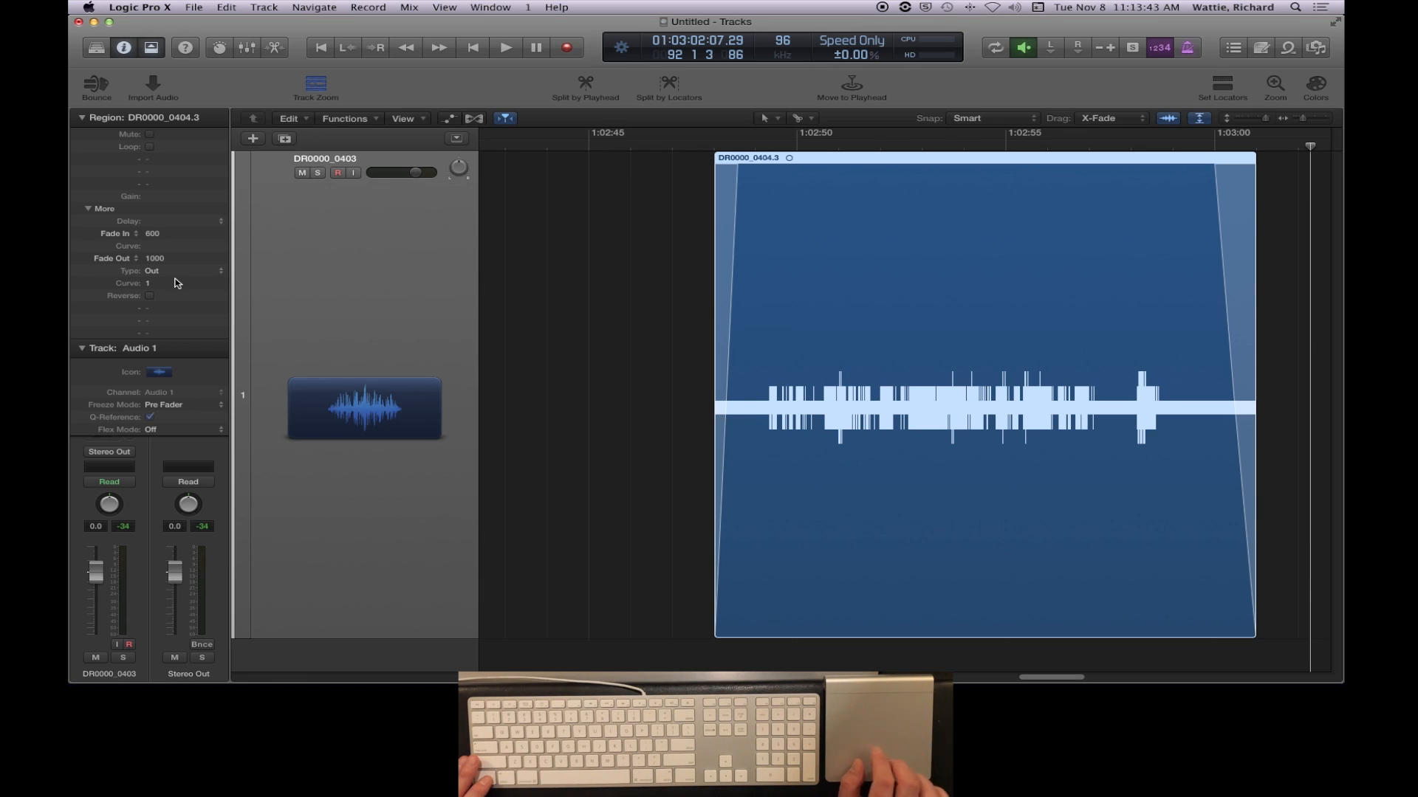
double_click(169, 285)
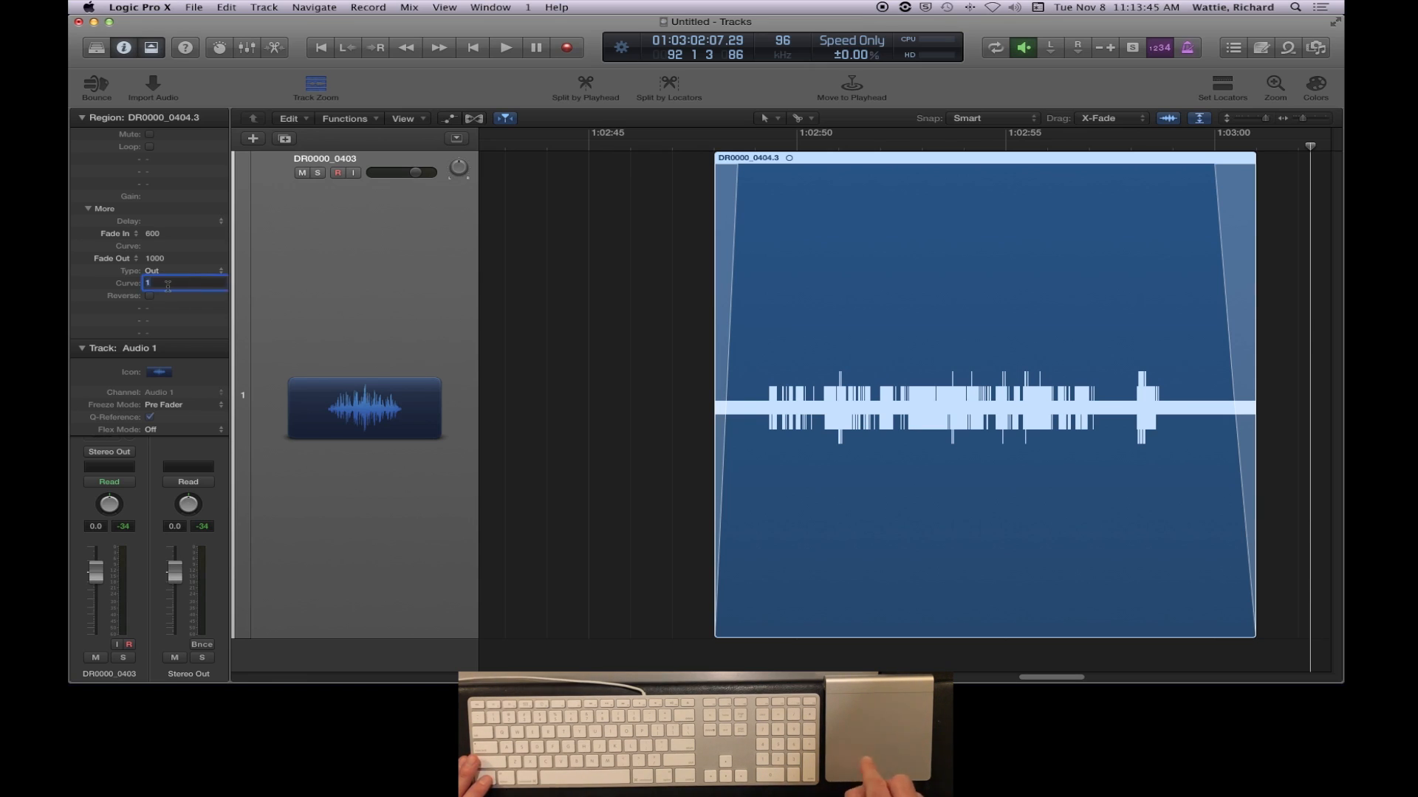
text(10)
key(Return)
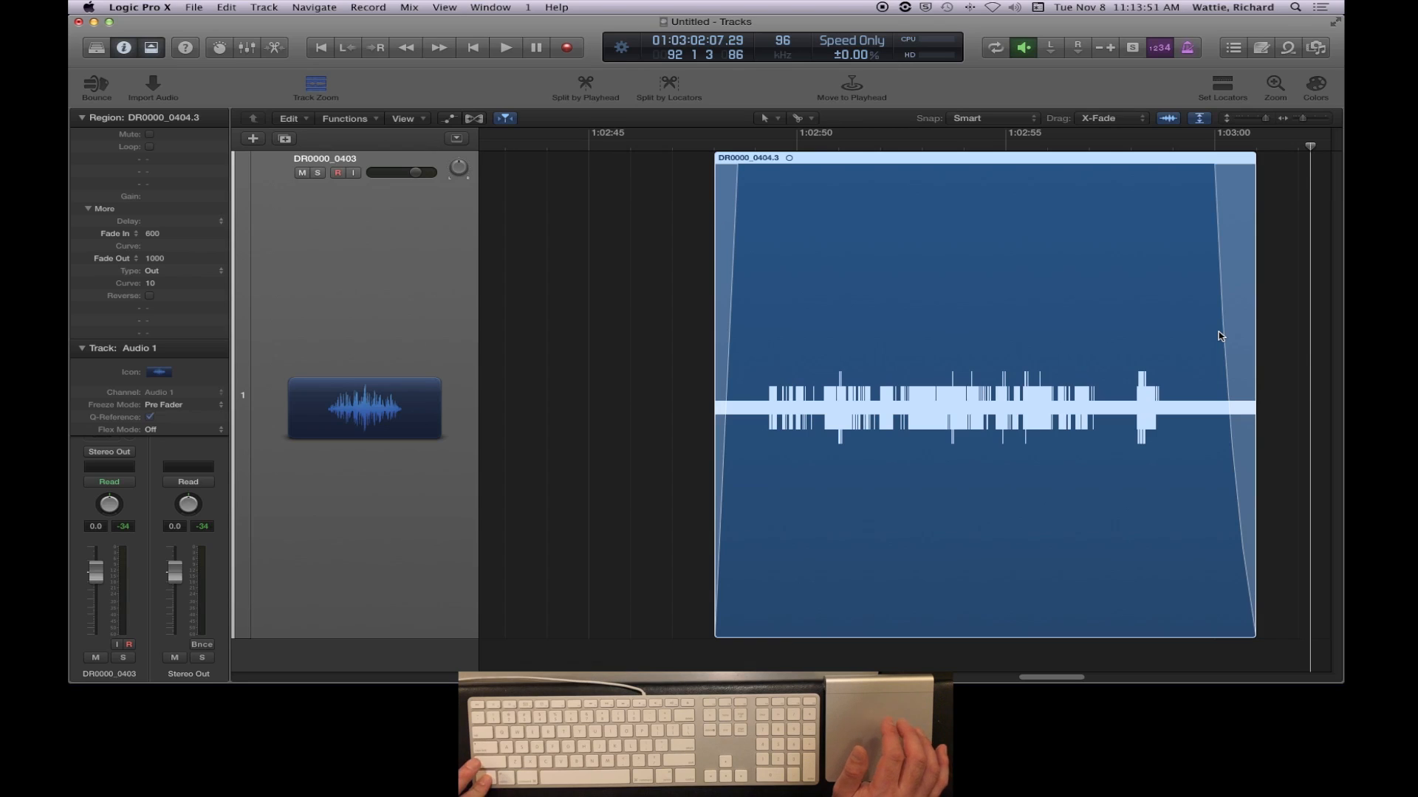
- Bend the fade-out curve to about -9 and the fade-in curve to about -5, and lengthen the fades to about 1983 and 1146 respectively
mouse_move(1224, 336)
mouse_down()
mouse_move(1241, 335)
mouse_move(1175, 338)
mouse_move(1237, 342)
mouse_up()
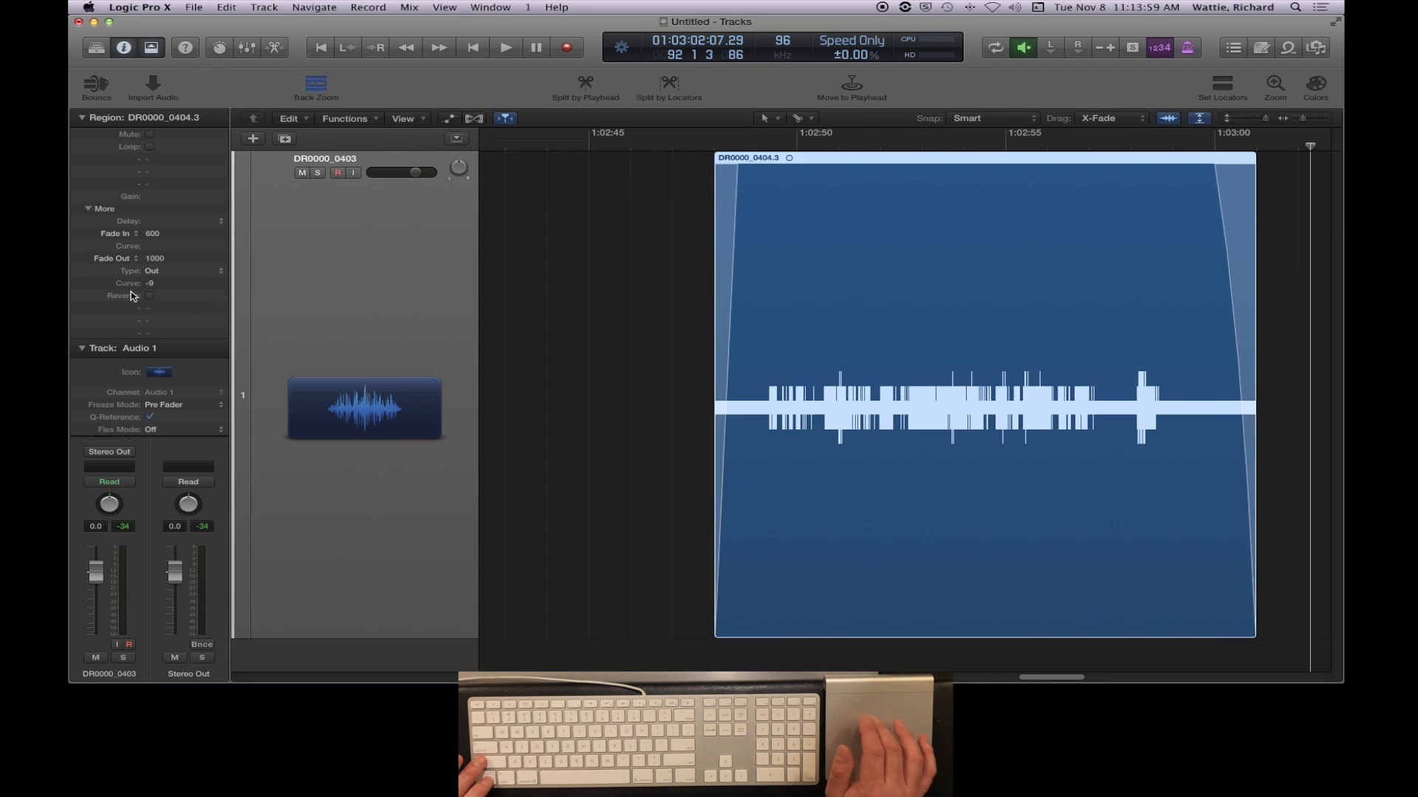
drag(732, 260, 733, 262)
drag(743, 162, 764, 183)
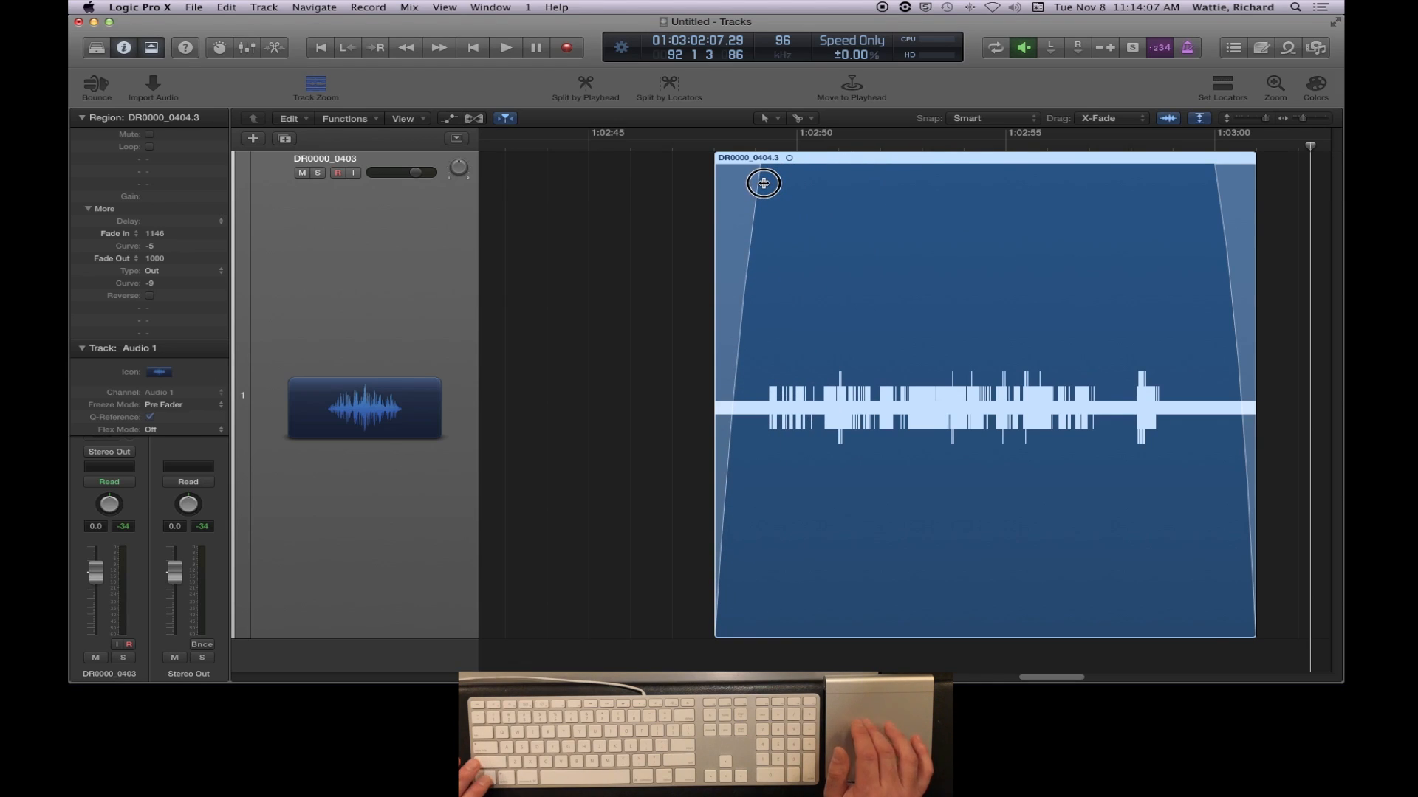
drag(1202, 168, 1169, 176)
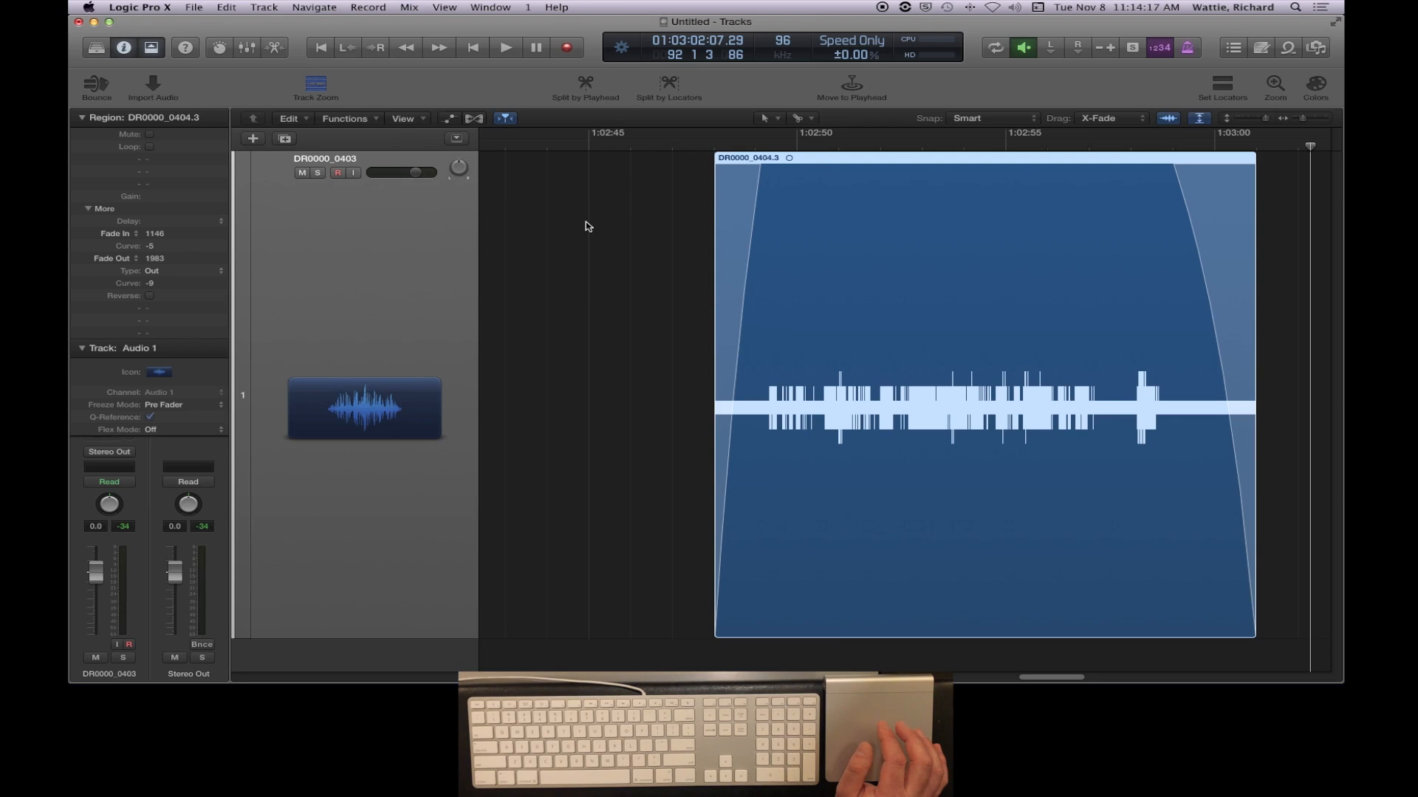
- Draw a cycle range over DR0000_0404.3, from its start at 01:02:48 to about 01:03:02
click(713, 146)
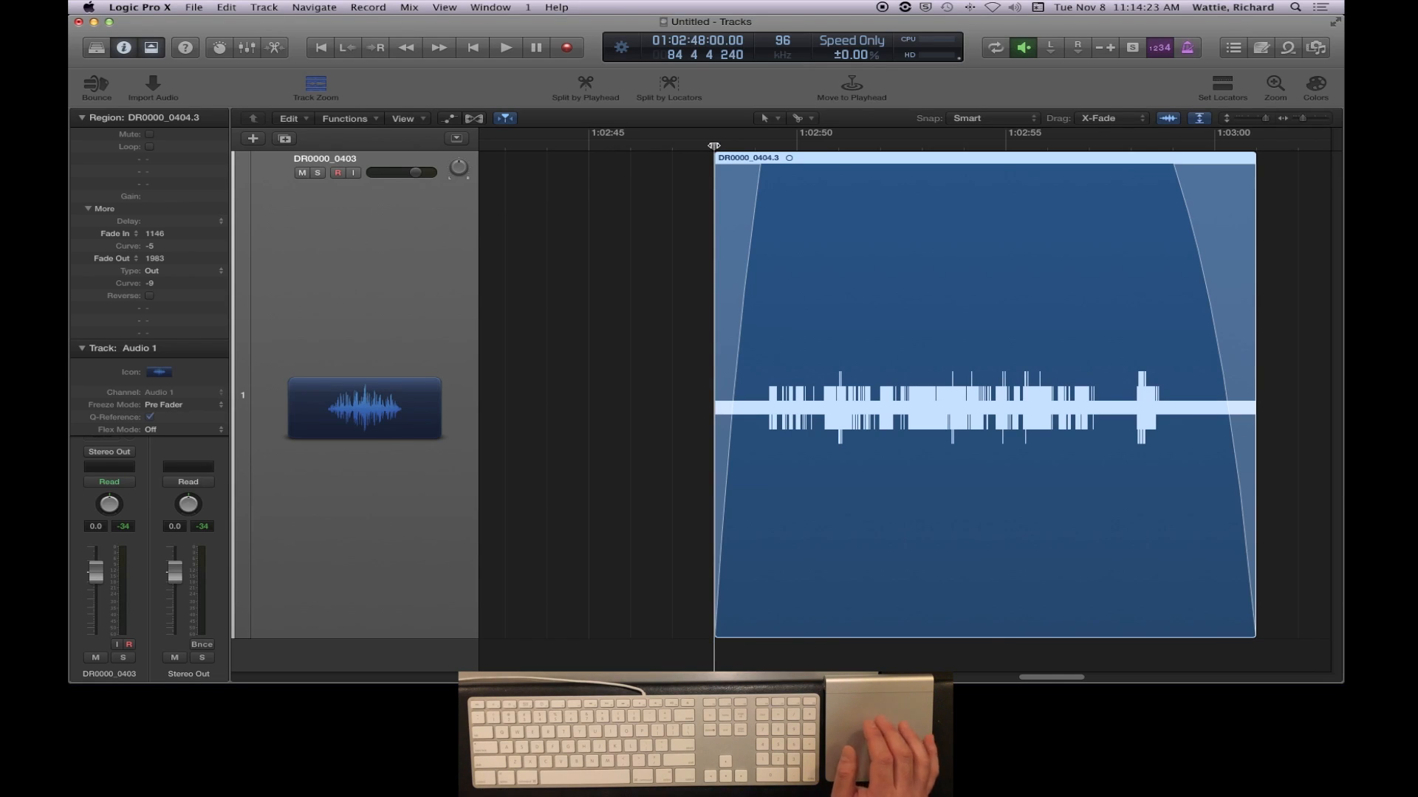
click(832, 145)
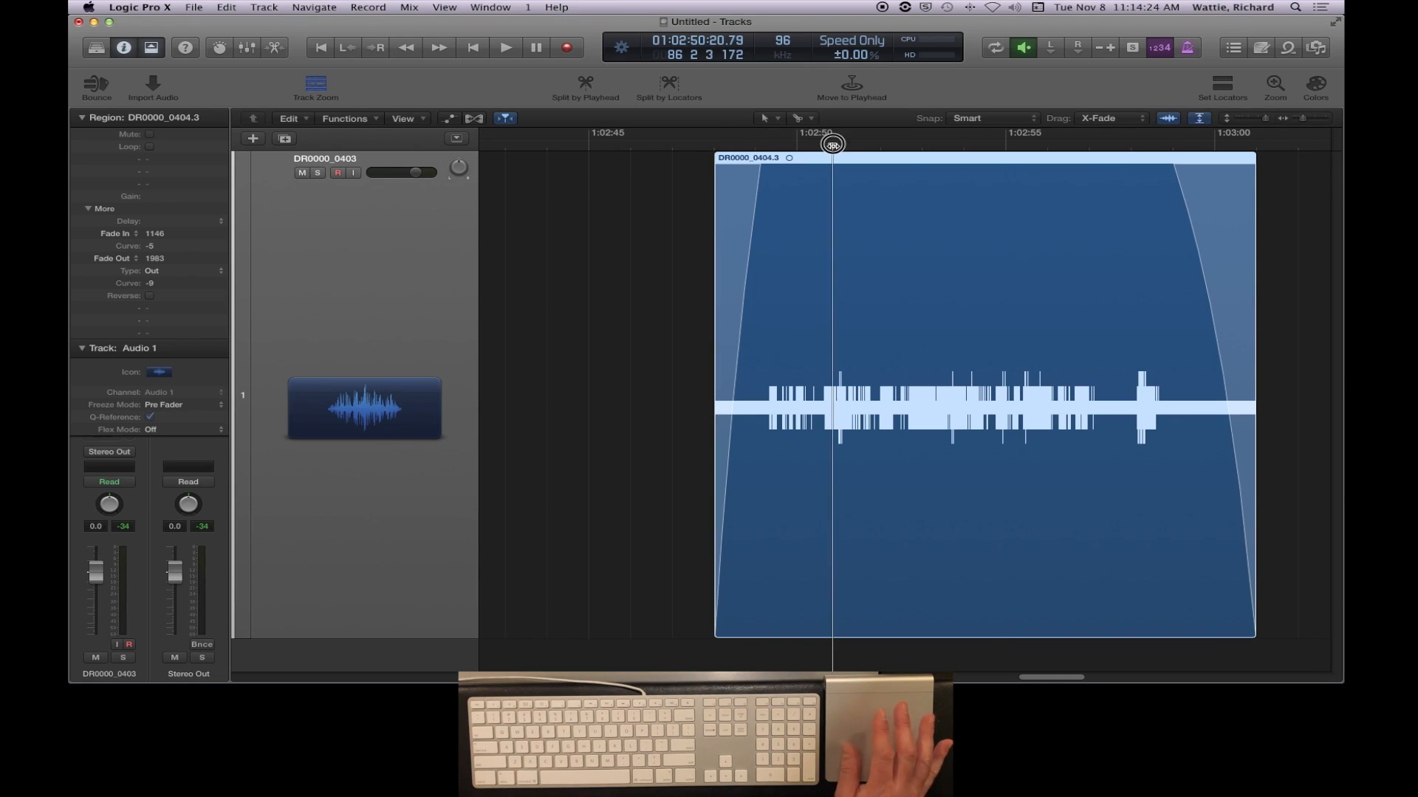
click(958, 146)
click(1073, 144)
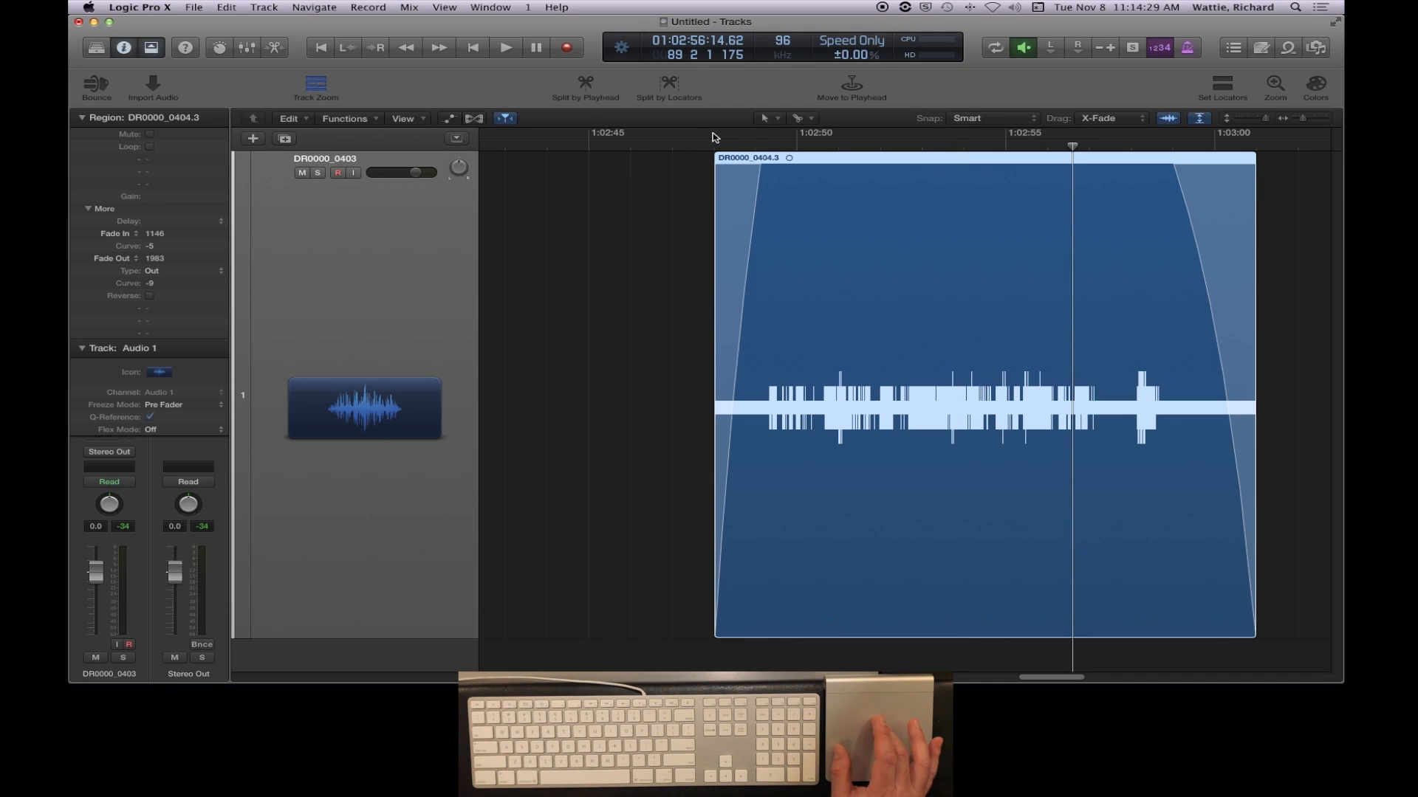
drag(714, 138, 1281, 159)
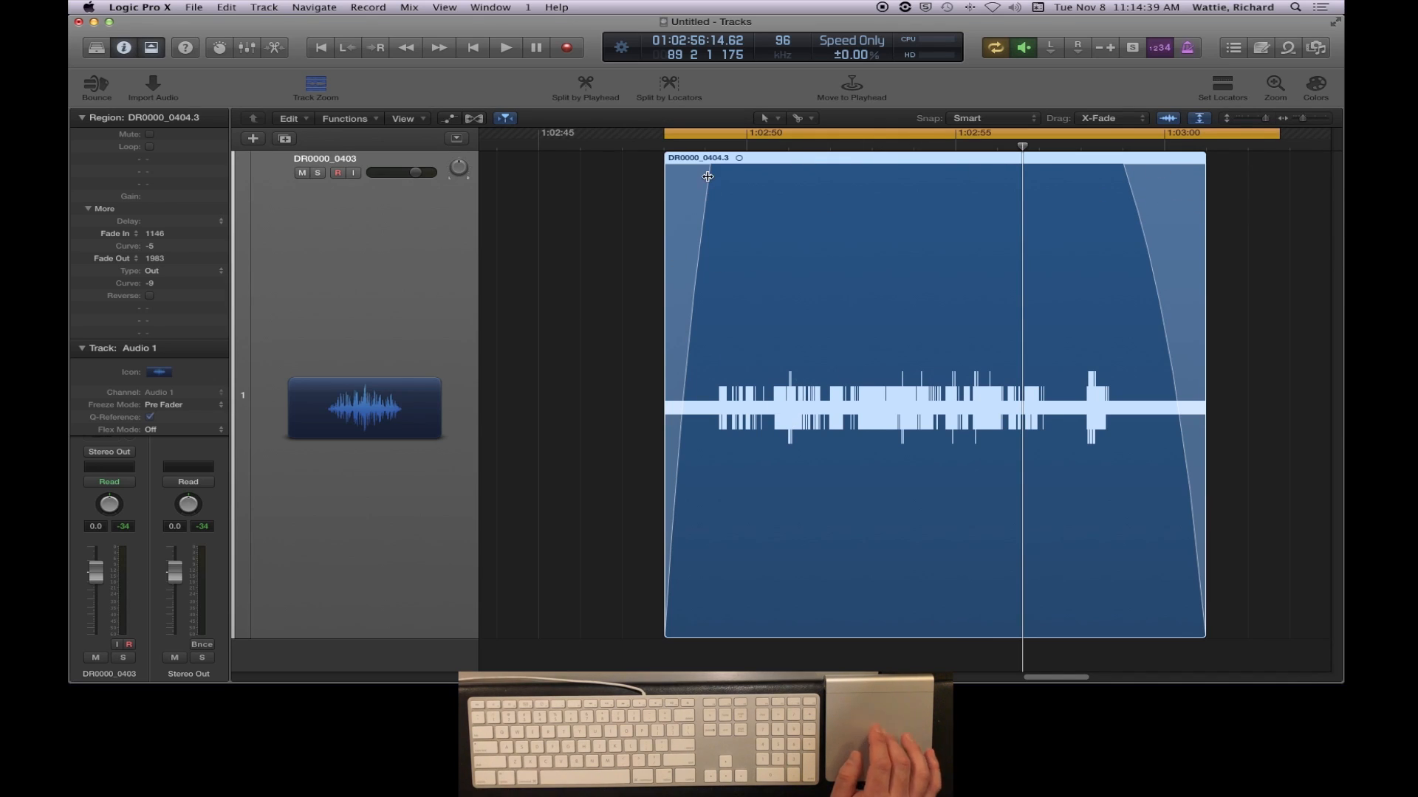
- Examine at high zoom how the start of the cycle range lines up with the start of DR0000_0404.3
click(664, 146)
key(super+Right)
key(super+Right)
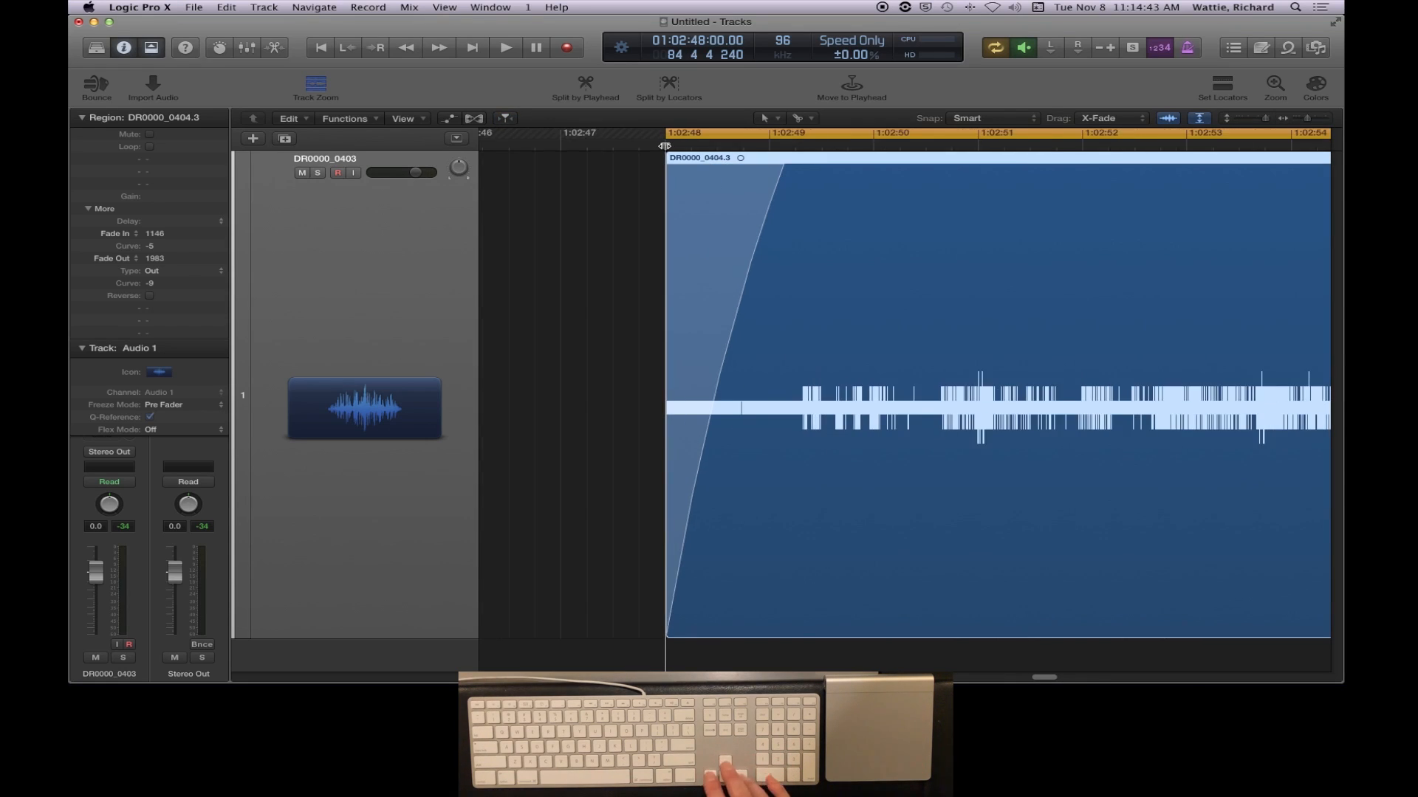
key(super+Right)
key(super+Right)
key(super+Right)
key(super+Right)
key(super+Right)
key(super+Right)
key(super+Right)
key(super+Right)
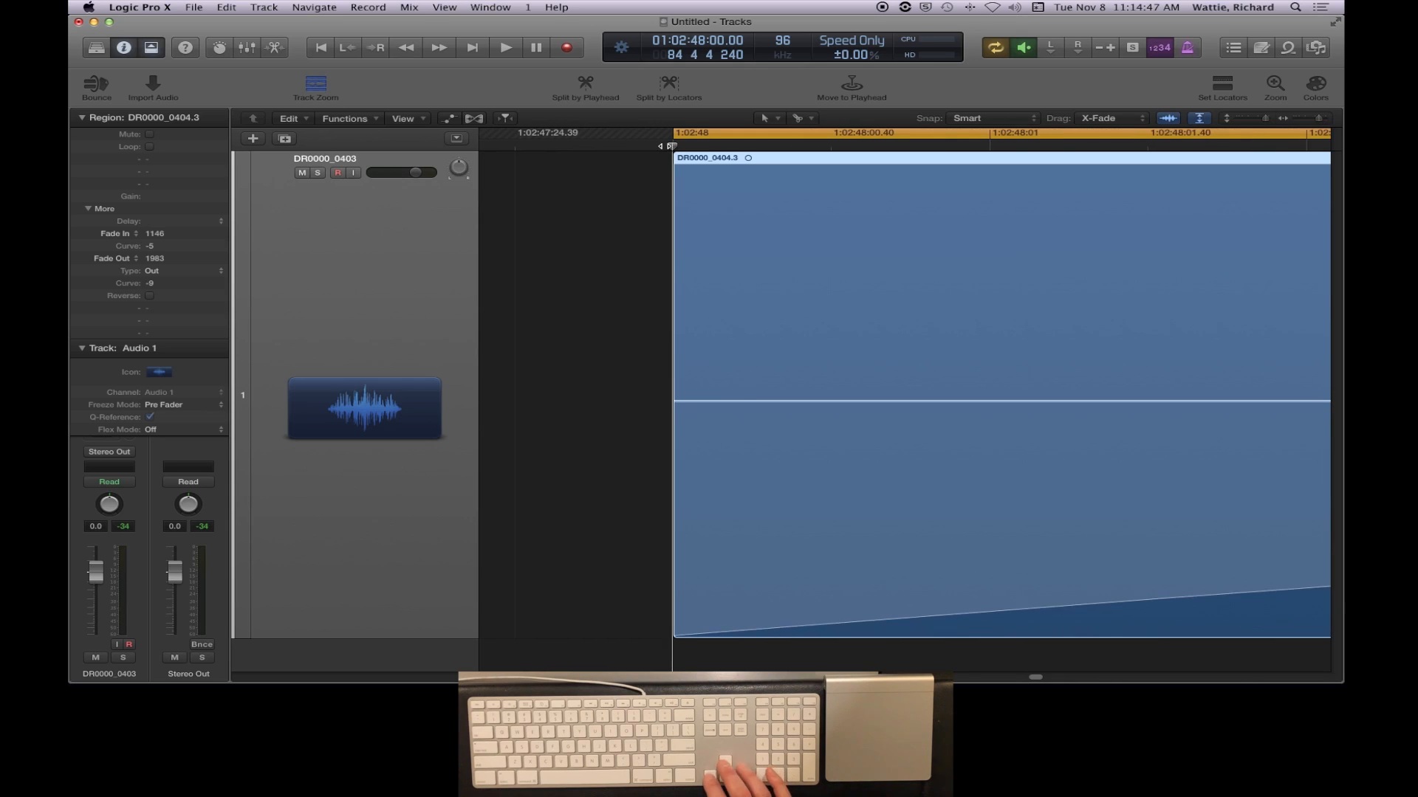
key(super+Left)
key(super+Left)
key(super+Left)
key(super+Left)
key(super+Left)
key(super+Left)
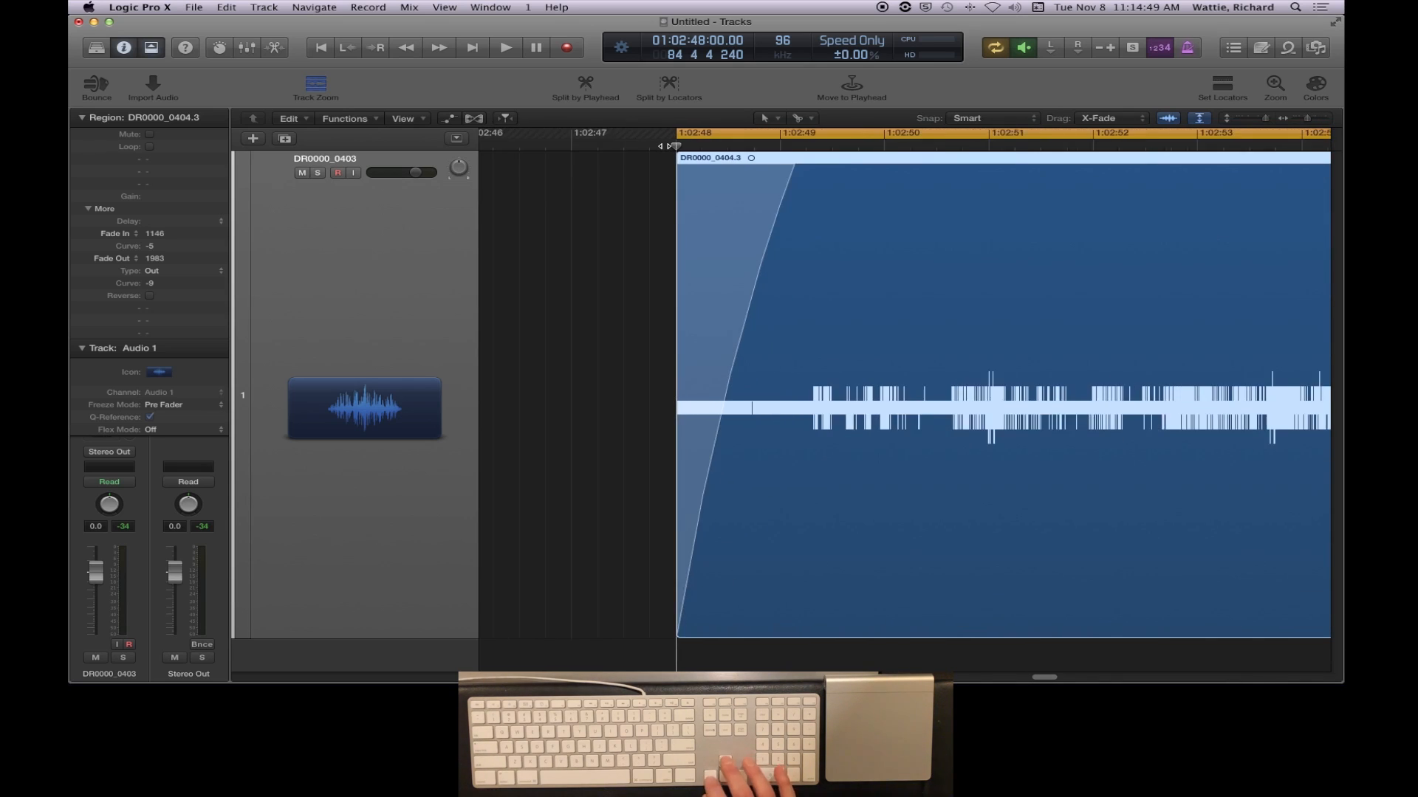
key(super+Left)
key(super+Left)
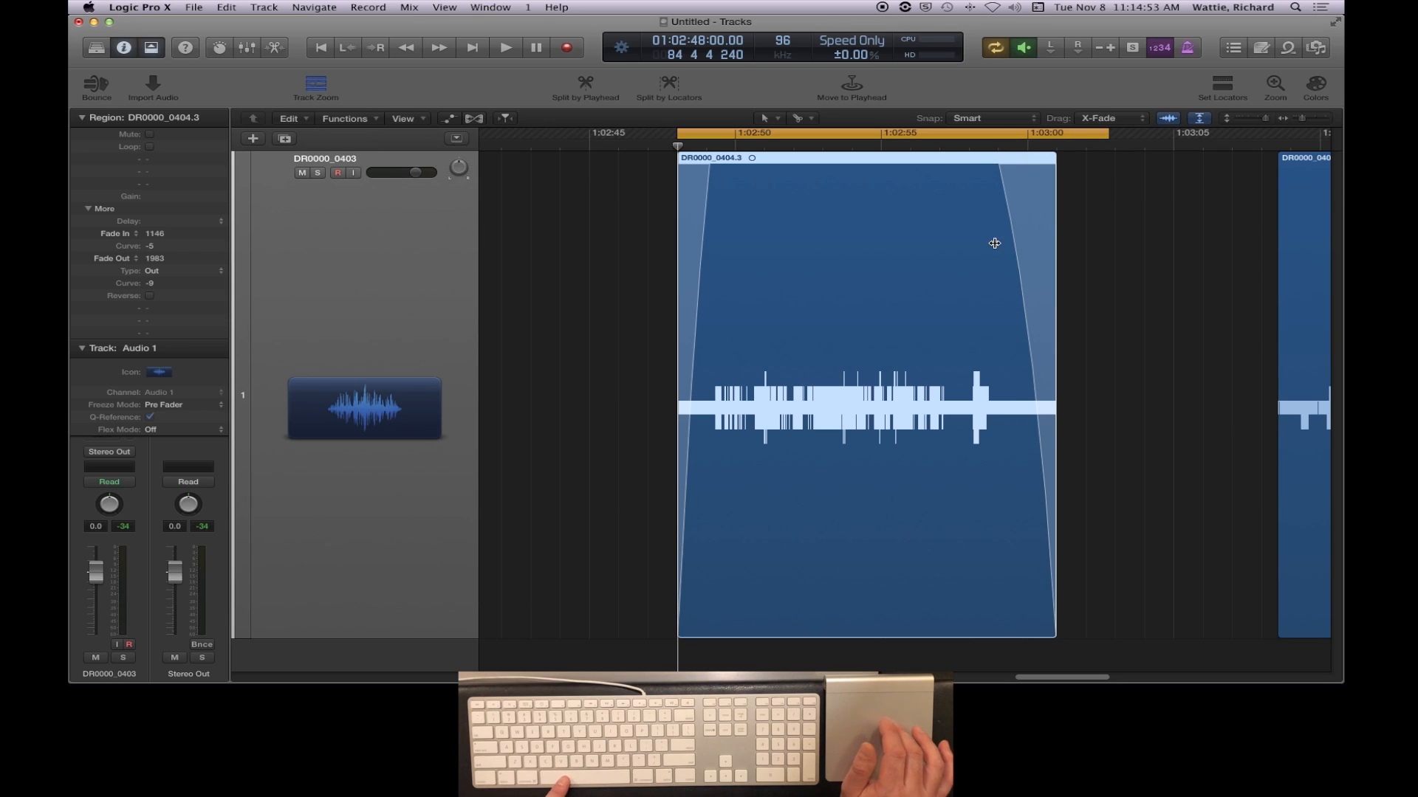
- Play from about 01:02:43 into DR0000_0404.3, skip ahead to its end to hear the cycle repeat, and stop playback
click(543, 142)
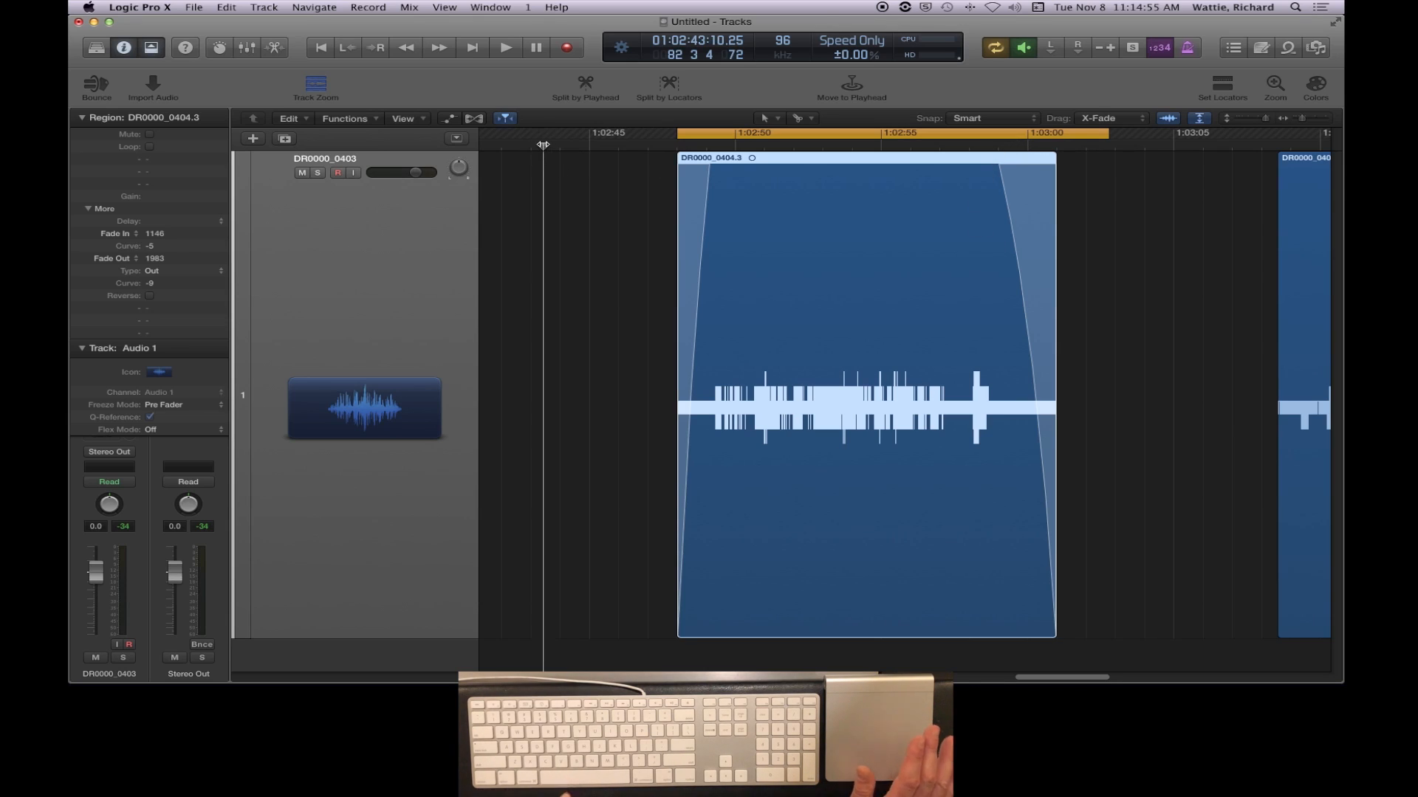
key(space)
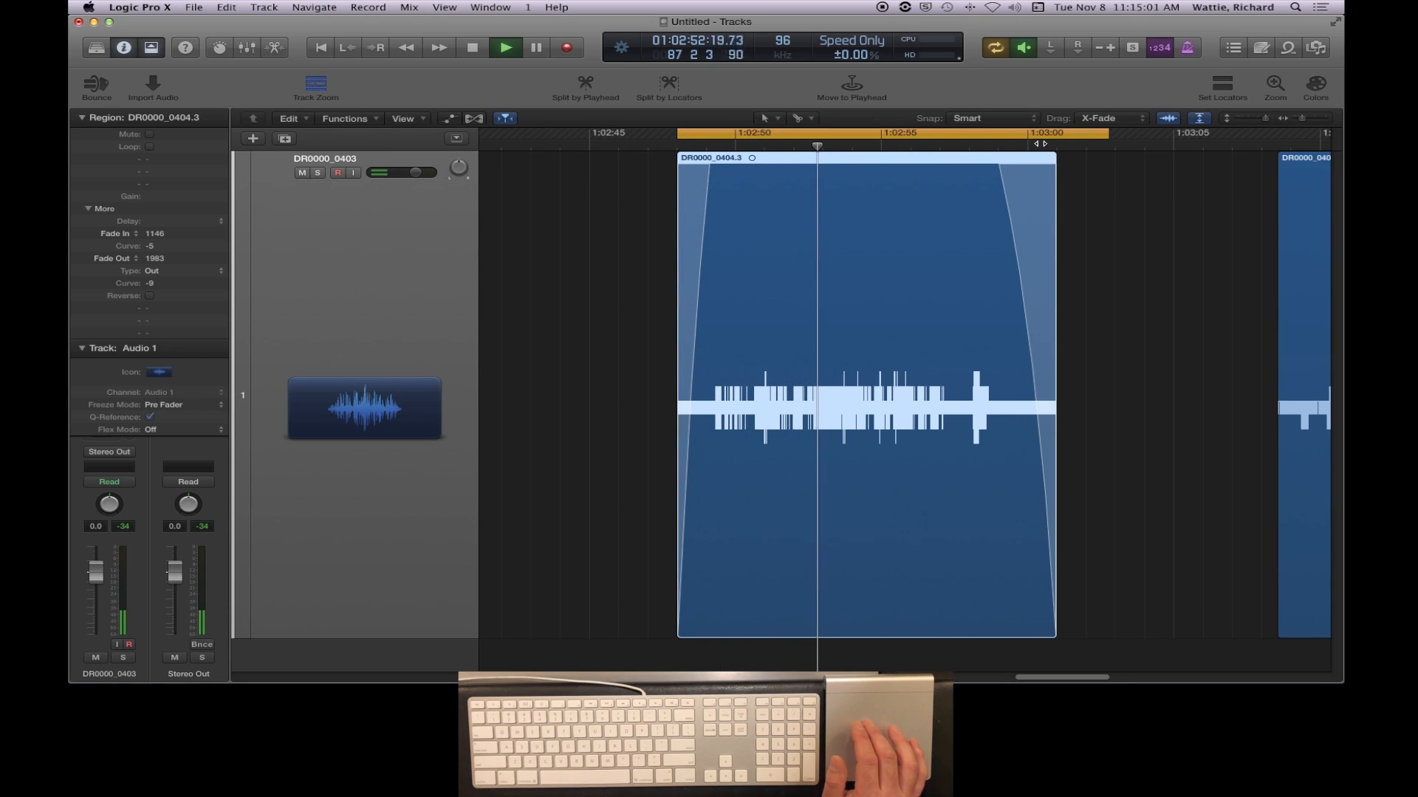
click(985, 145)
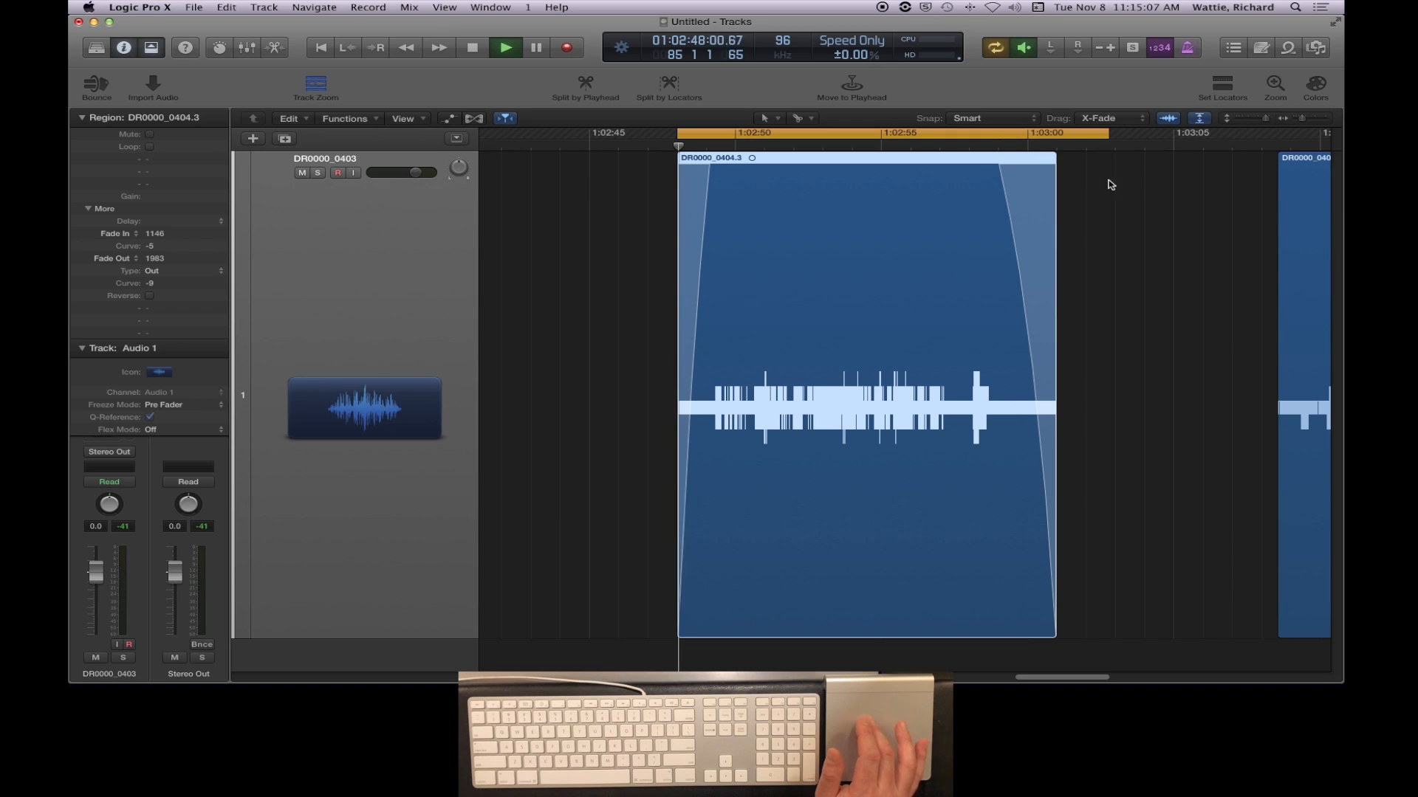
click(472, 49)
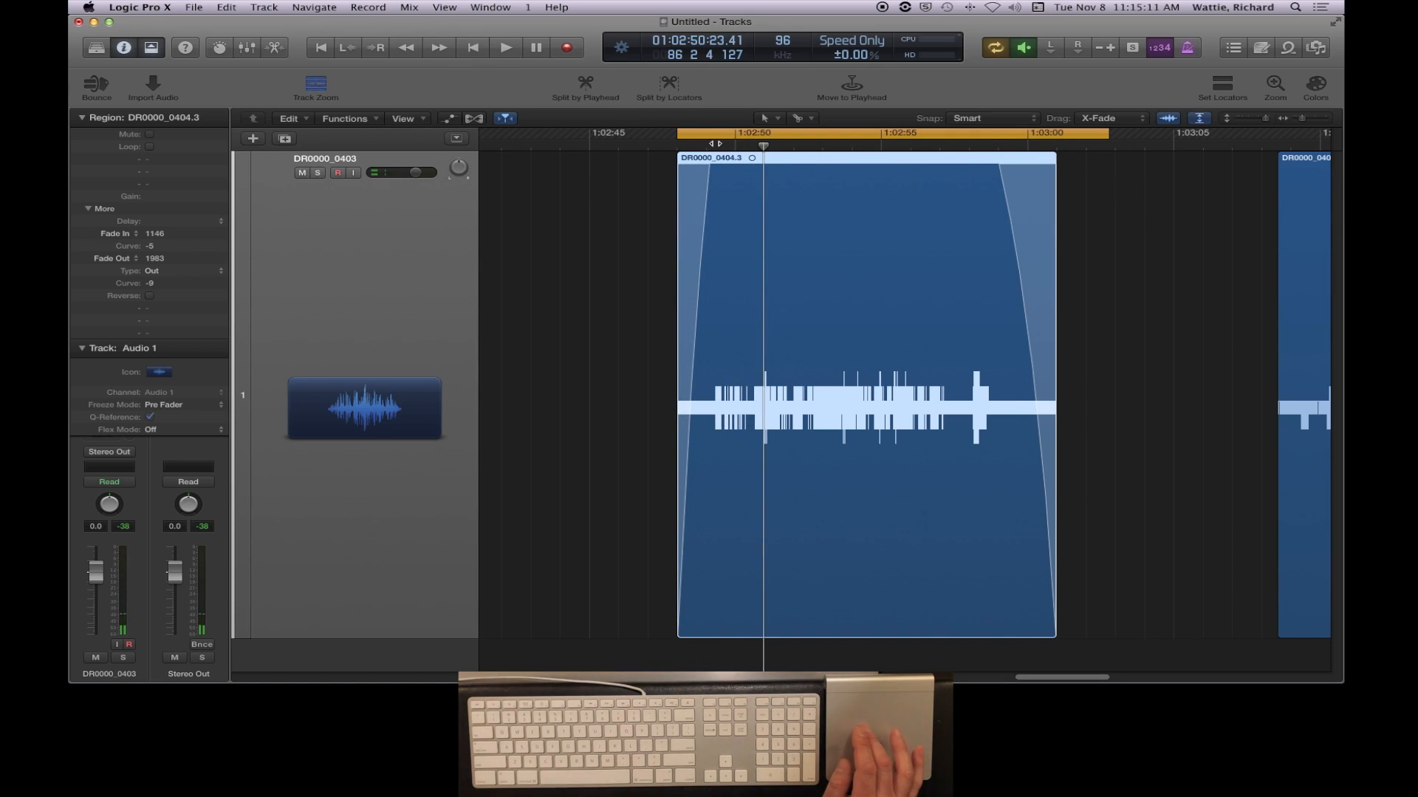
- Switch cycle mode off and back on twice
click(995, 48)
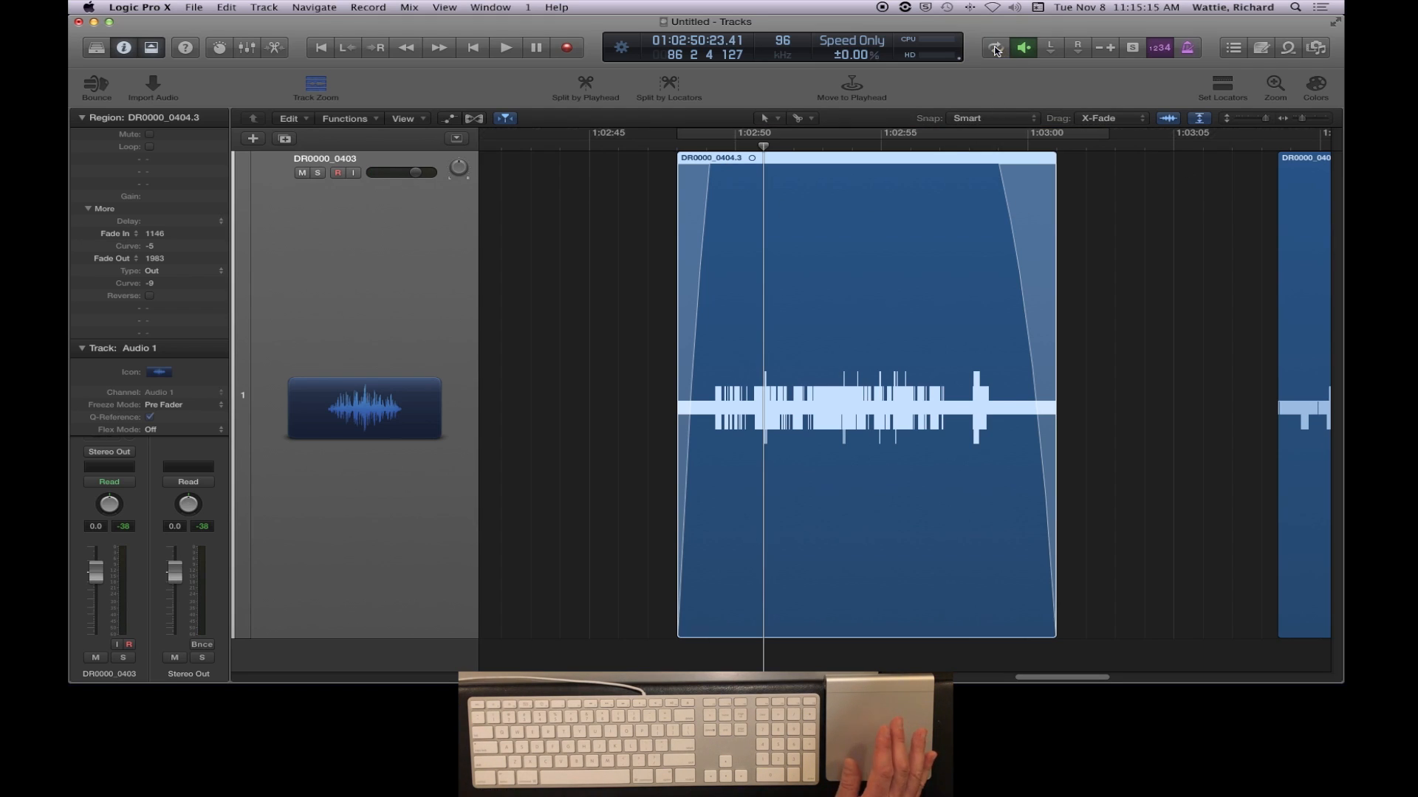
click(995, 48)
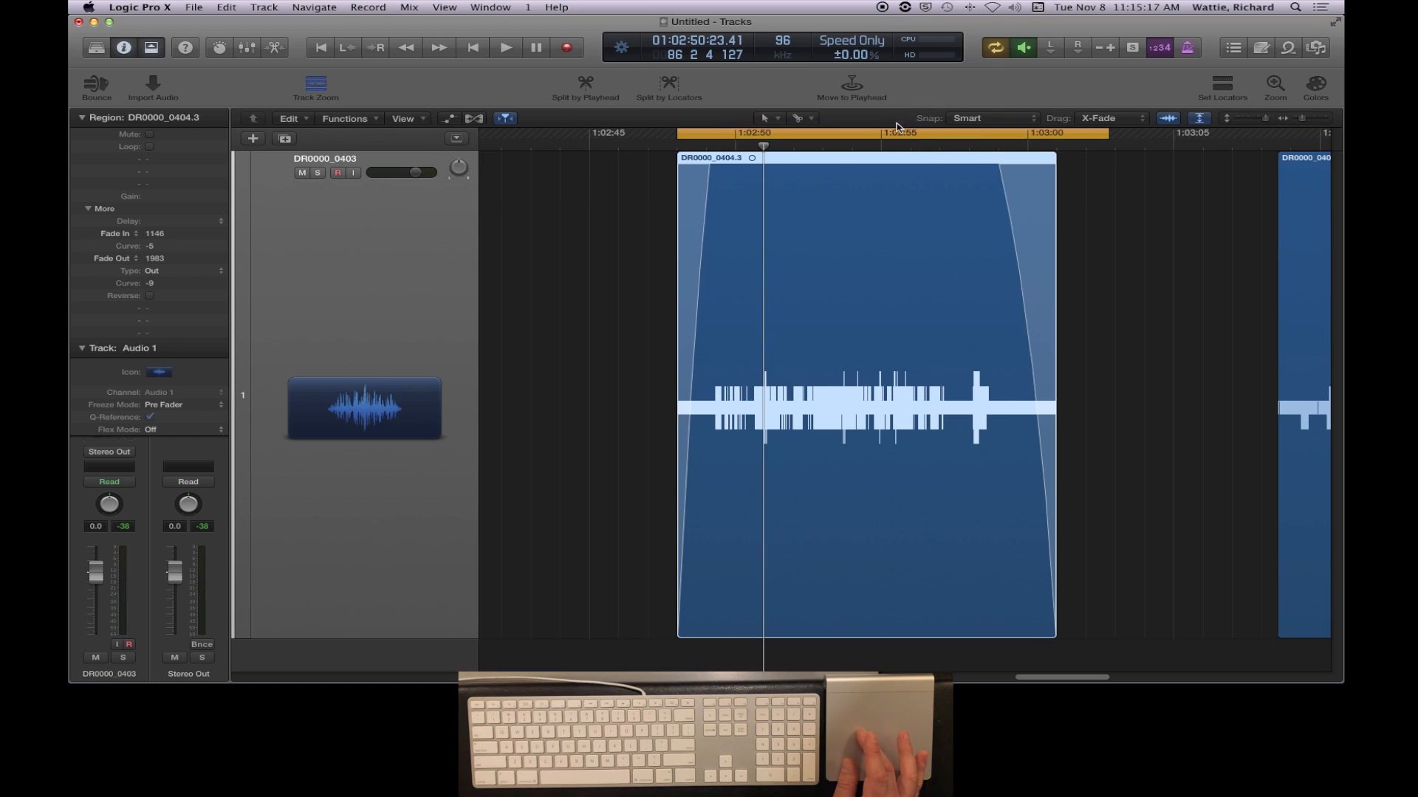
click(853, 132)
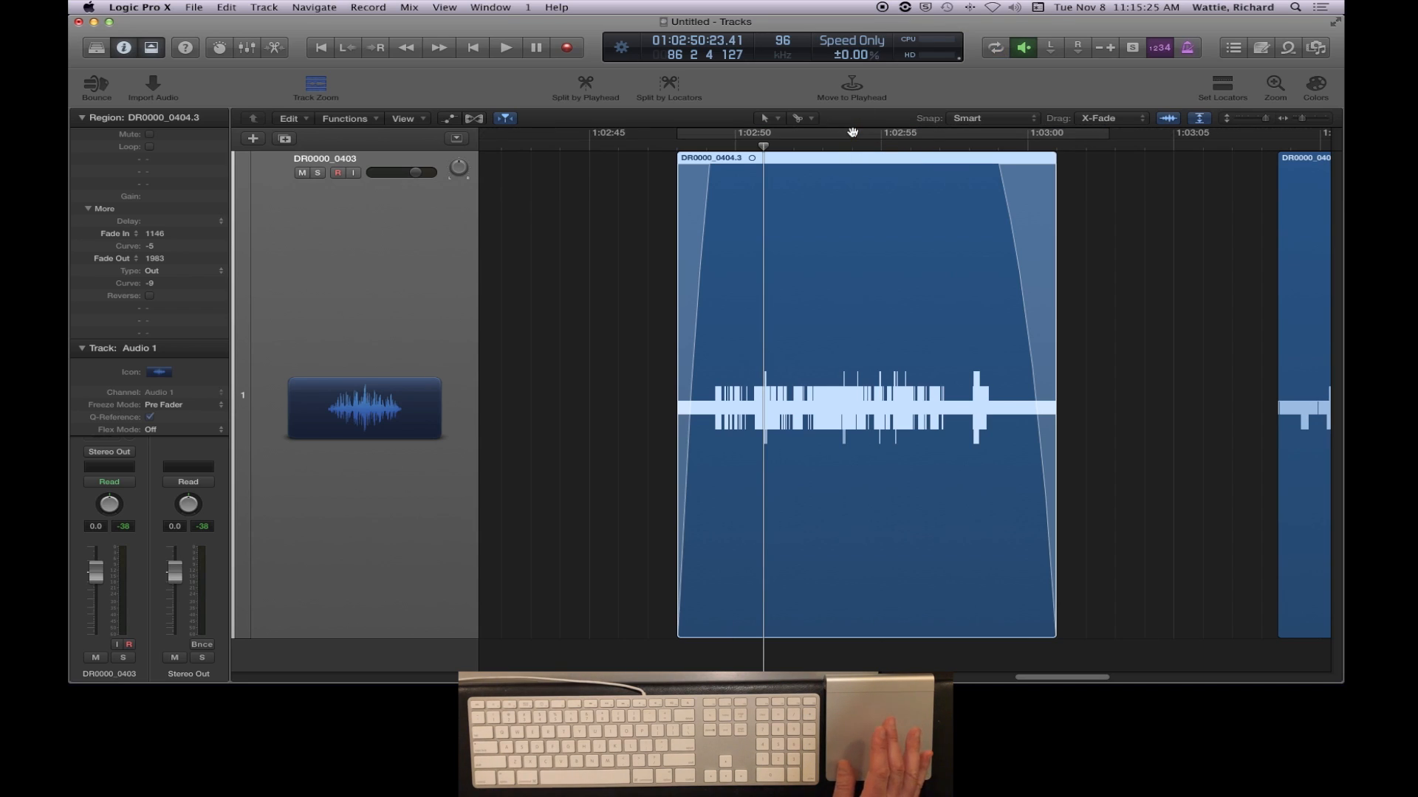
click(853, 132)
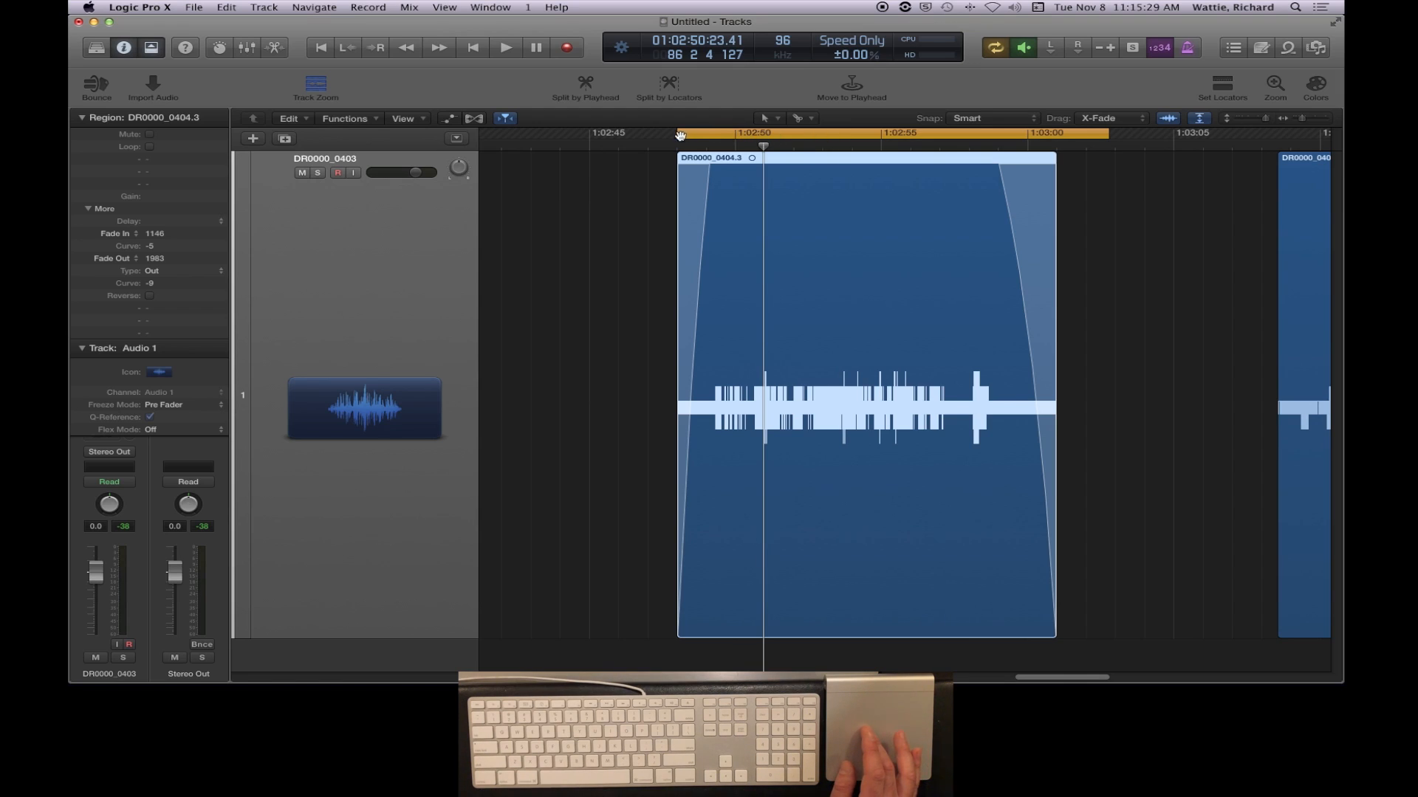
- Adjust the cycle range to start just before DR0000_0404.3, at about 01:02:47:23, and end at about 01:03:02:16
mouse_move(678, 134)
mouse_down()
mouse_move(618, 134)
mouse_move(676, 142)
mouse_up()
drag(1108, 134, 1104, 134)
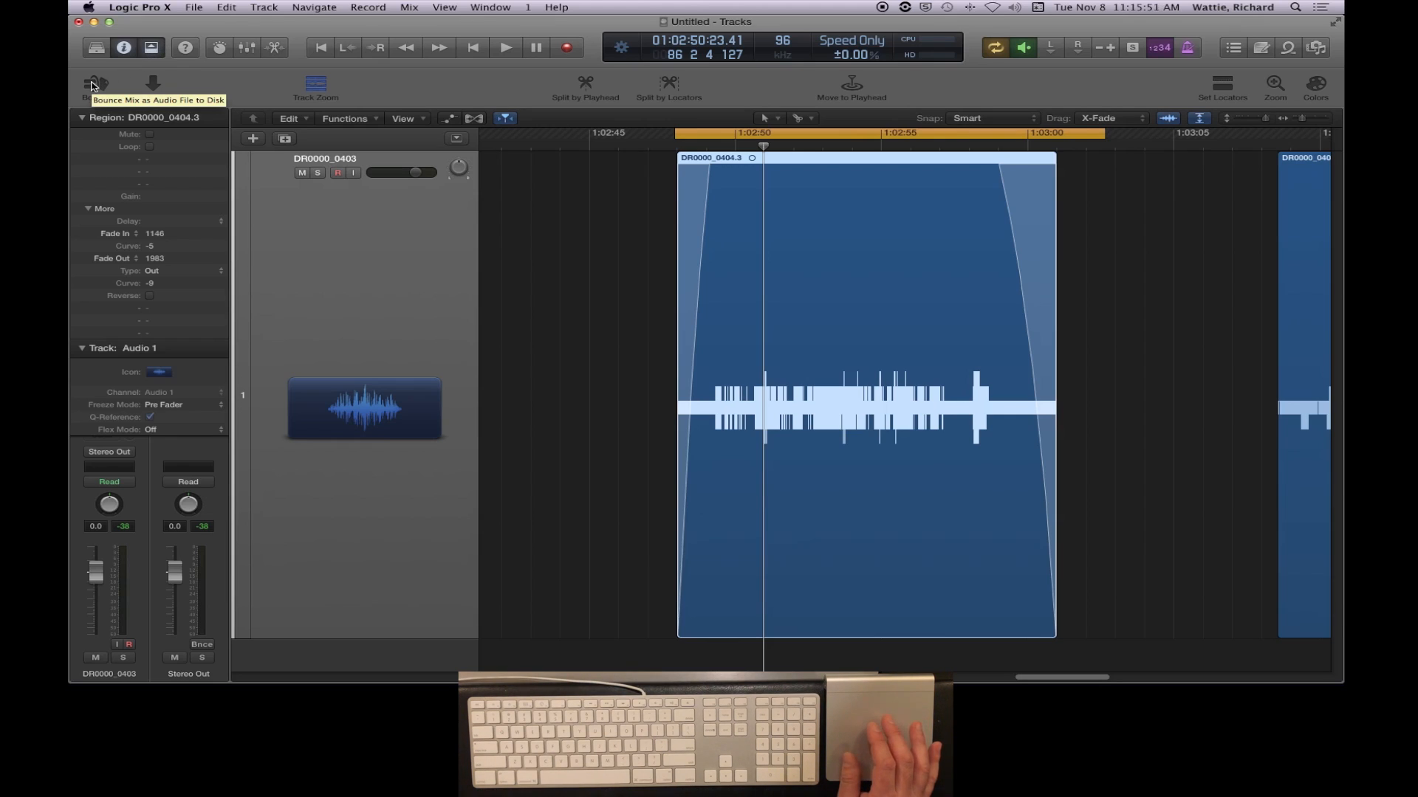
- Open the bounce settings for exporting the cycled section of the project
click(194, 6)
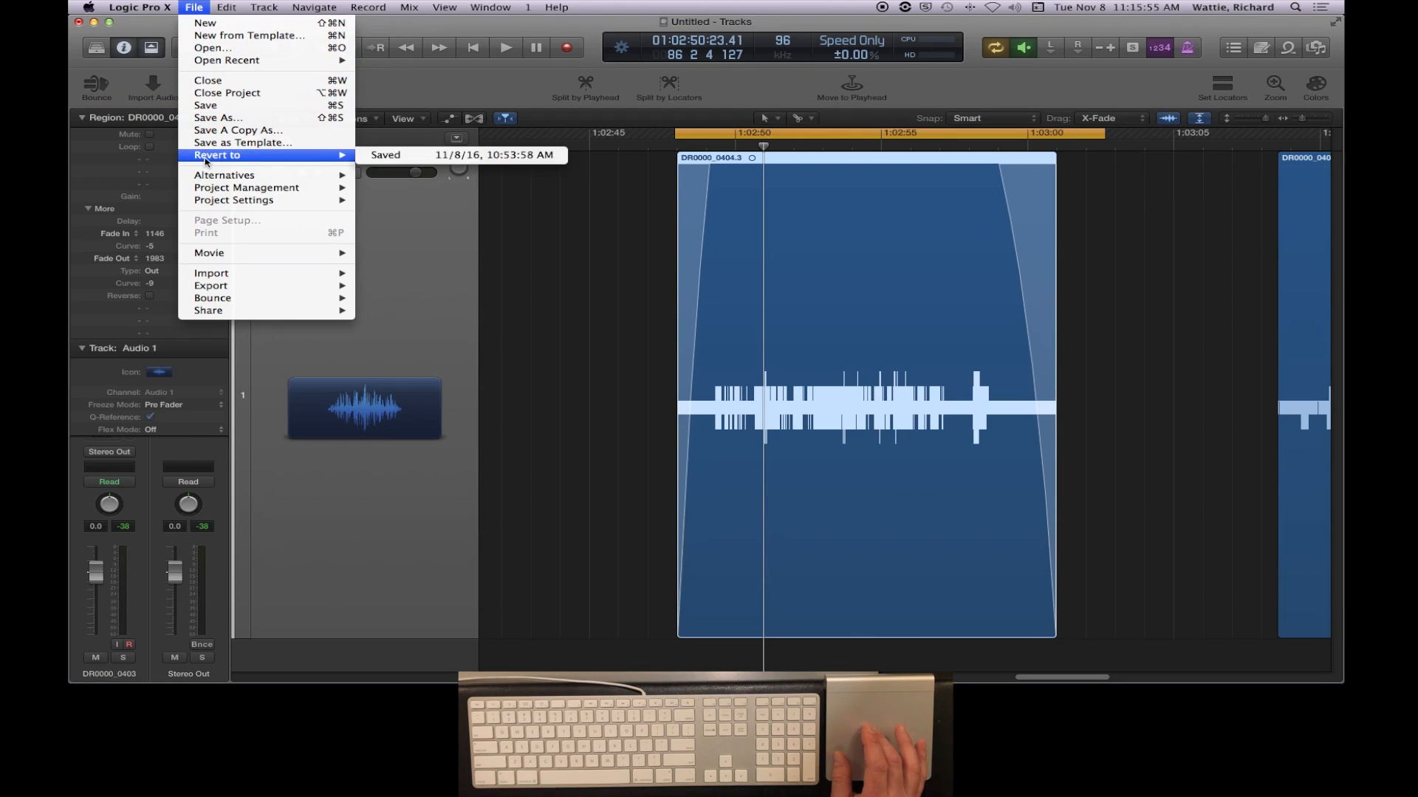
mouse_move(221, 298)
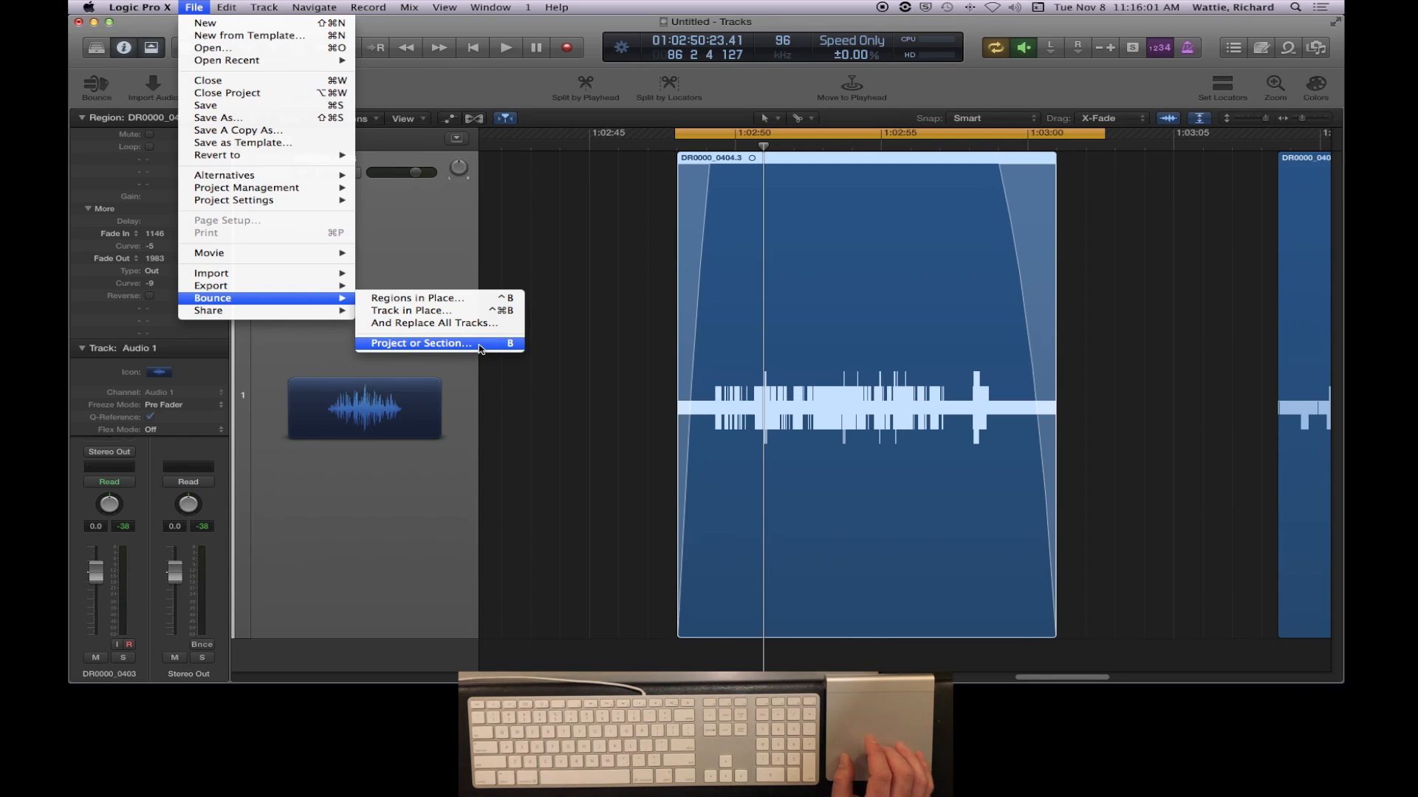
click(93, 87)
click(93, 87)
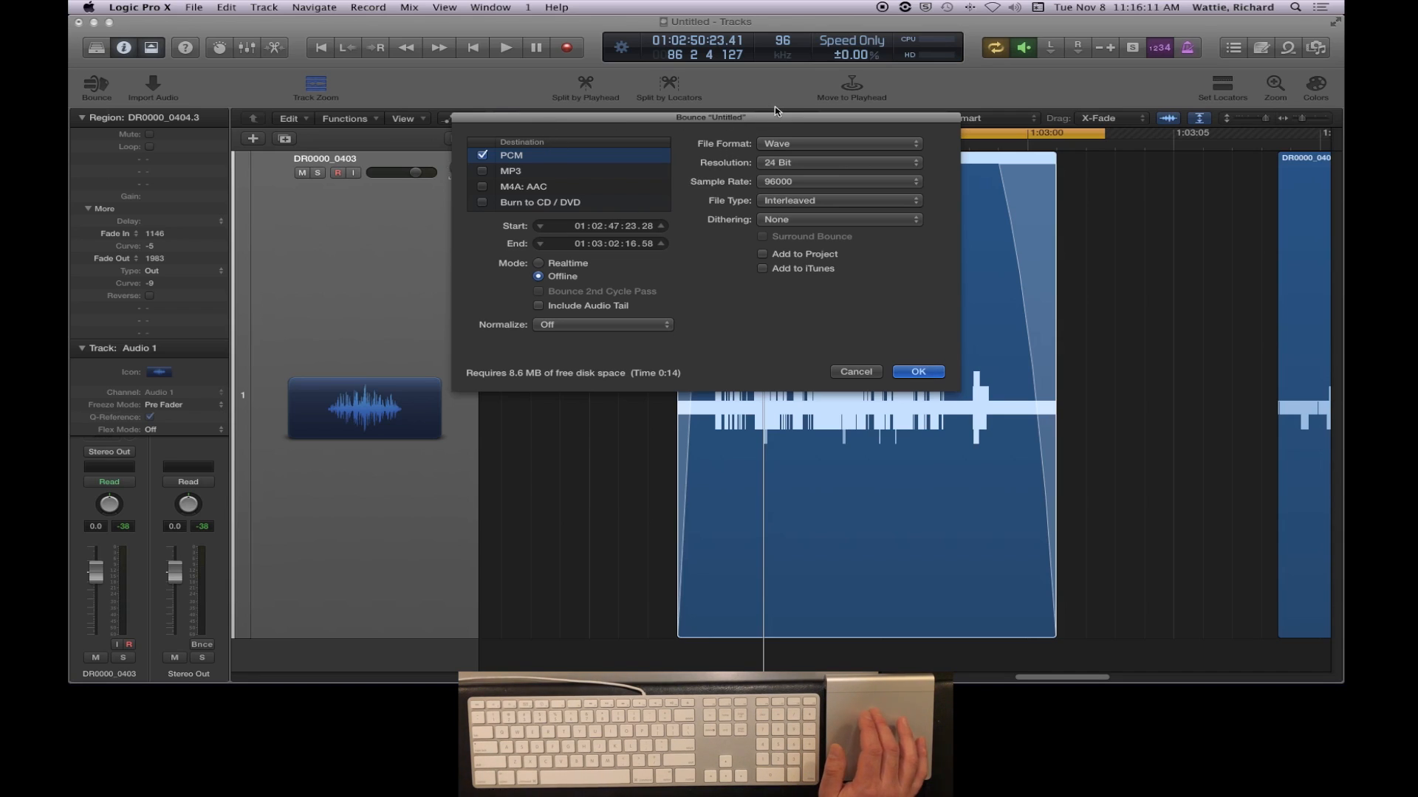
- Reposition the Bounce dialog over the tracks area and enable MP3 as a destination alongside PCM
drag(753, 118, 408, 155)
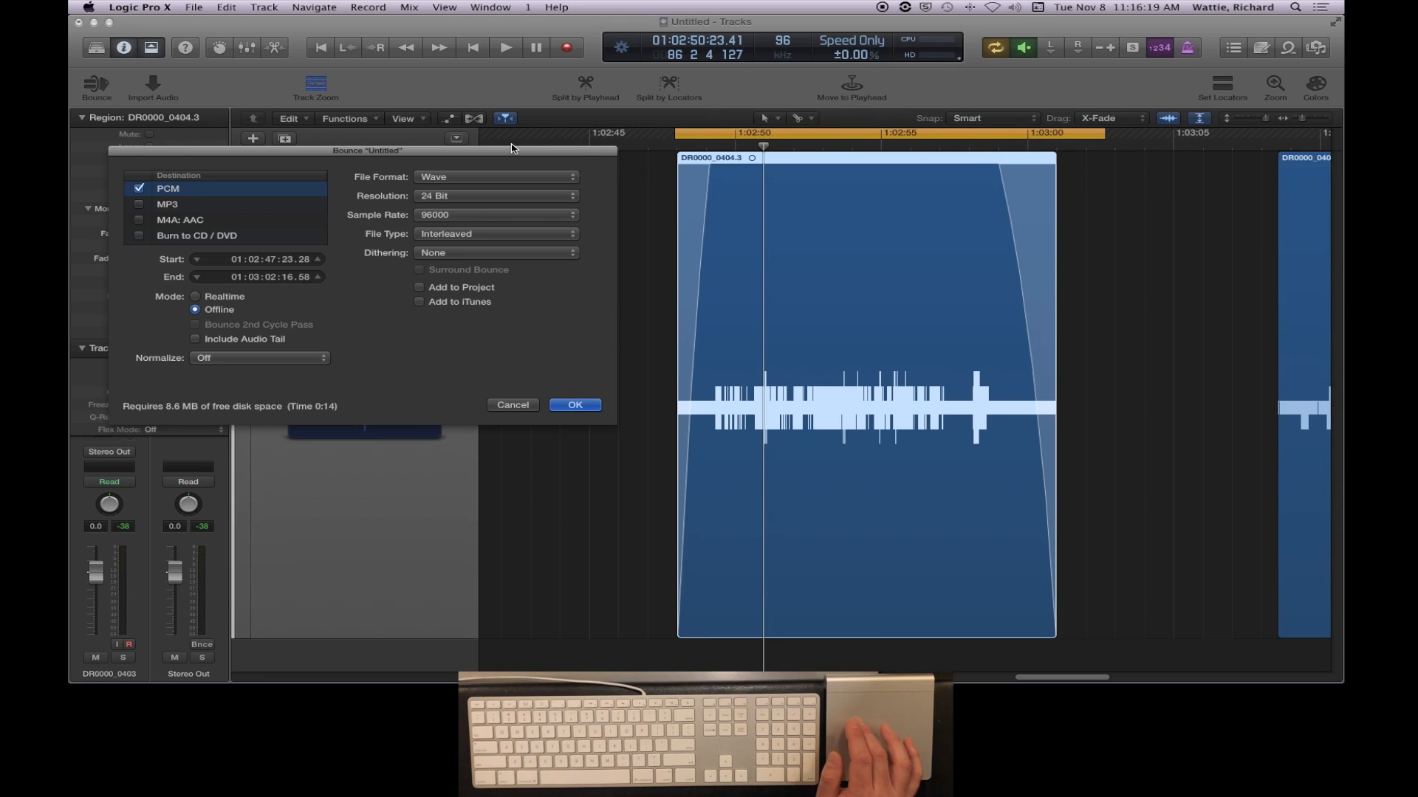
drag(512, 154, 987, 185)
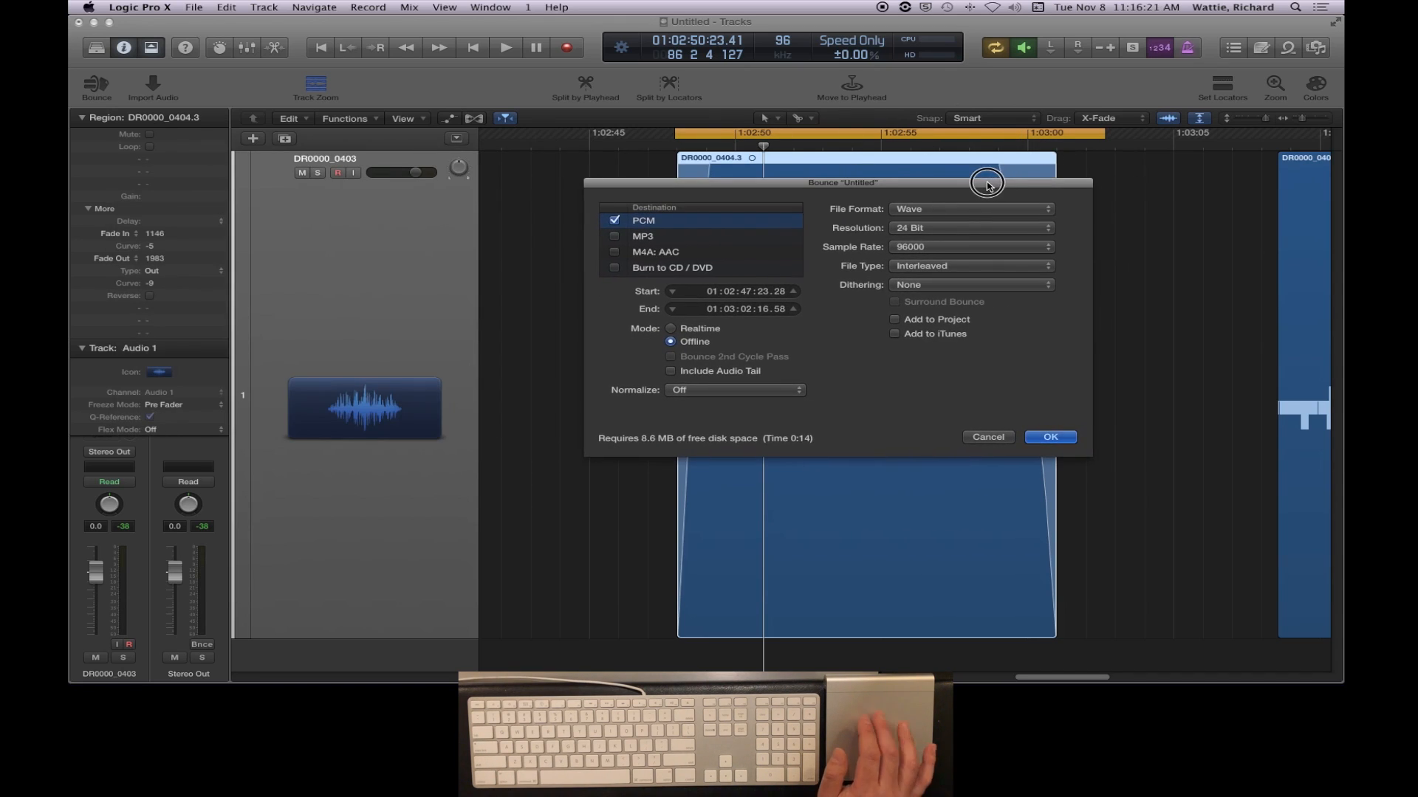
click(654, 239)
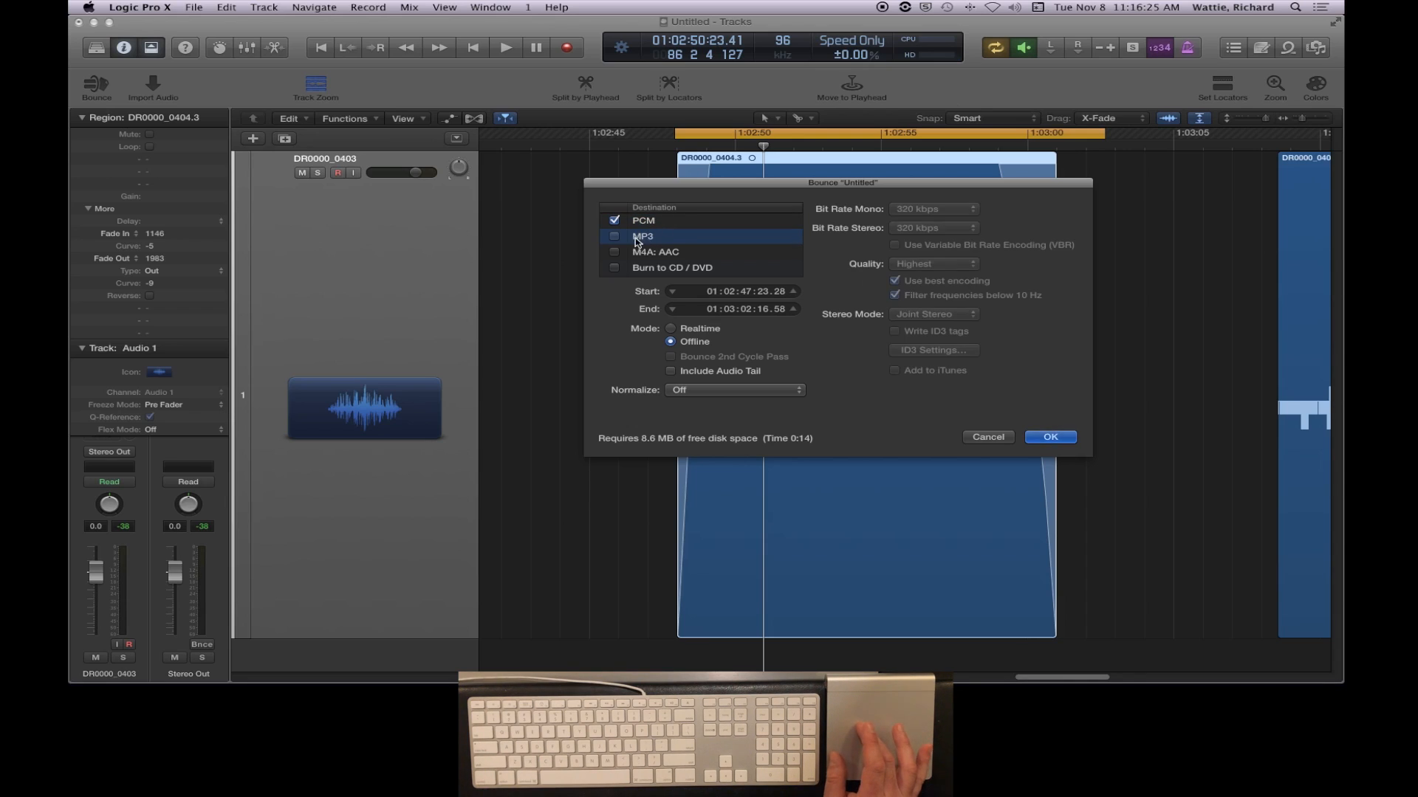
click(613, 238)
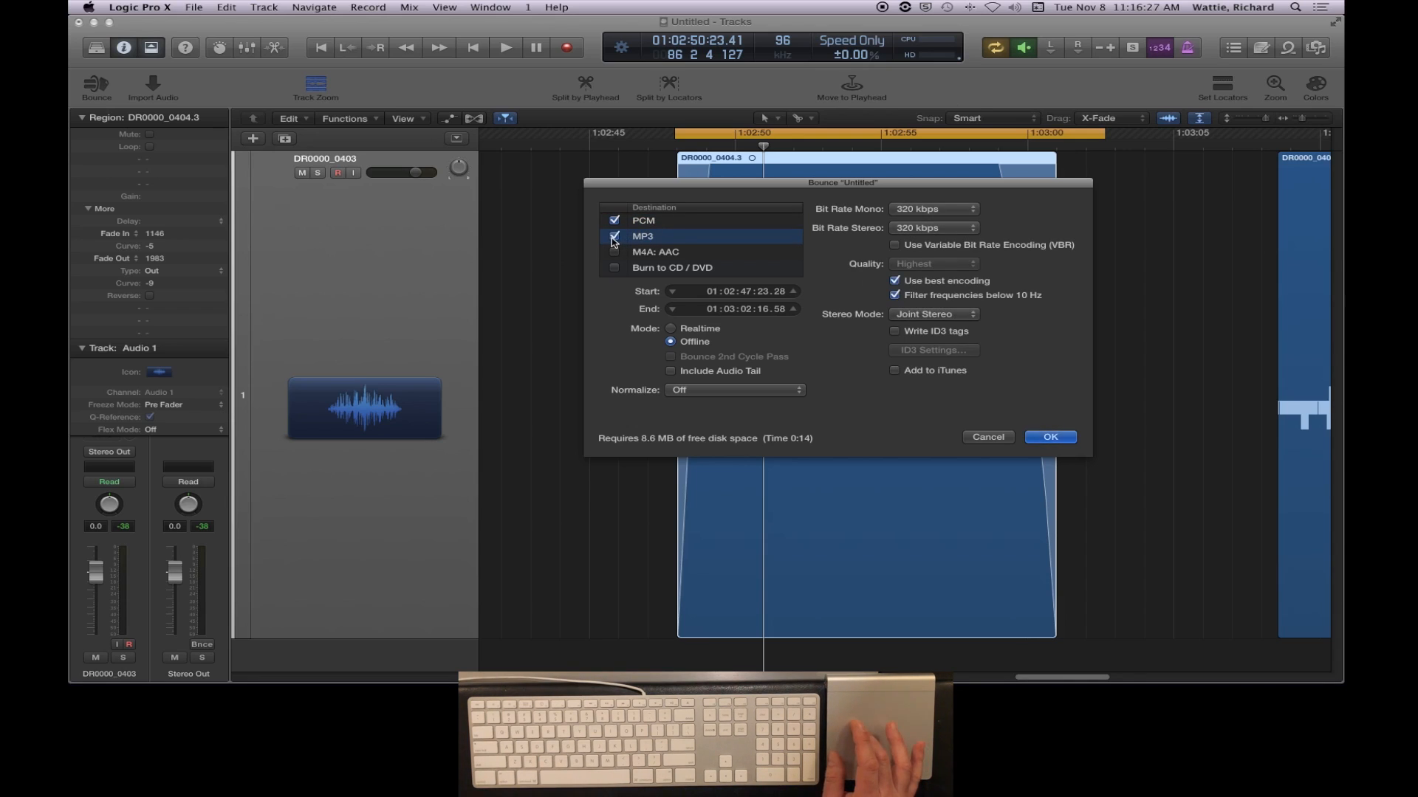
- Review the bounce options for the Burn to CD / DVD, M4A: AAC and PCM destinations
click(698, 270)
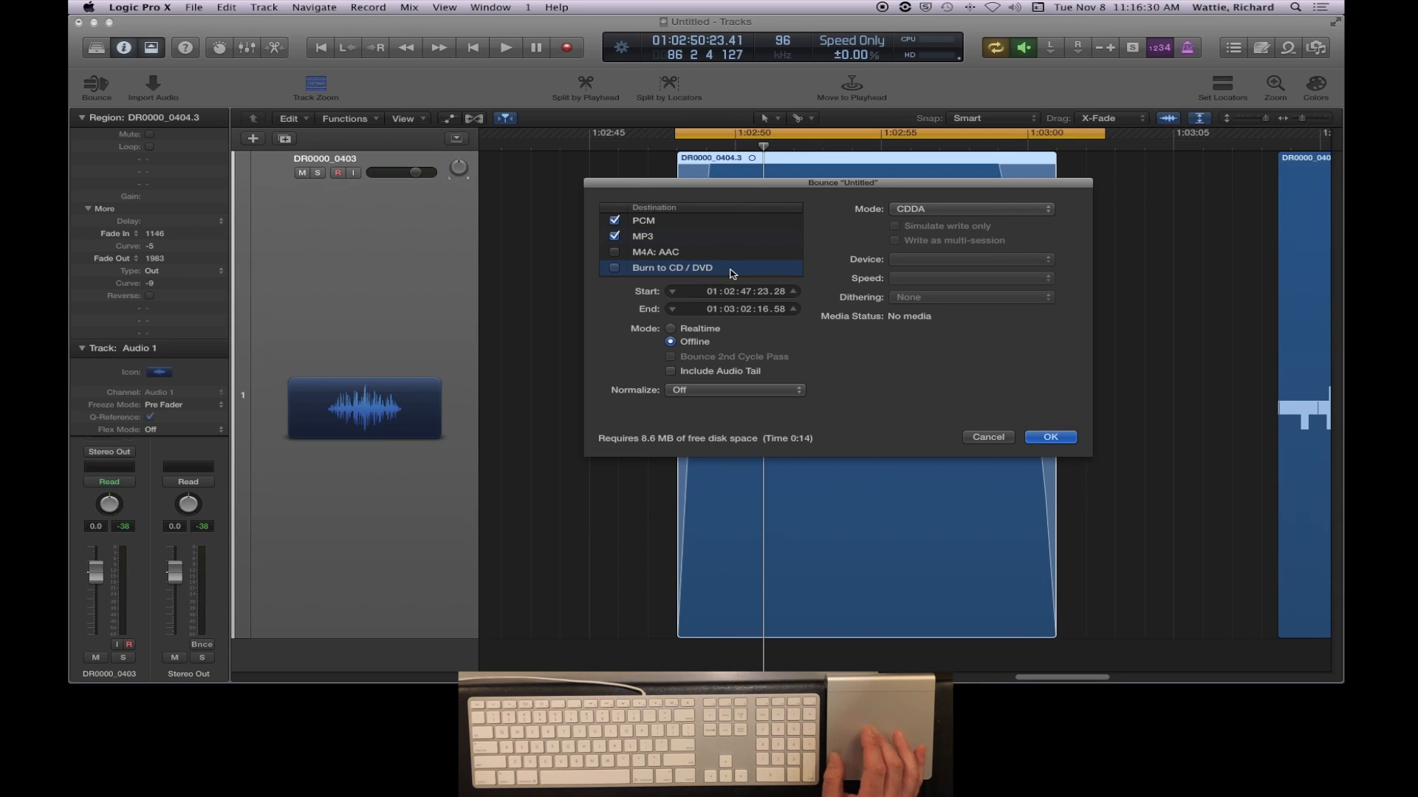
click(673, 255)
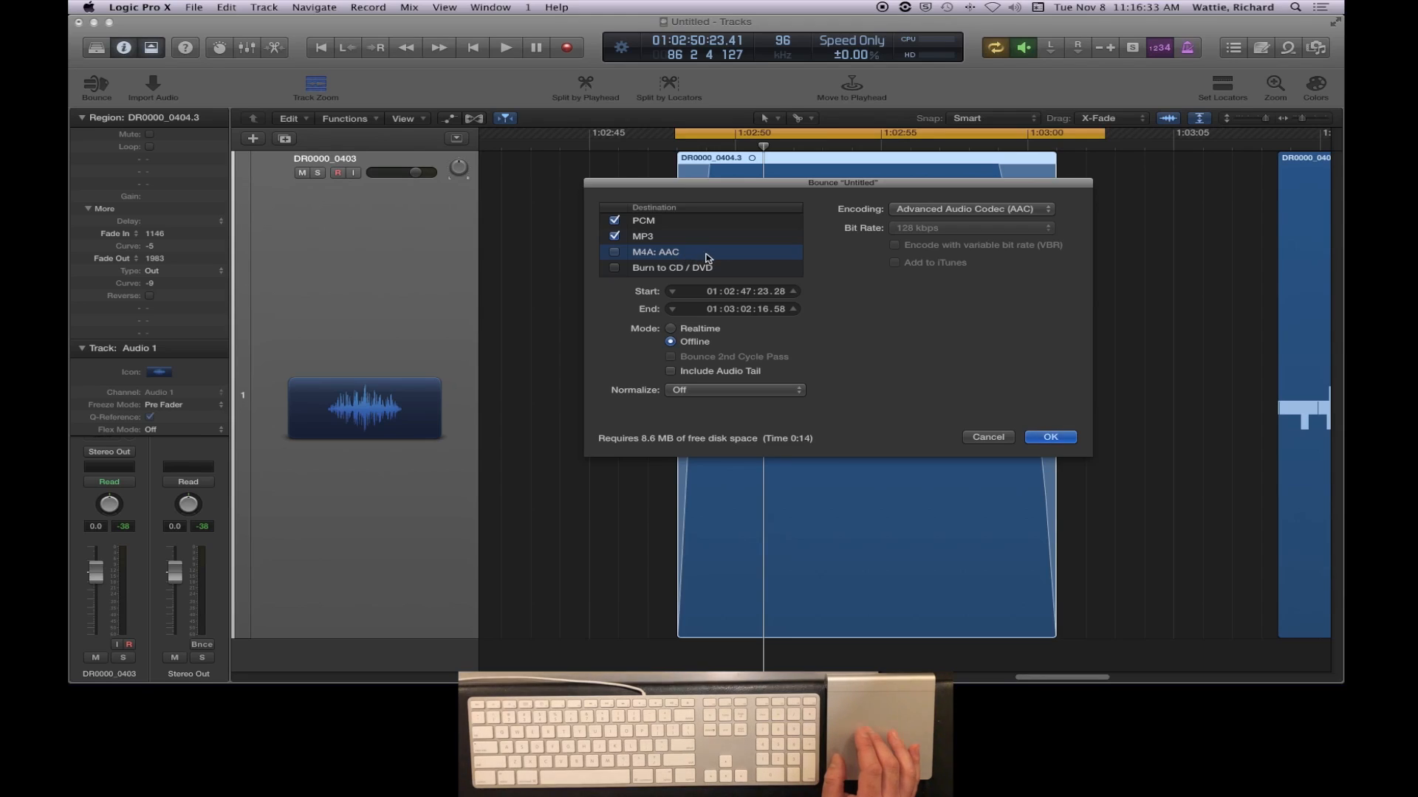
click(675, 221)
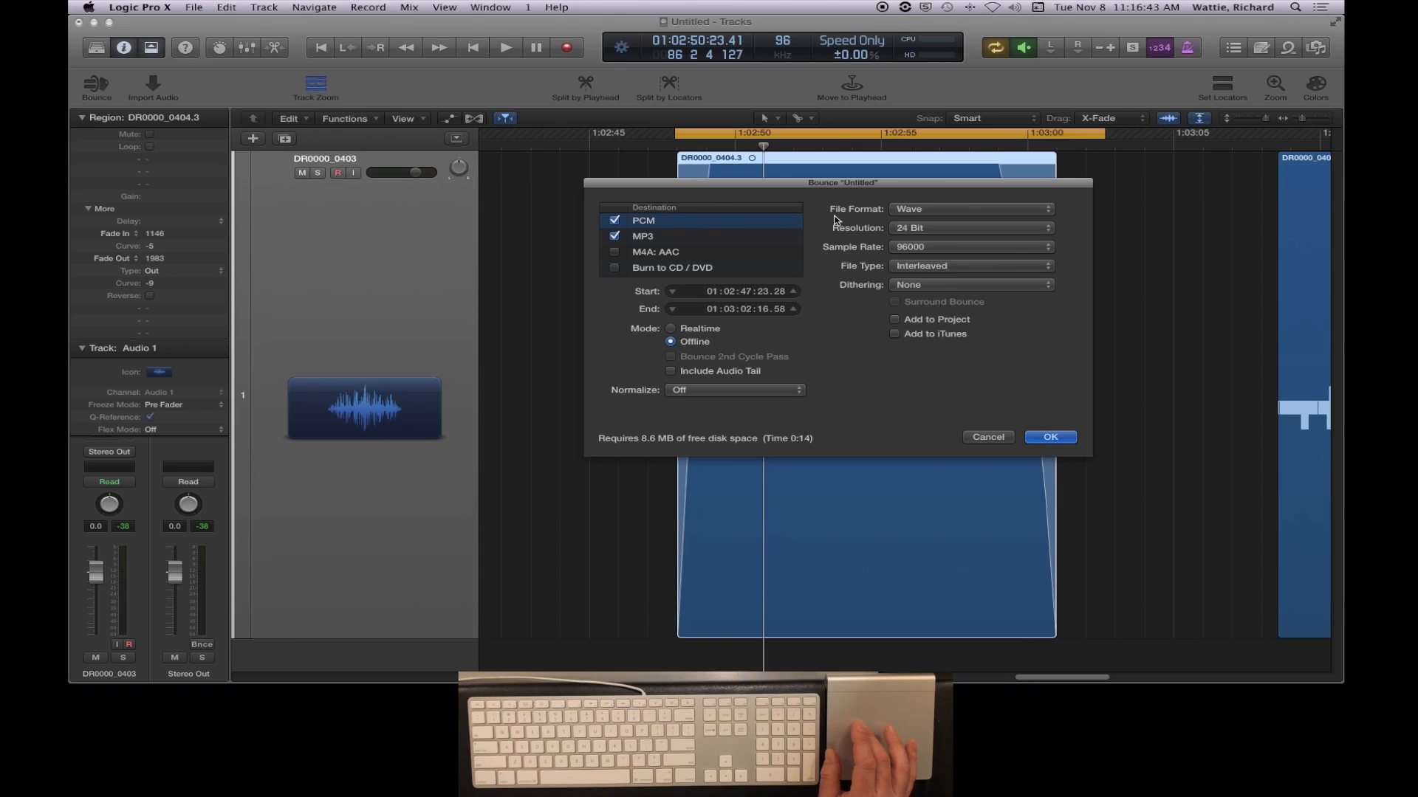
- For the MP3 destination, choose a stereo bit rate of 320 kbps and the Joint Stereo mode
click(667, 236)
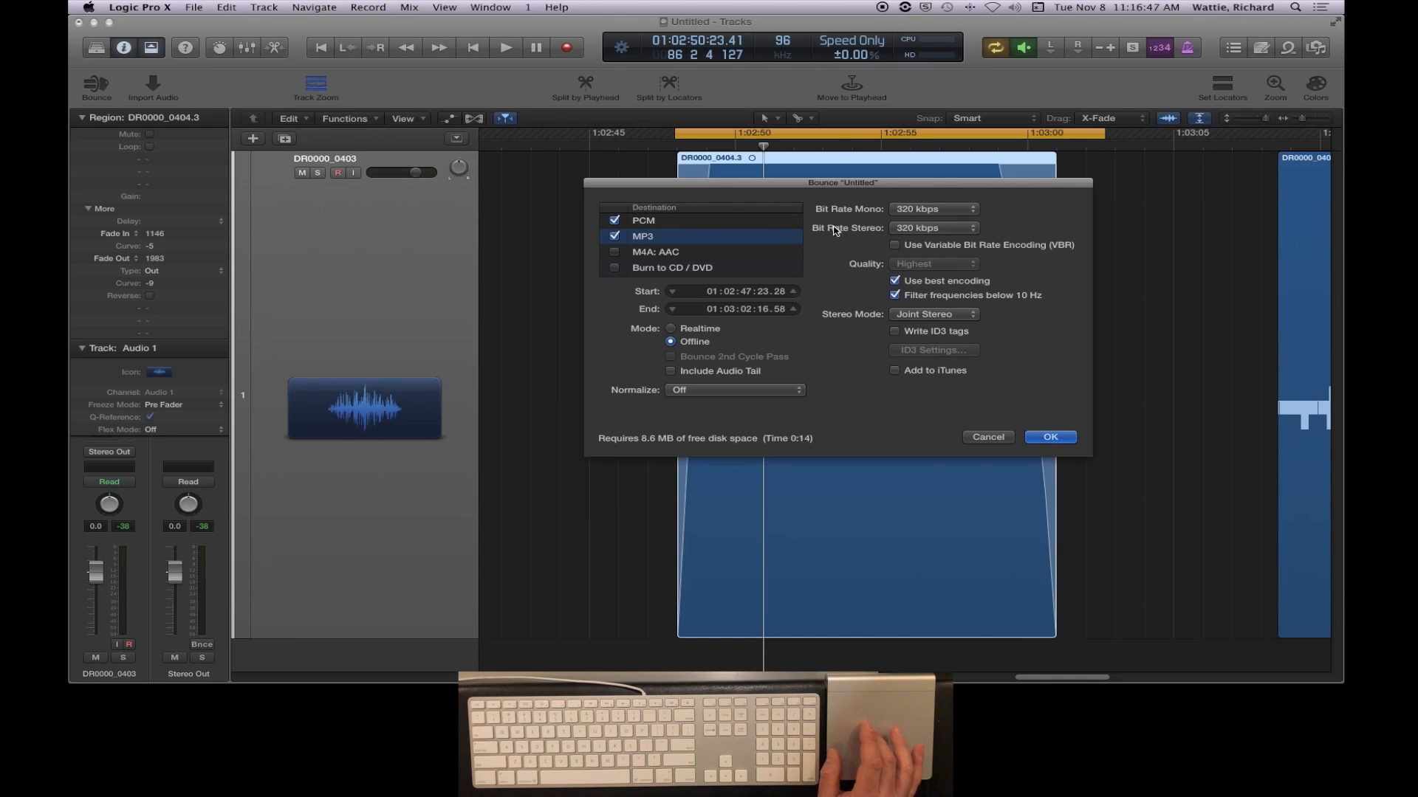
click(928, 235)
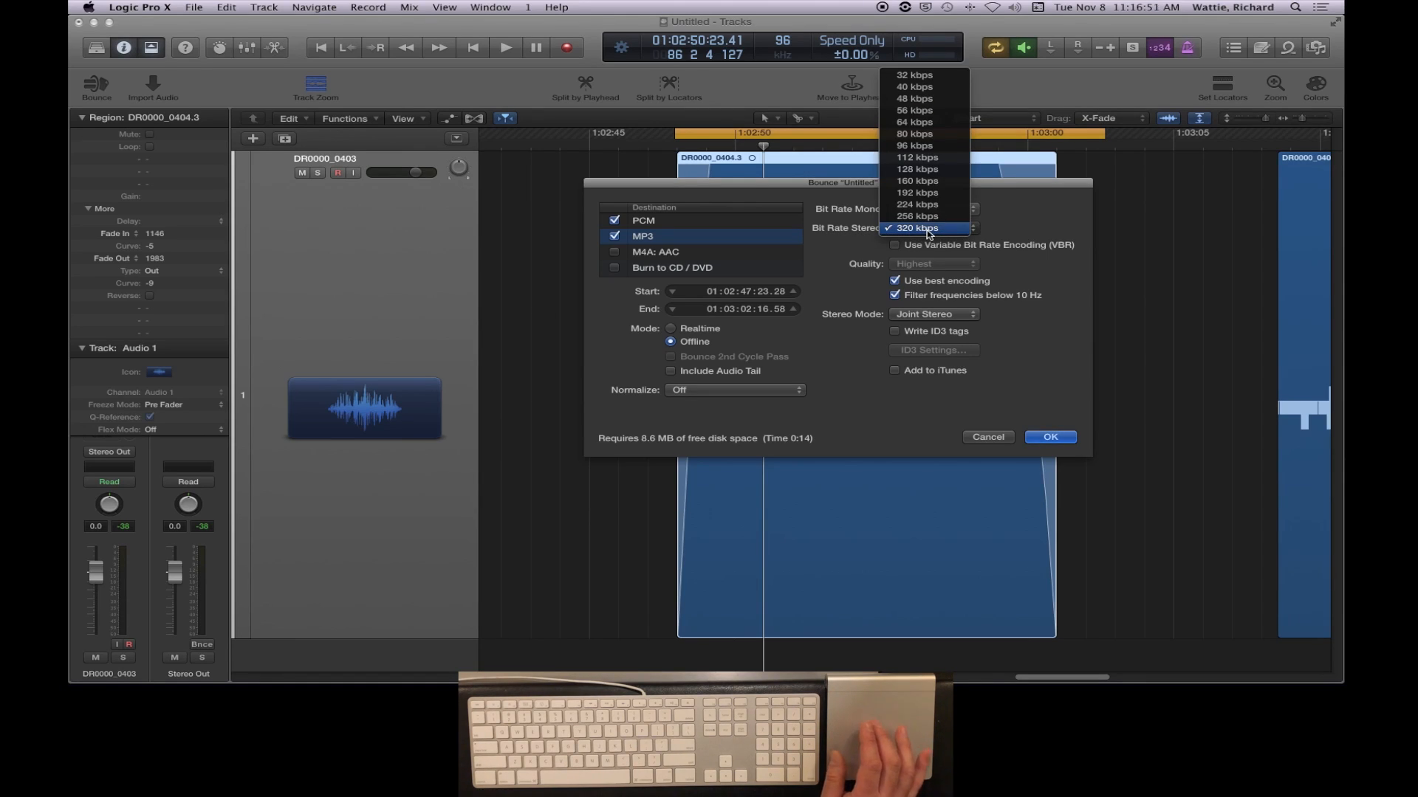
click(928, 230)
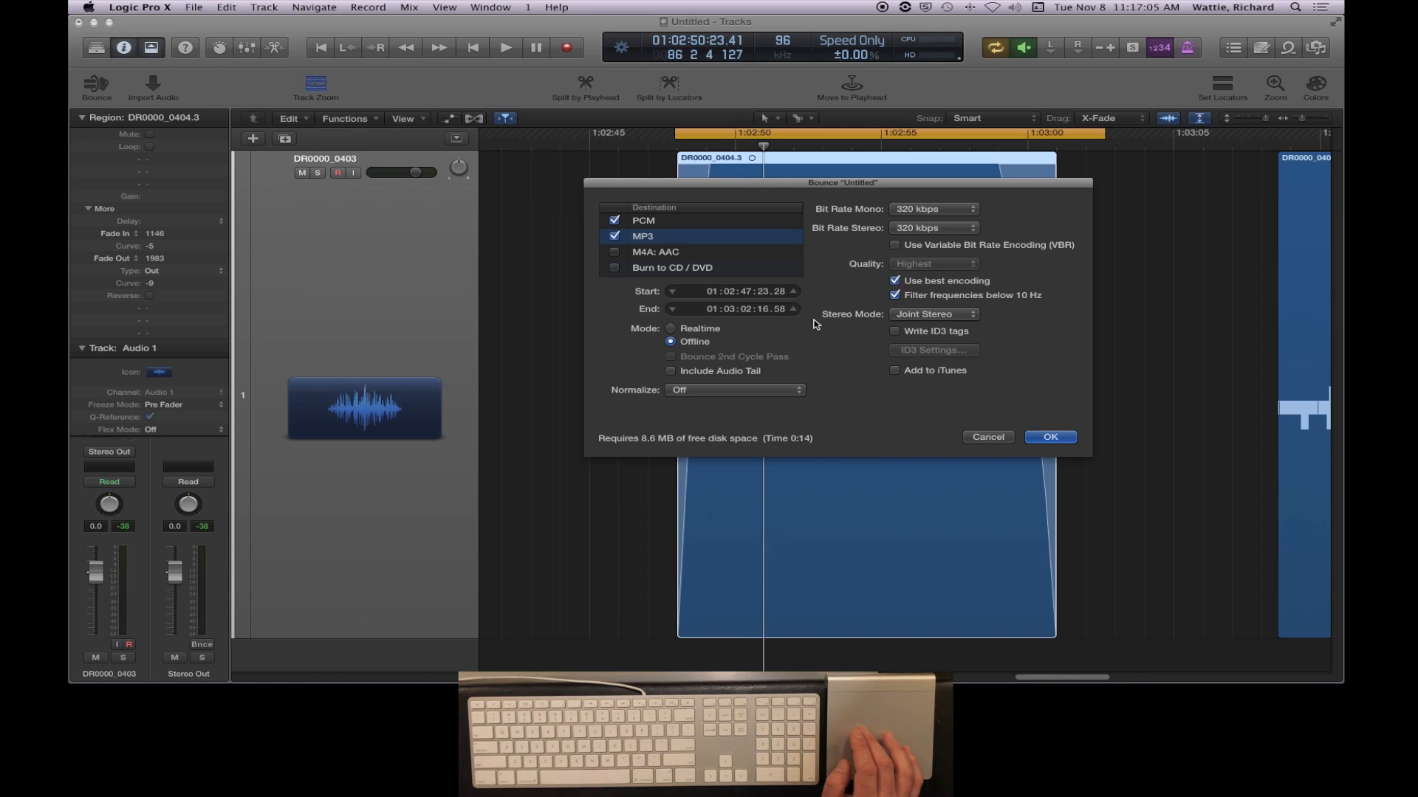
click(936, 316)
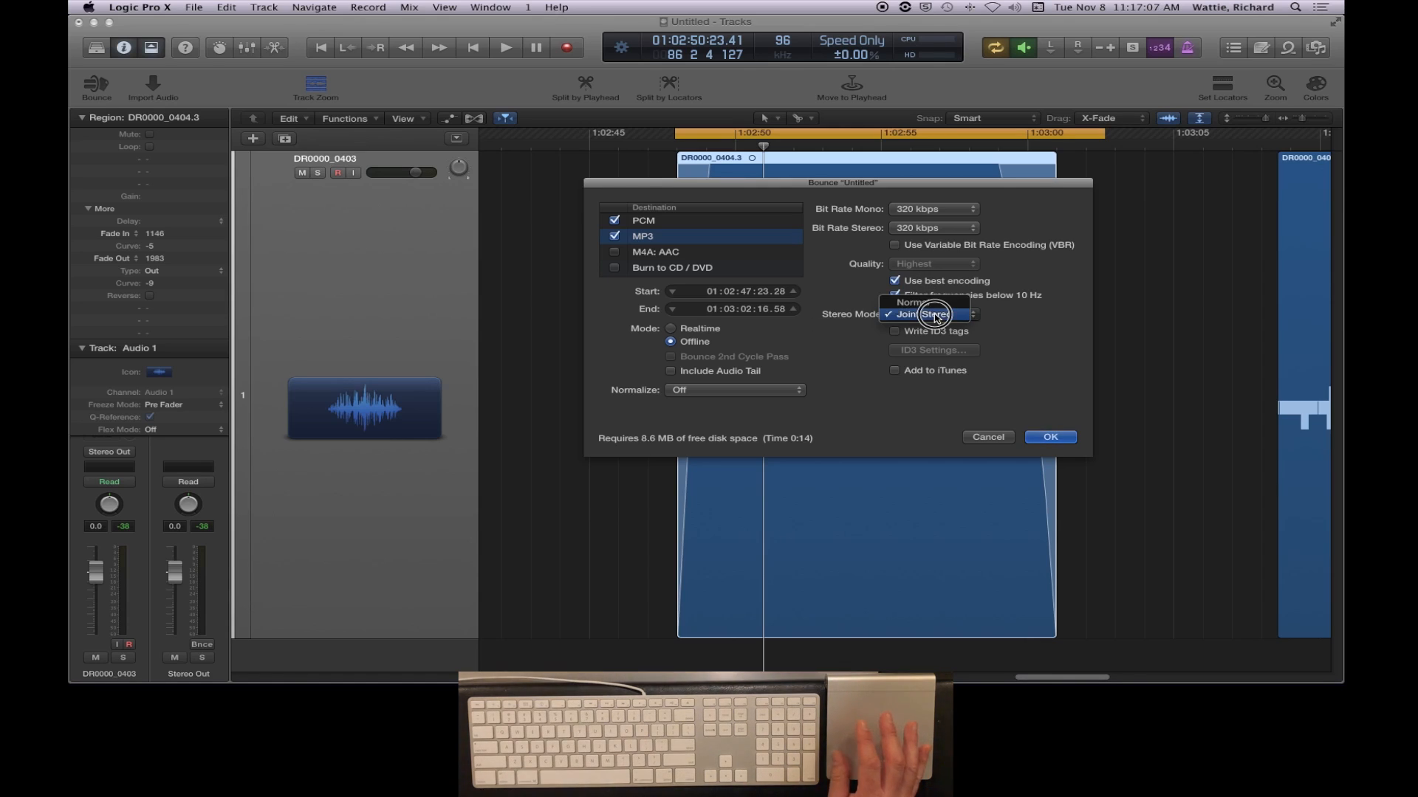
click(937, 316)
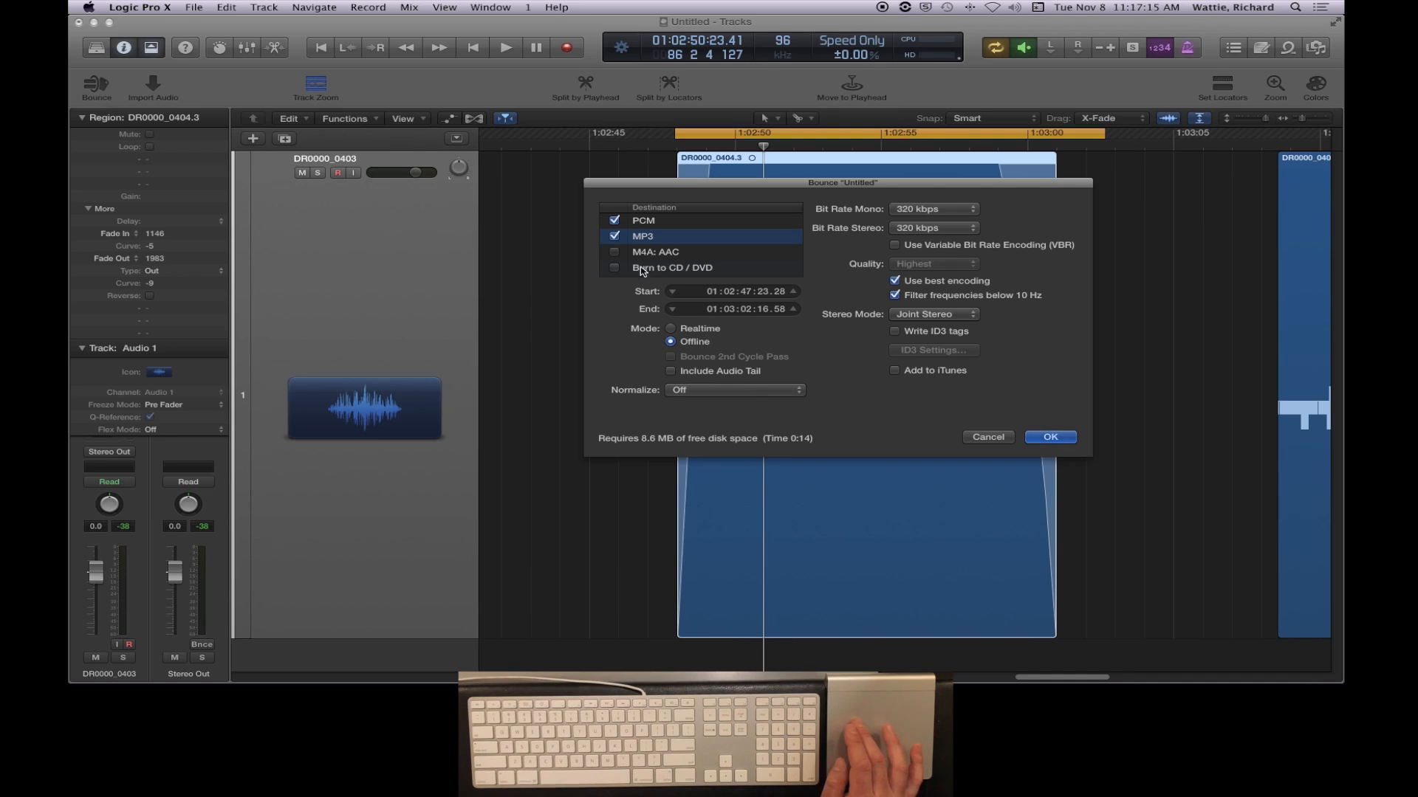
- Set Normalize to On for the bounce
click(694, 392)
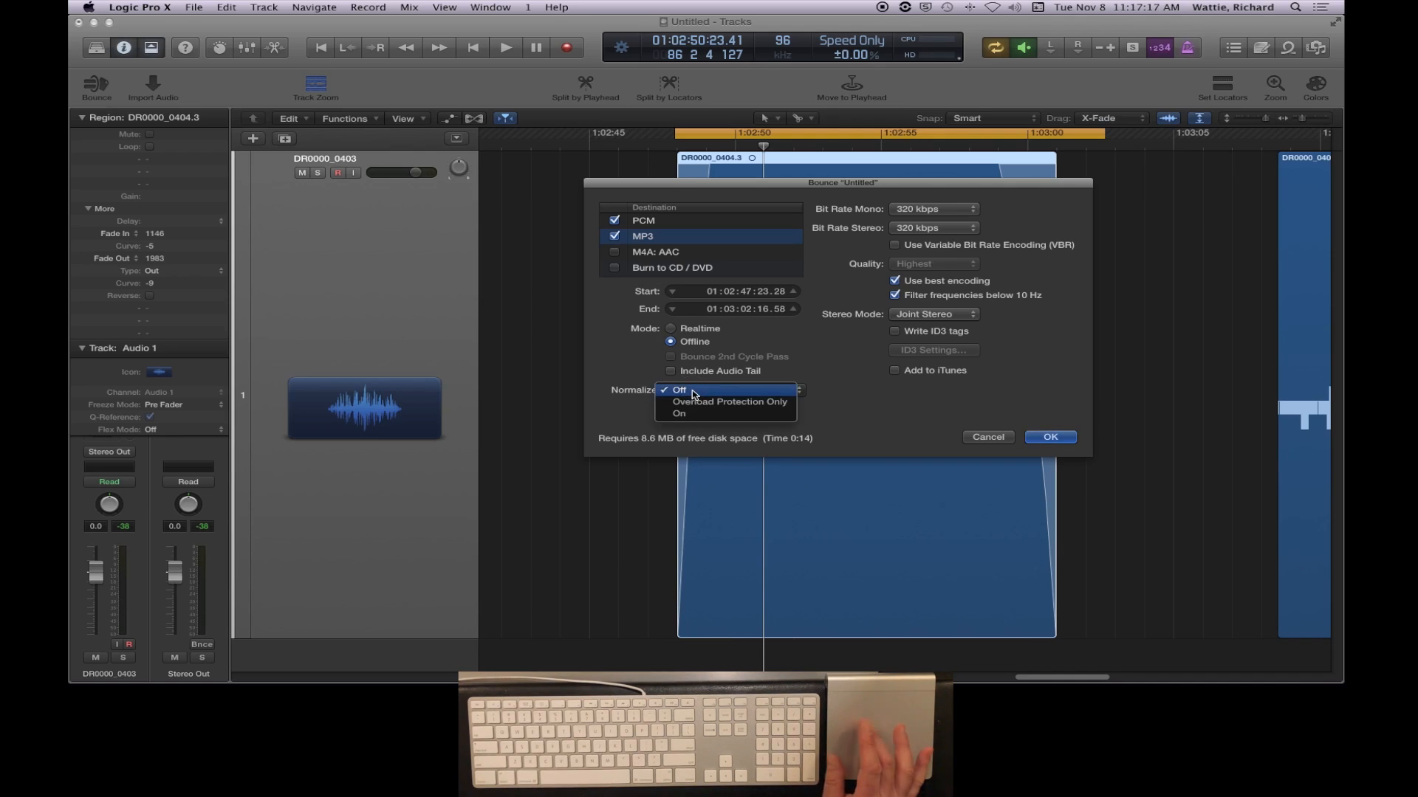
click(694, 415)
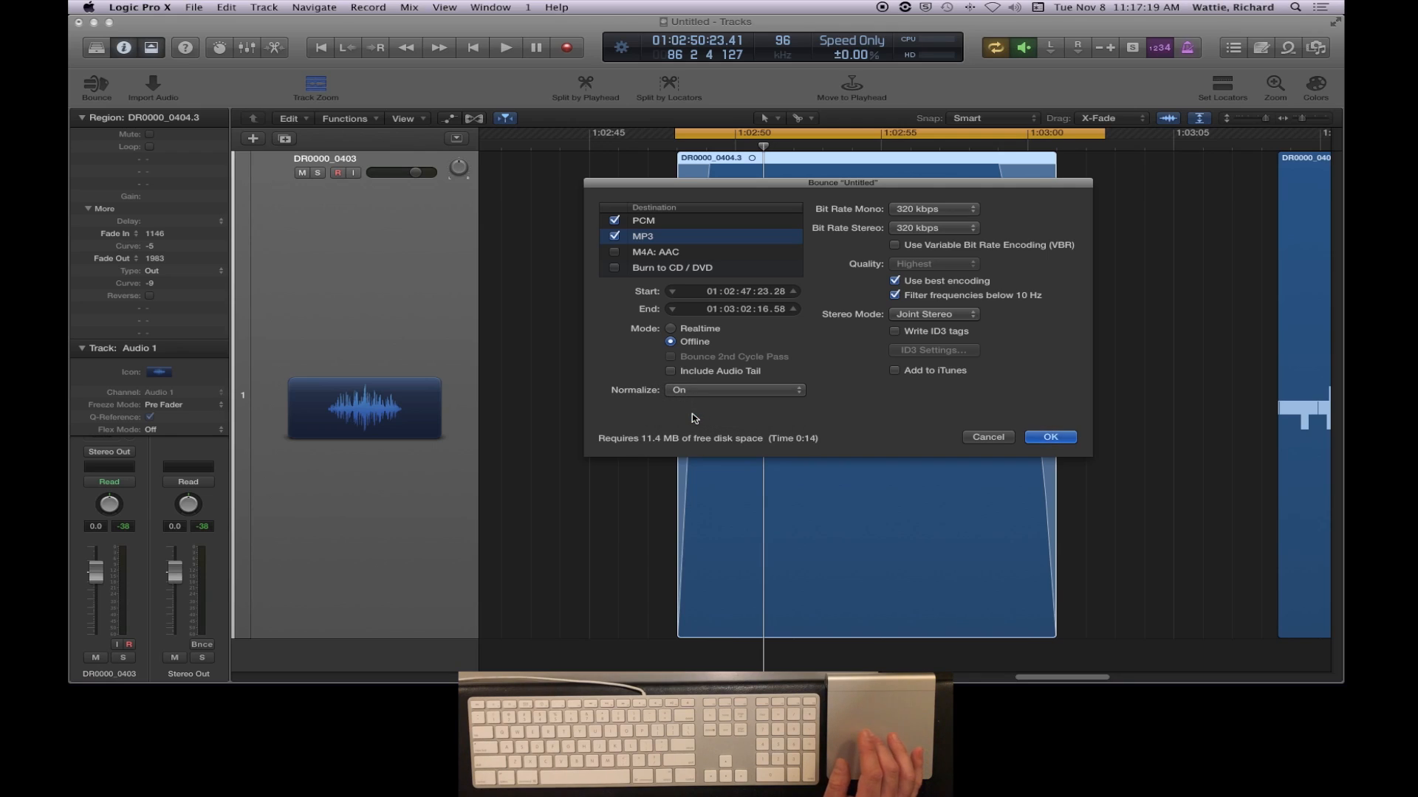
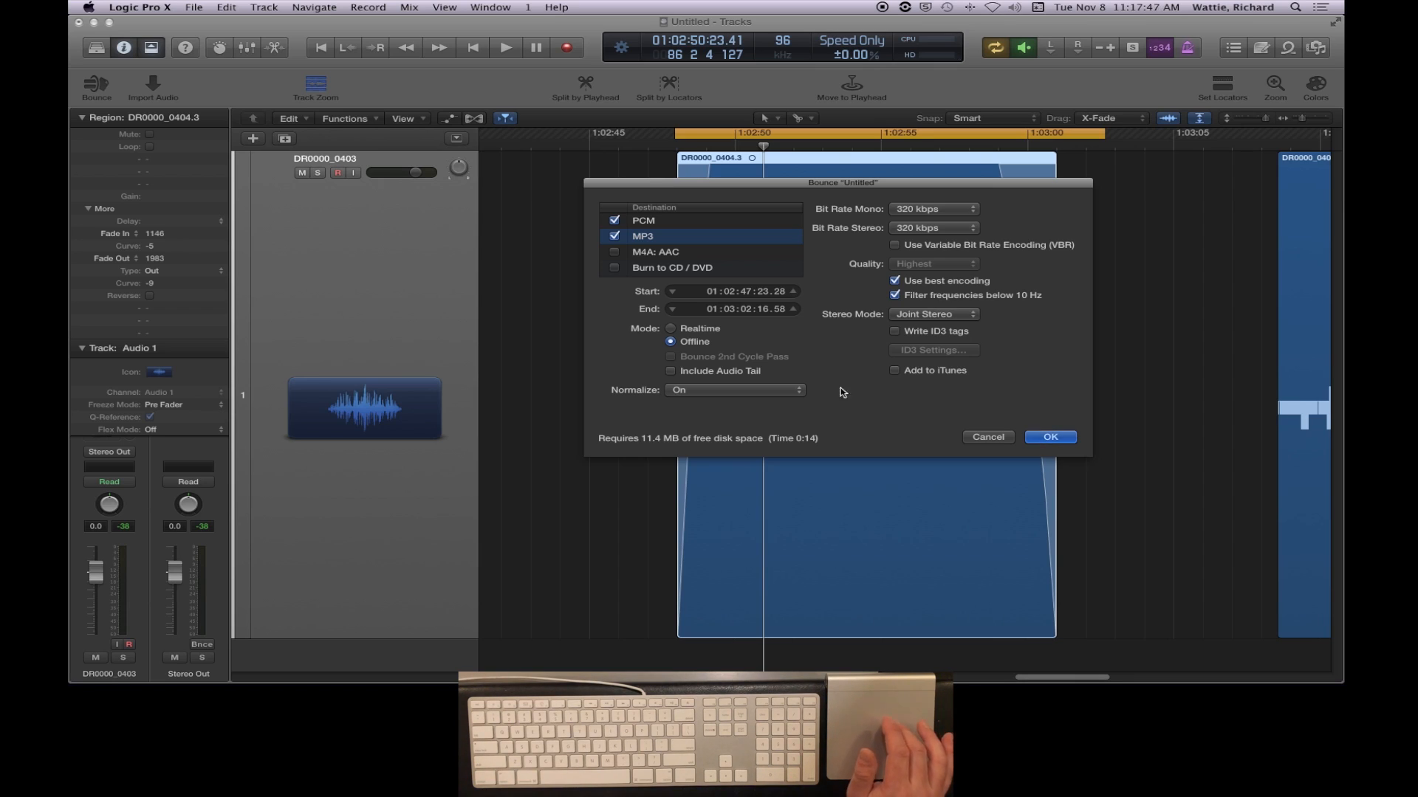
- For the PCM destination, set the resolution to 16 Bit and the sample rate to 44100
click(700, 224)
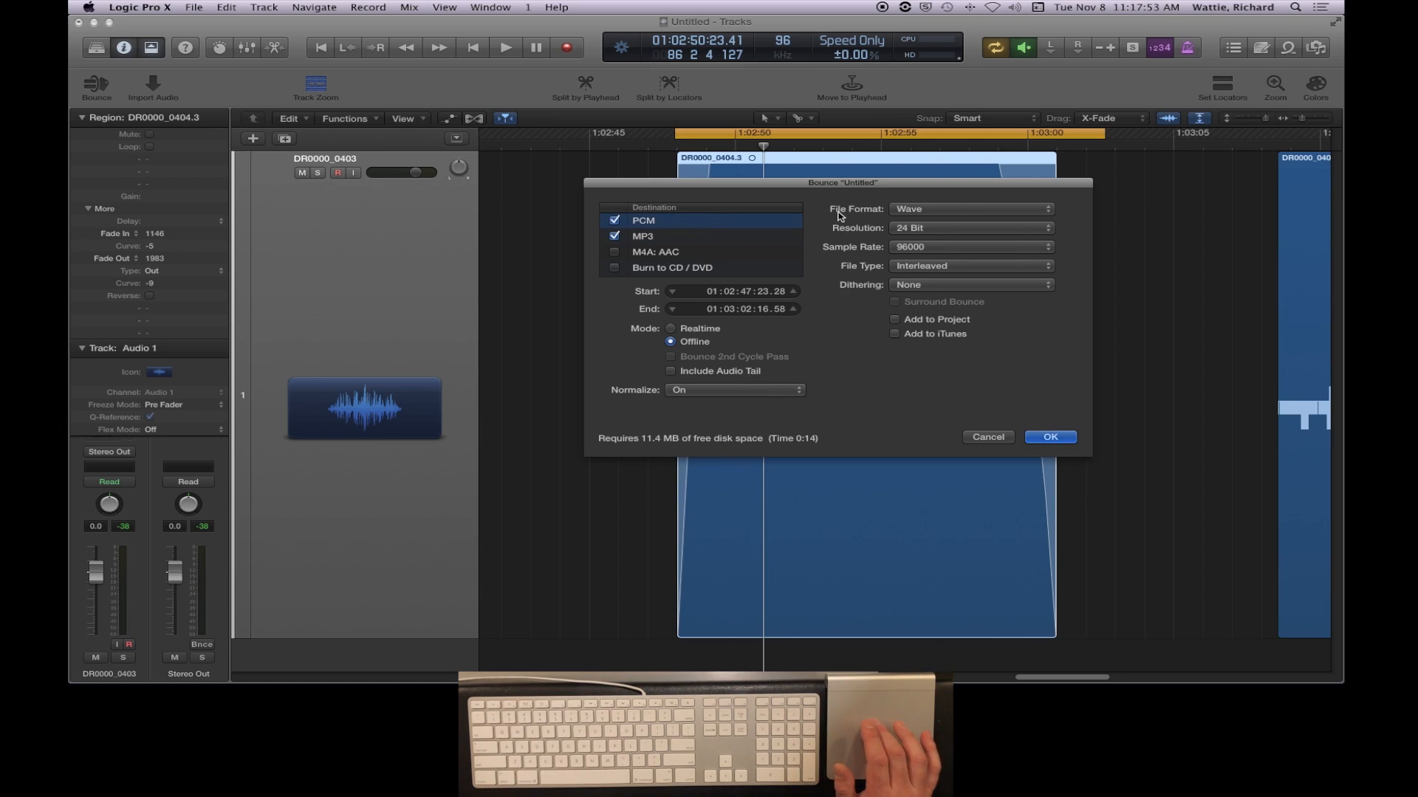
click(914, 228)
click(915, 221)
click(914, 247)
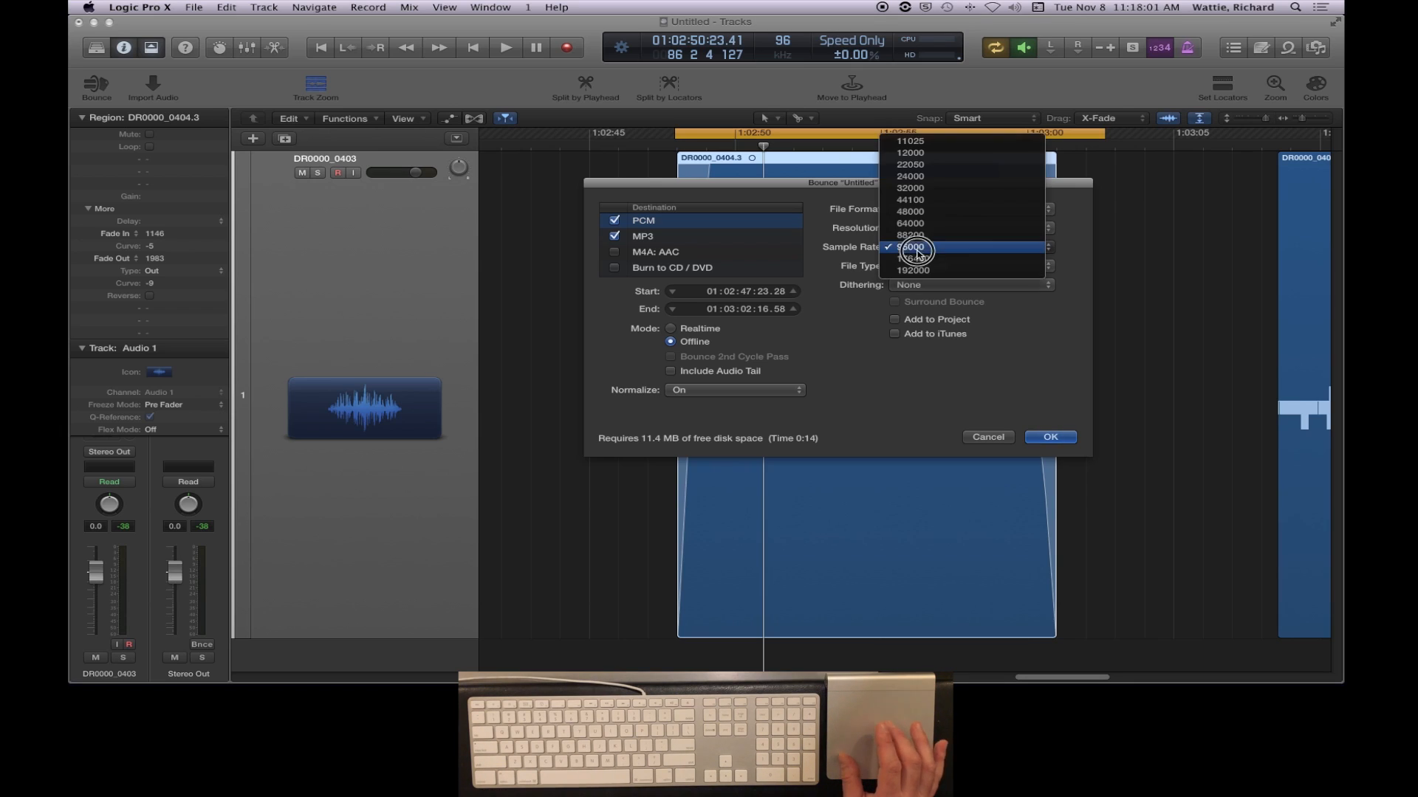
click(916, 200)
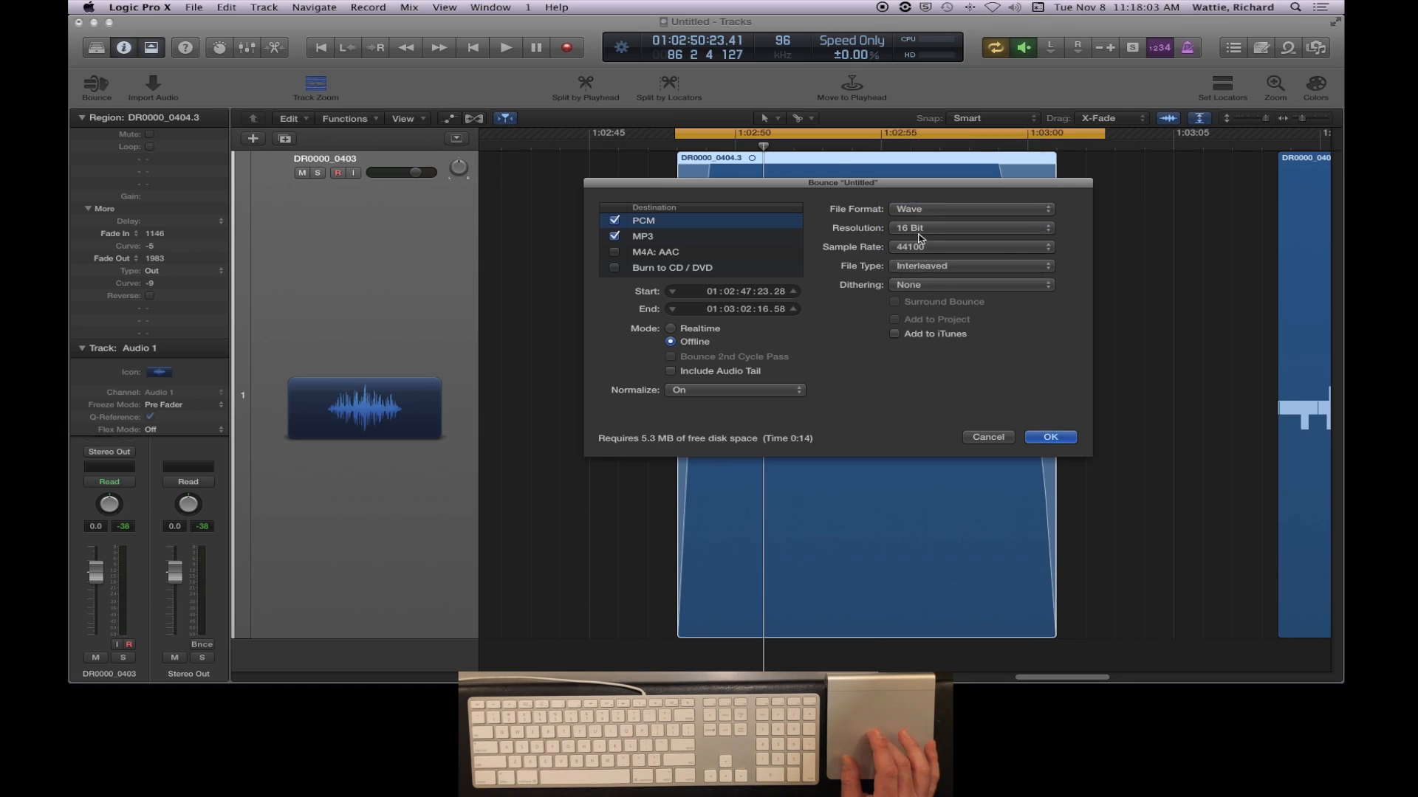
- Keep the PCM file type Interleaved and set its dithering to UV22HR
click(913, 270)
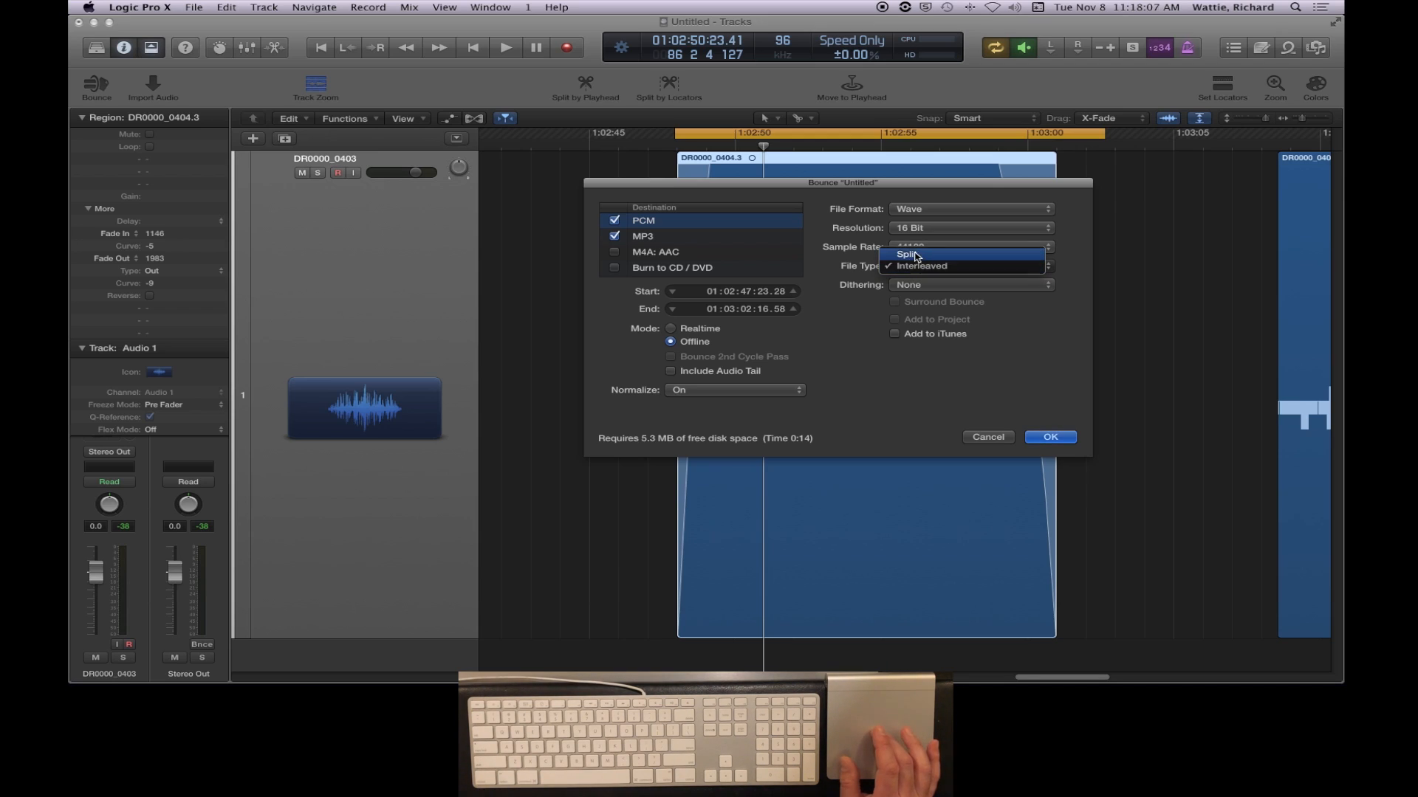
click(919, 270)
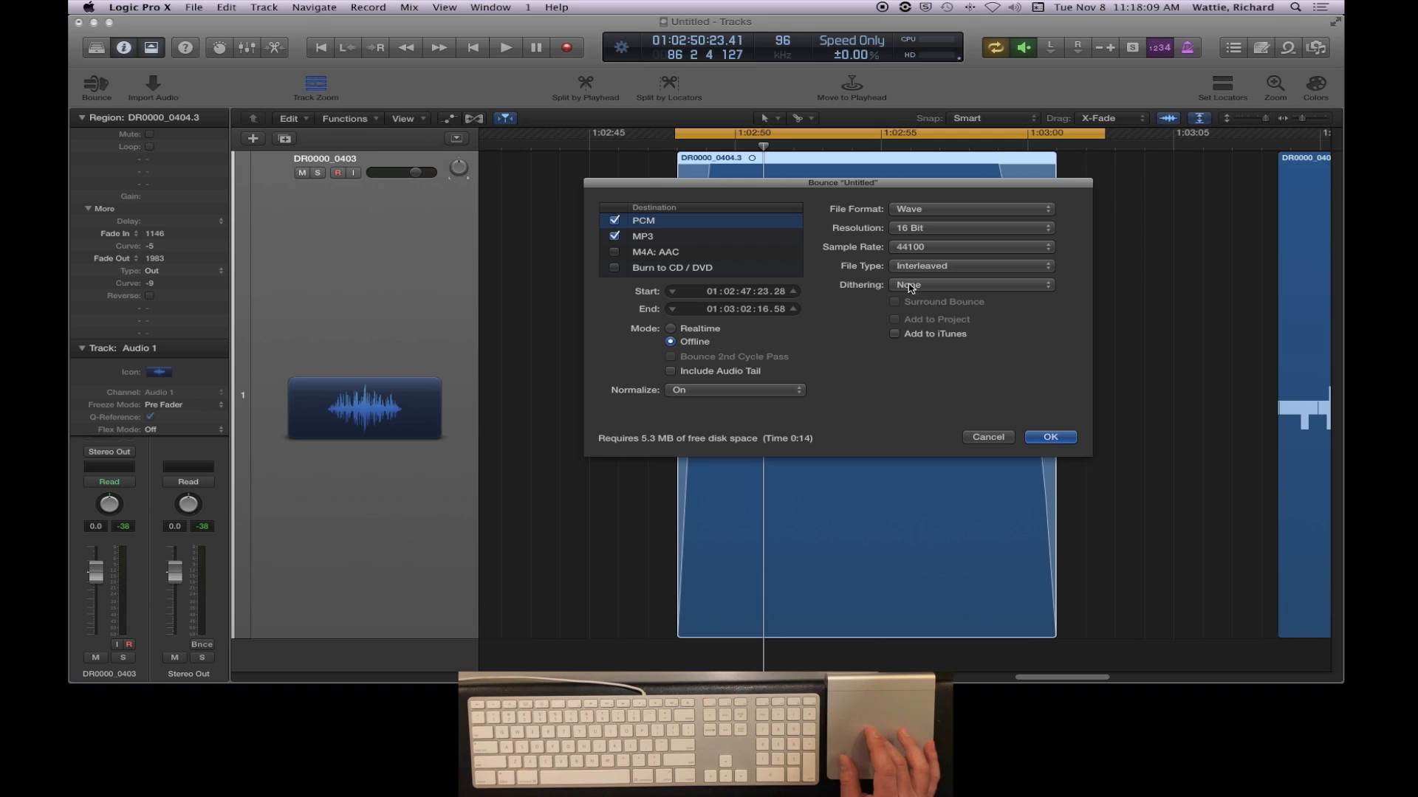
click(919, 285)
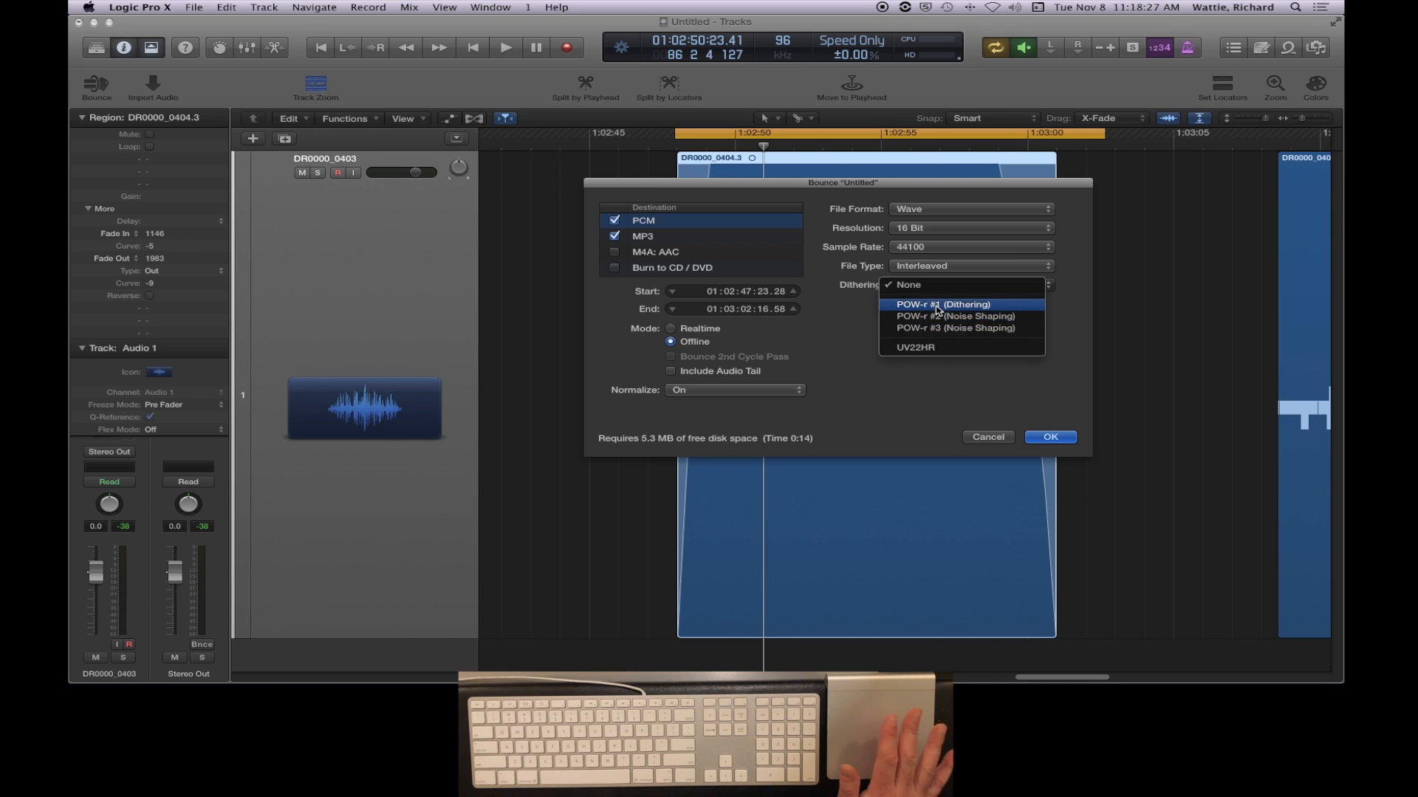
click(935, 355)
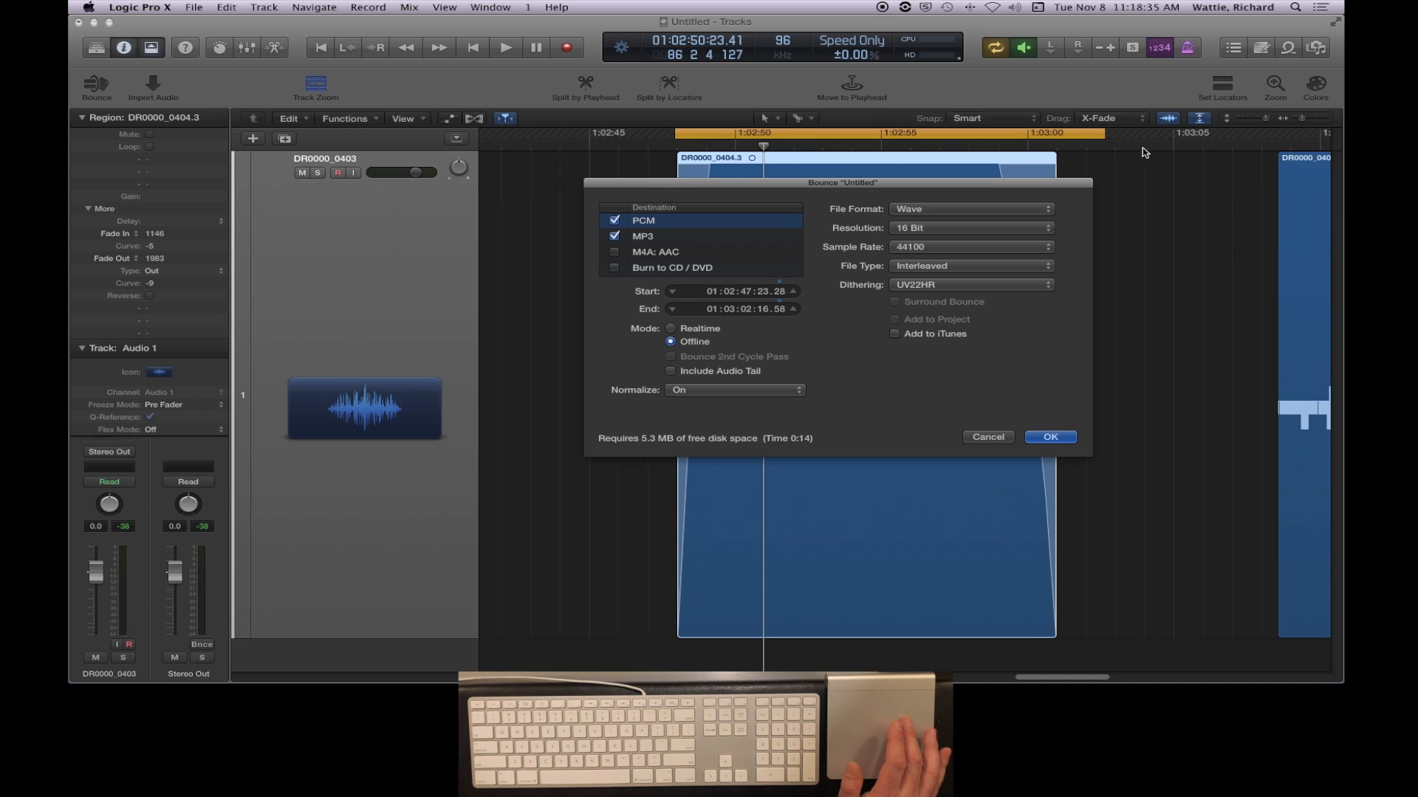
- Recheck the MP3 and PCM destination settings and accept the bounce options
click(659, 238)
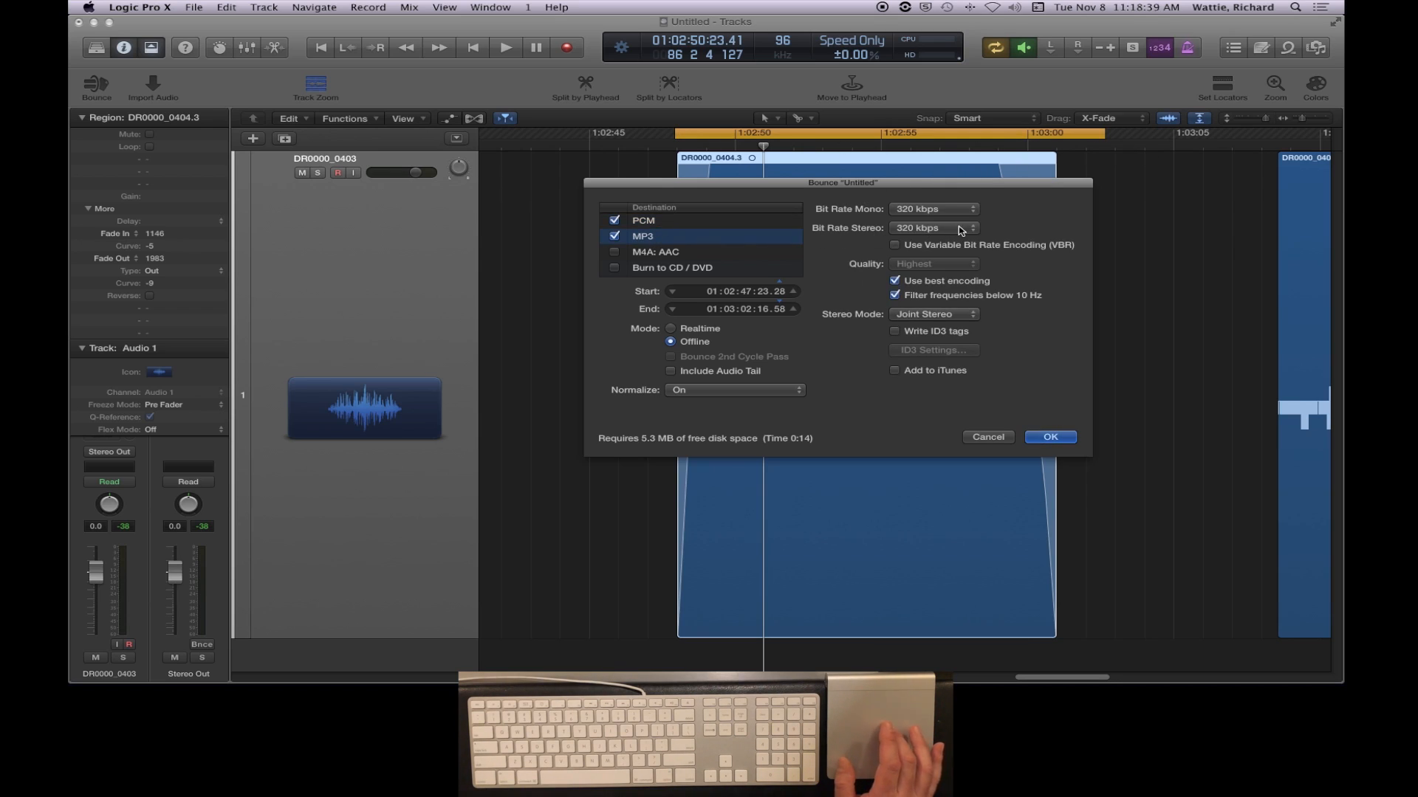
click(650, 224)
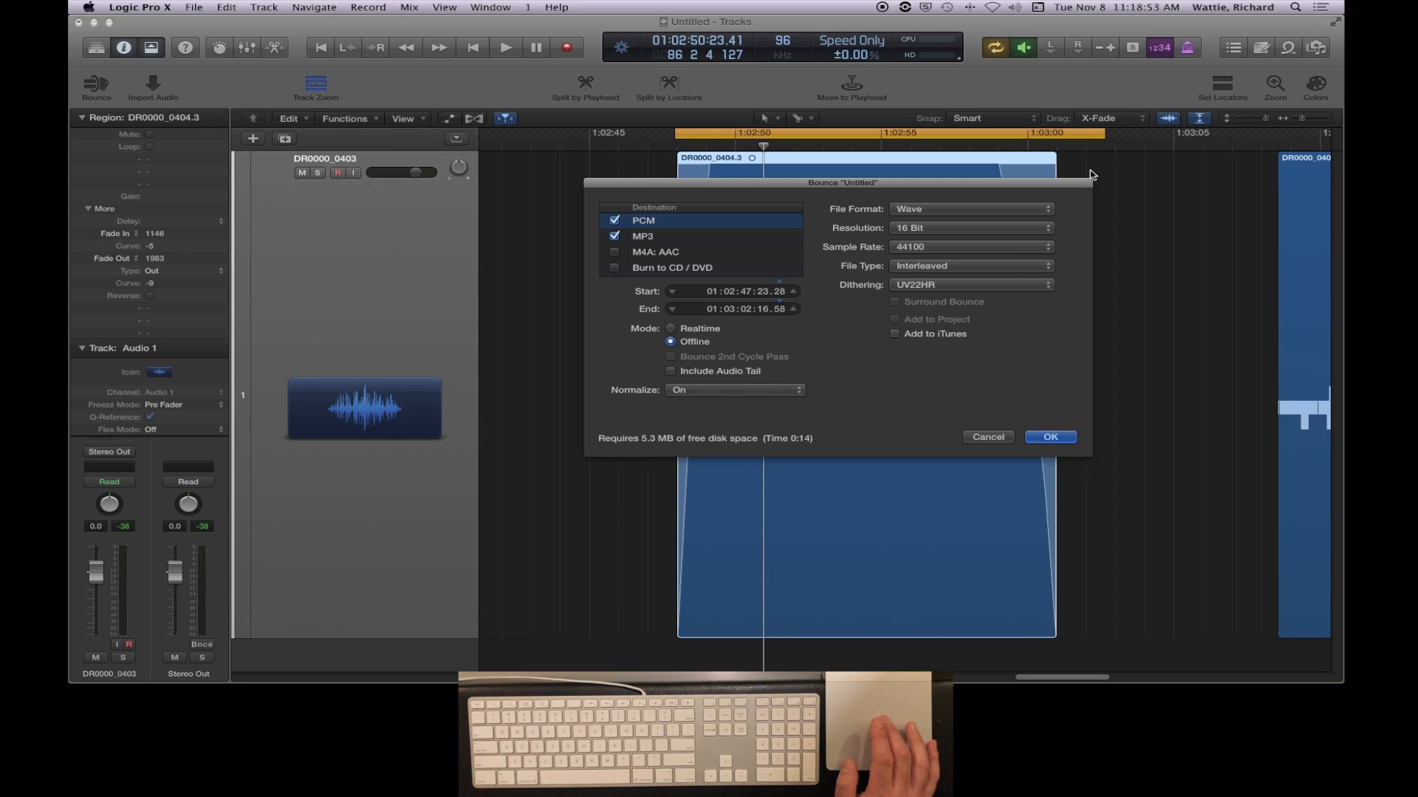
click(1044, 437)
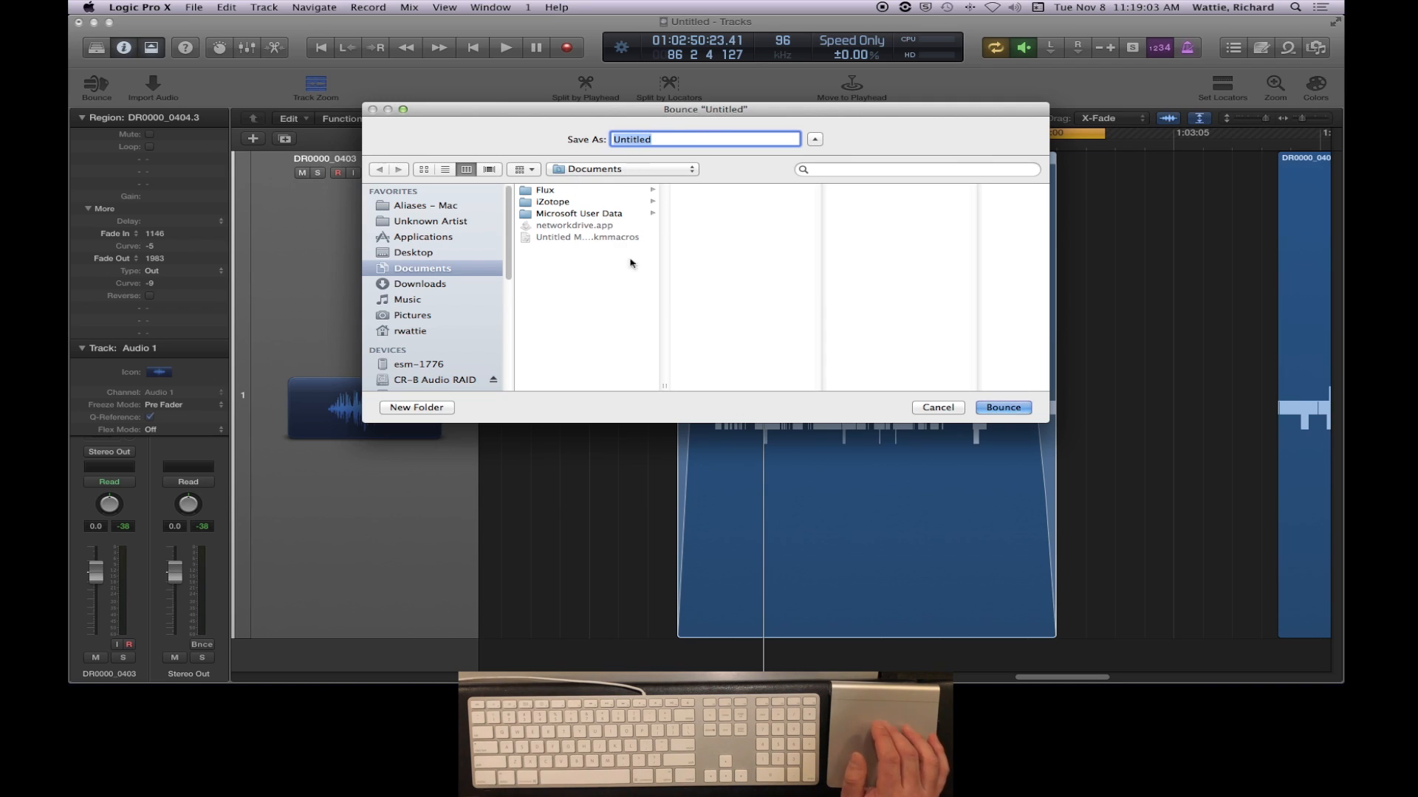
- Switch to Finder and use DR0000_0402.mp3 to point the bounce's save location to the day 3 v2 folder
key(super+Tab)
key(super+Tab)
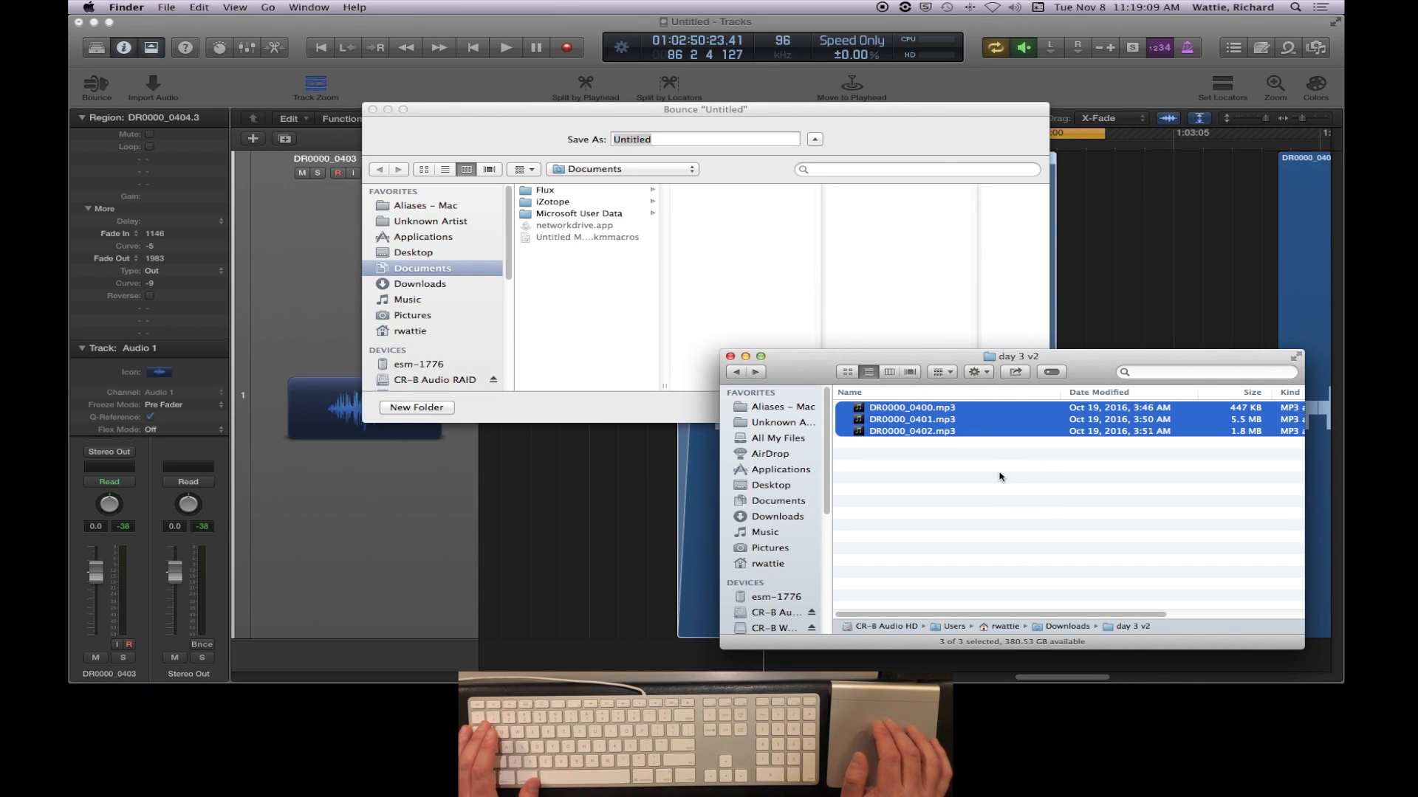
click(915, 479)
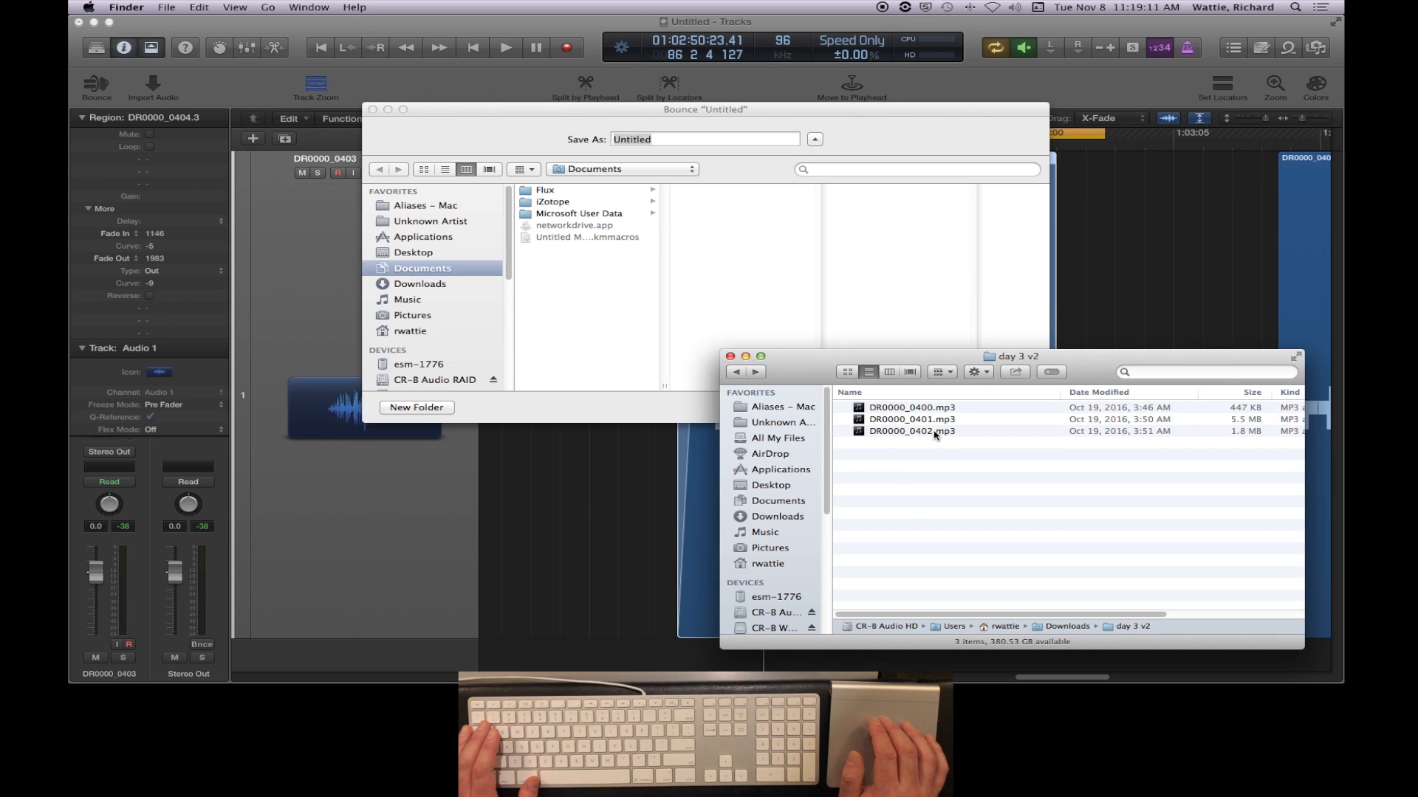
drag(935, 436, 743, 262)
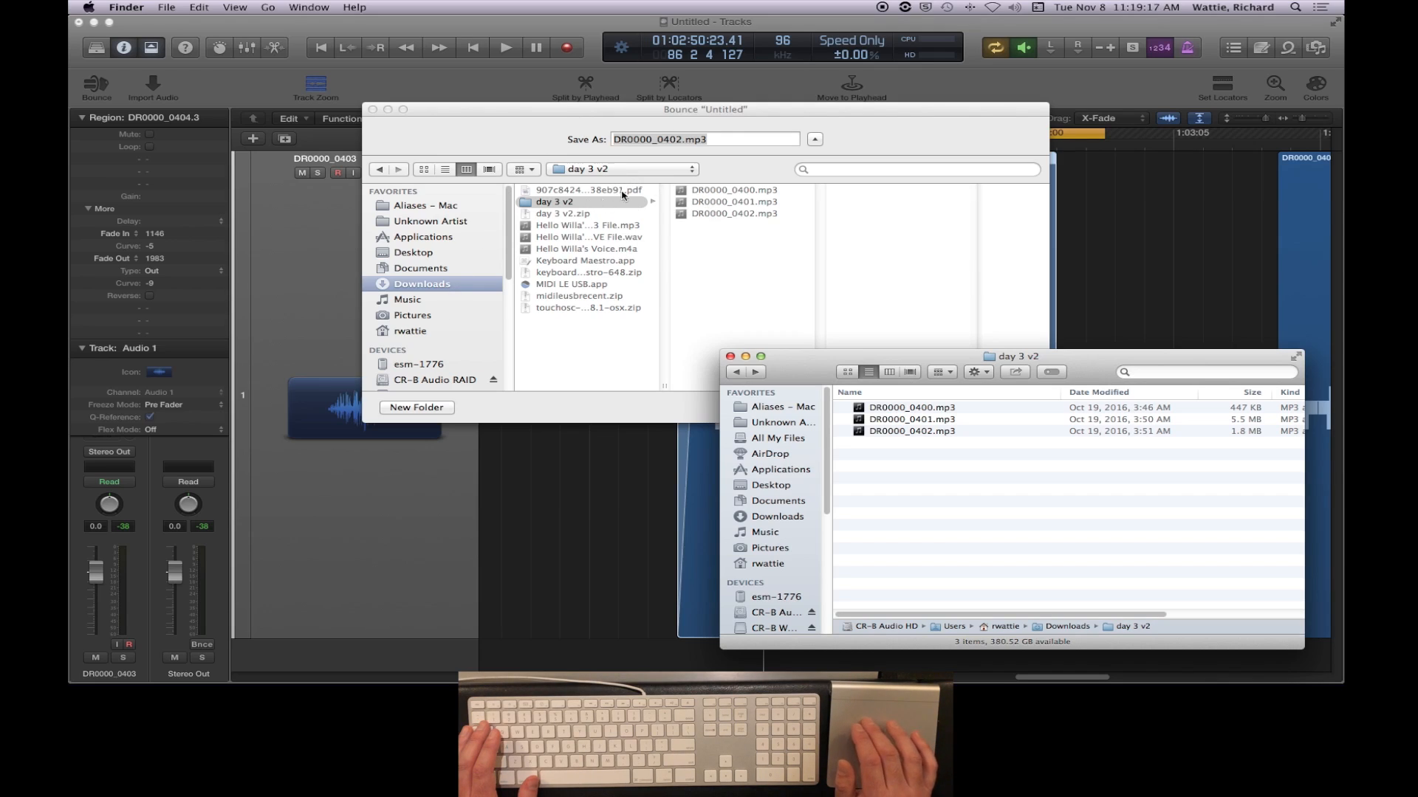
- Name the bounced files "class export" and run the bounce
click(725, 139)
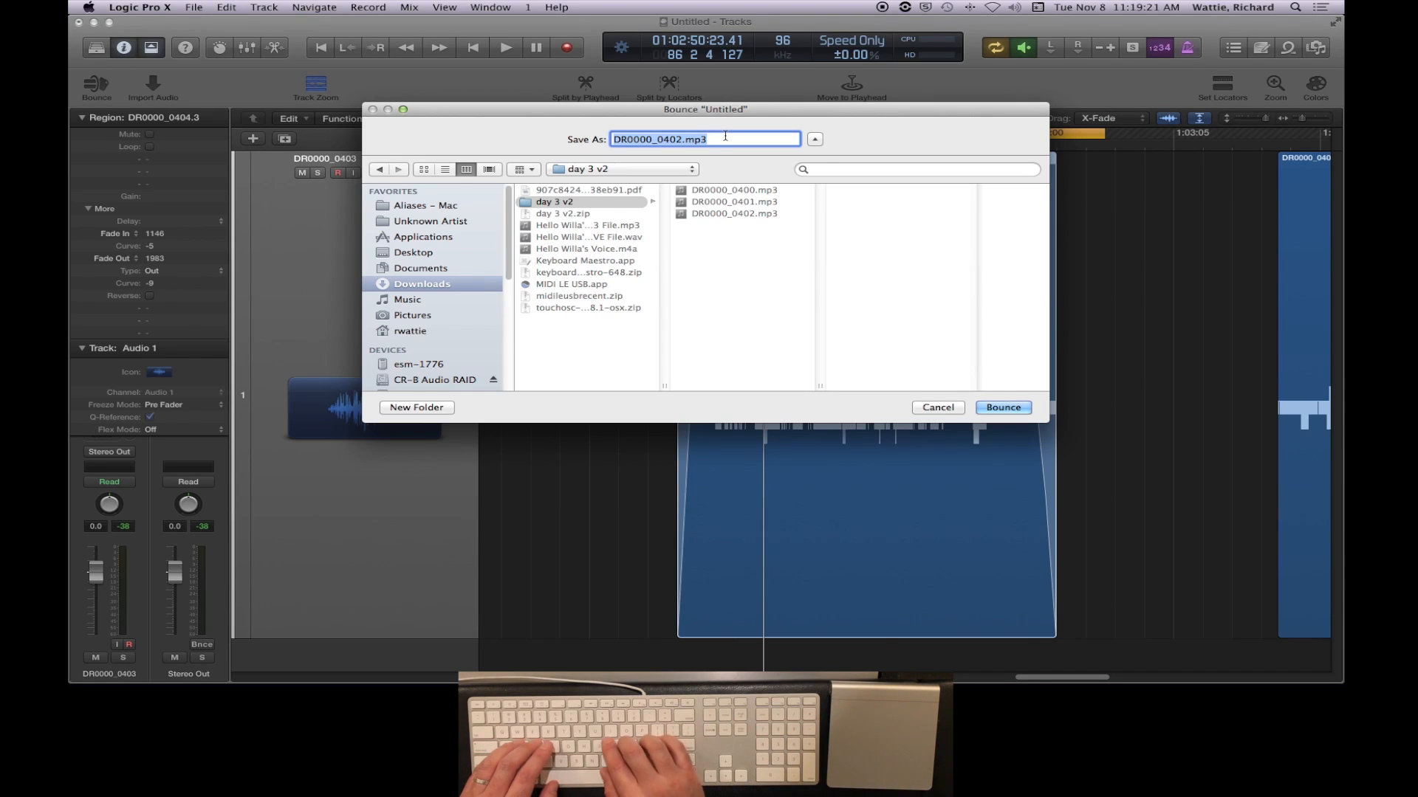
text(class export)
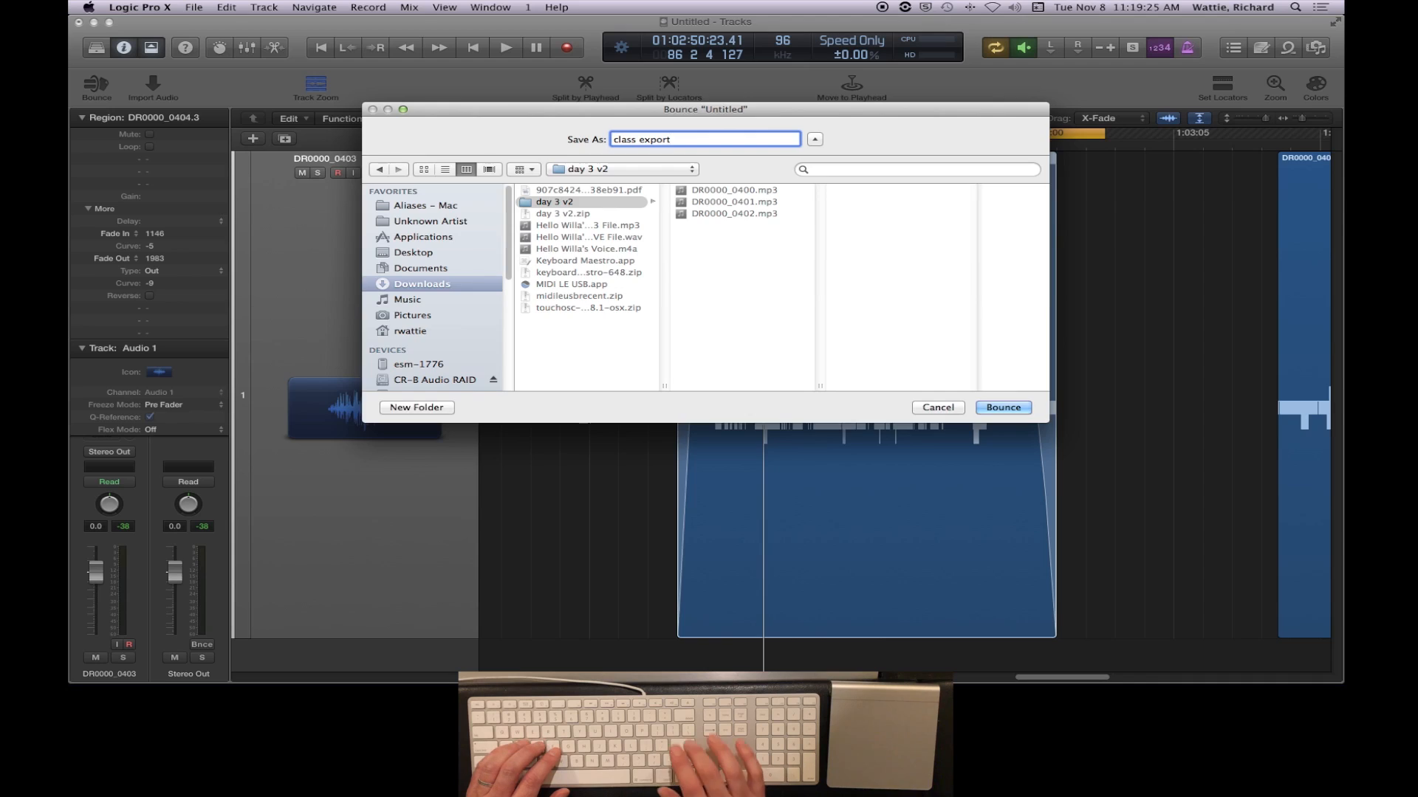
key(Return)
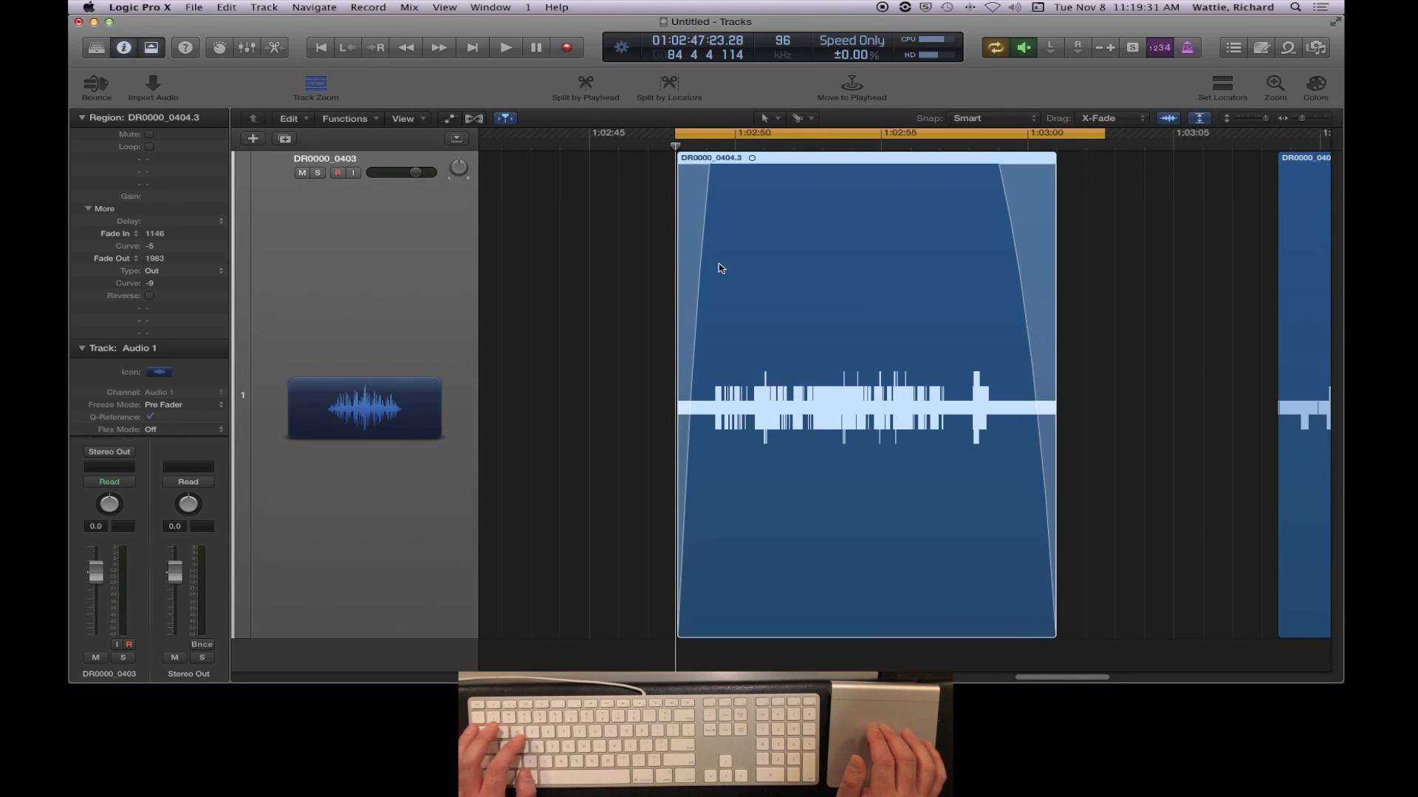
- Switch to Finder and sort the day 3 v2 folder by date modified, newest first
key(super+Tab)
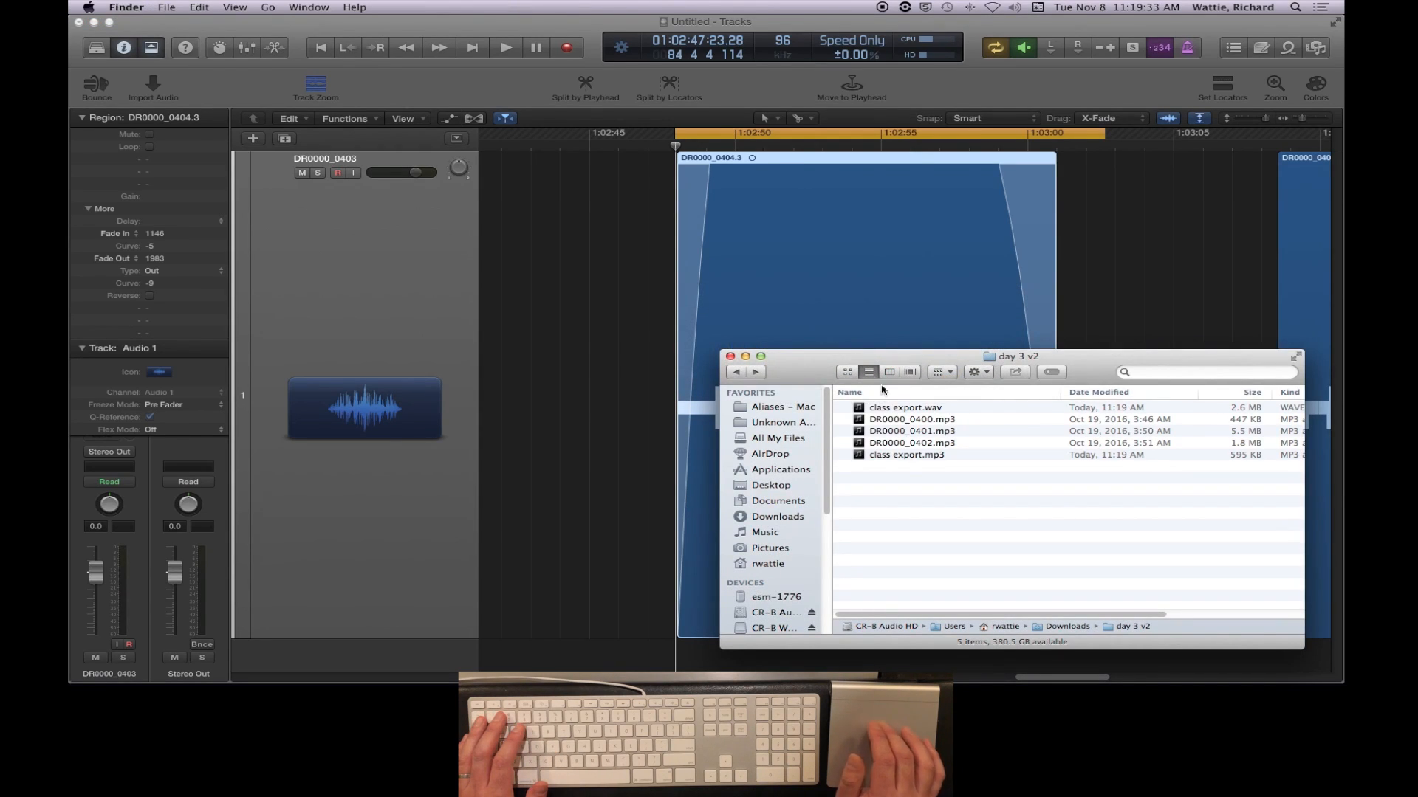
click(900, 410)
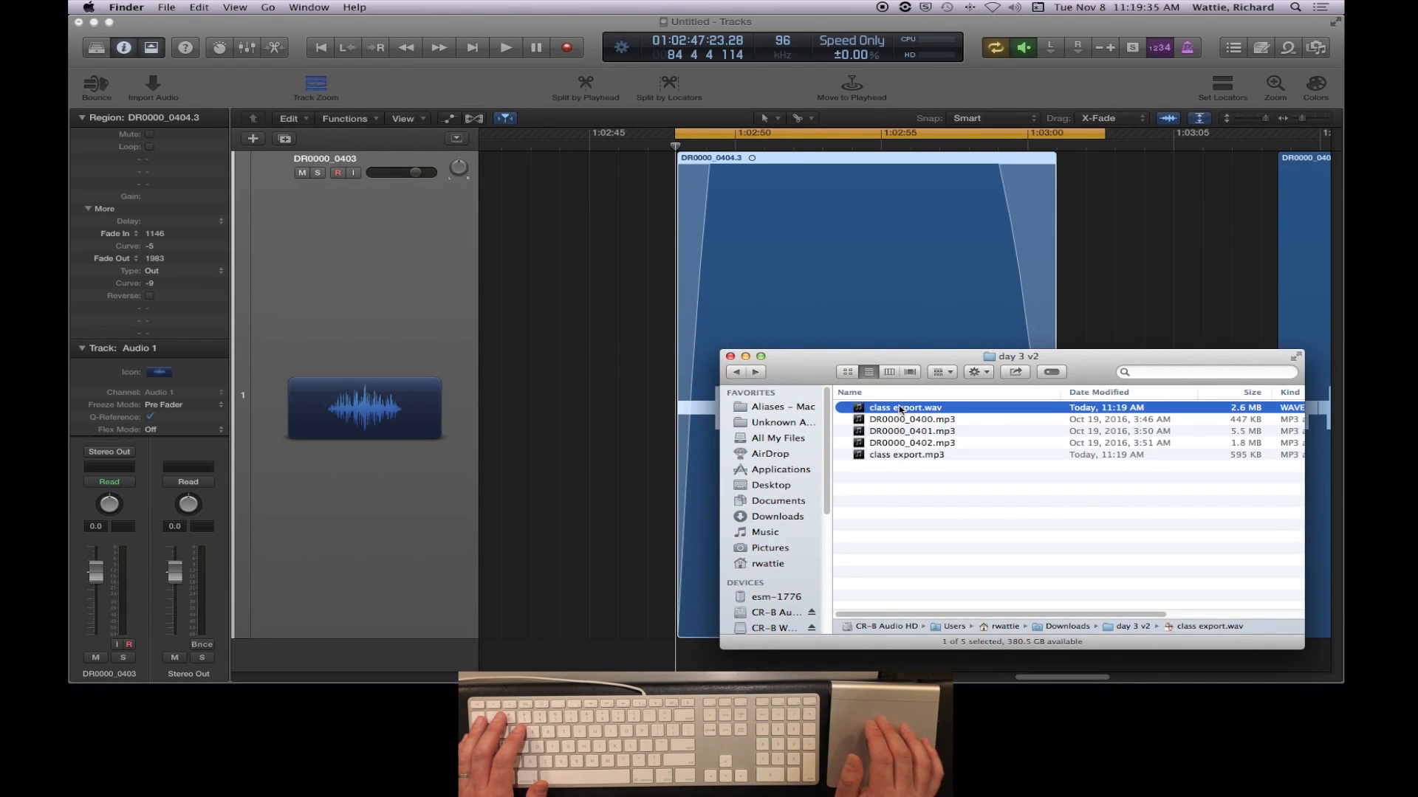
click(1127, 394)
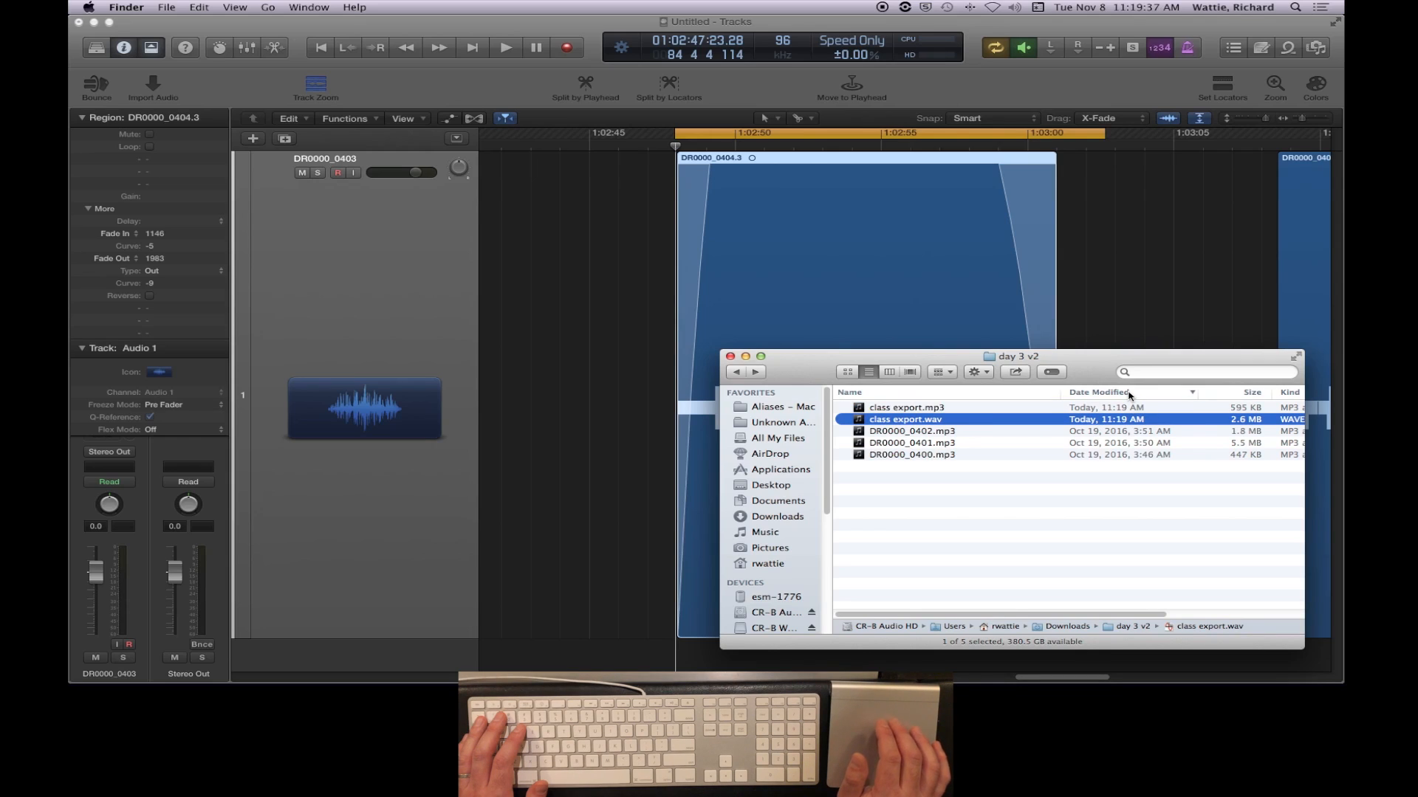
- Preview class export.mp3 and class export.wav by playing each in Quick Look
click(910, 409)
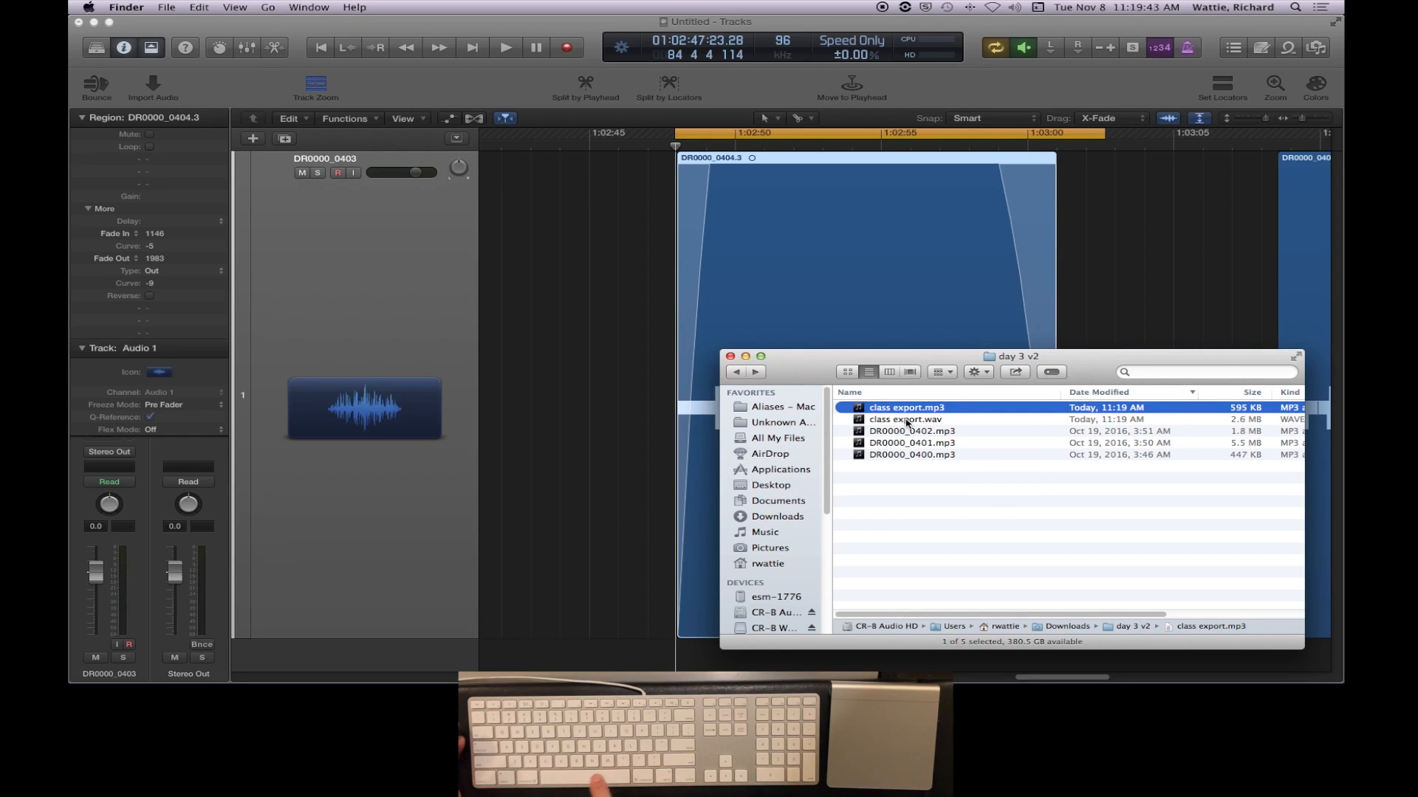
key(space)
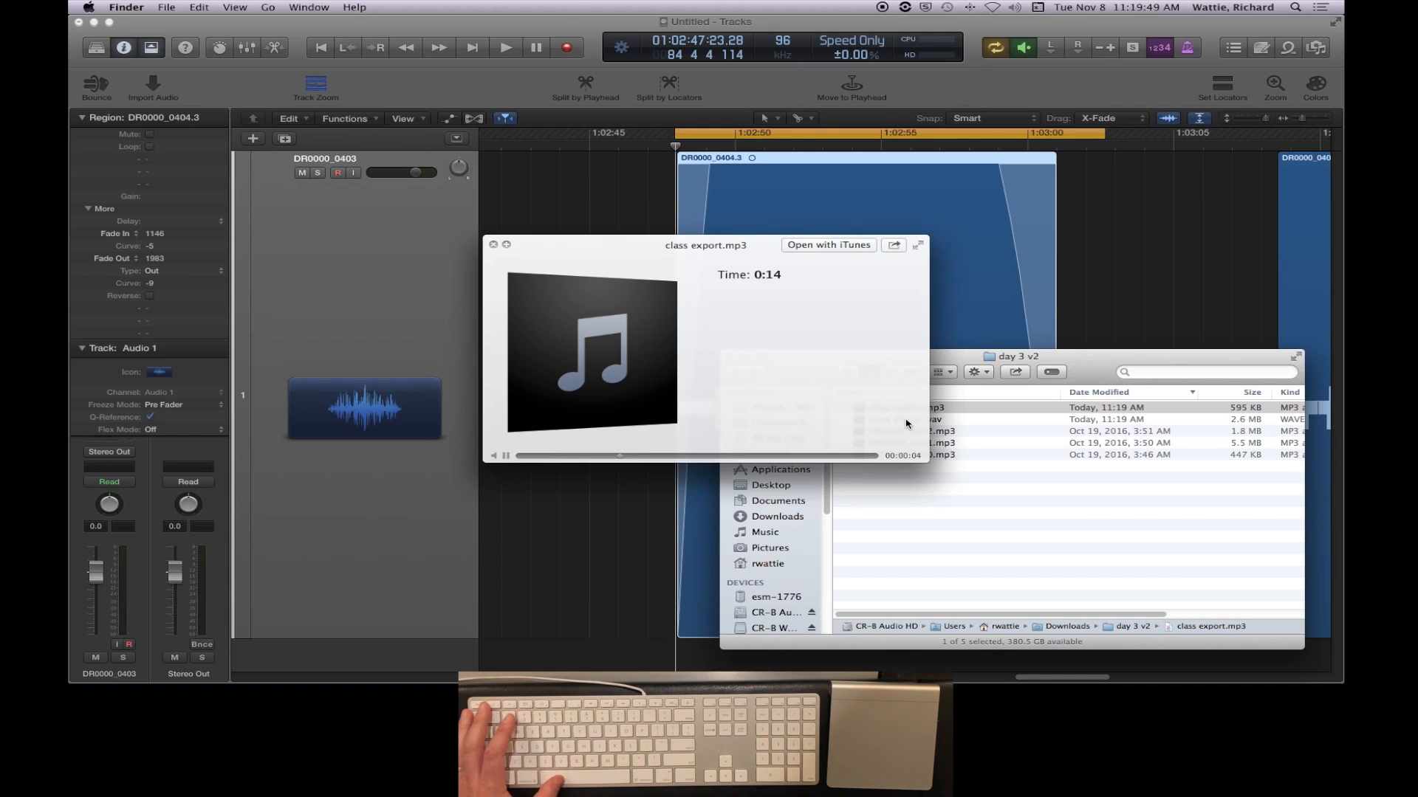
key(space)
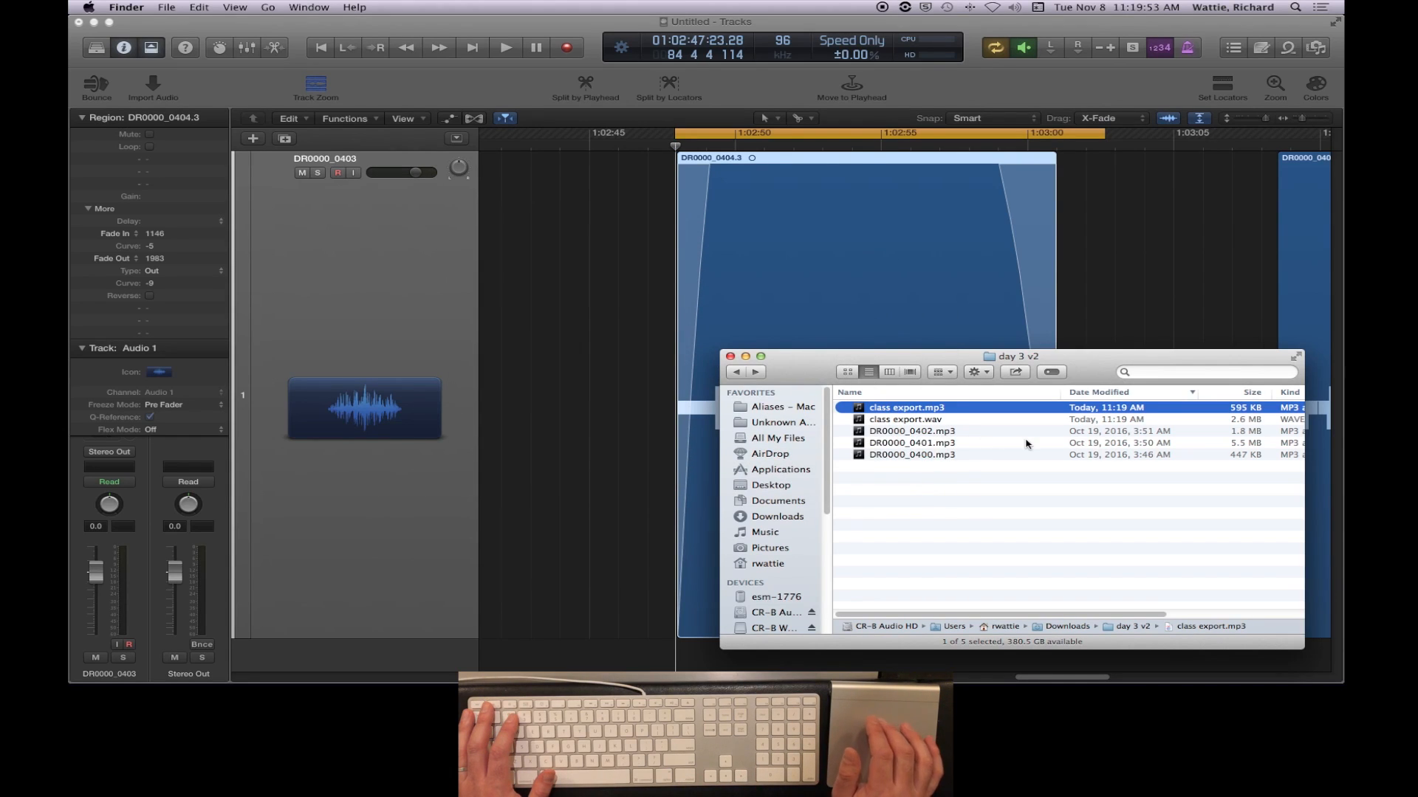
click(1243, 420)
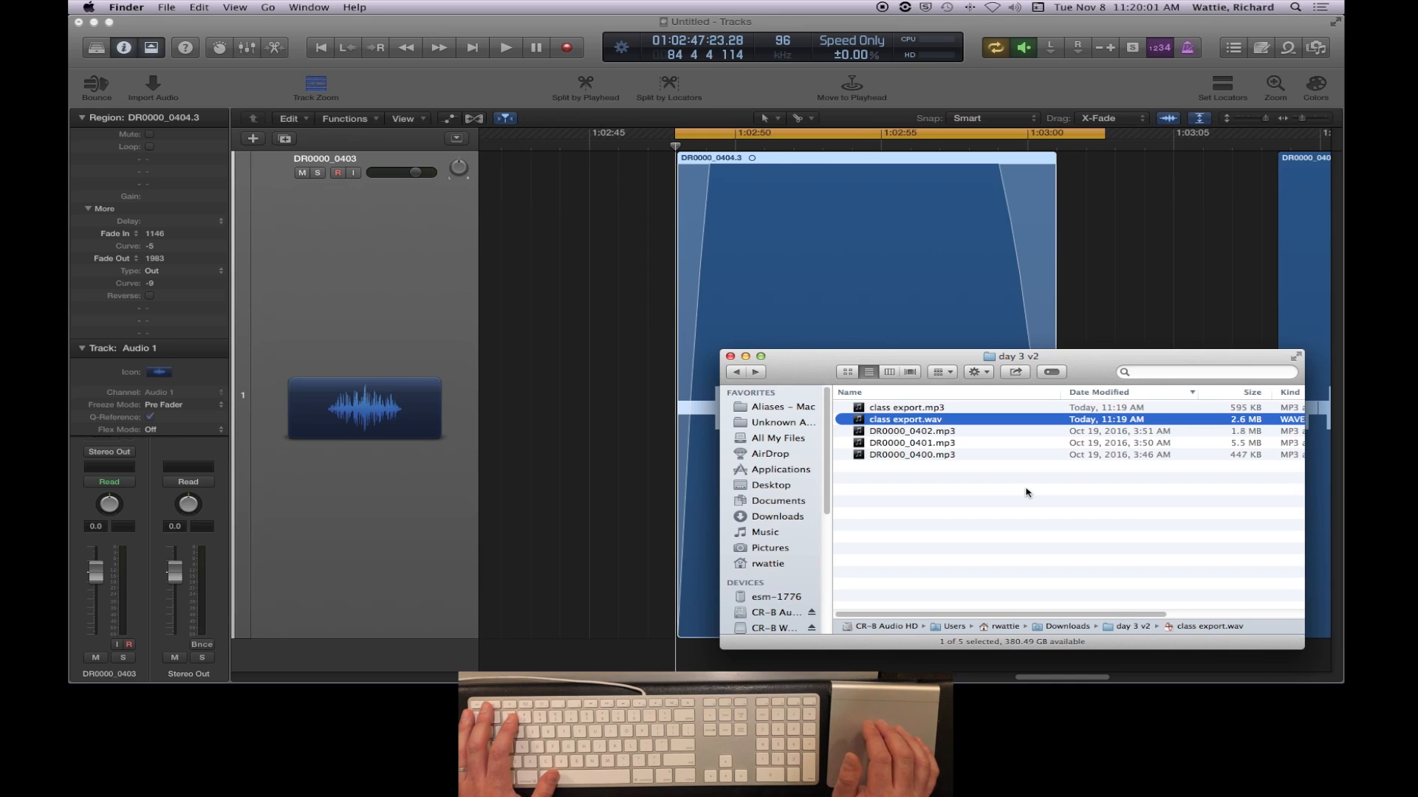
key(space)
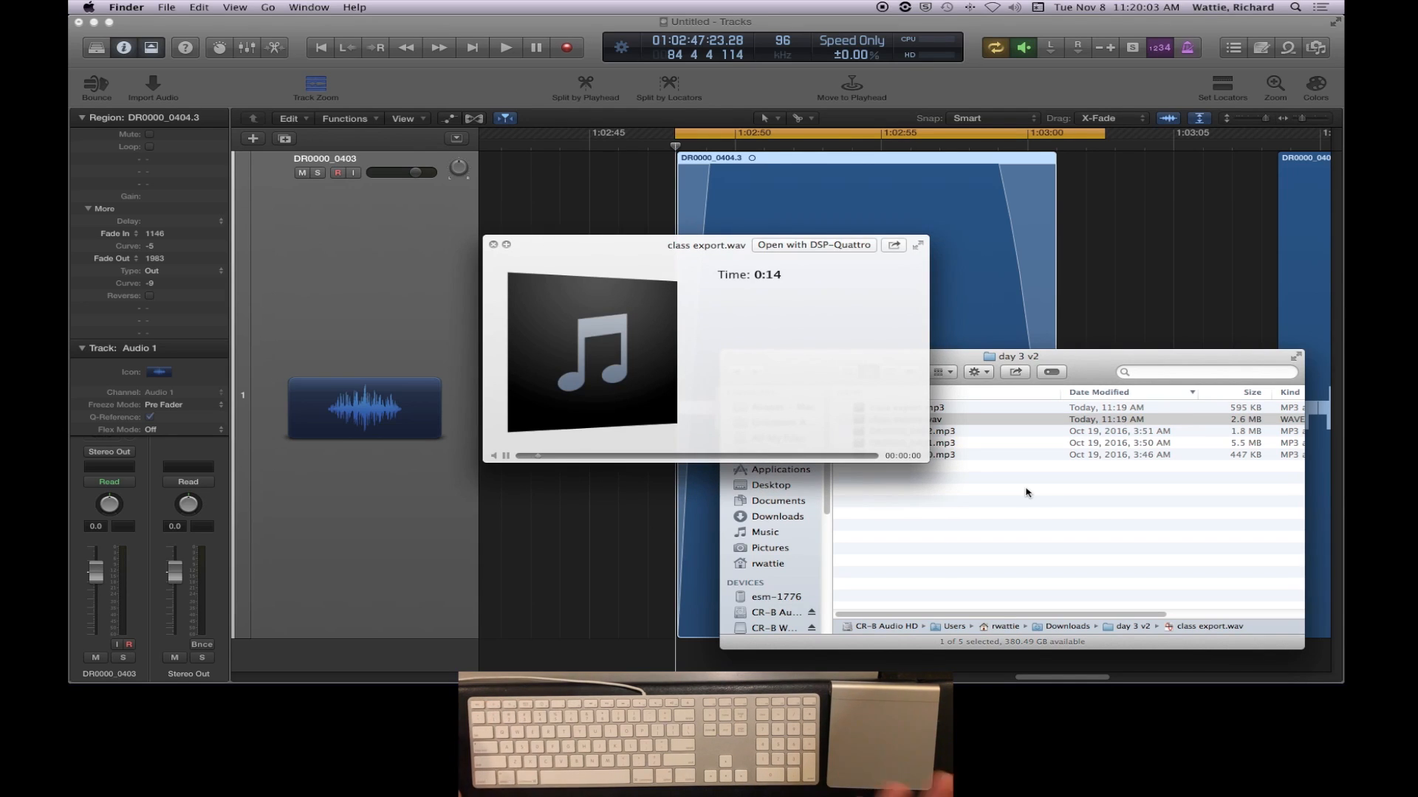
key(space)
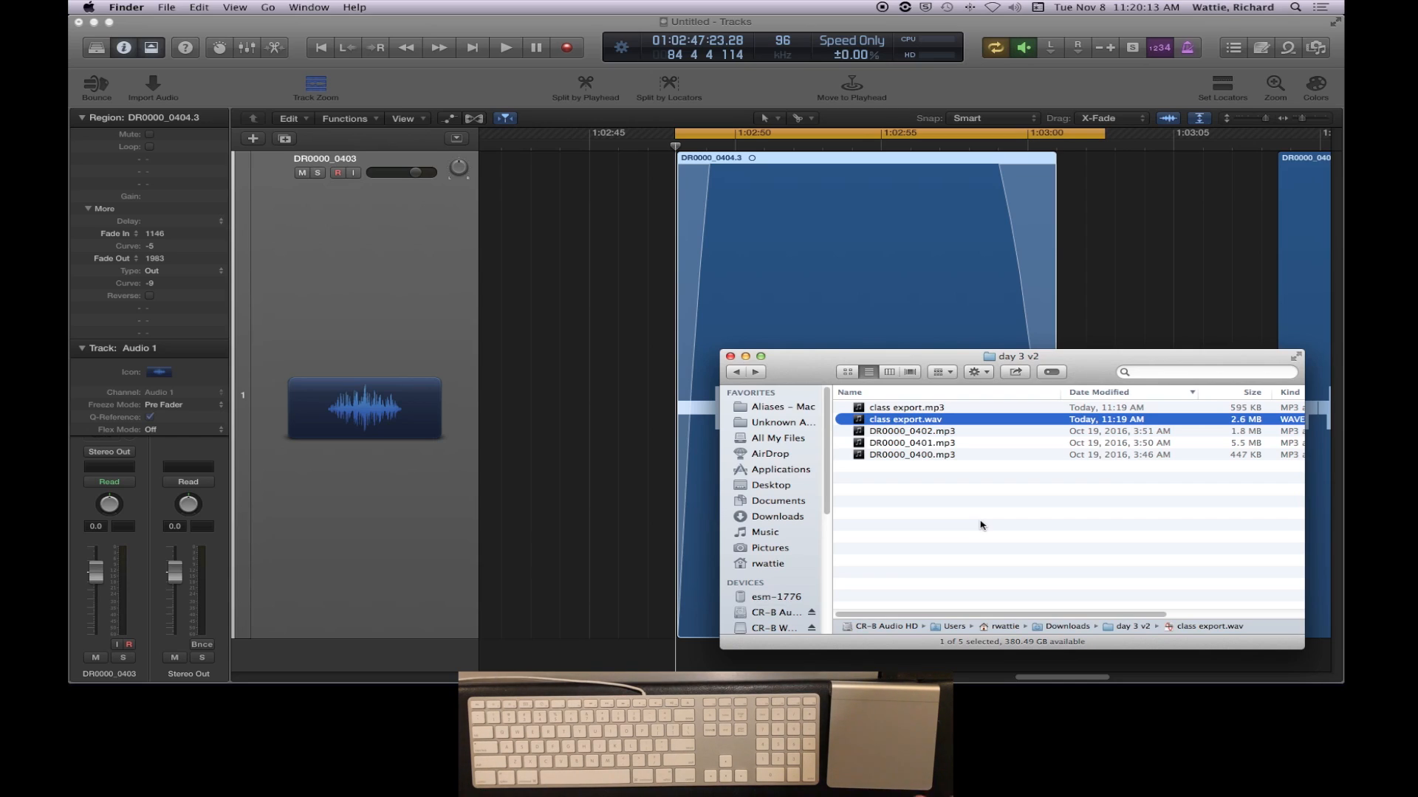
- Return to Logic Pro X and start saving the project under a new name, organized as a Folder
click(579, 28)
click(195, 6)
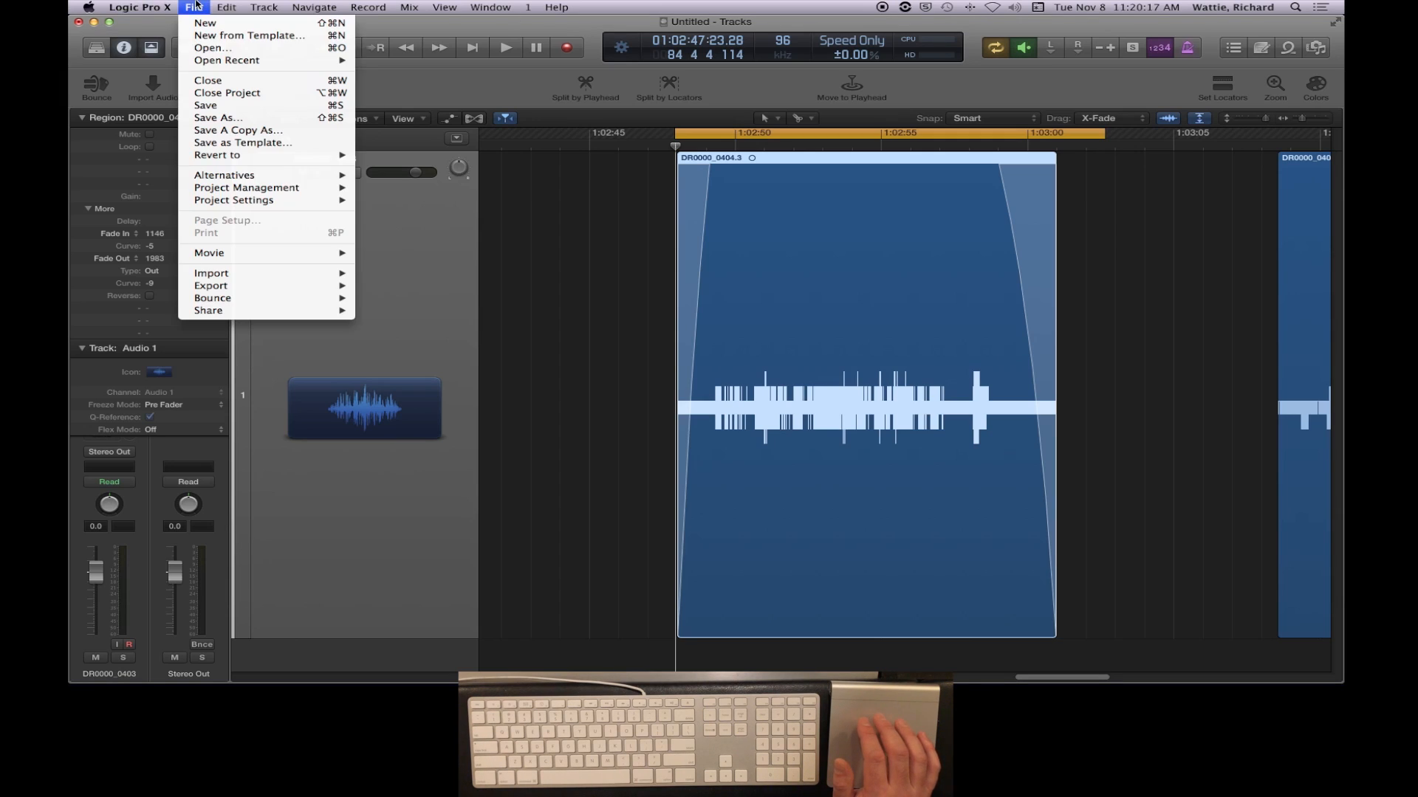
click(225, 120)
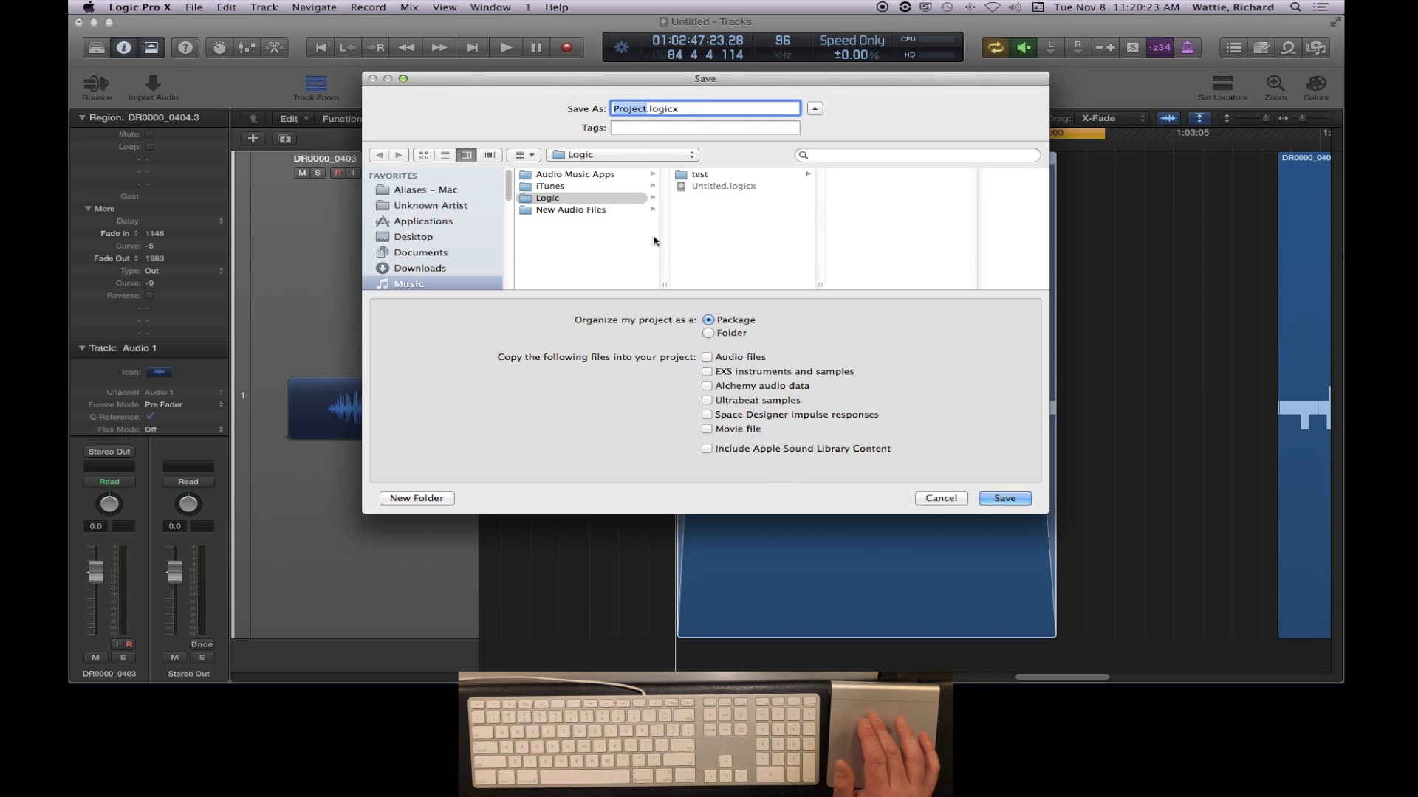
click(713, 337)
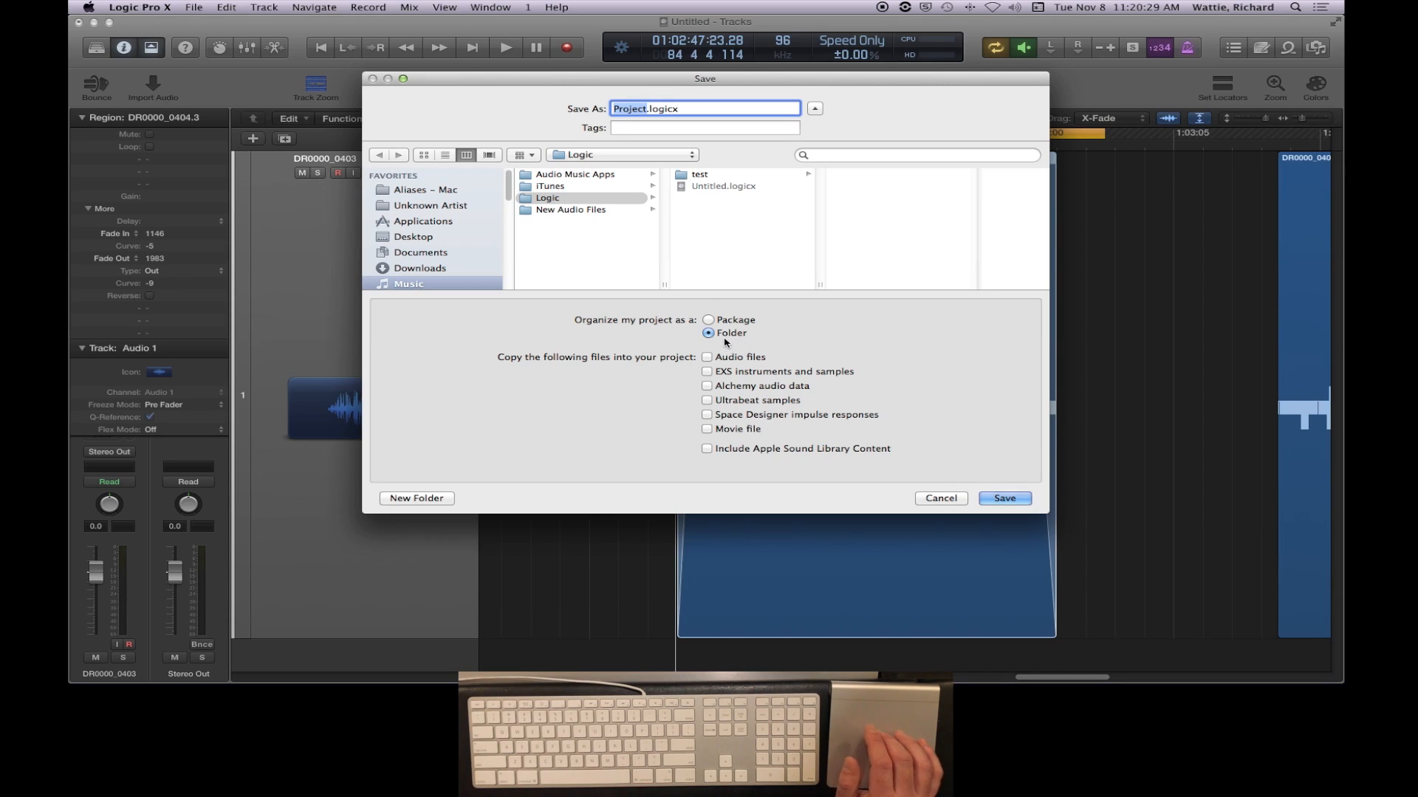
- Point the project's save location to the day 3 v2 folder using class export.wav from the Finder window
click(546, 201)
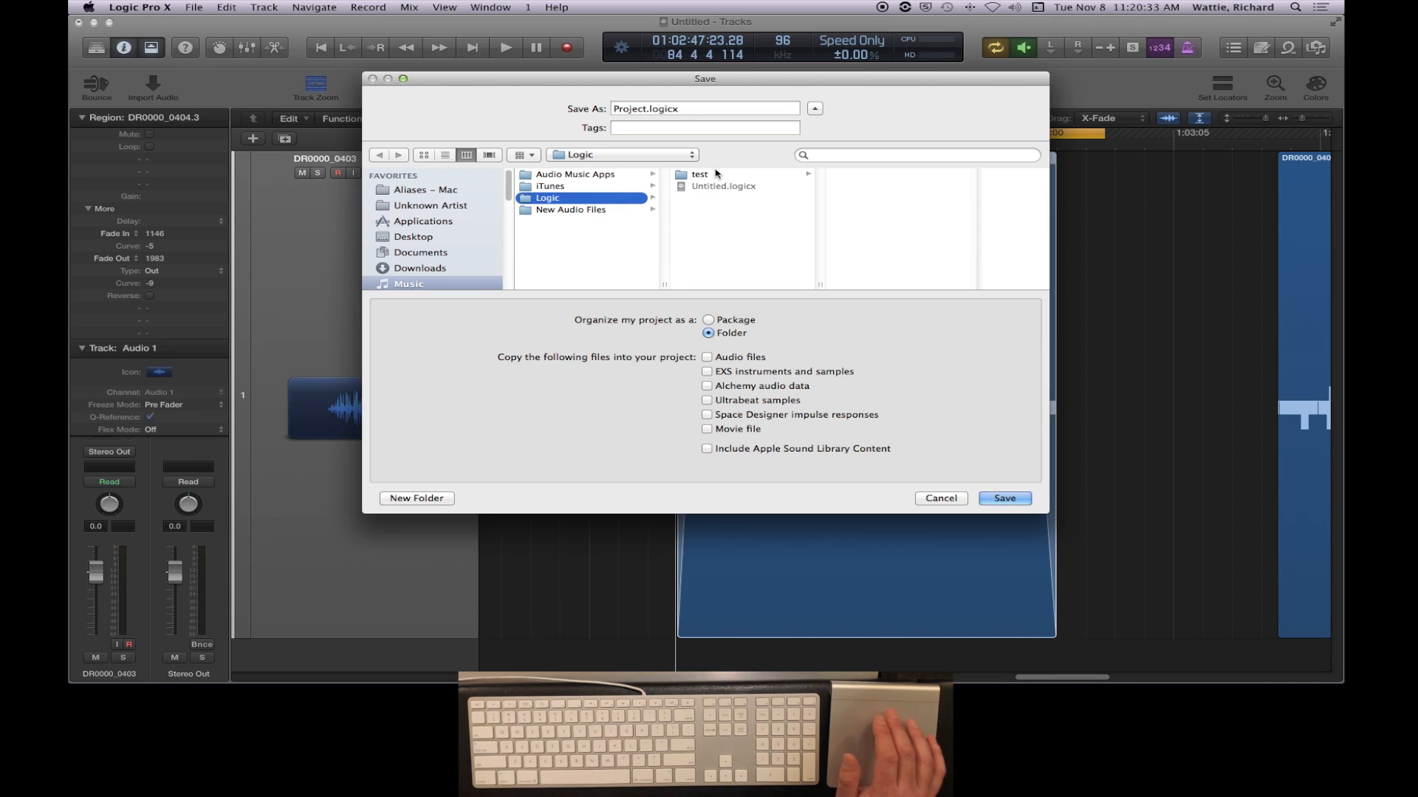
key(super+Tab)
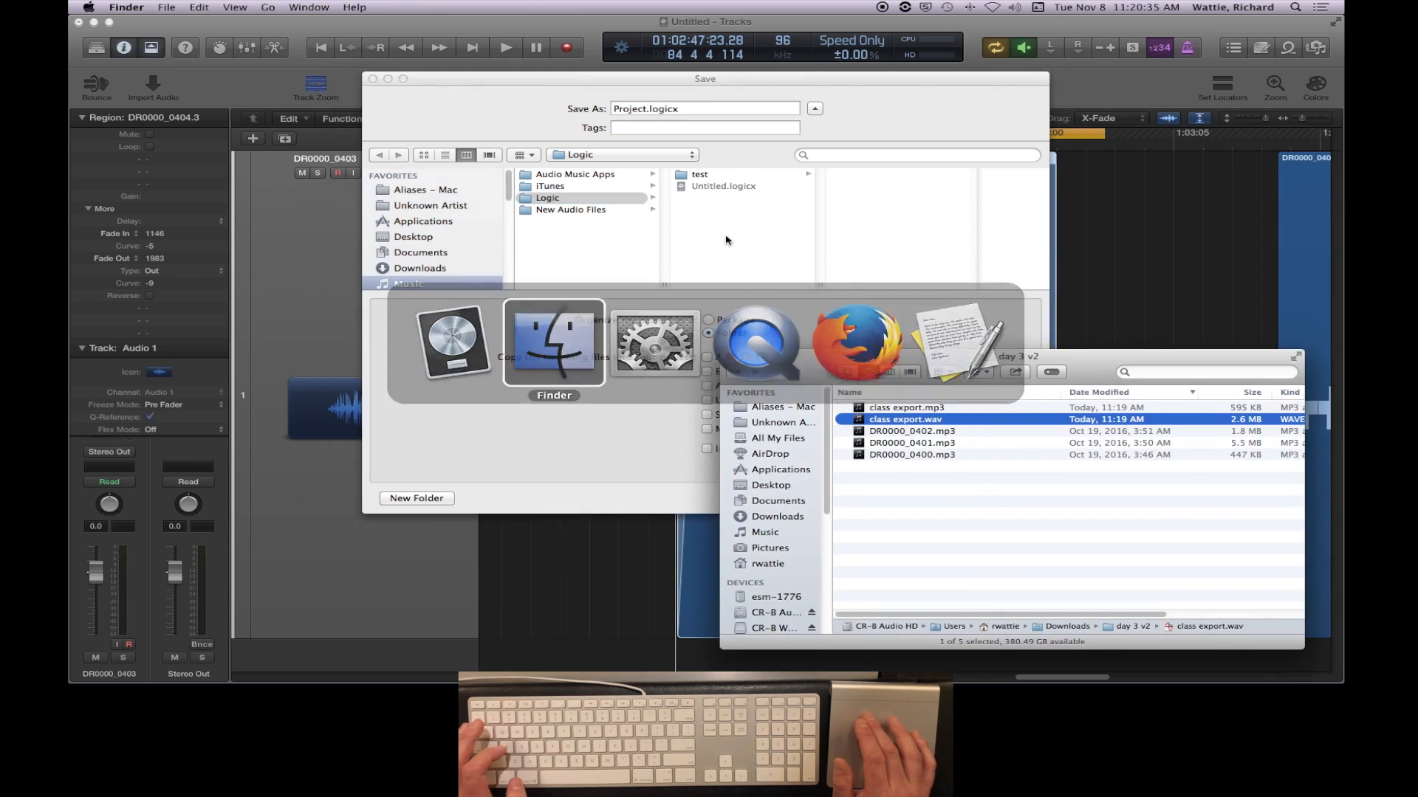
drag(905, 422, 752, 237)
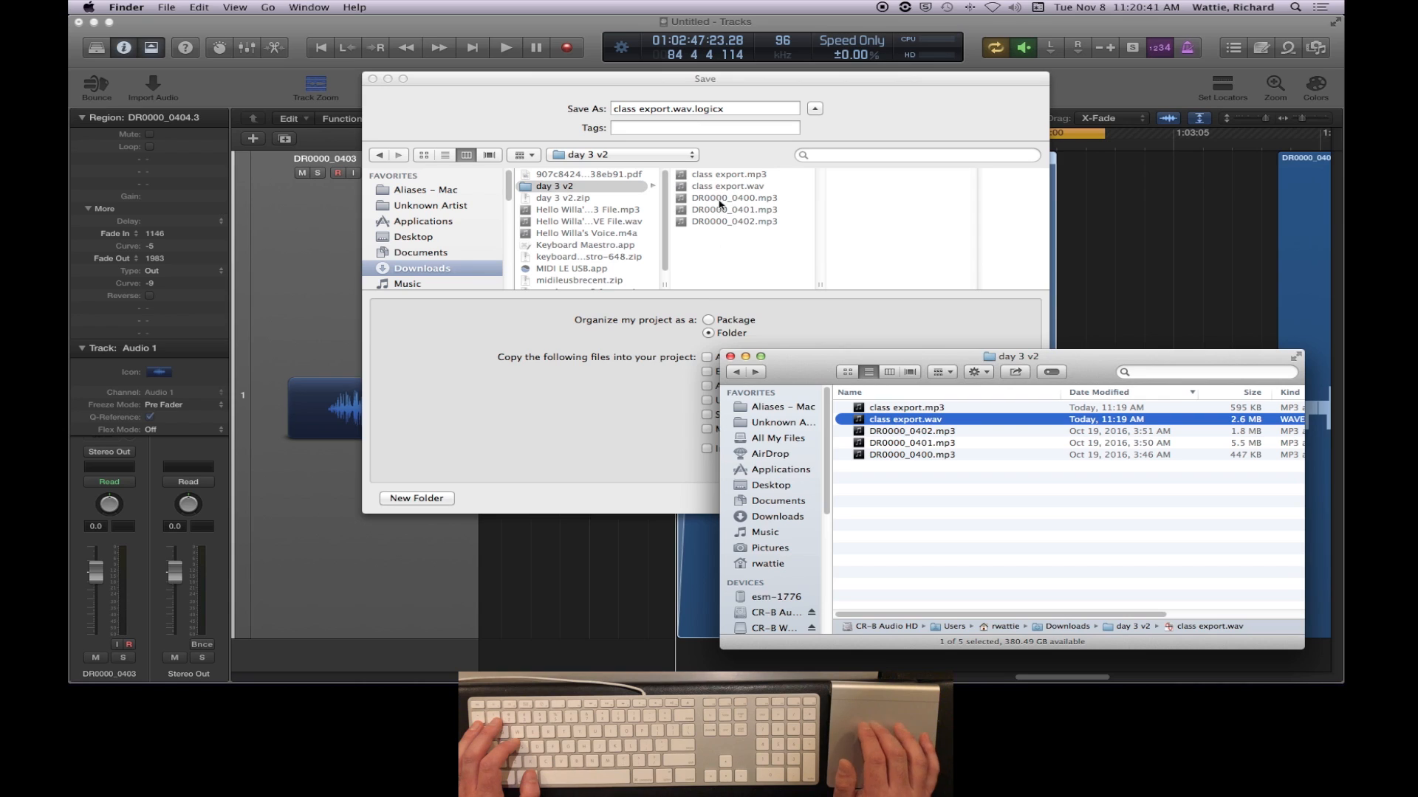
key(super+Tab)
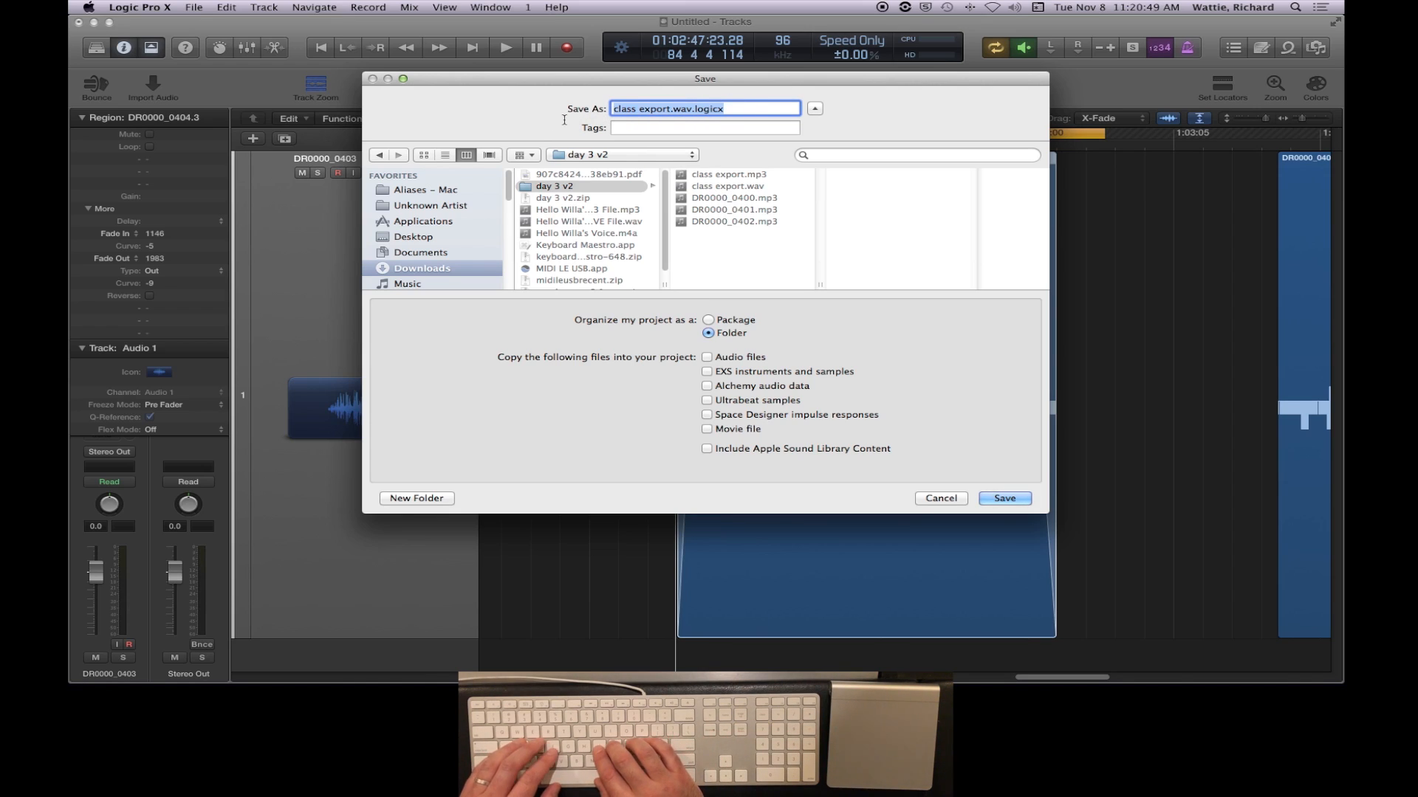
- Name the project "class export" and include audio files among the items copied into it
text(class)
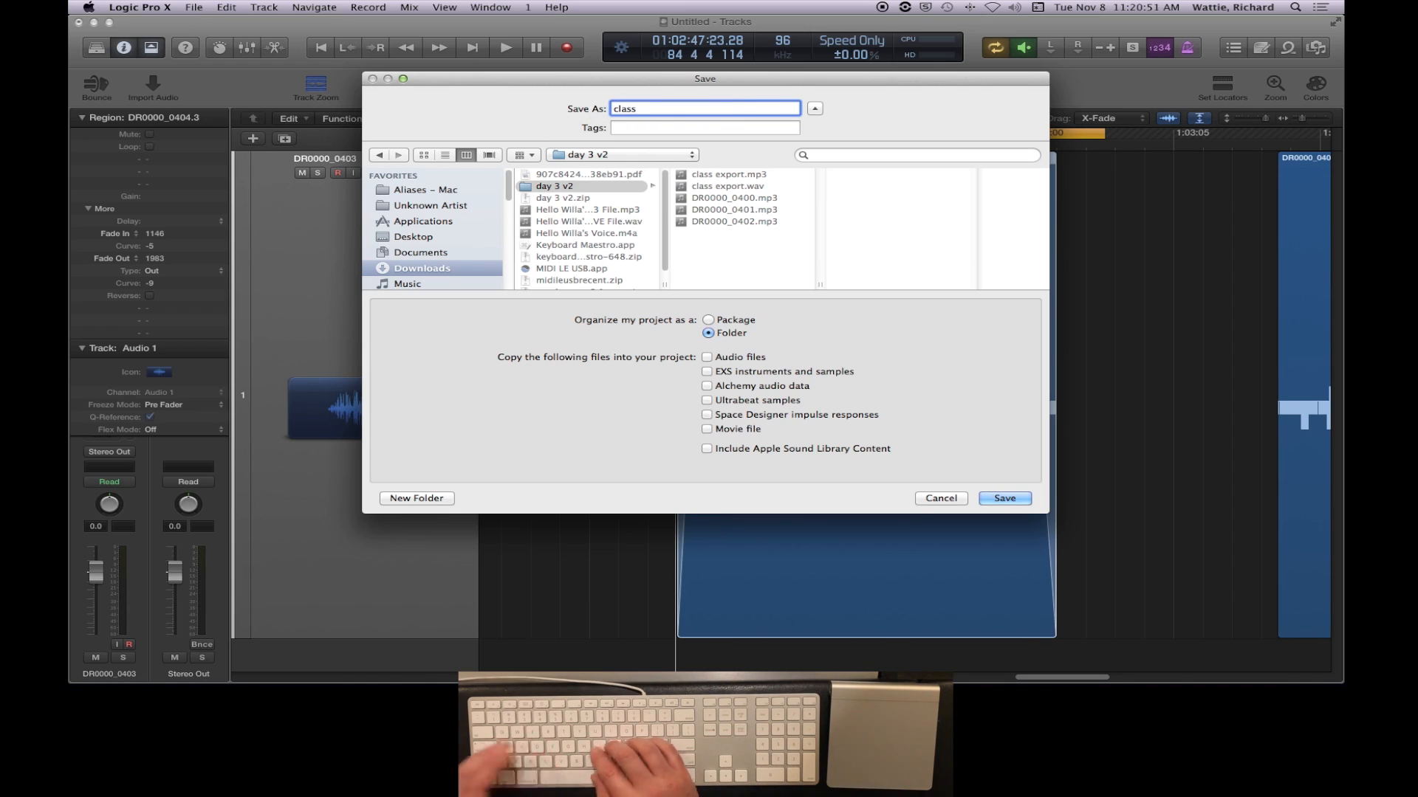
text( export)
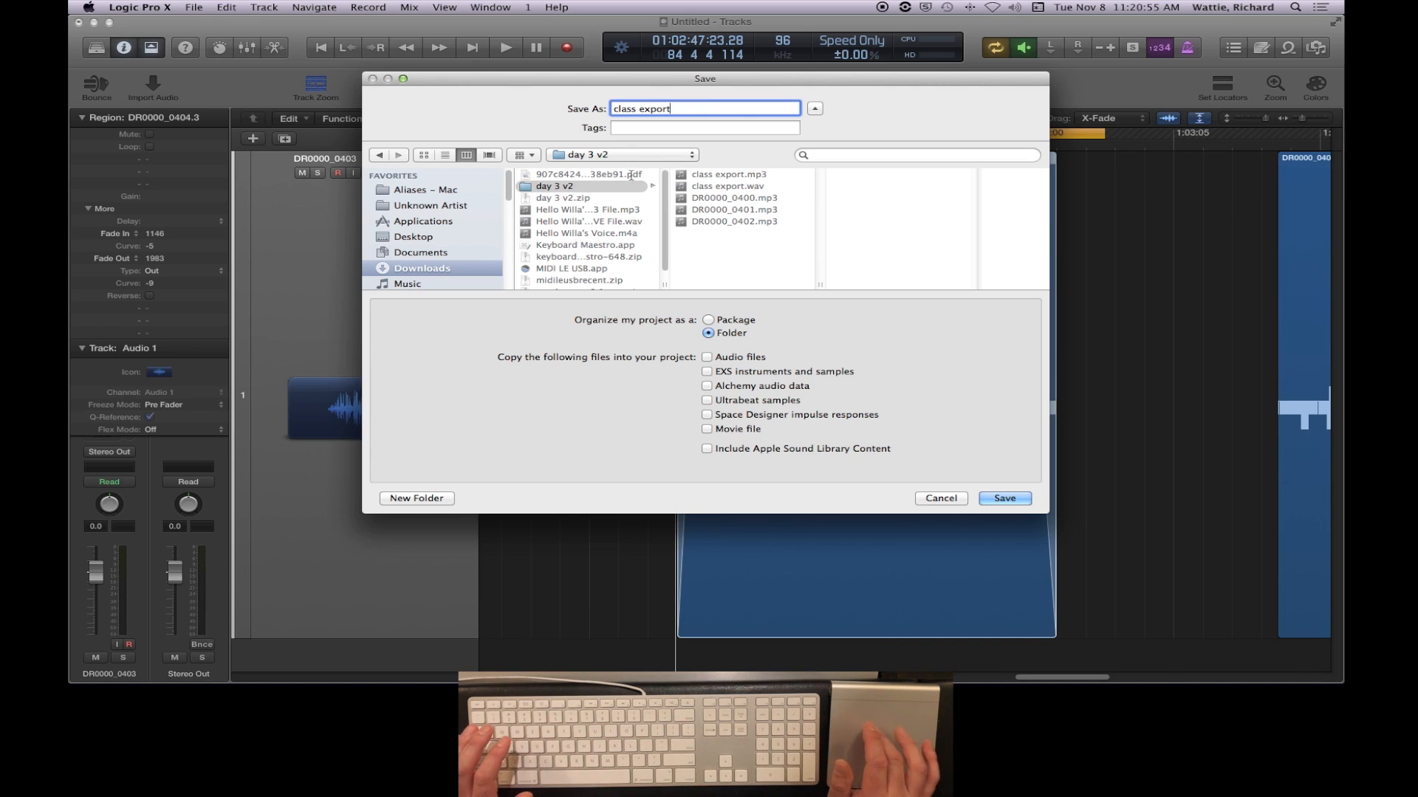
click(707, 357)
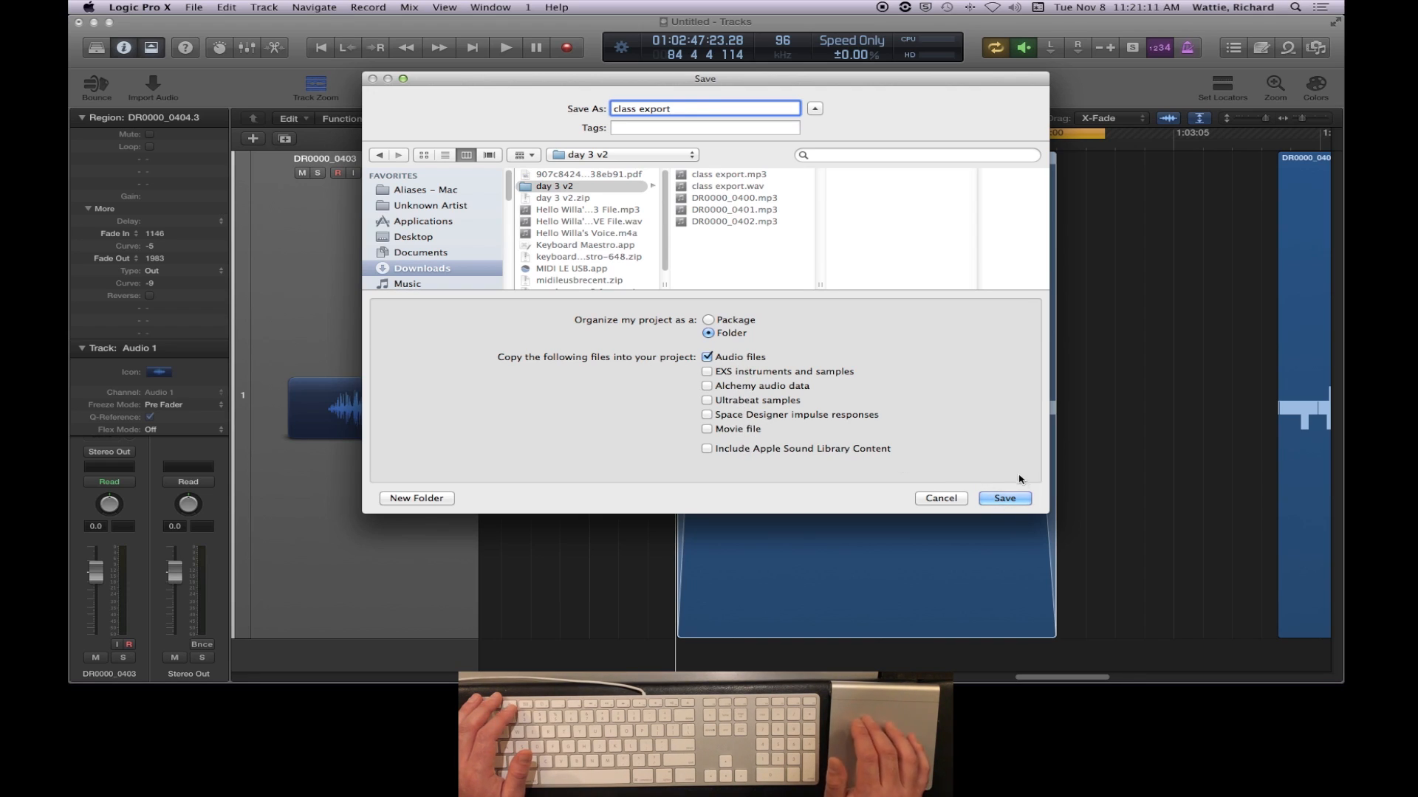
- Save the project, and switch to Finder to show the new class export folder in column view
click(1010, 500)
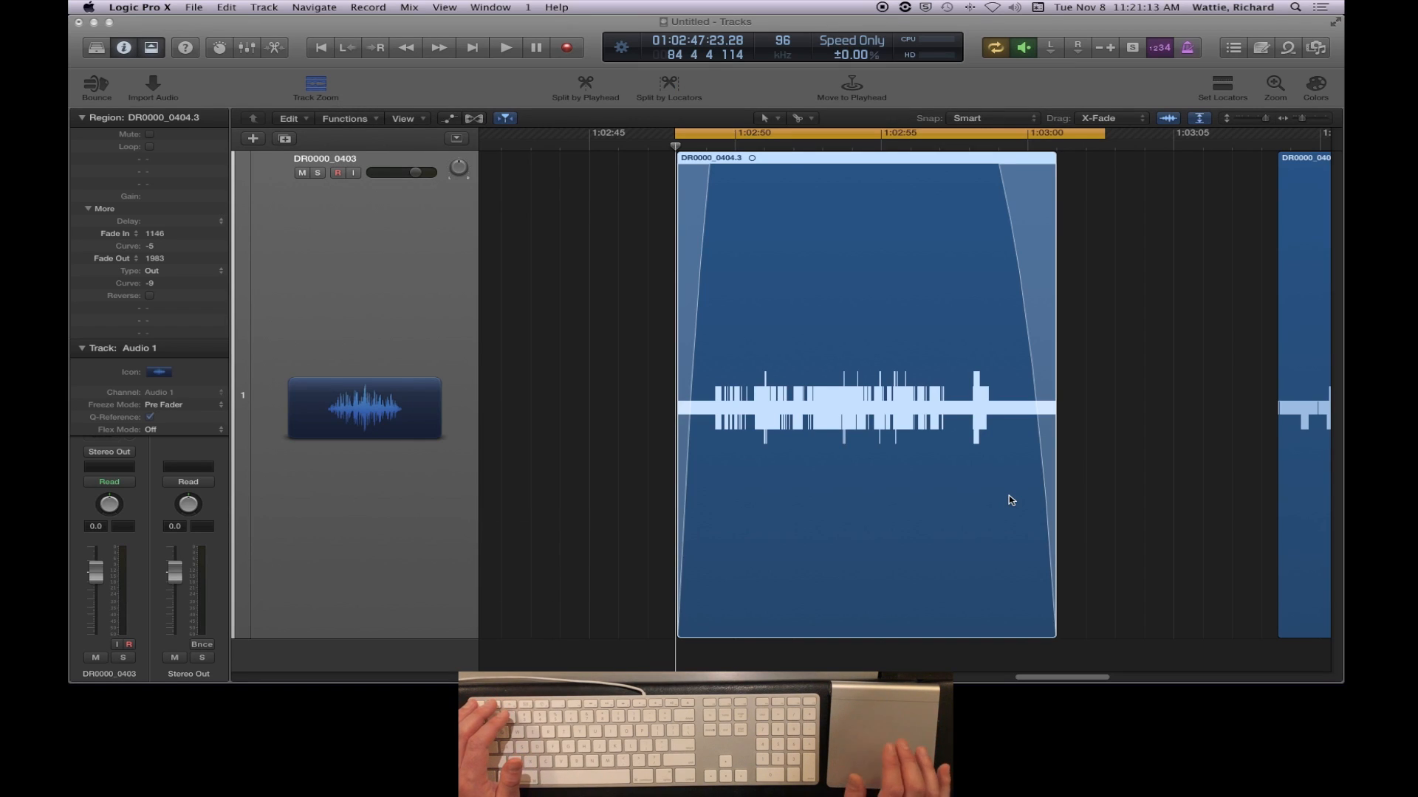
key(super+Tab)
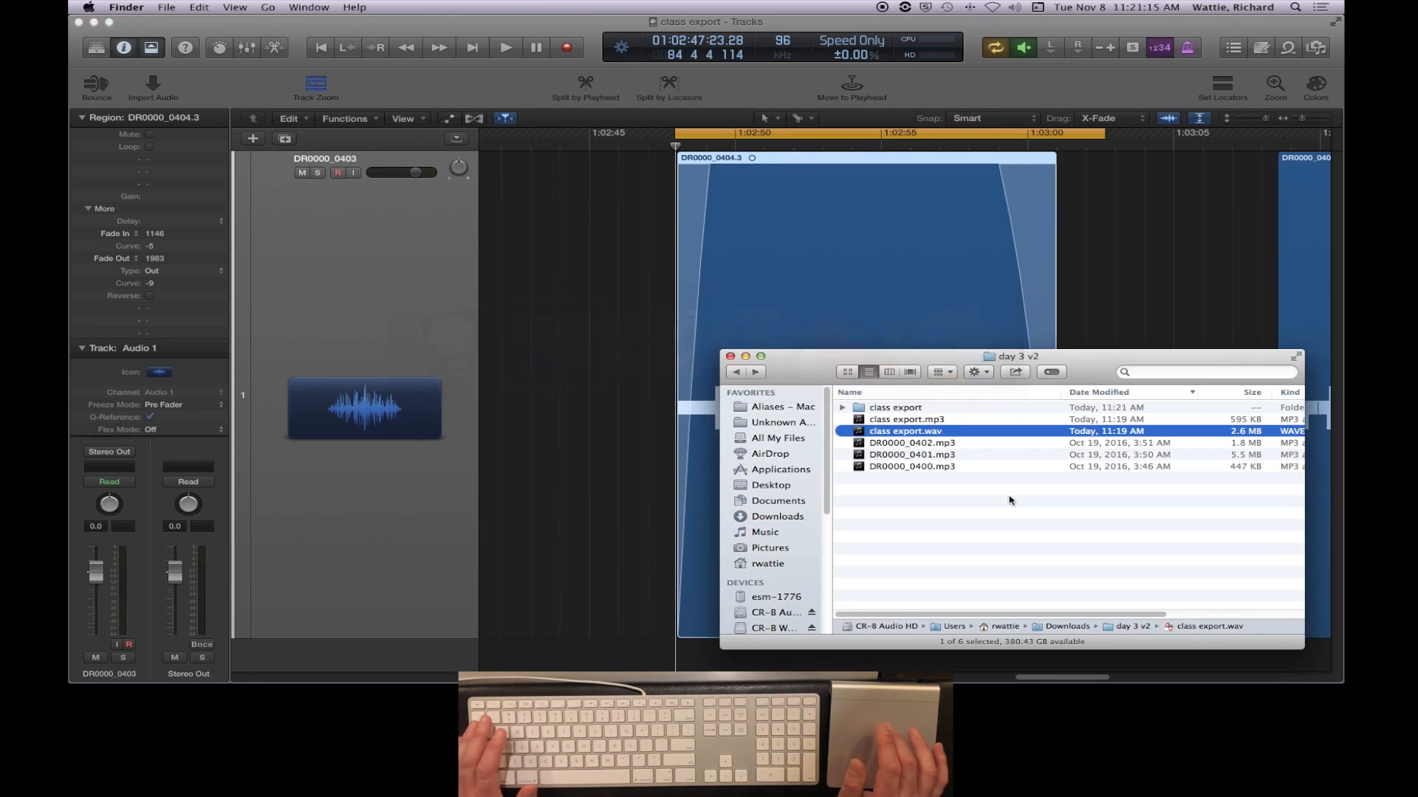
click(859, 408)
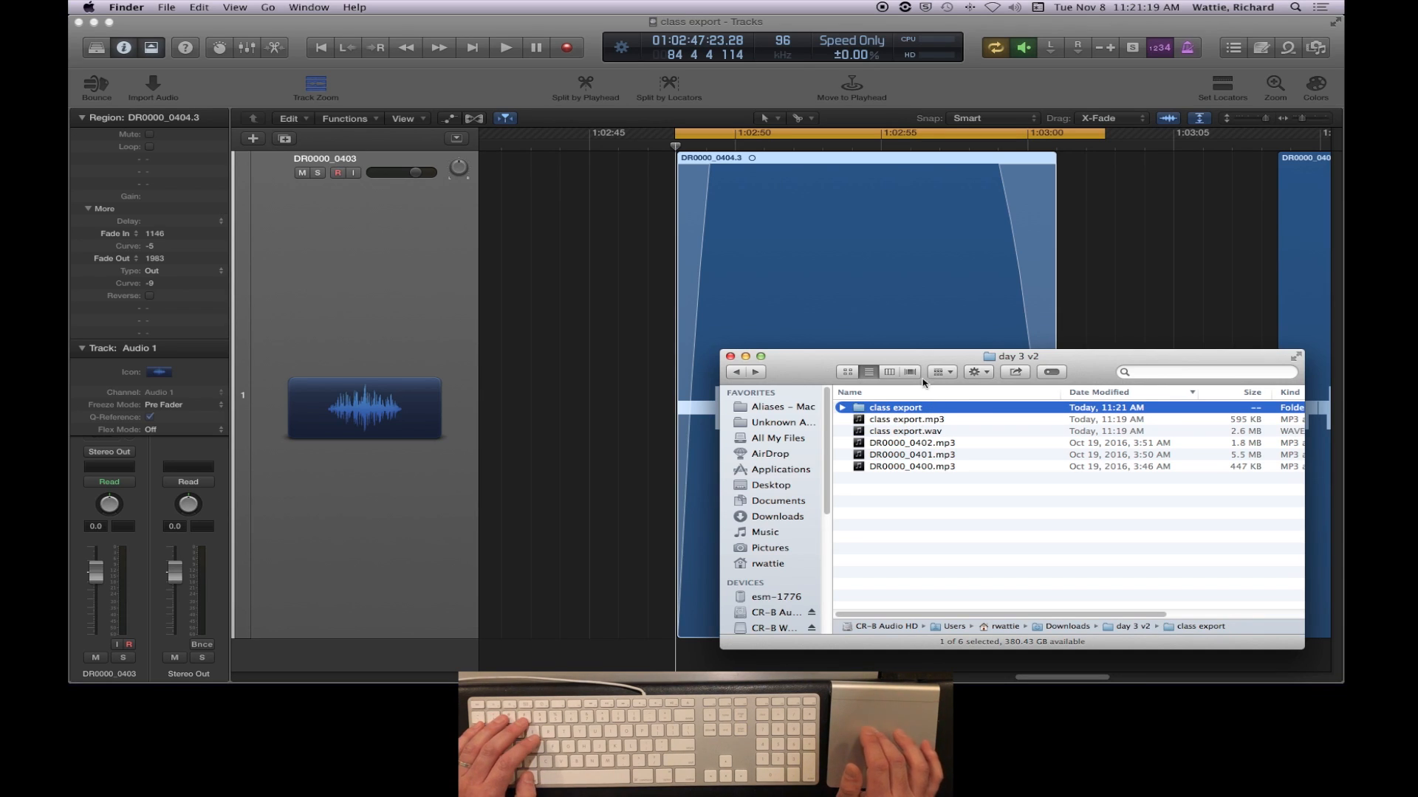
click(890, 372)
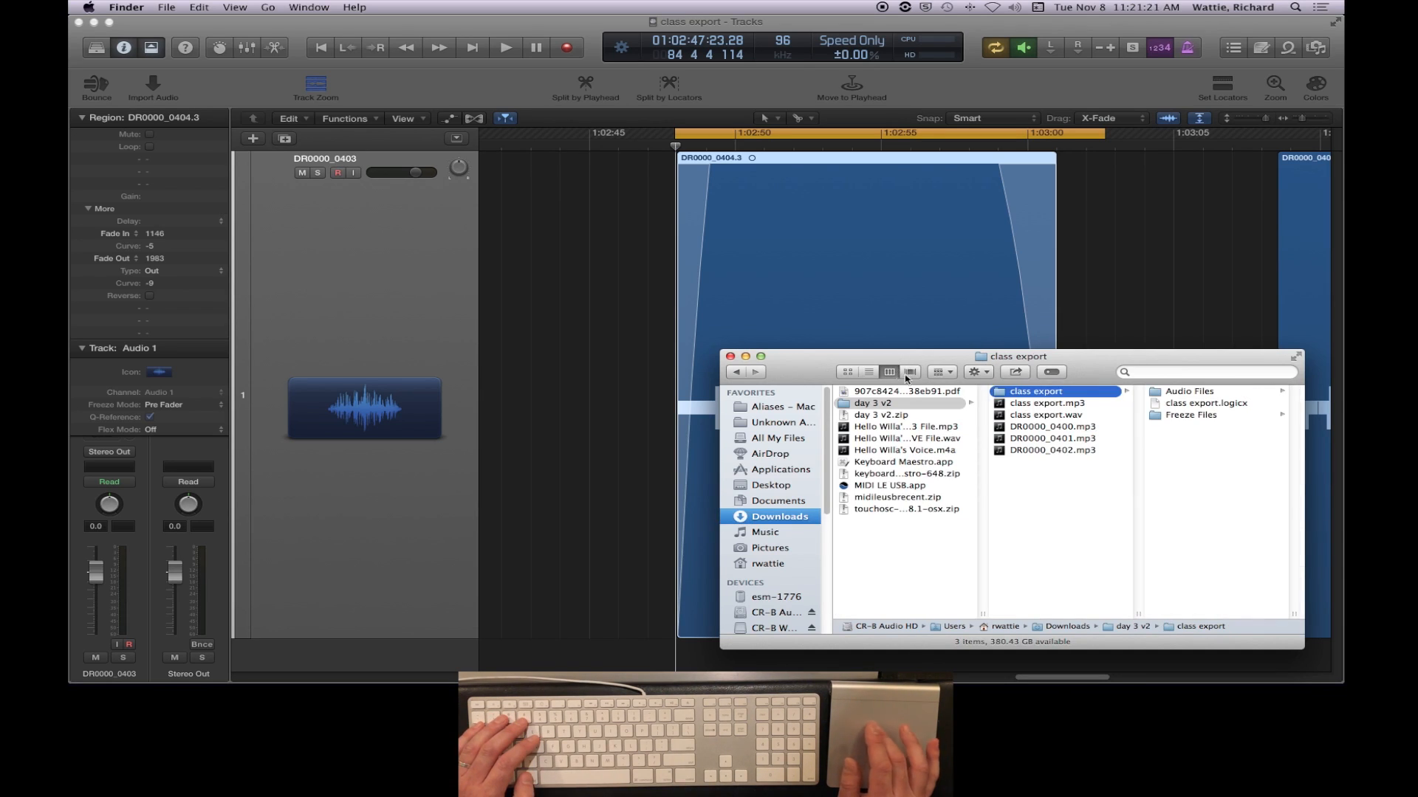
click(848, 372)
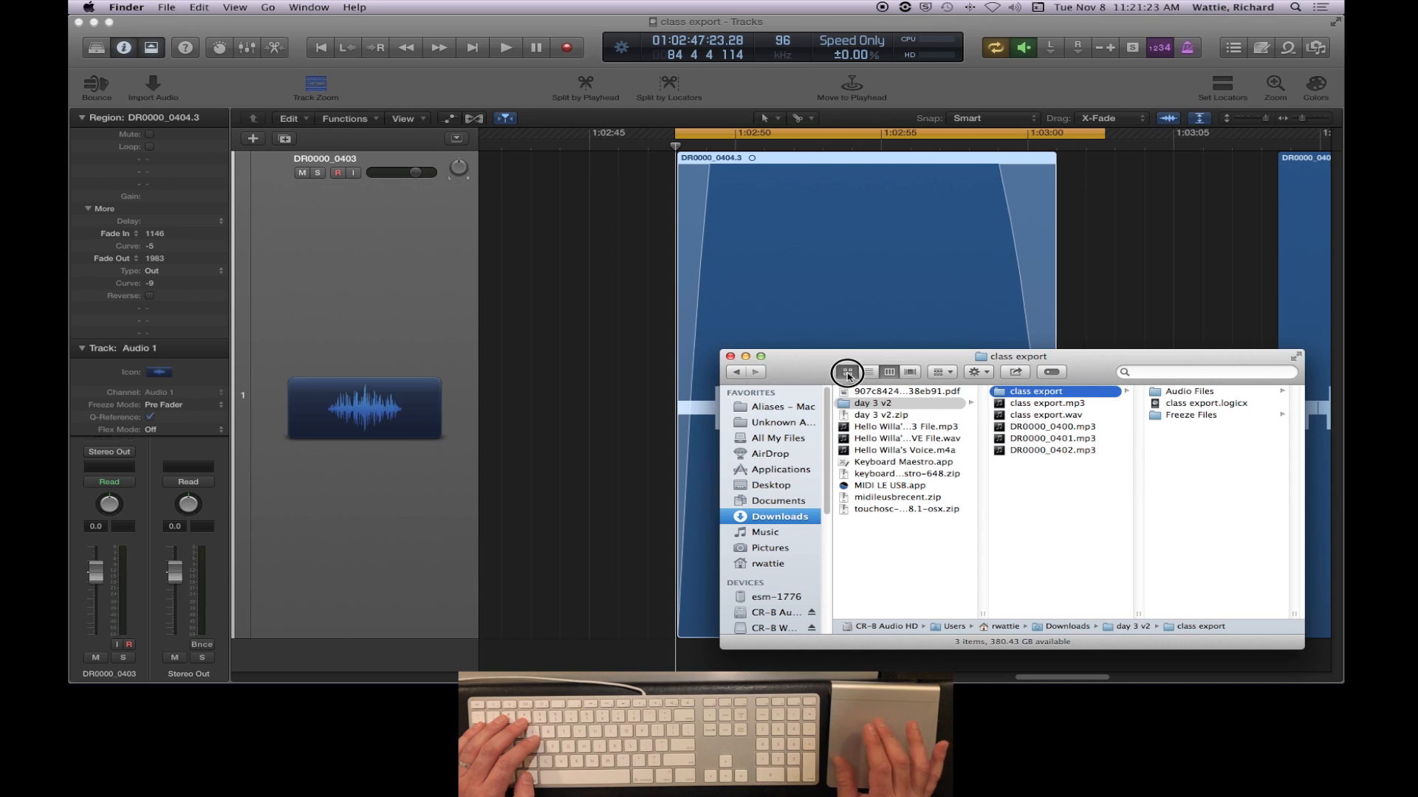
click(869, 372)
click(890, 372)
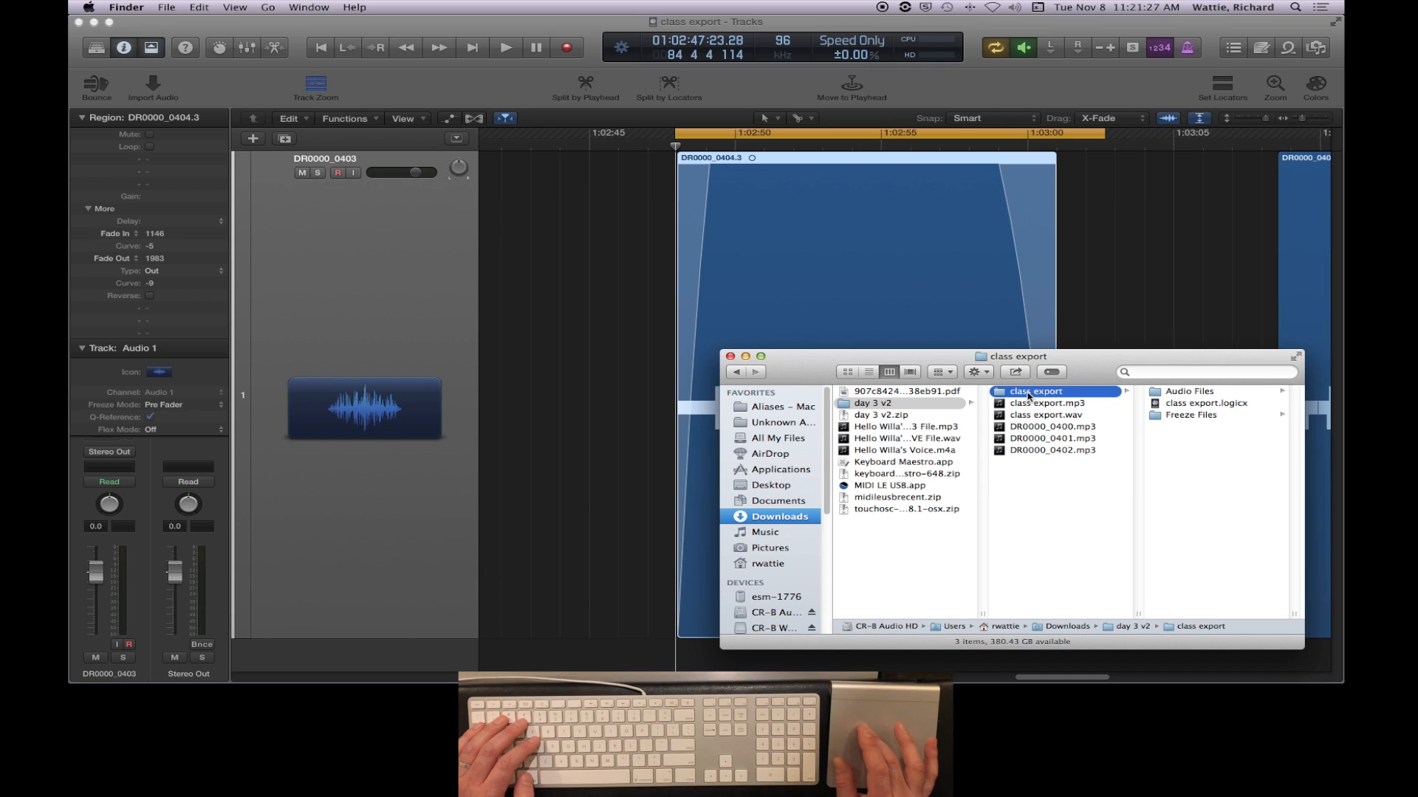
- Examine class export.logicx and the Audio Files and Freeze Files folders inside class export, and return to the day 3 v2 folder
click(1181, 407)
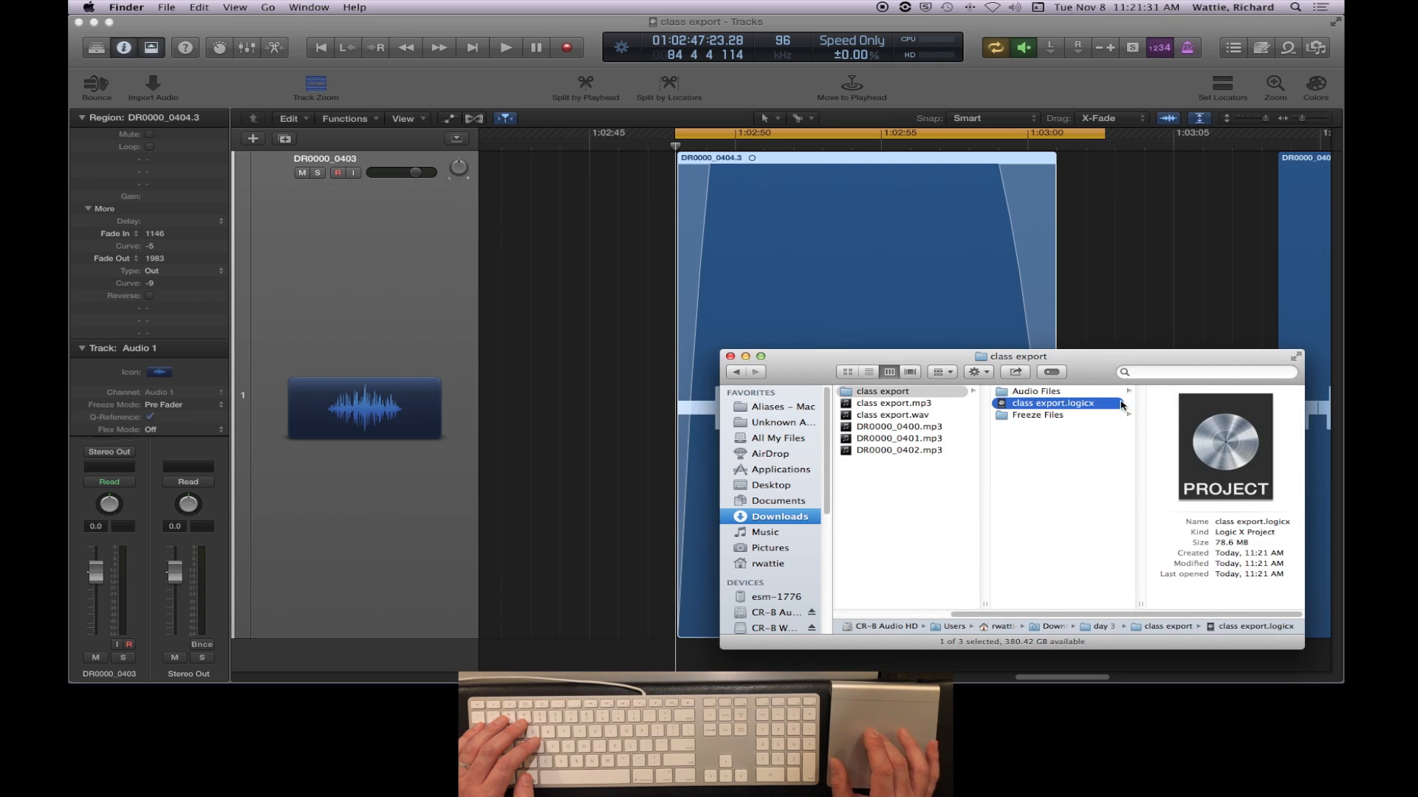
click(1032, 392)
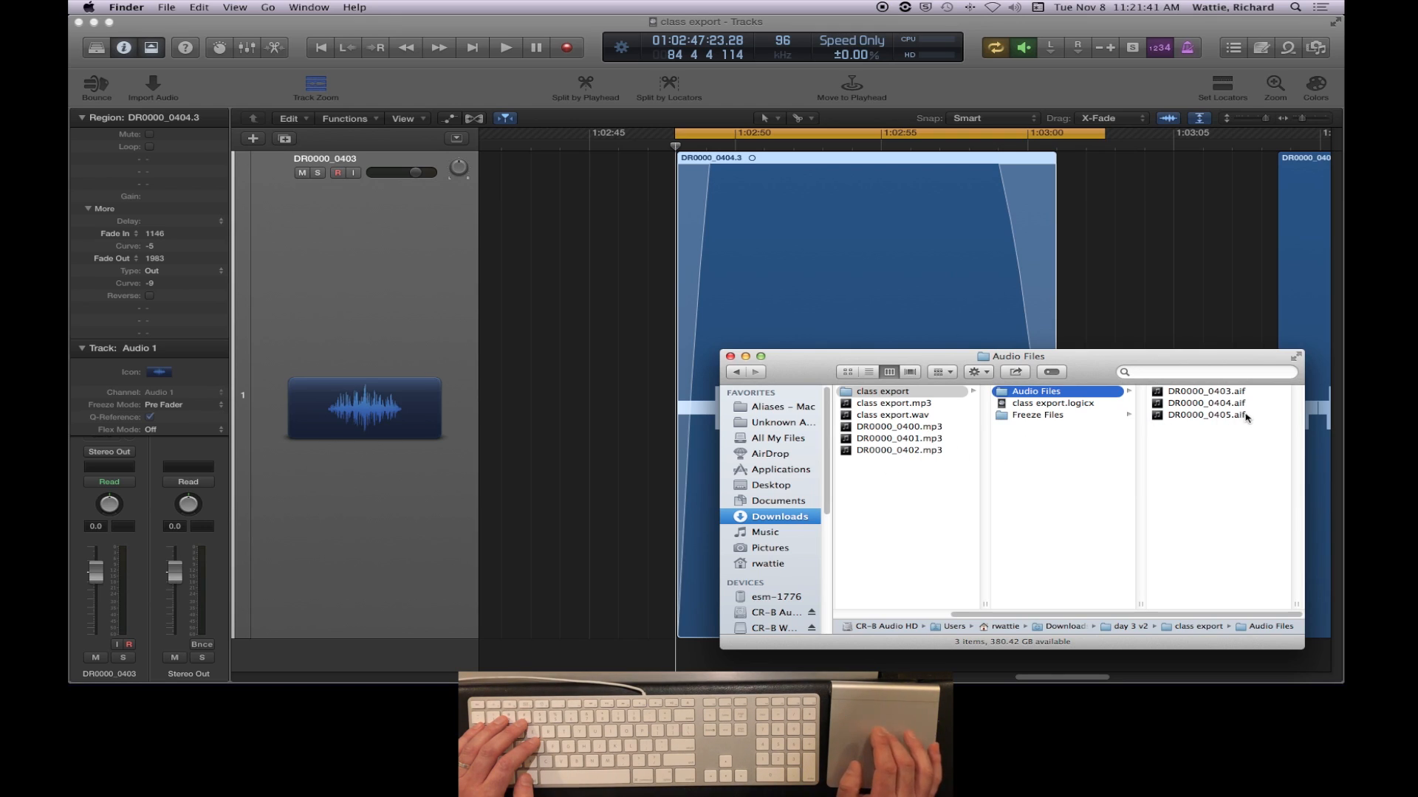
click(1039, 417)
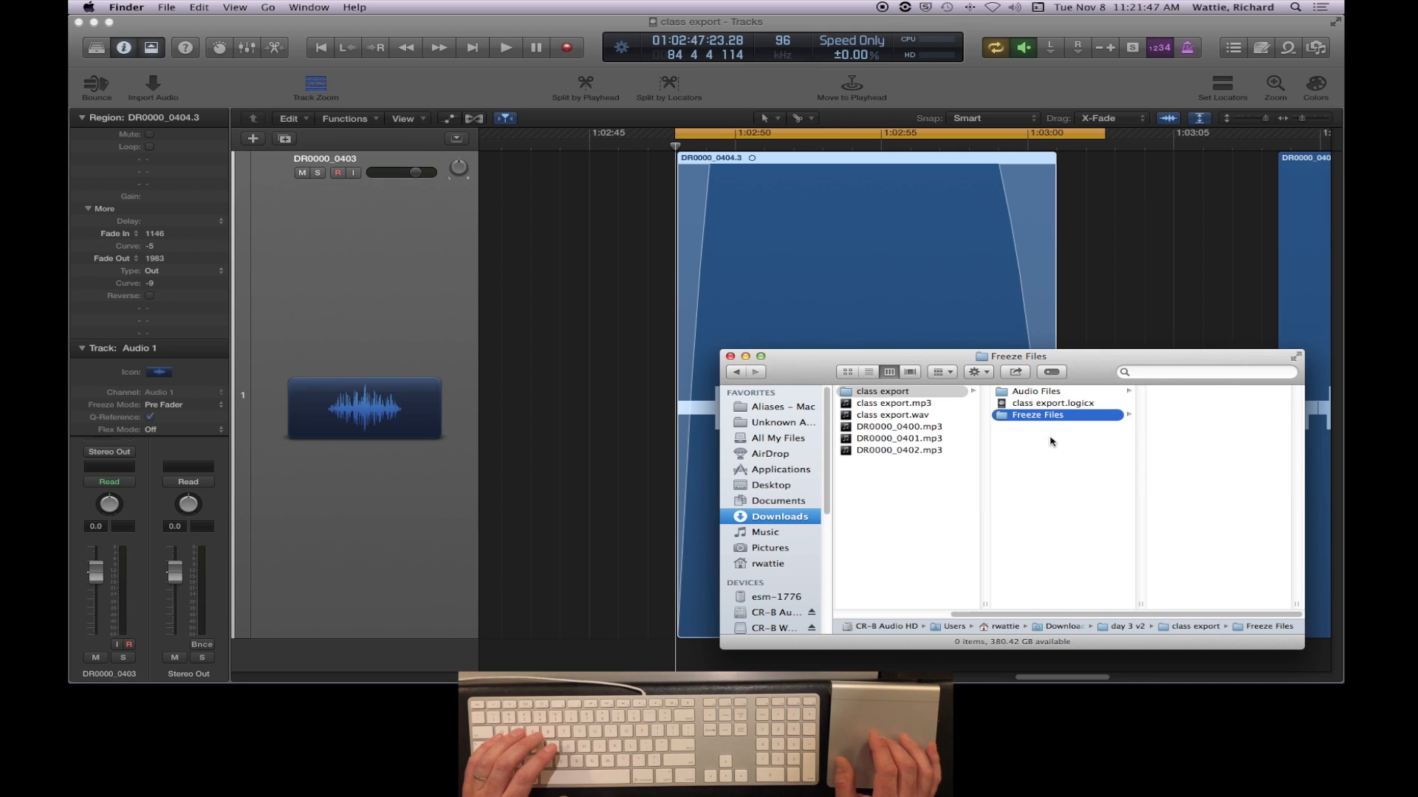
click(877, 392)
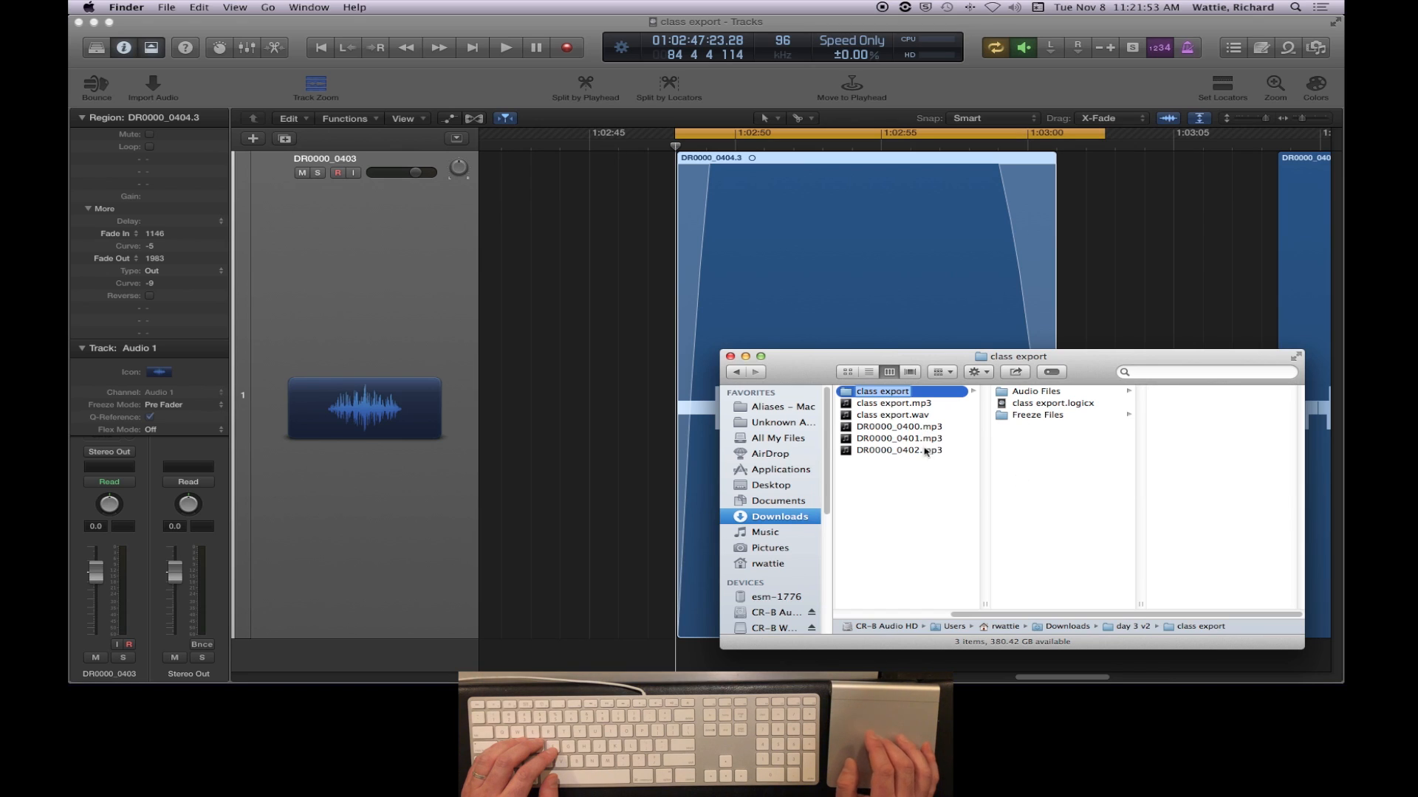
key(Left)
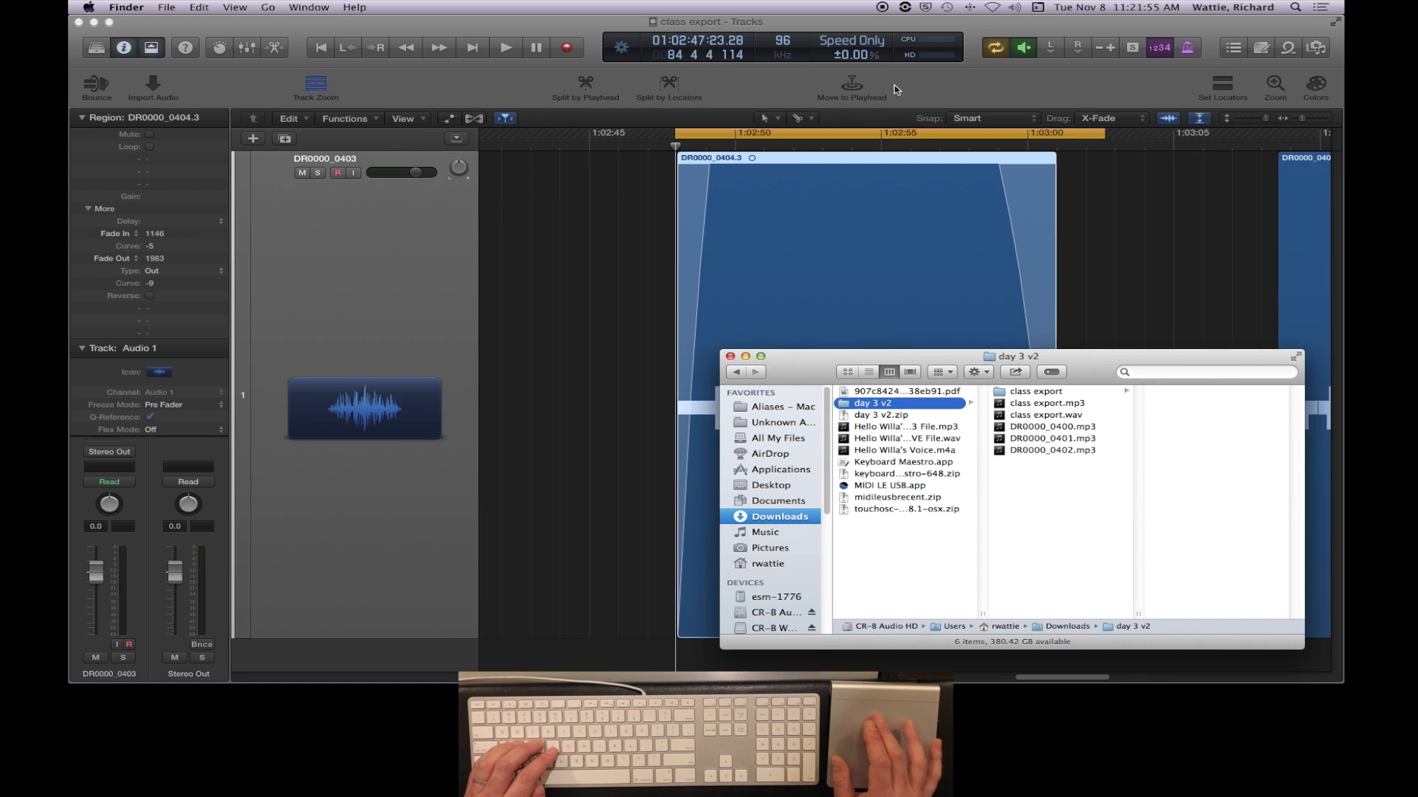
- Switch to Logic Pro X and bounce the cycled section as MP3 only, without PCM, named "class export2" in the project's Bounces folder
click(918, 77)
key(super+b)
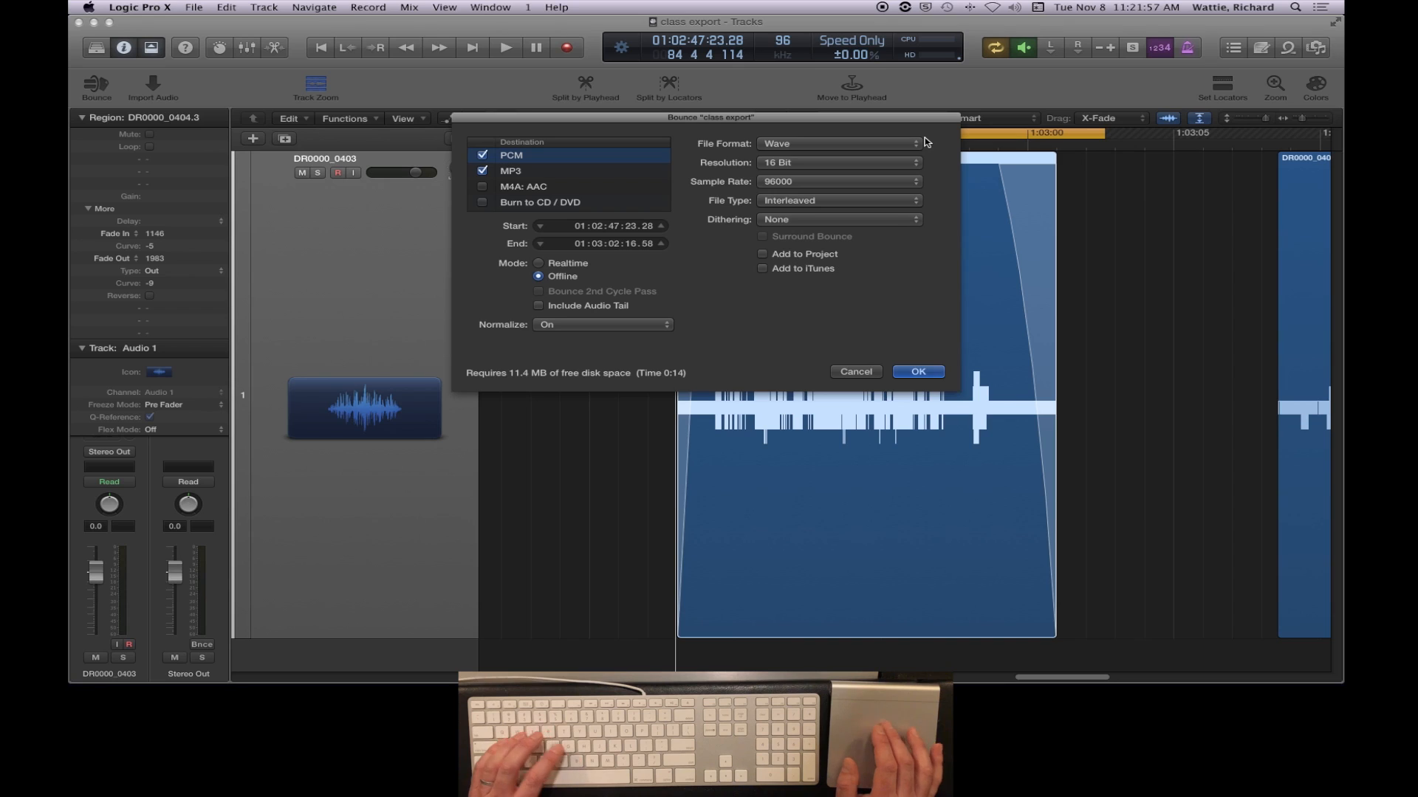
click(482, 155)
click(917, 372)
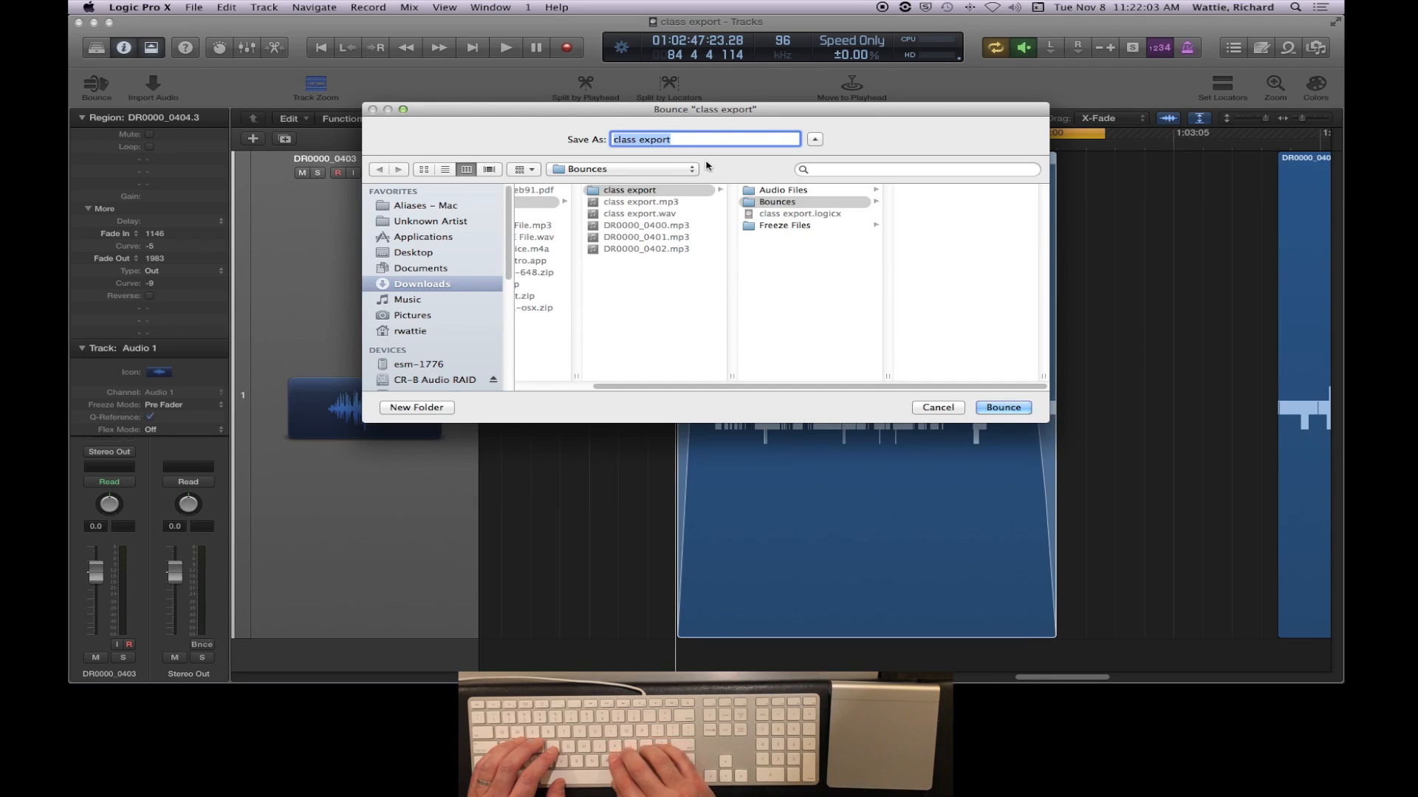
key(Right)
text(2)
key(Return)
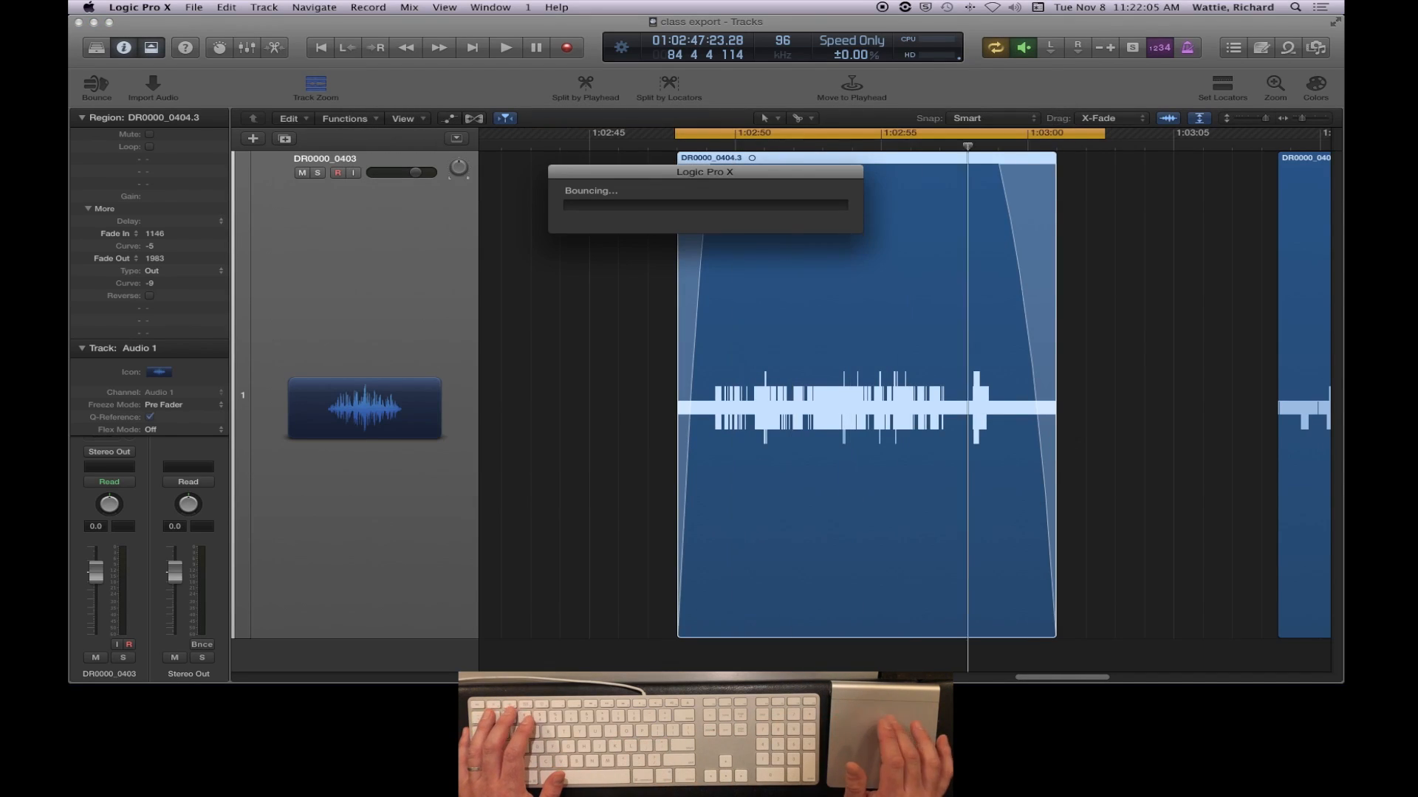
- Switch to Finder and preview class export2.mp3 from the Bounces folder of class export in Quick Look
key(super+Tab)
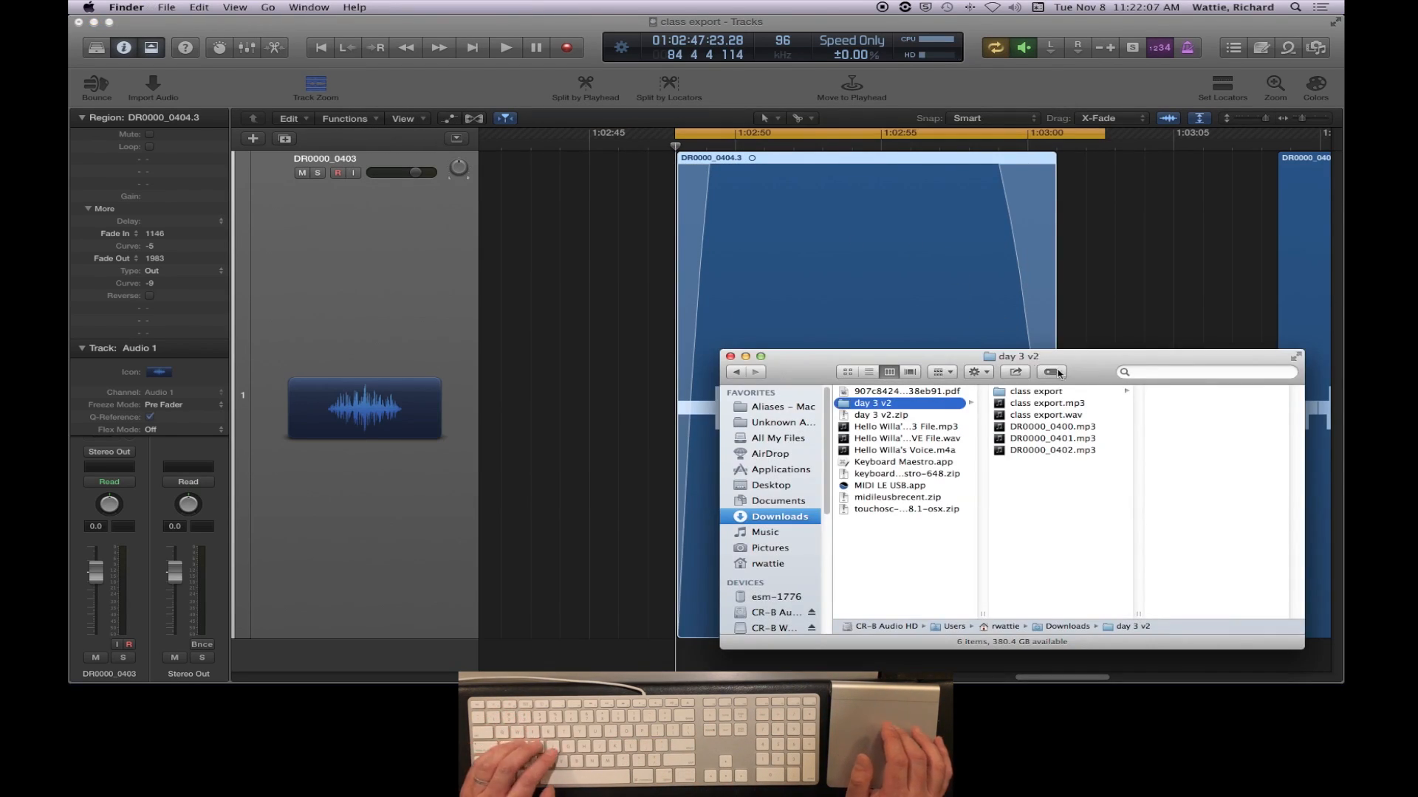
click(1034, 392)
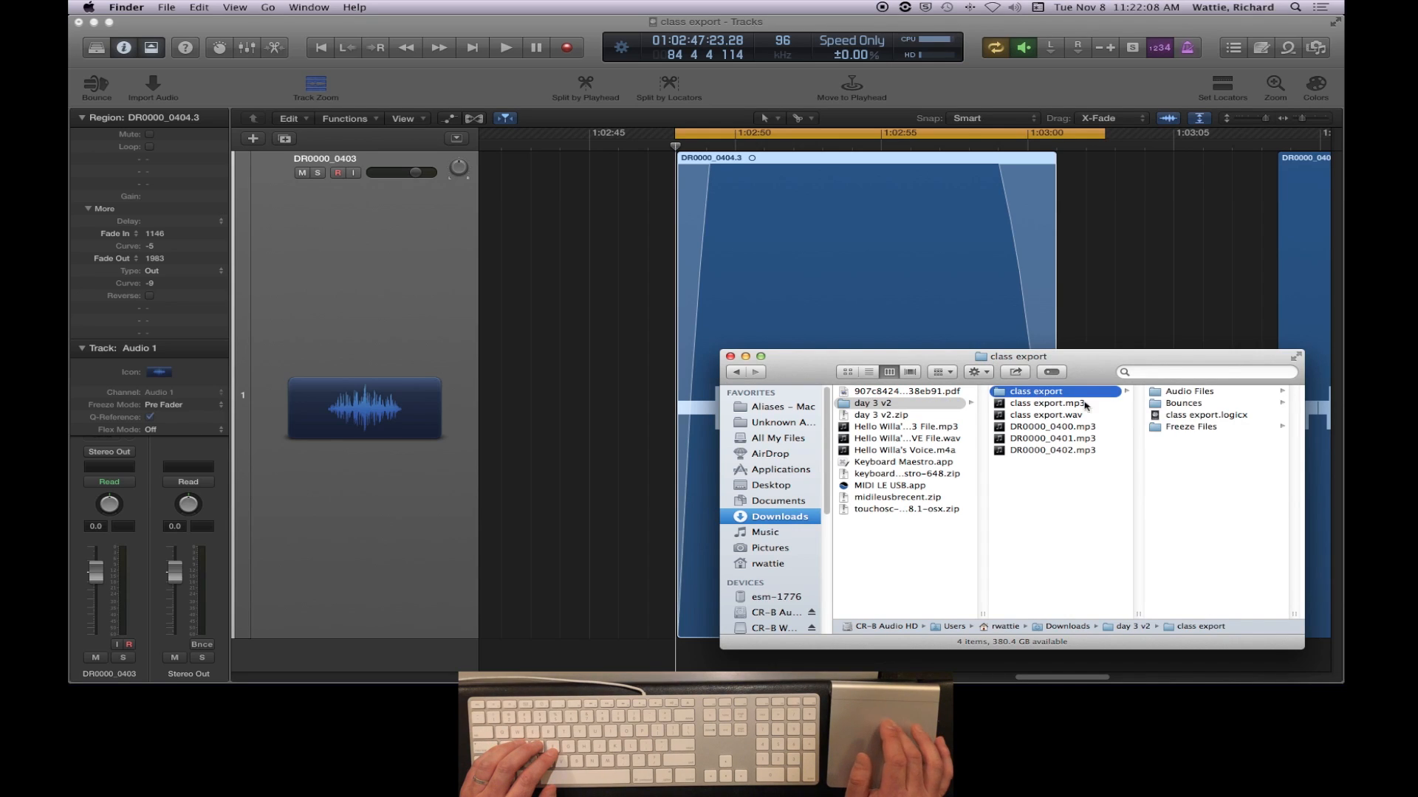
click(1185, 404)
click(1204, 392)
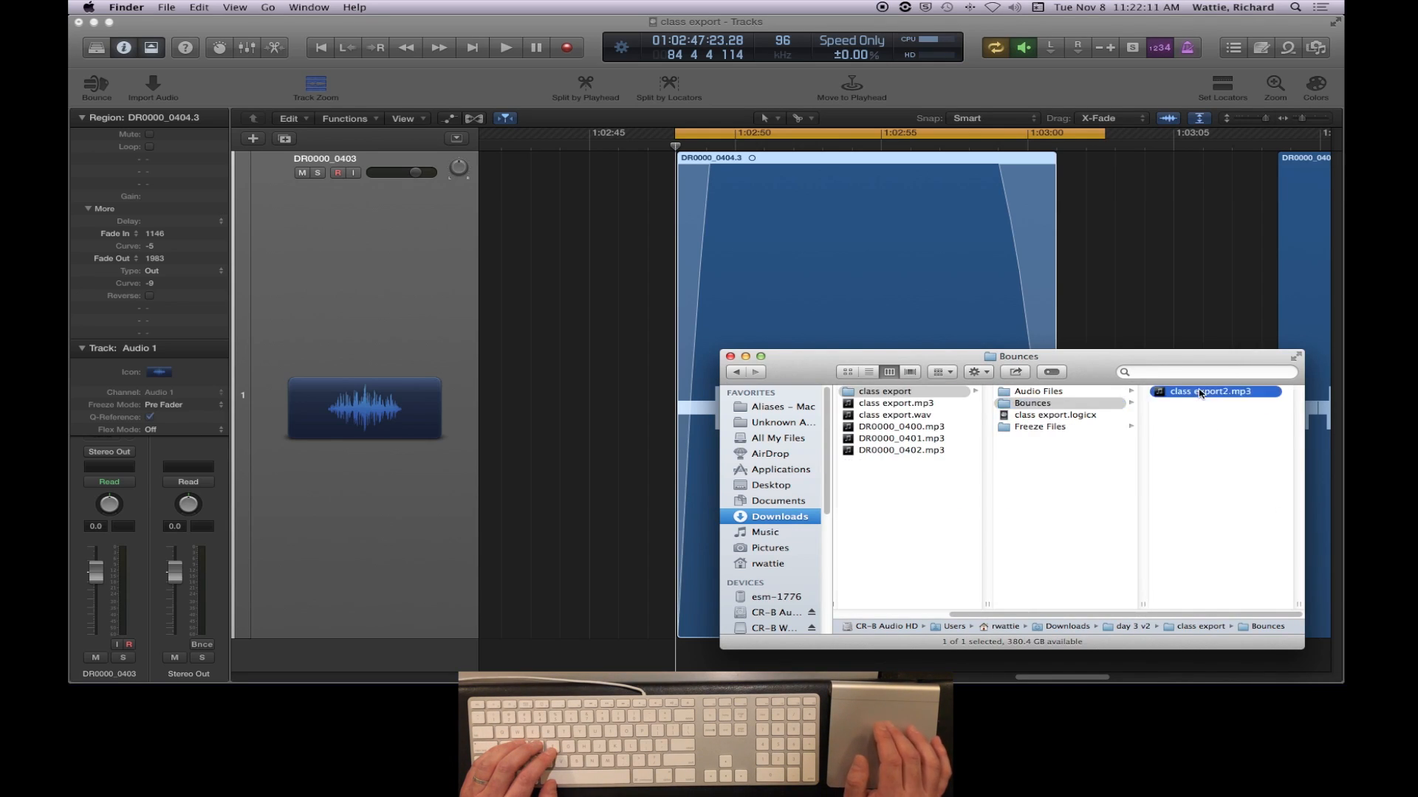
key(space)
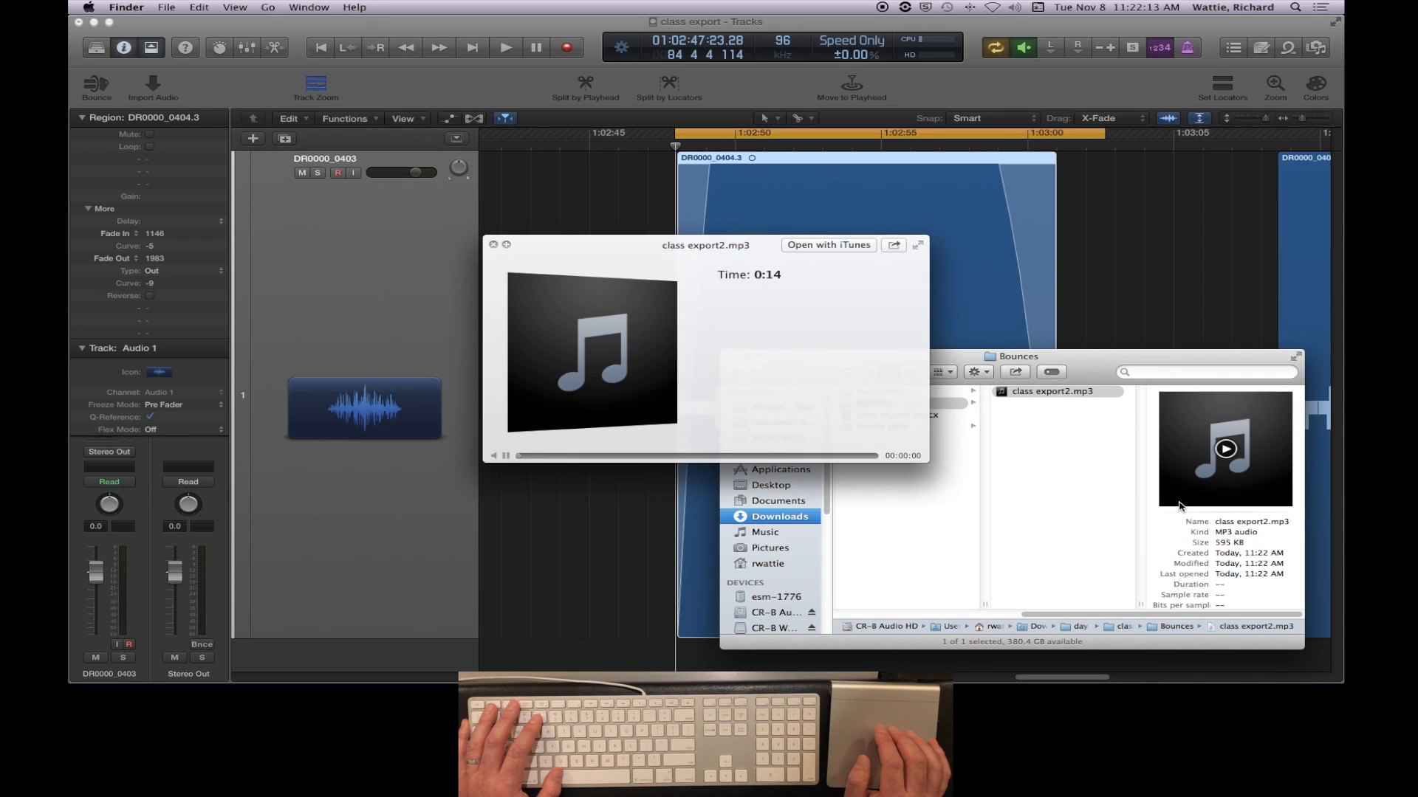
key(space)
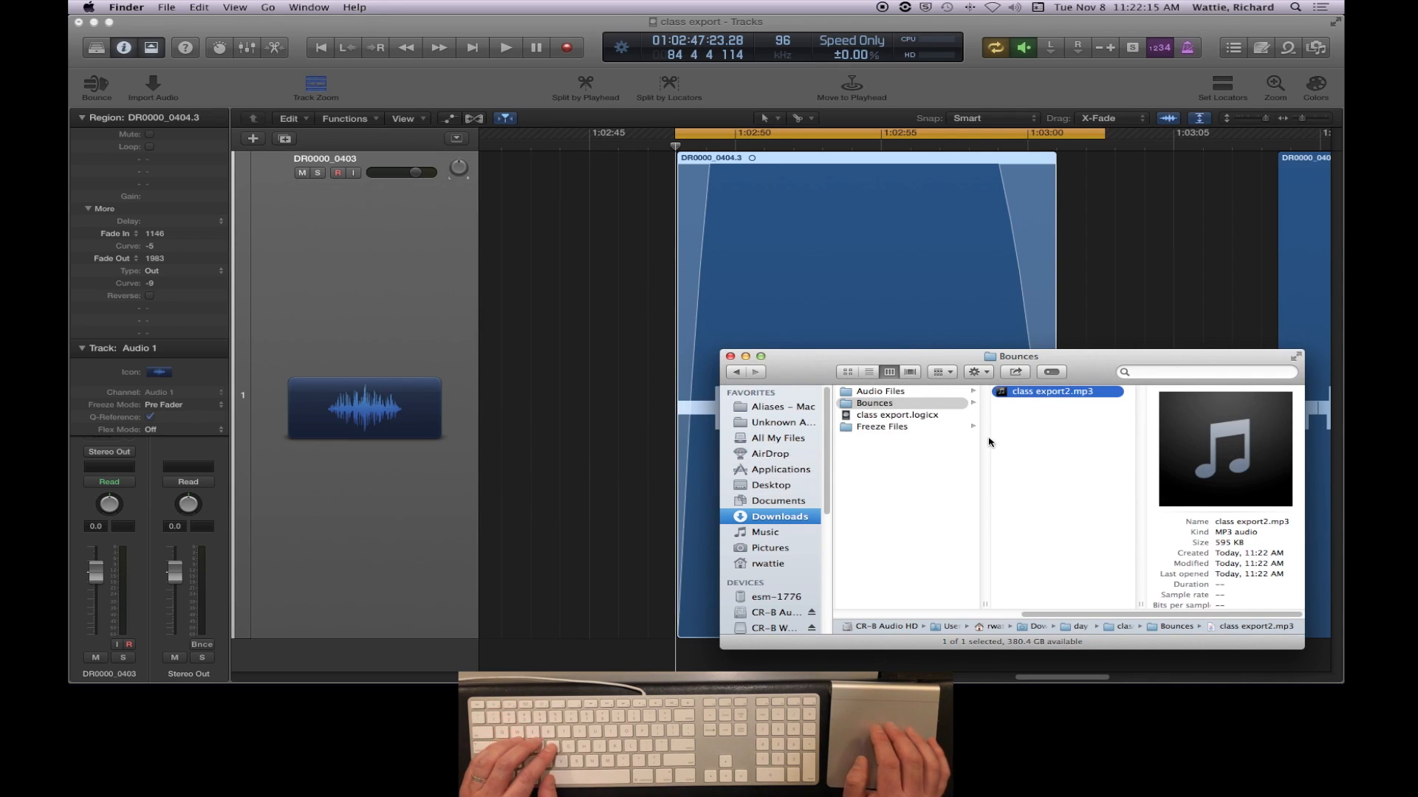
- Check the Logic Pro X project window, and return to Finder to select class export.wav in the day 3 v2 folder
click(494, 29)
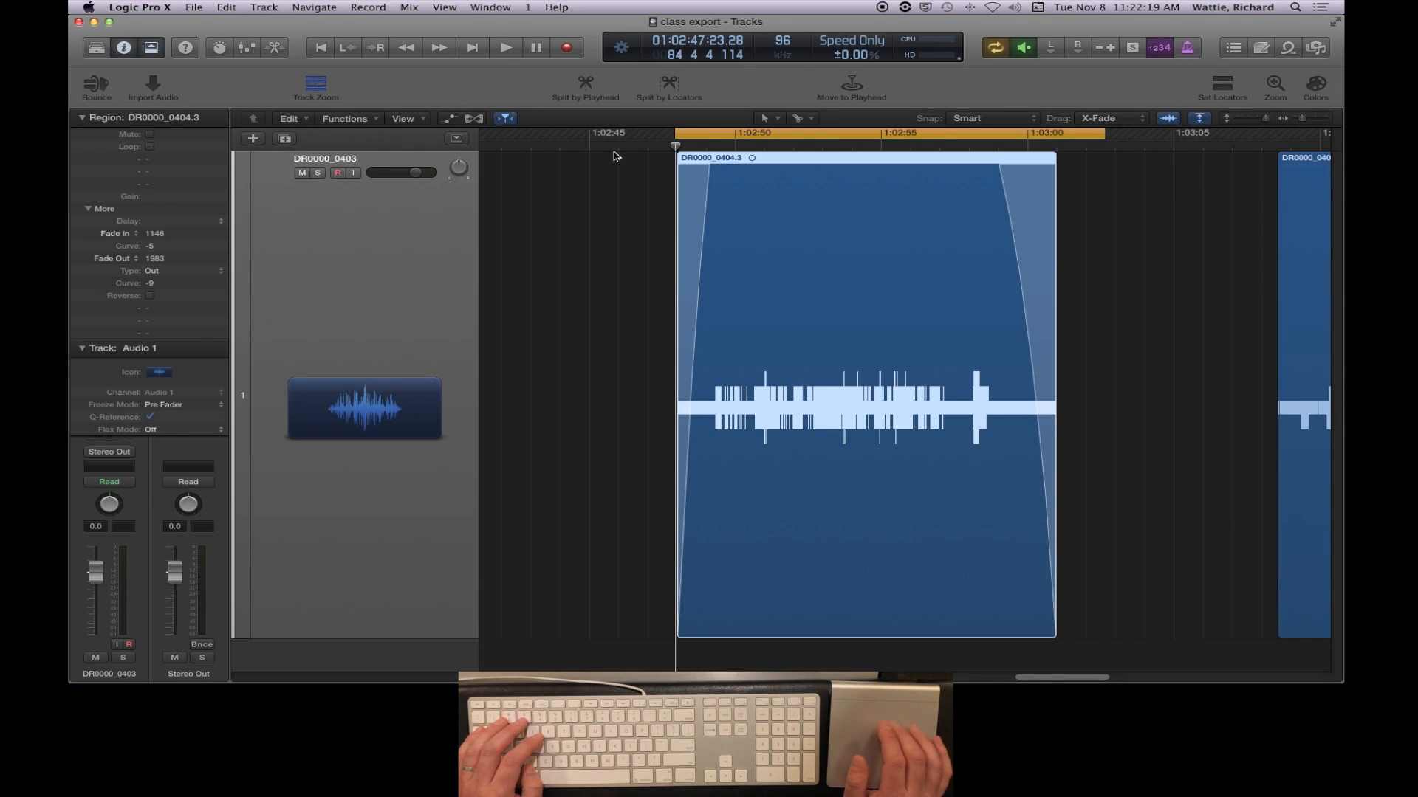
key(super+Tab)
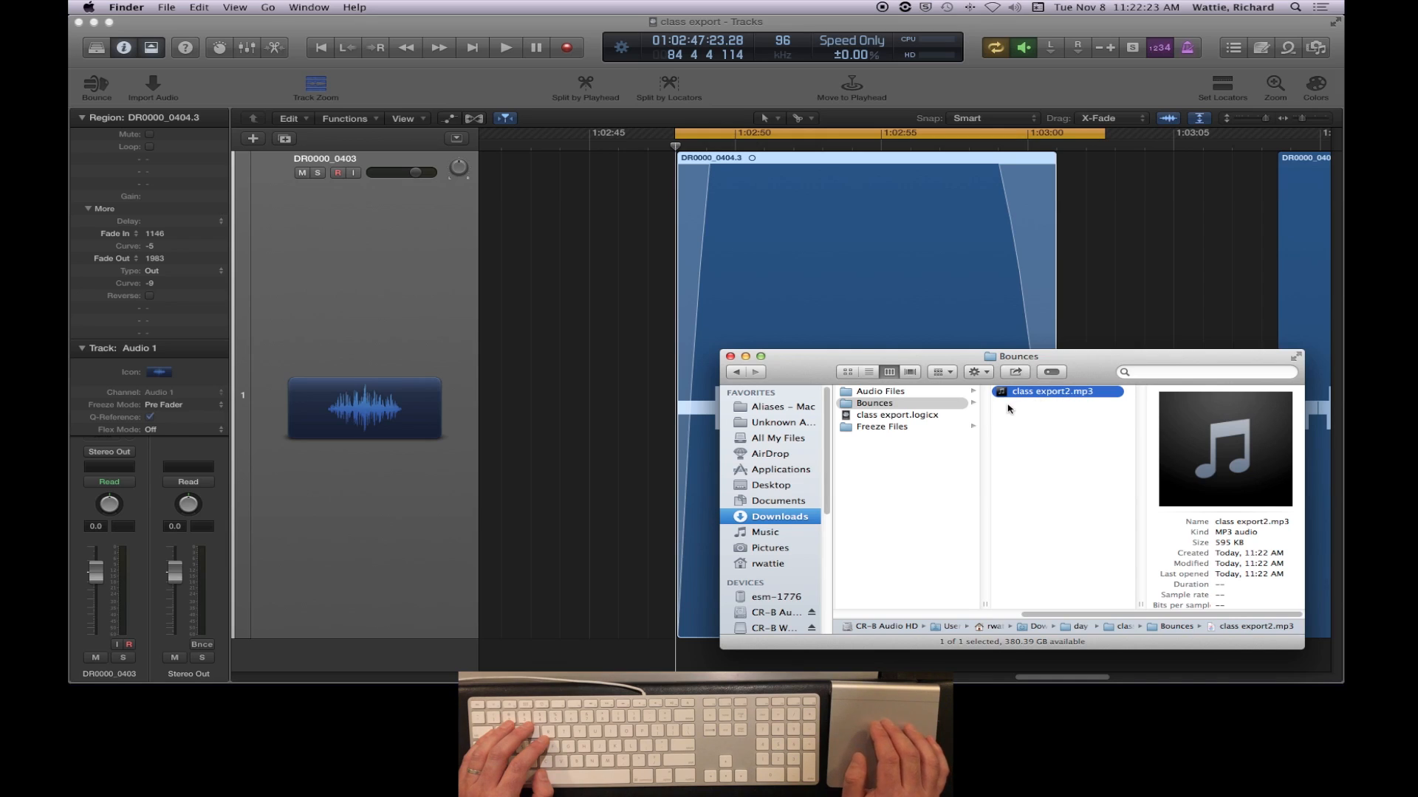
scroll(965, 421, left, 5)
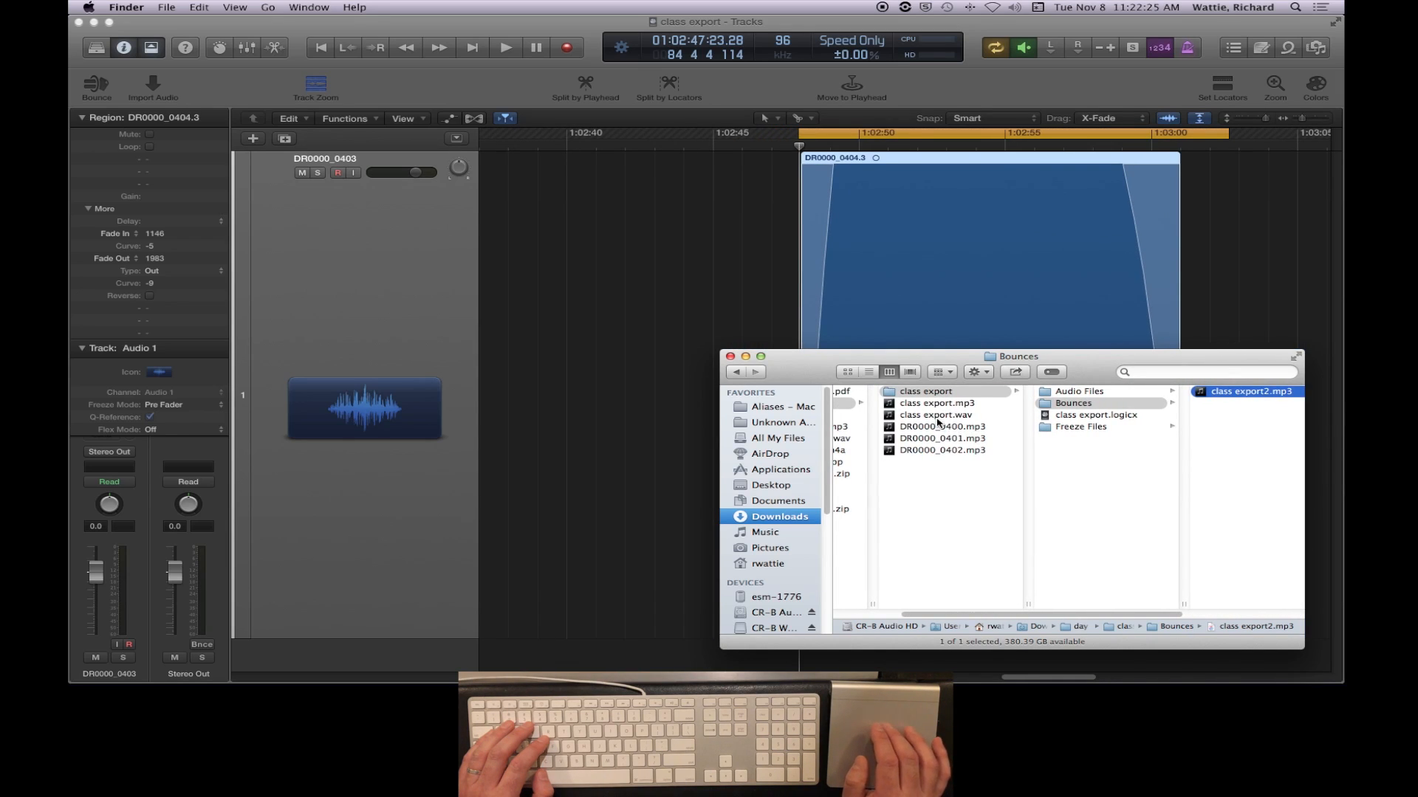
click(934, 417)
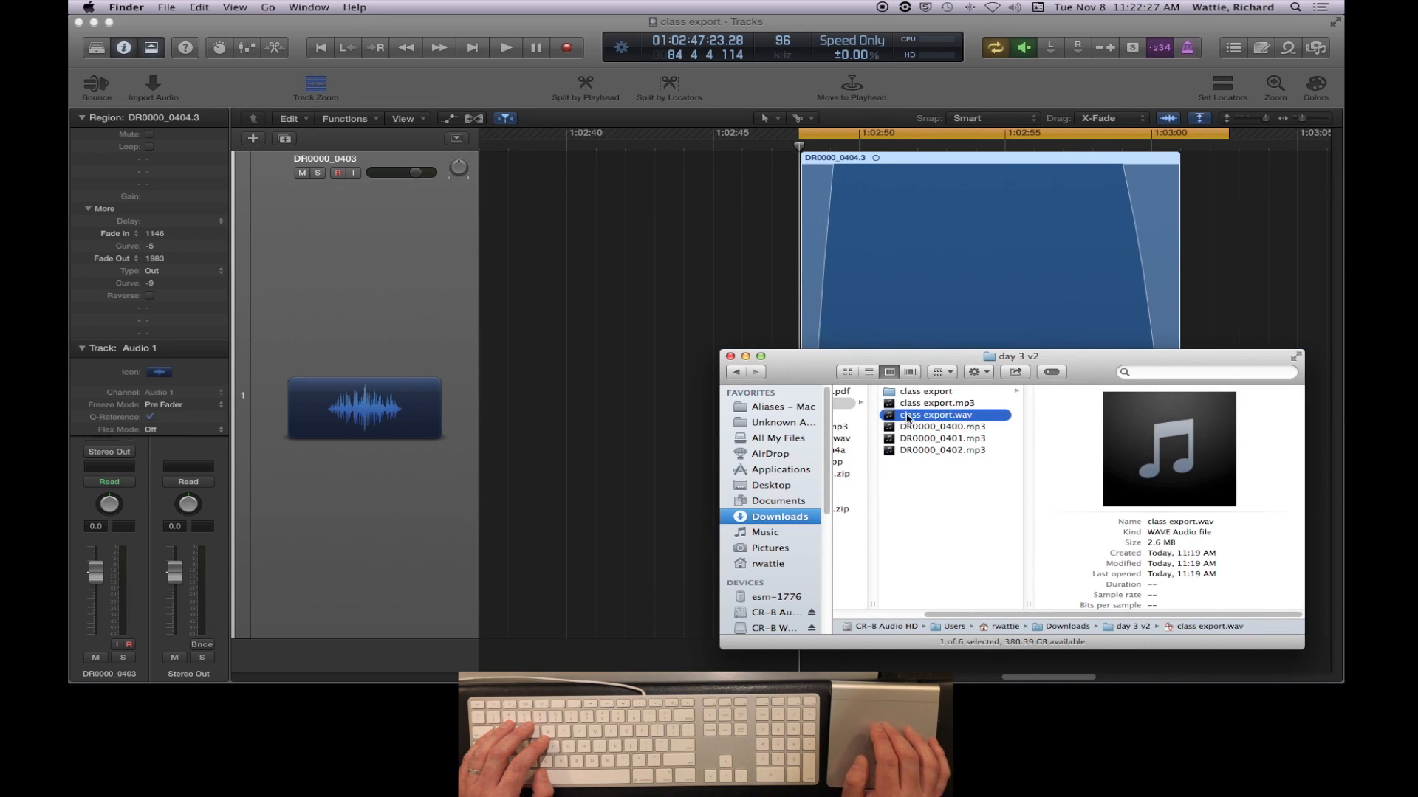